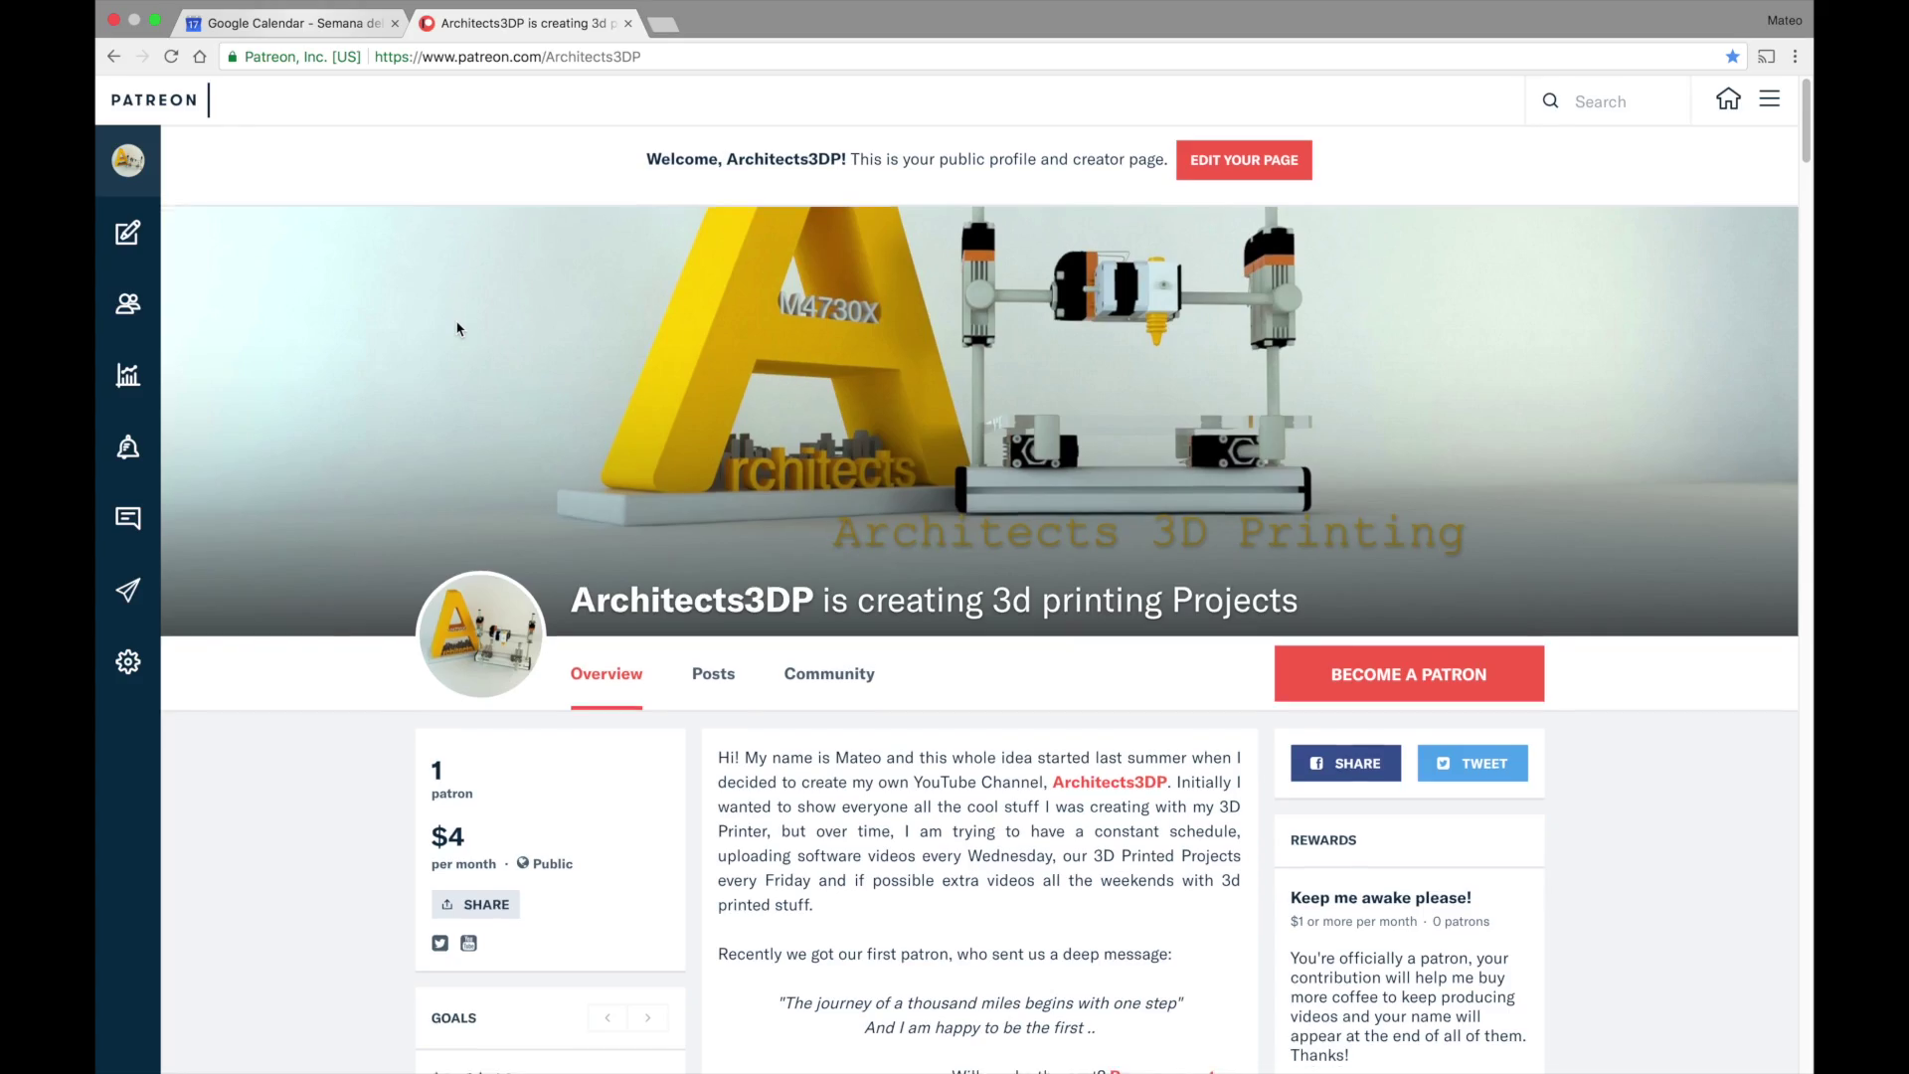
- Scroll to the A3DP Test Cube Files post and start a region screenshot
{"action": "scroll", "coordinate": [456, 329], "scroll_direction": "down", "scroll_amount": 5}
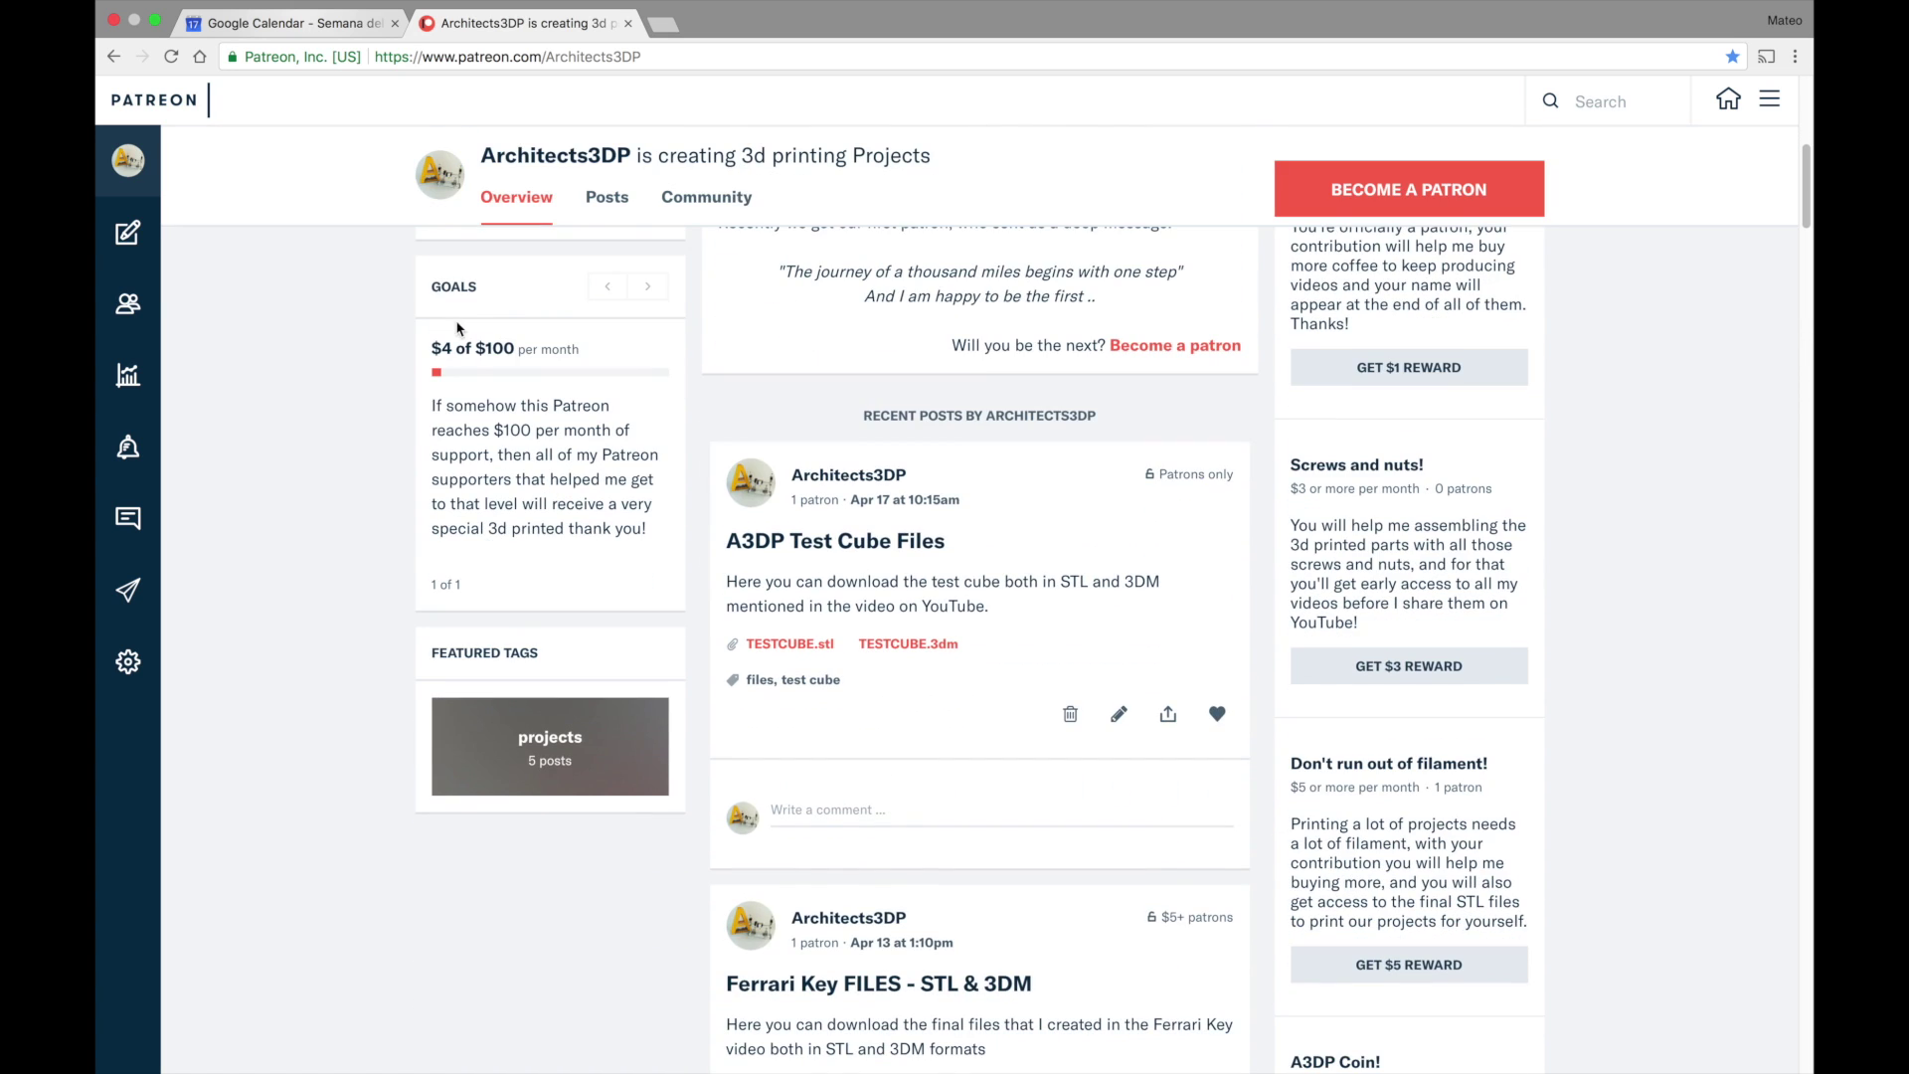
{"action": "key", "text": "super+shift+4"}
- Capture the test cube post region and load TESTCUBE.stl onto the build plate
{"action": "left_click_drag", "start_coordinate": [702, 420], "coordinate": [1255, 870]}
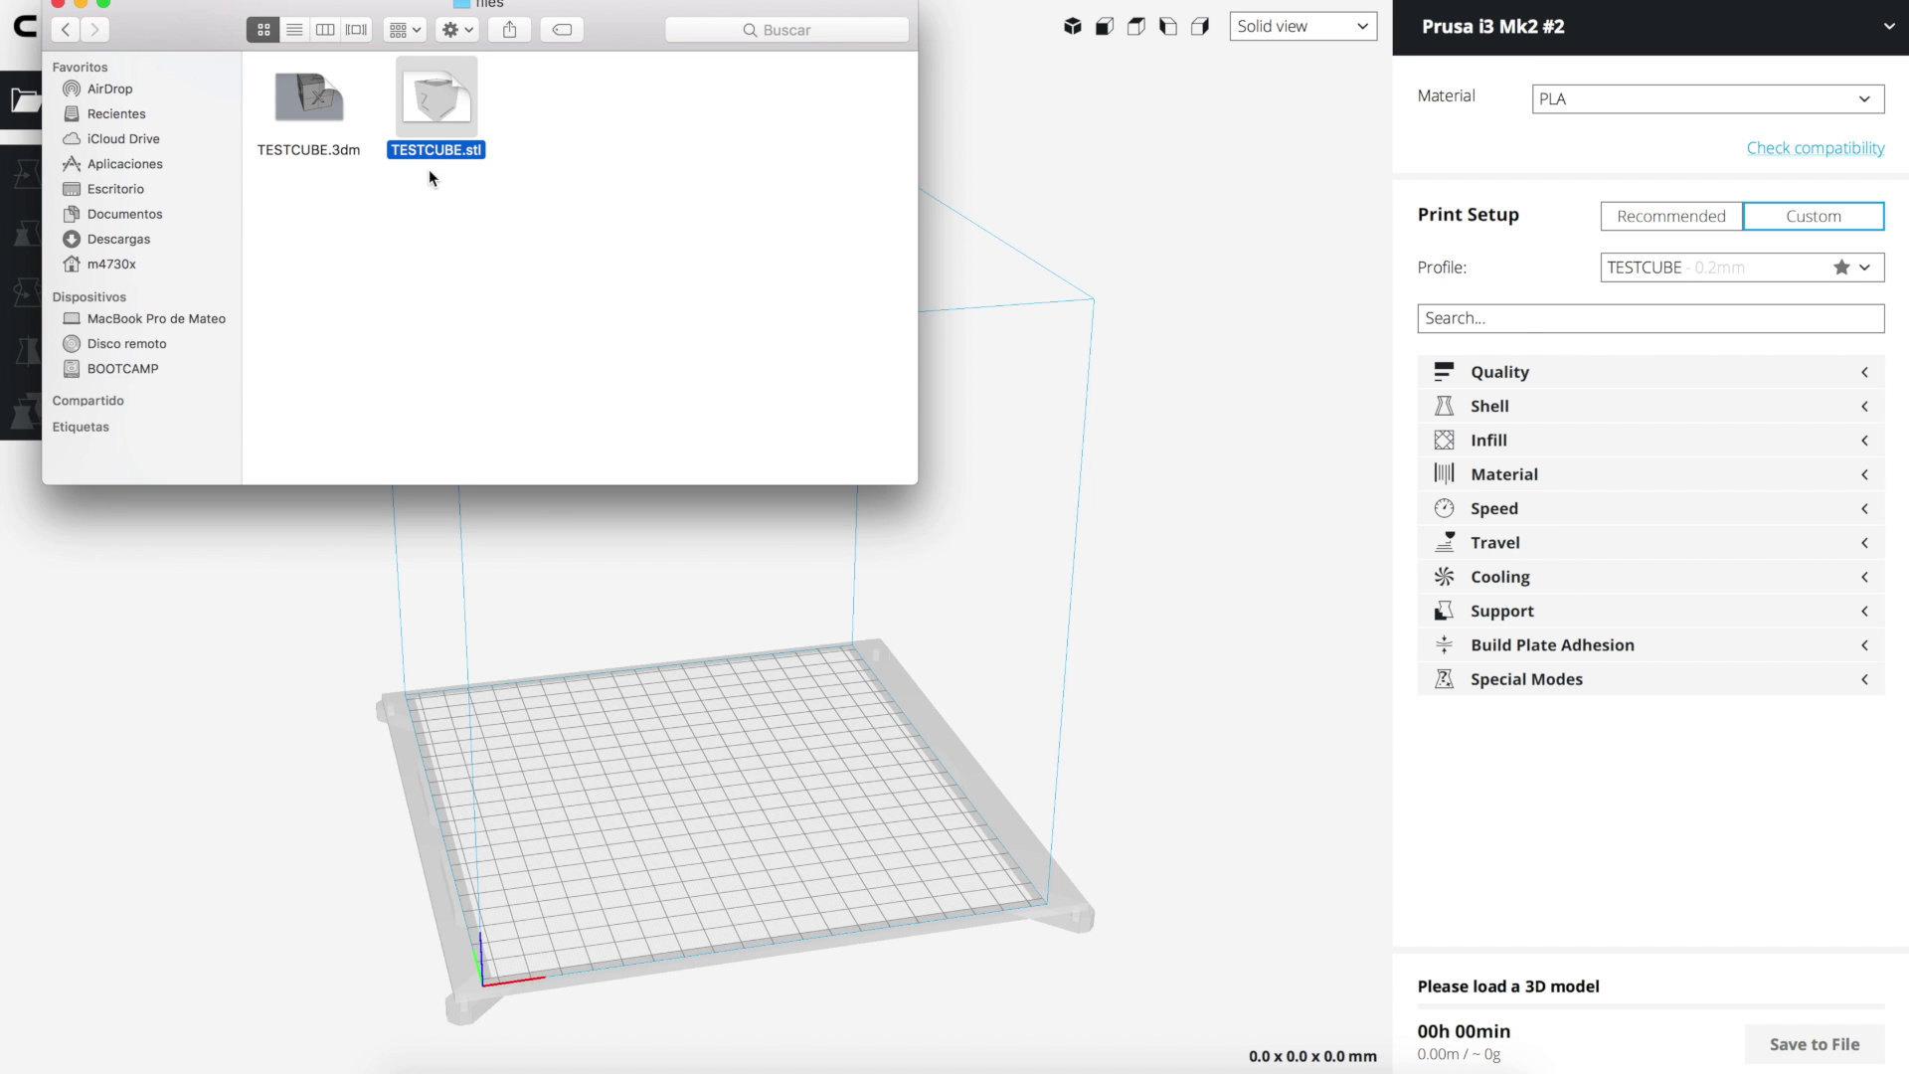
{"action": "left_click_drag", "start_coordinate": [433, 109], "coordinate": [737, 730]}
{"action": "left_click", "coordinate": [700, 773]}
{"action": "scroll", "coordinate": [694, 563], "scroll_direction": "up", "scroll_amount": 4}
{"action": "scroll", "coordinate": [819, 581], "scroll_direction": "up", "scroll_amount": 5}
- Switch to Layer view and cut the preview down to about layer 50
{"action": "left_click", "coordinate": [1276, 30]}
{"action": "left_click", "coordinate": [1263, 85]}
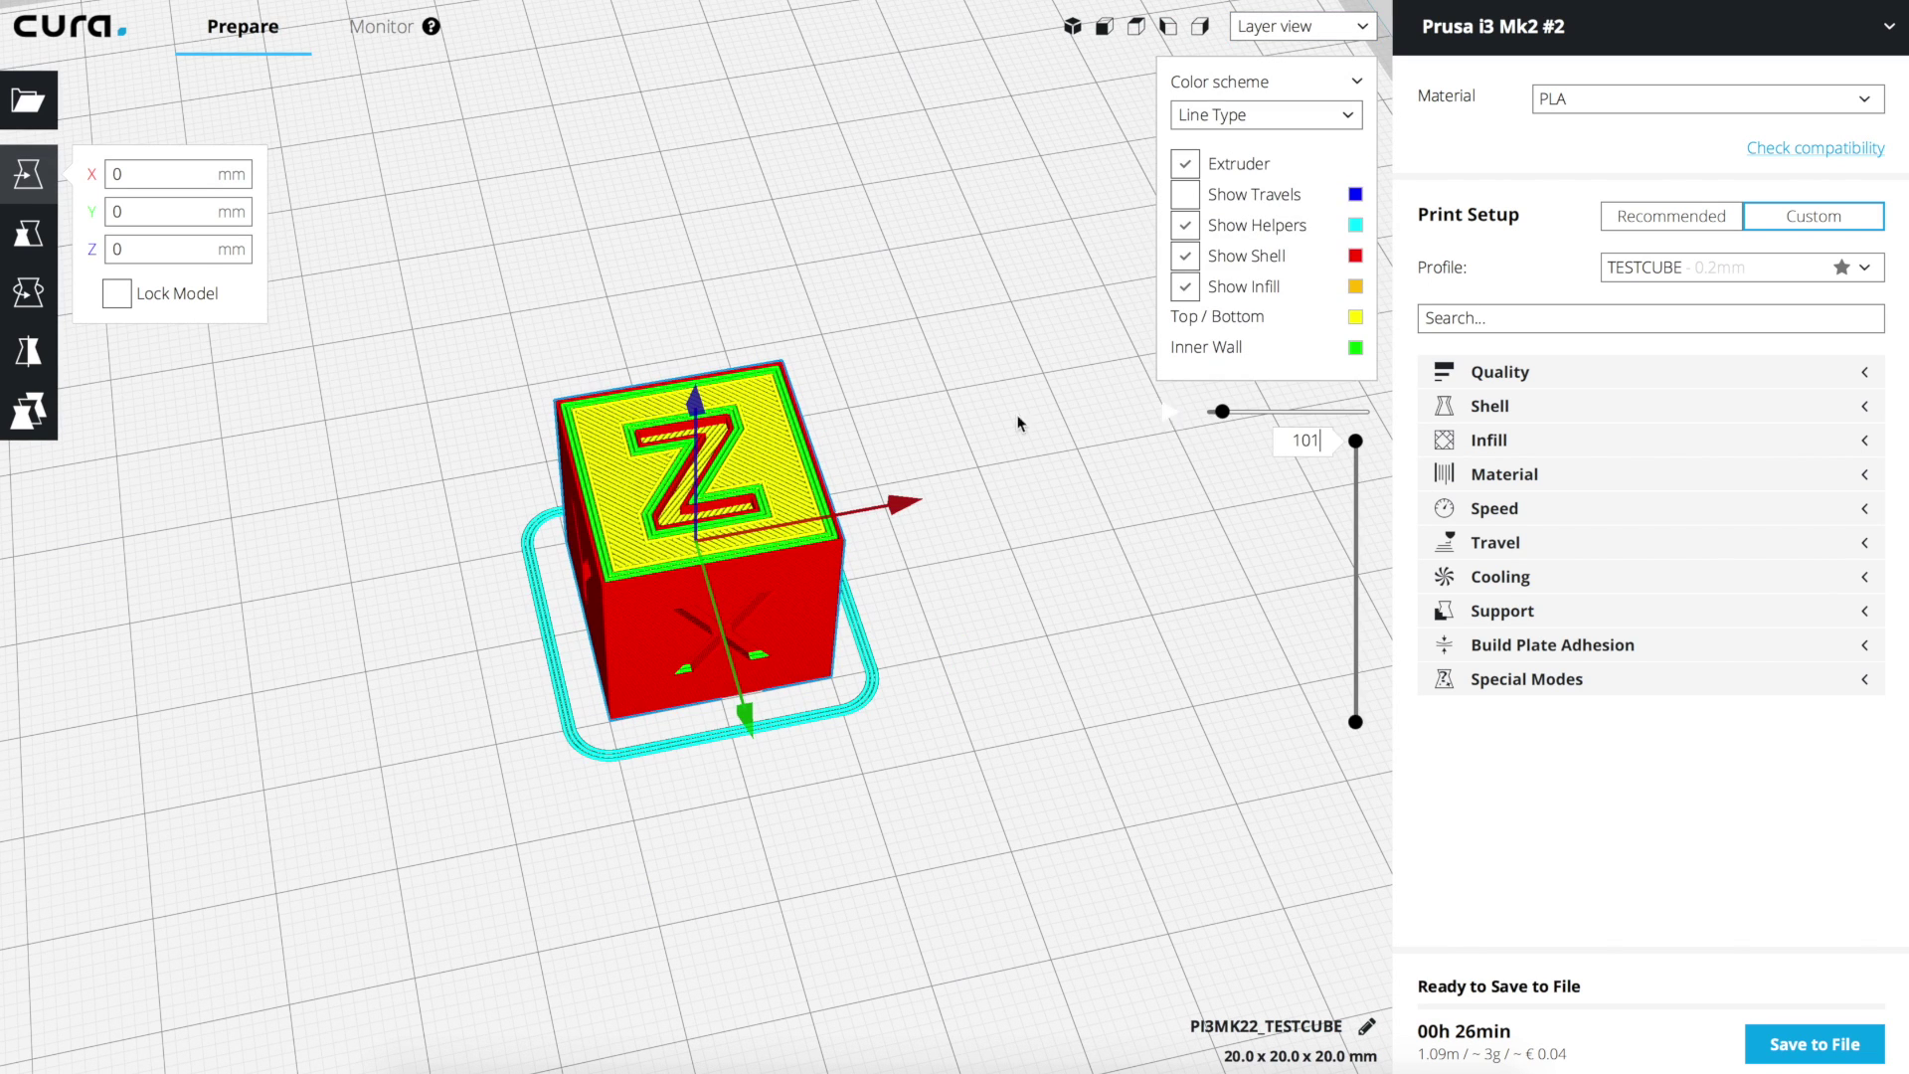
{"action": "right_click_drag", "start_coordinate": [809, 601], "coordinate": [837, 561]}
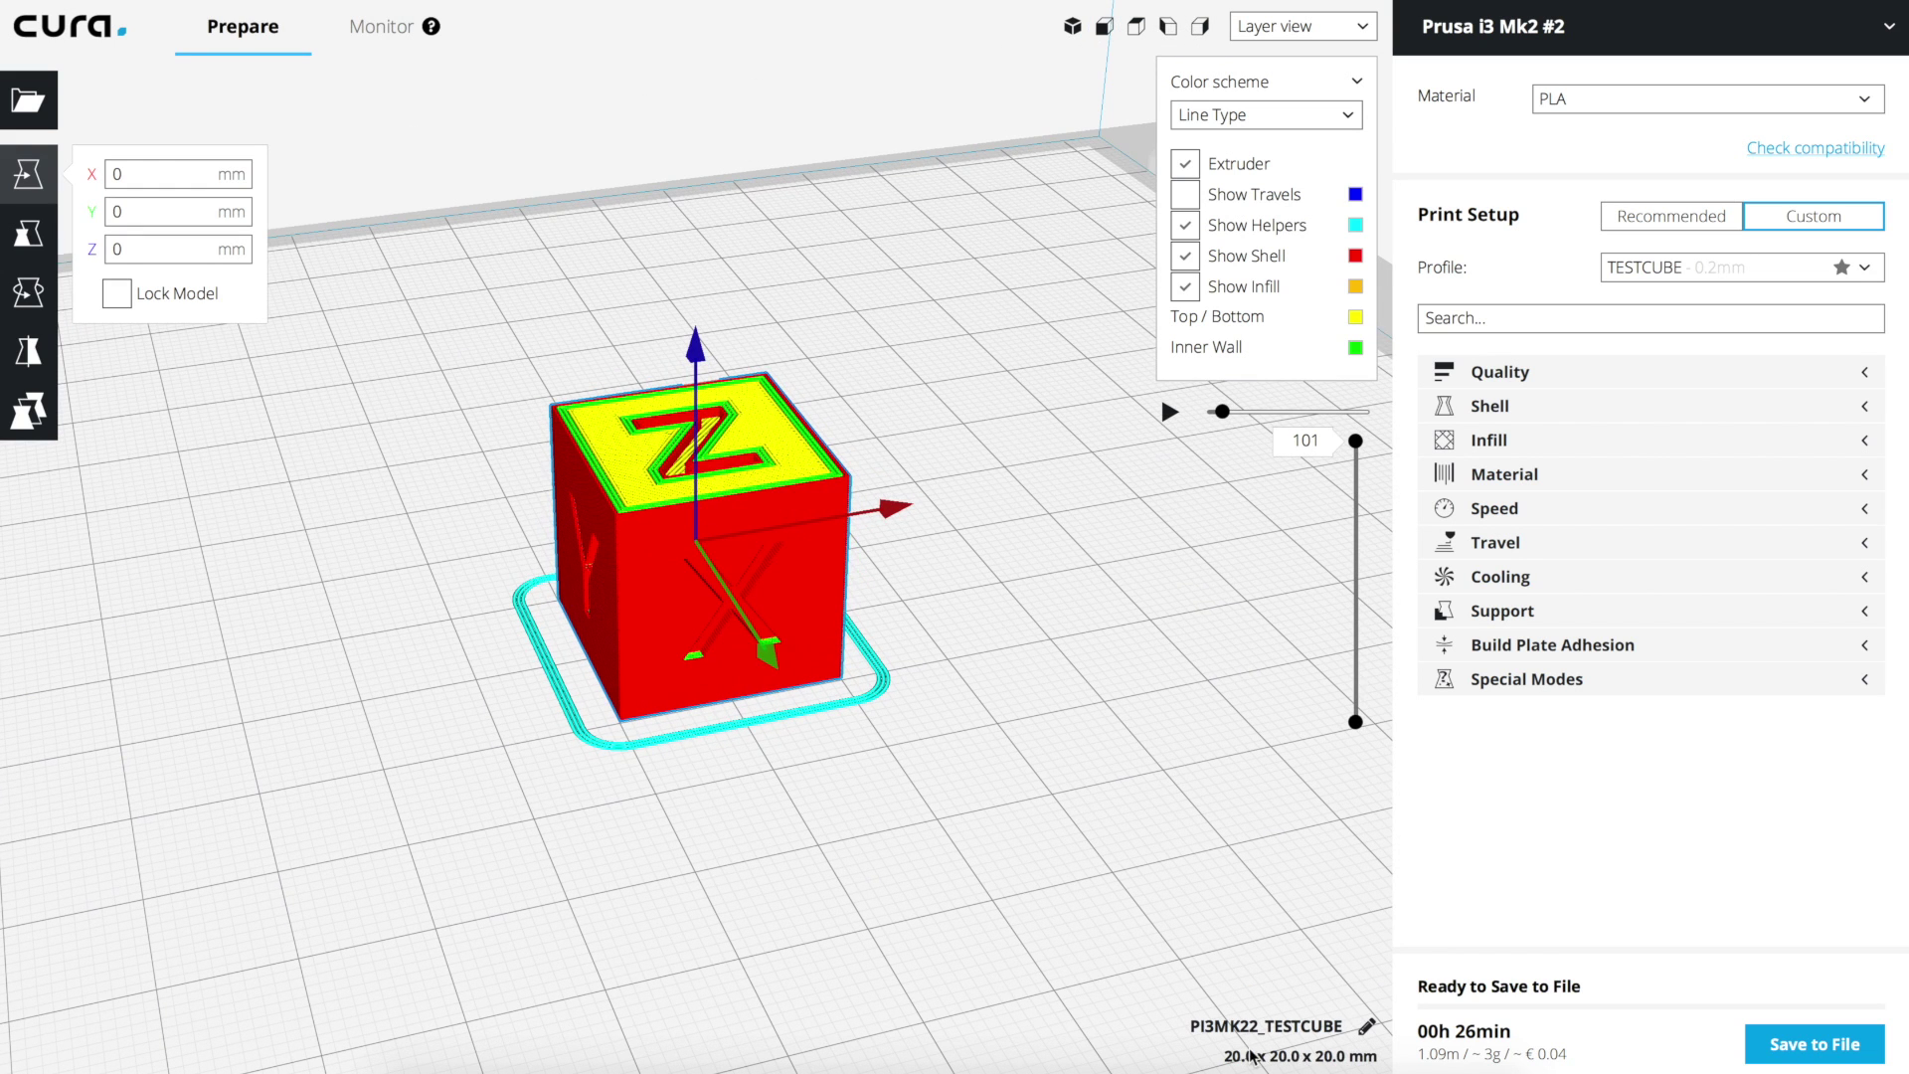
{"action": "left_click_drag", "start_coordinate": [1358, 444], "coordinate": [1361, 594]}
{"action": "right_click_drag", "start_coordinate": [988, 582], "coordinate": [981, 623]}
- Scale the cube uniformly to 400% (80 × 80 × 80 mm)
{"action": "left_click", "coordinate": [21, 235]}
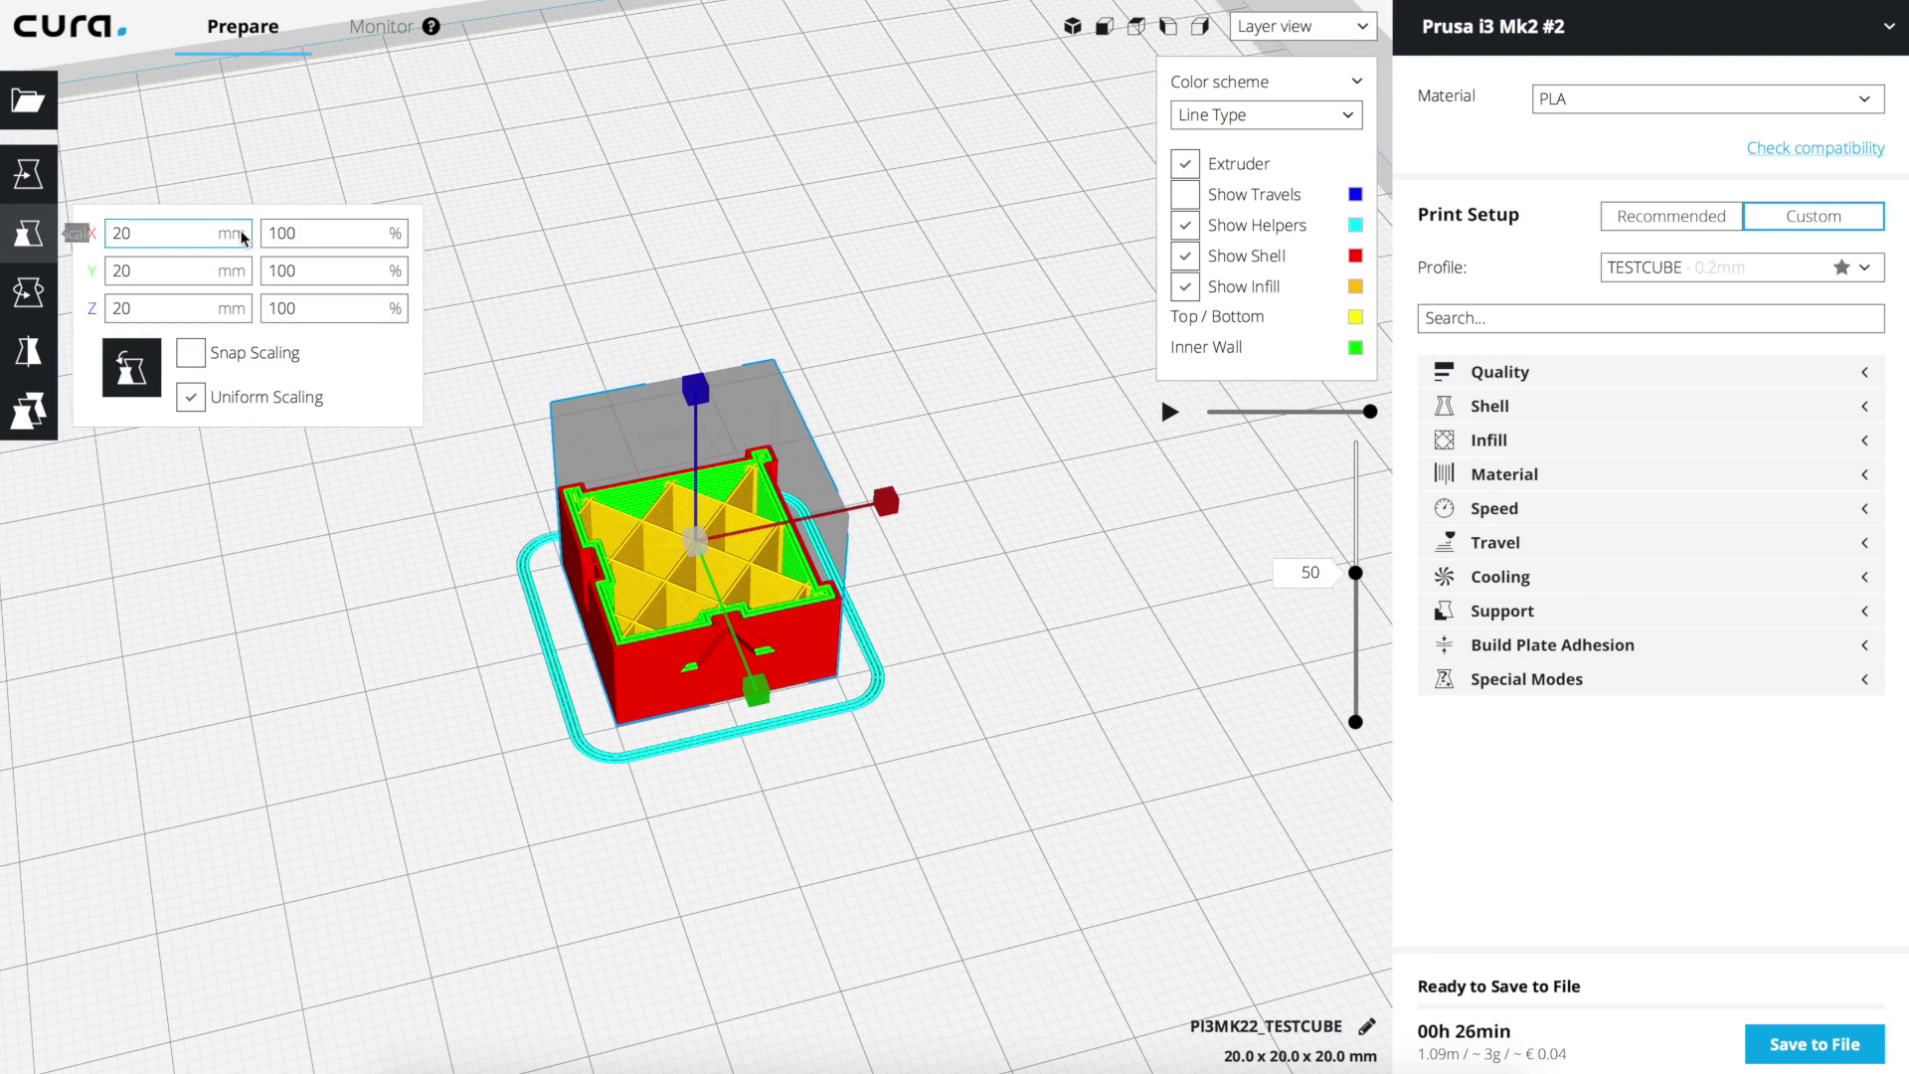
{"action": "double_click", "coordinate": [326, 233]}
{"action": "type", "text": "40"}
{"action": "key", "text": "Return"}
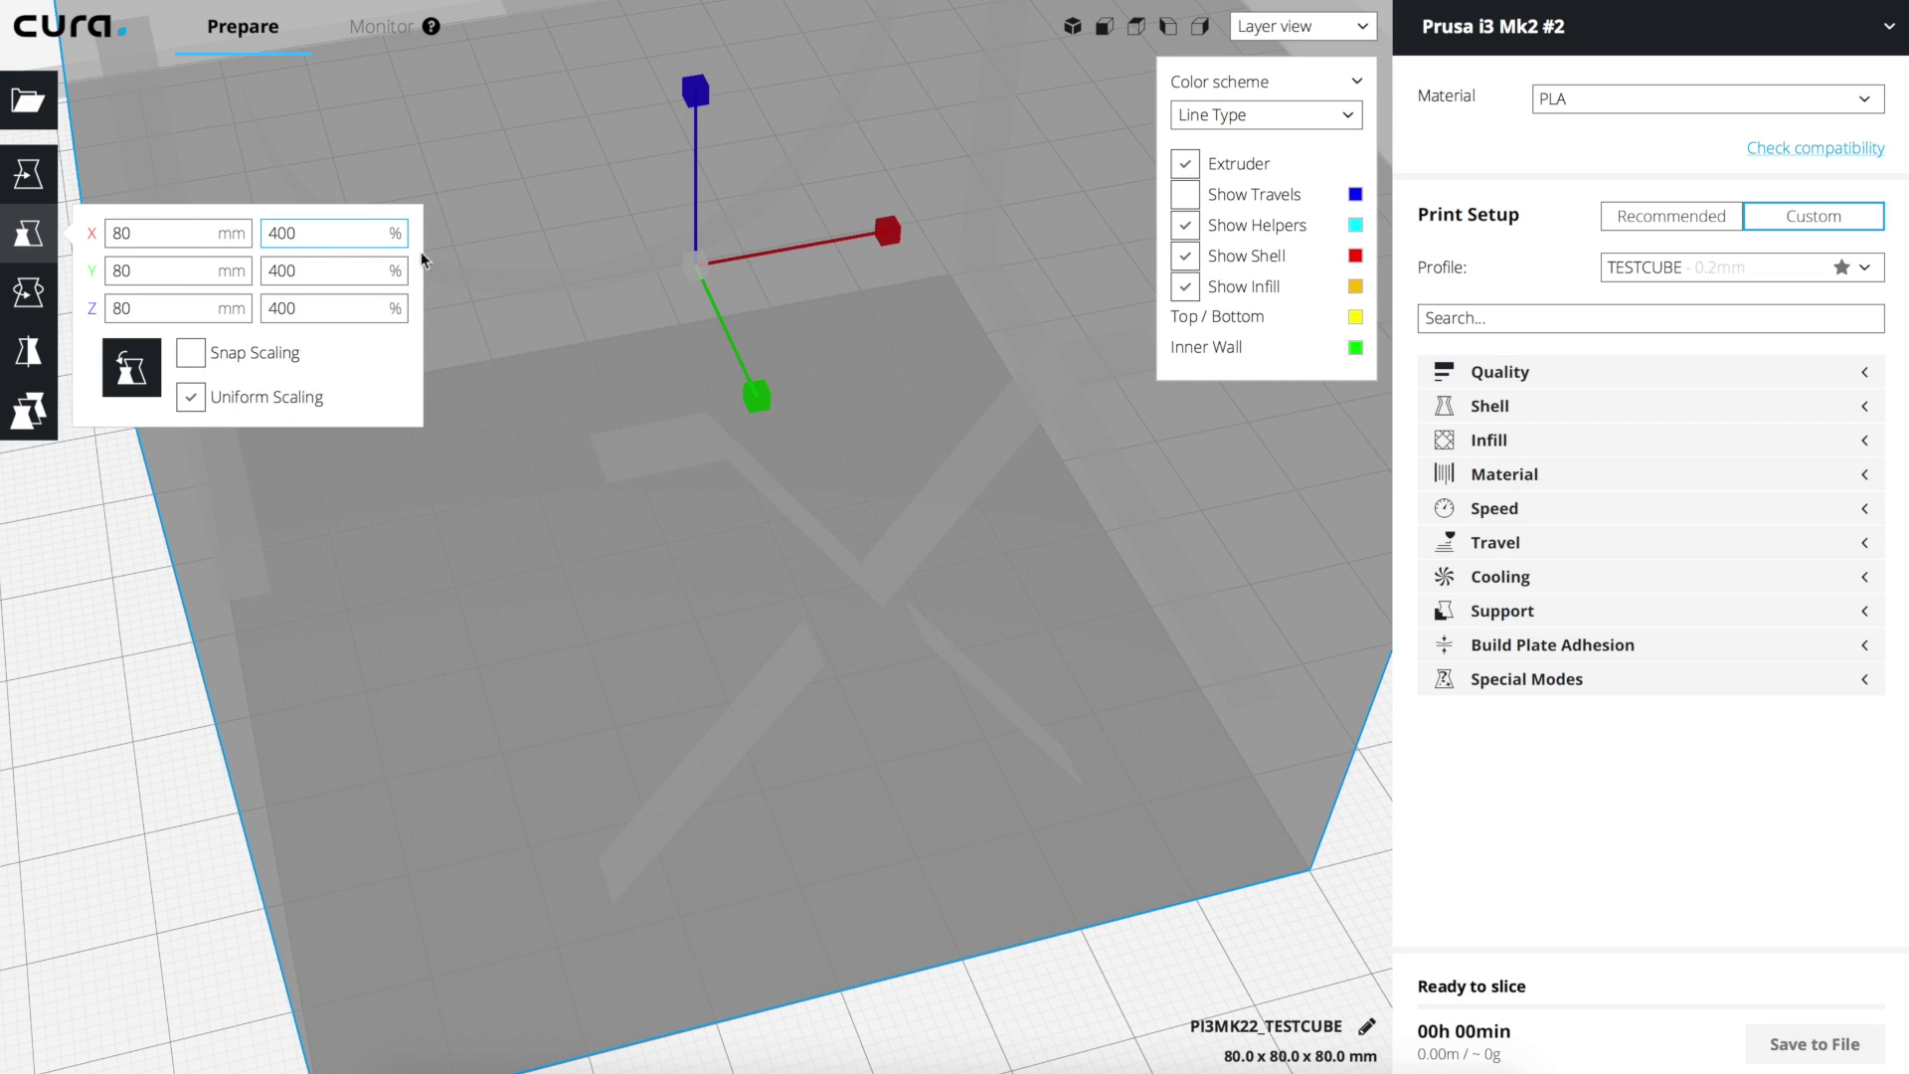
{"action": "left_click", "coordinate": [28, 174]}
{"action": "scroll", "coordinate": [460, 326], "scroll_direction": "down", "scroll_amount": 5}
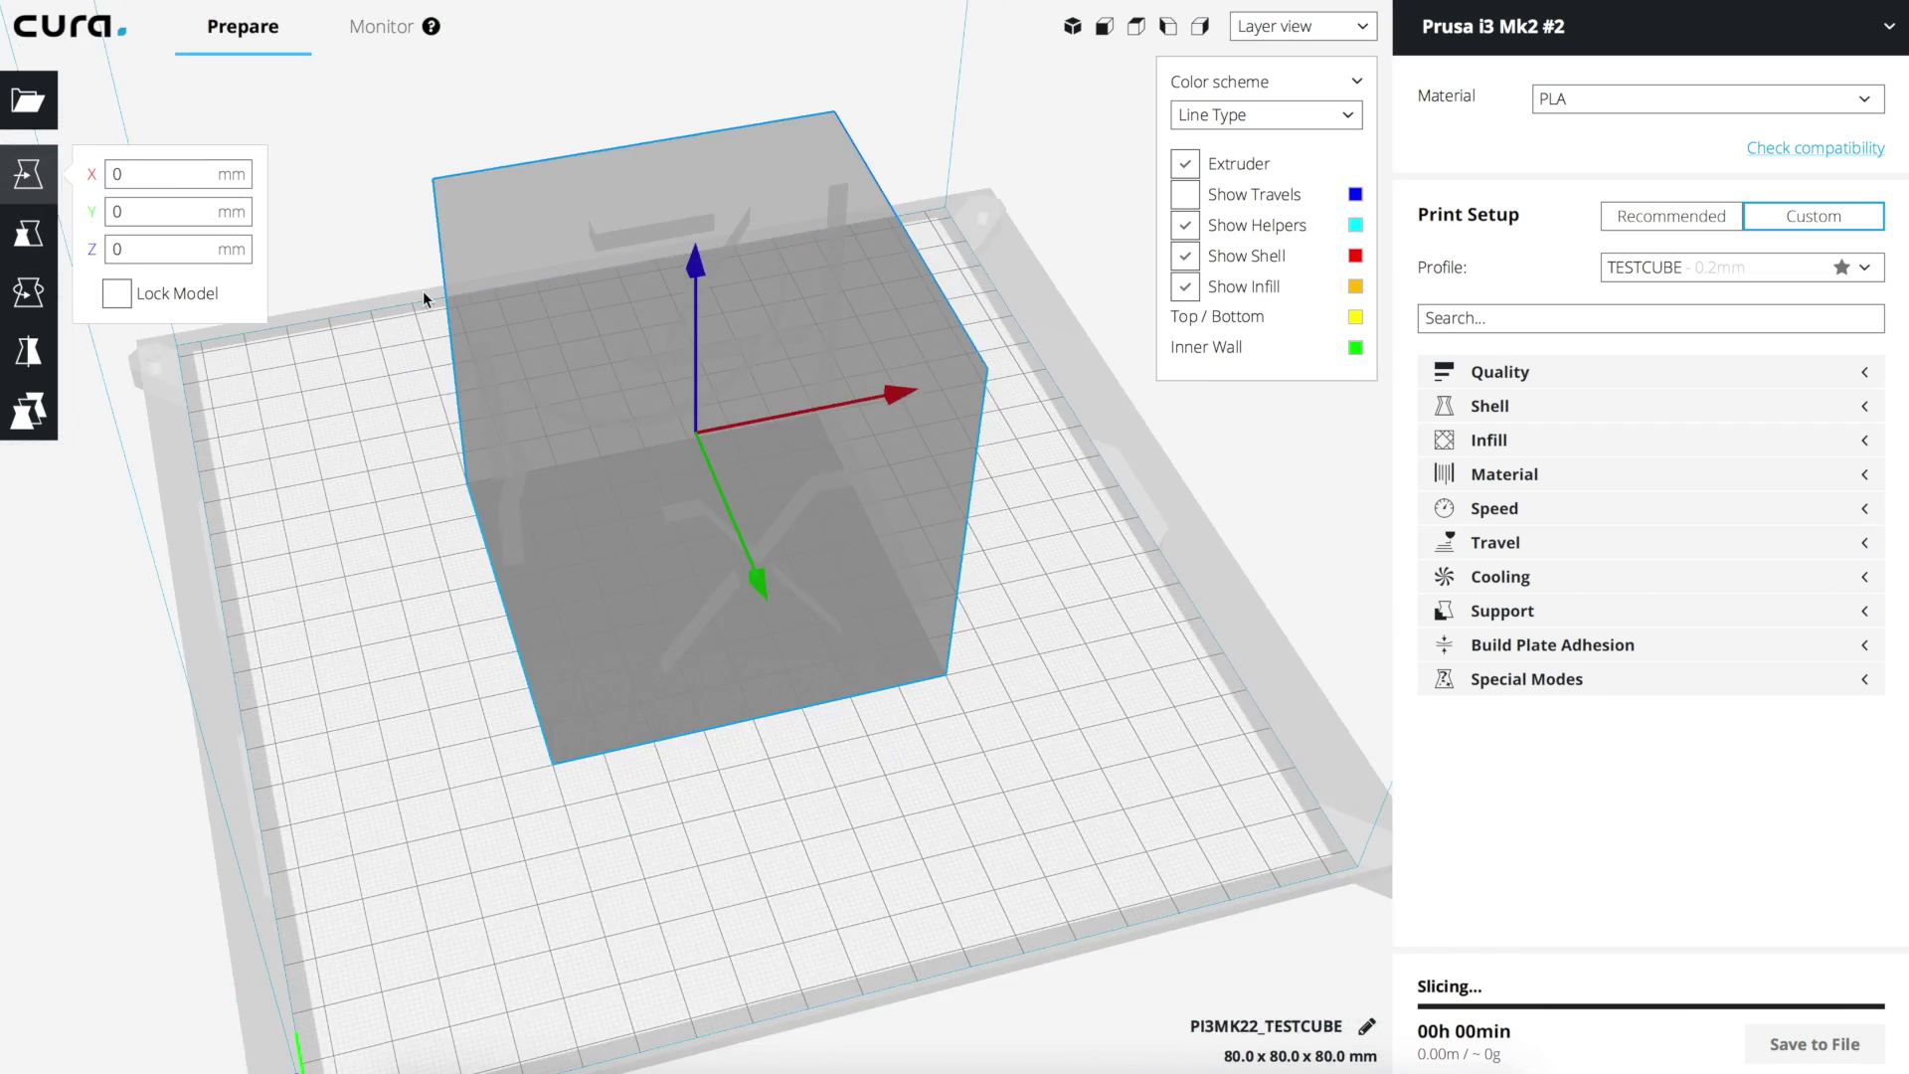
{"action": "left_click", "coordinate": [832, 503]}
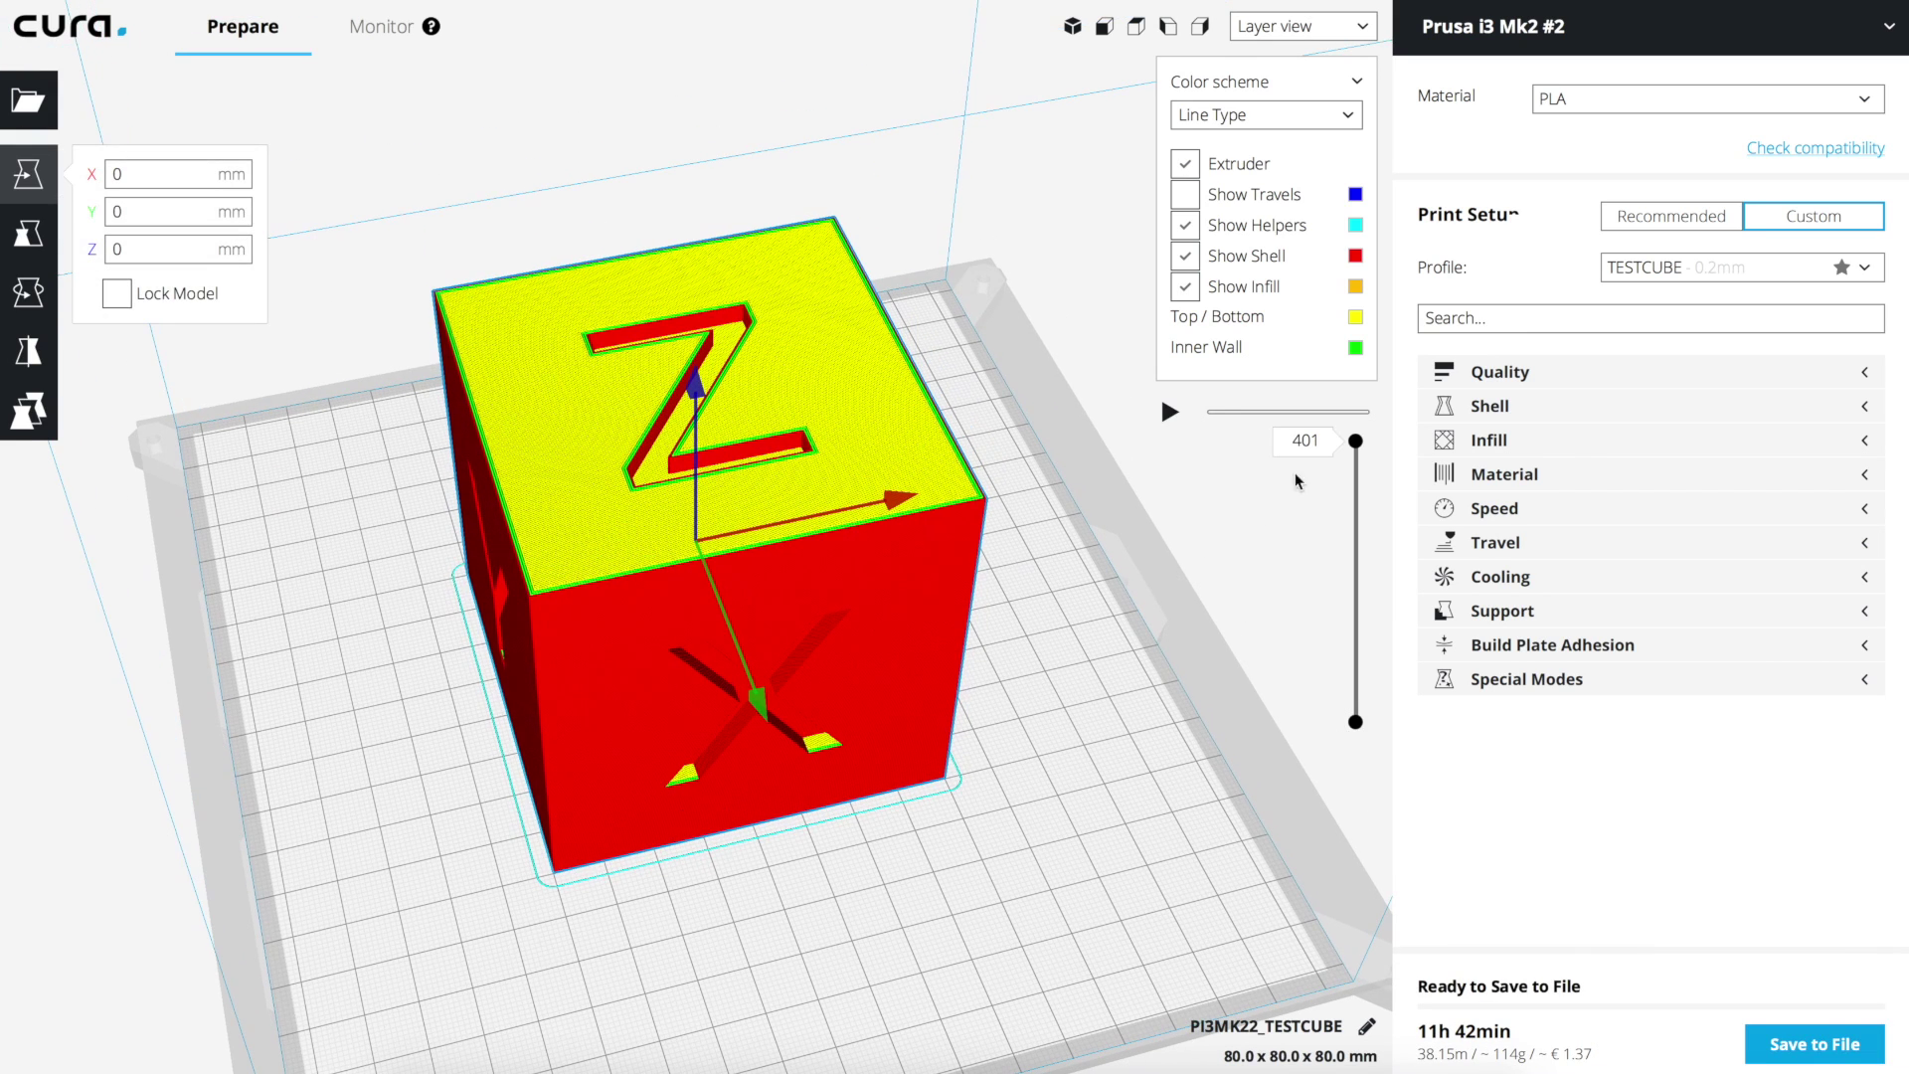
- Cut the layer preview to layer 201 to reveal the grid infill
{"action": "left_click_drag", "start_coordinate": [1355, 442], "coordinate": [1355, 570]}
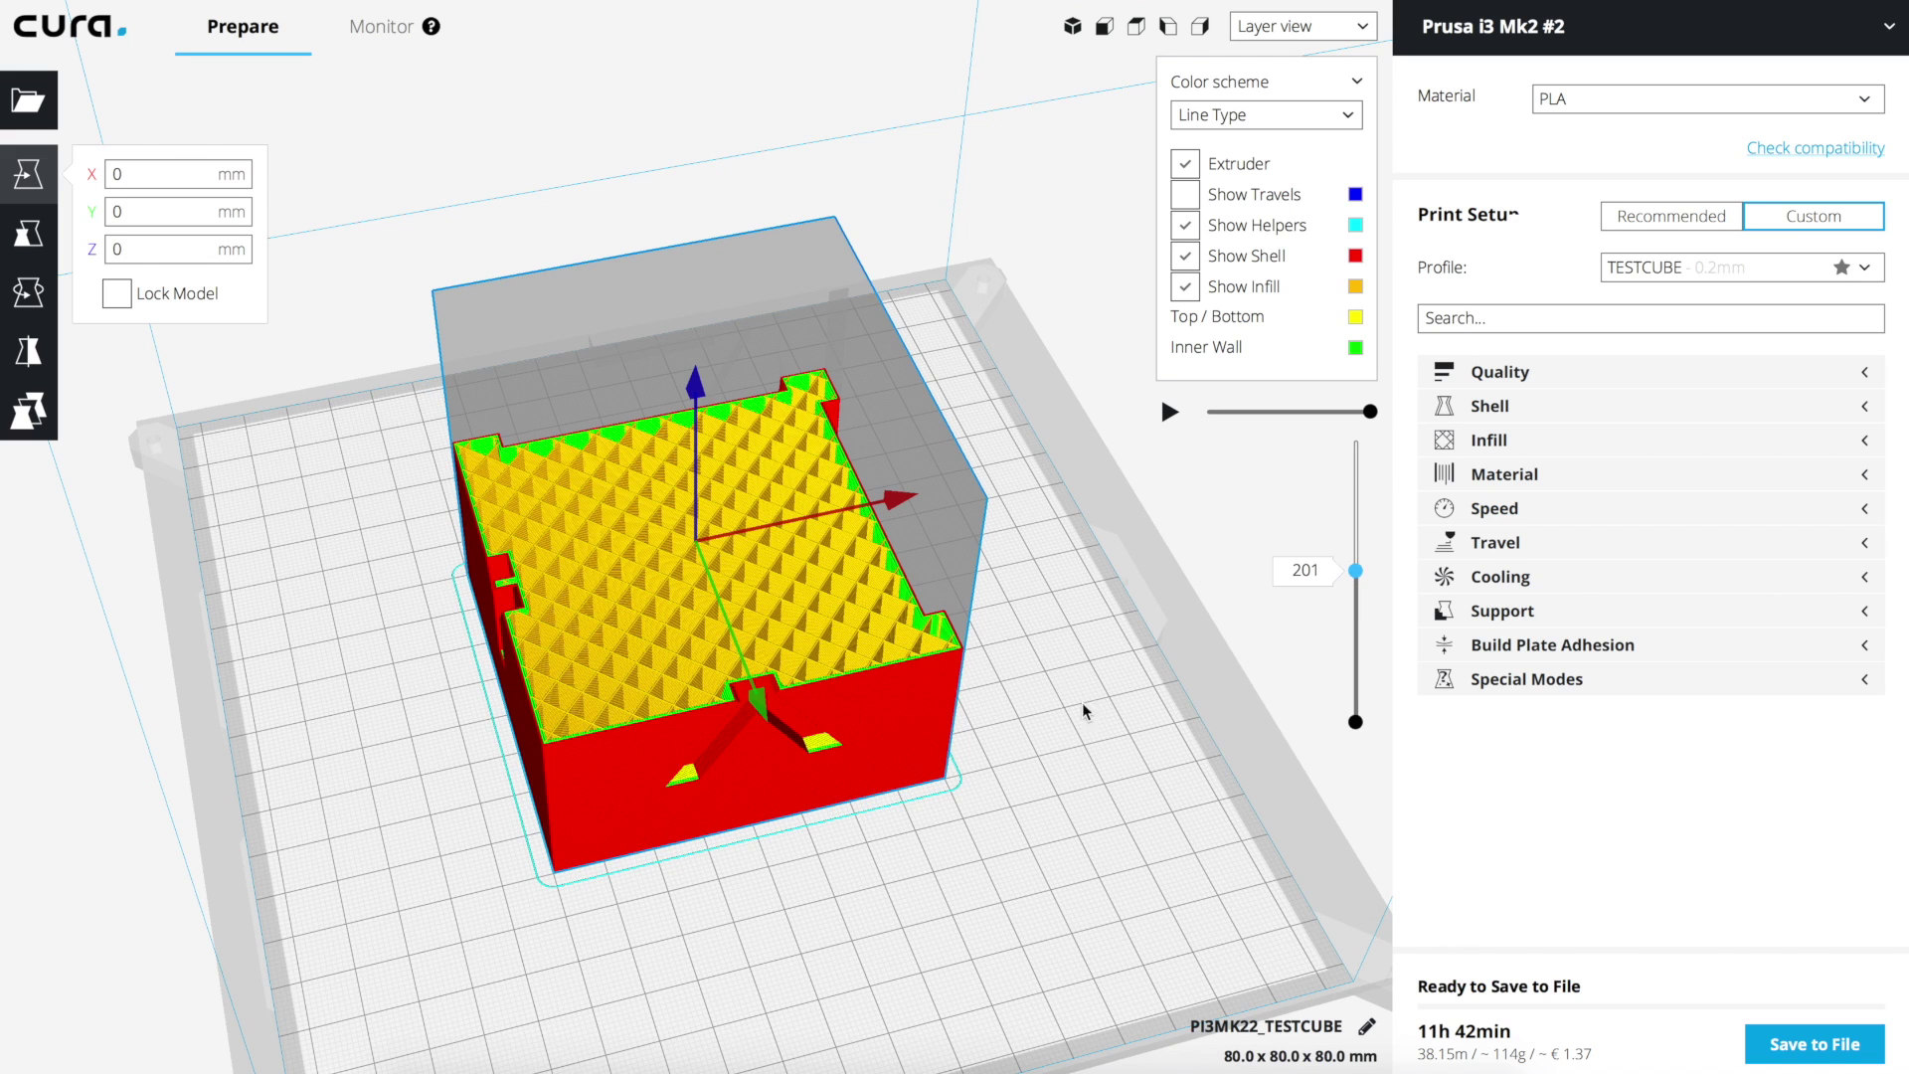
{"action": "scroll", "coordinate": [1020, 706], "scroll_direction": "up", "scroll_amount": 5}
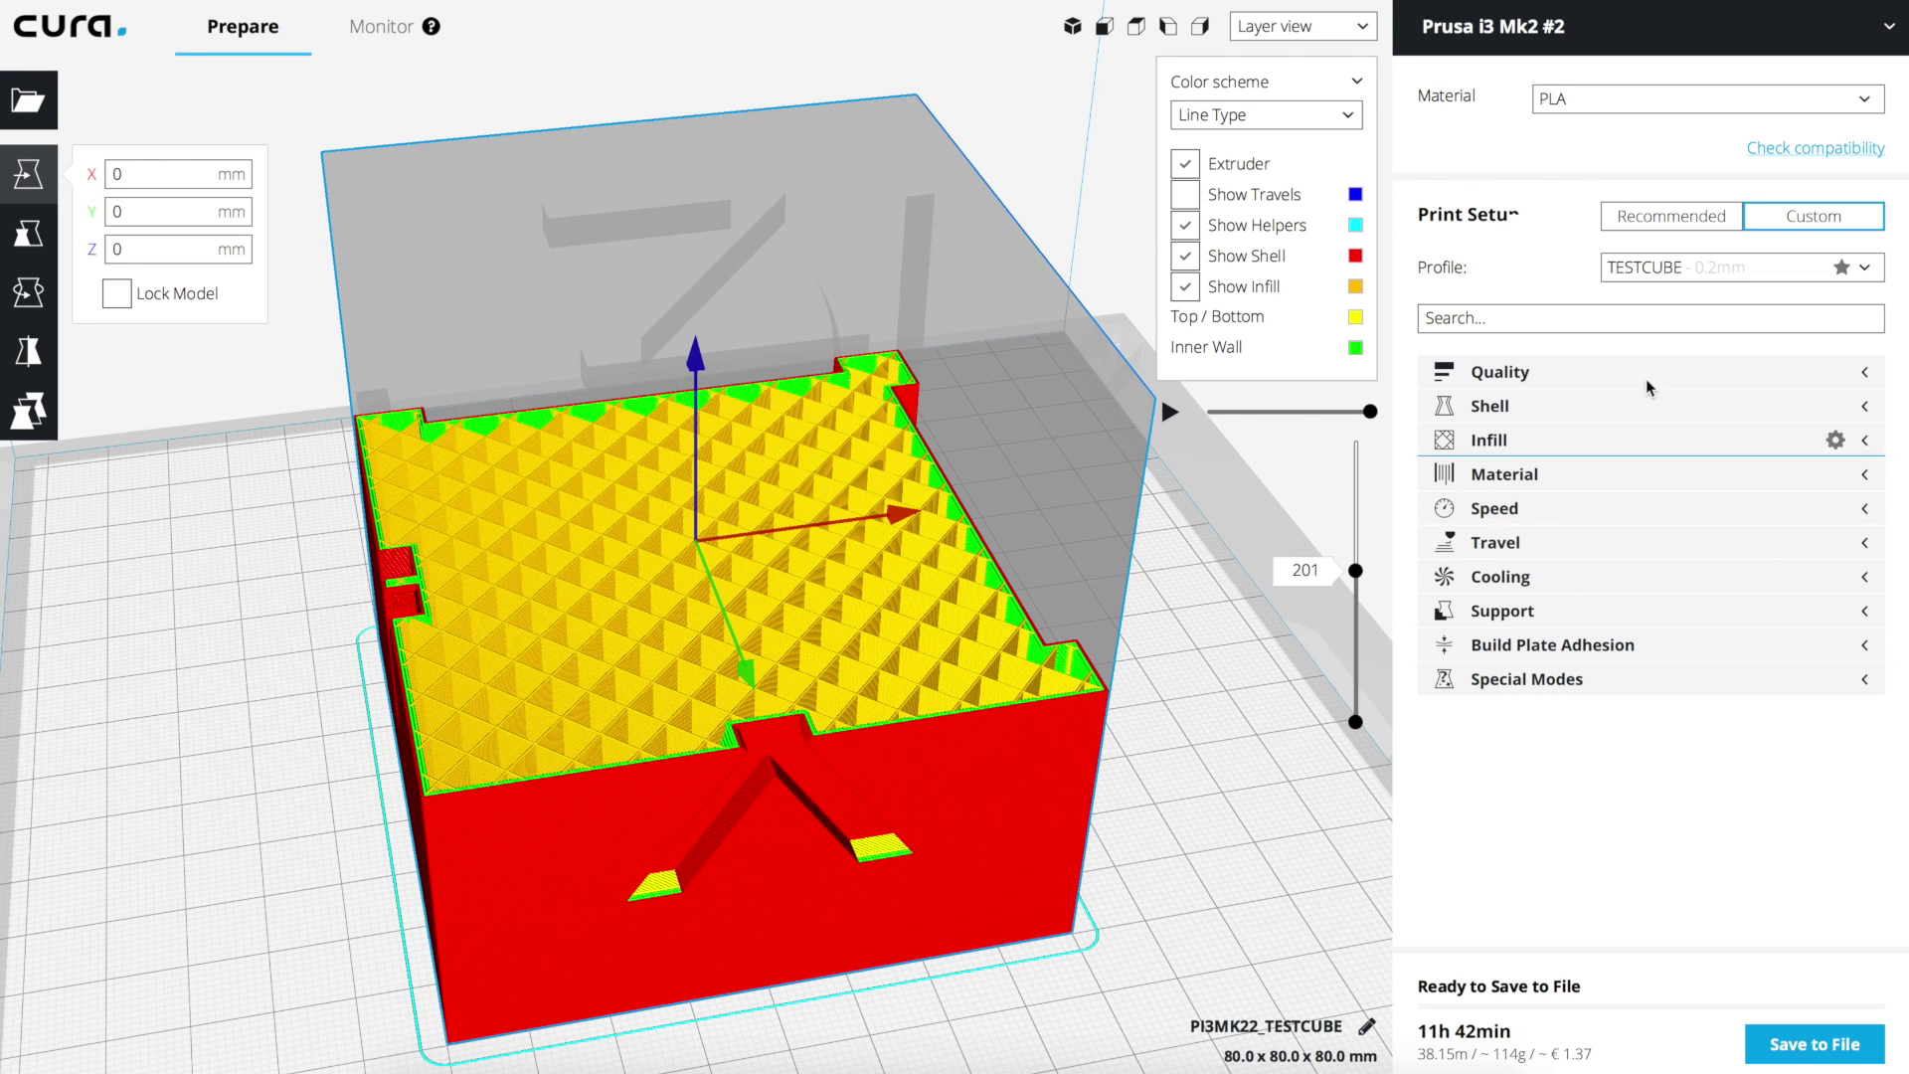
{"action": "right_click", "coordinate": [1077, 616]}
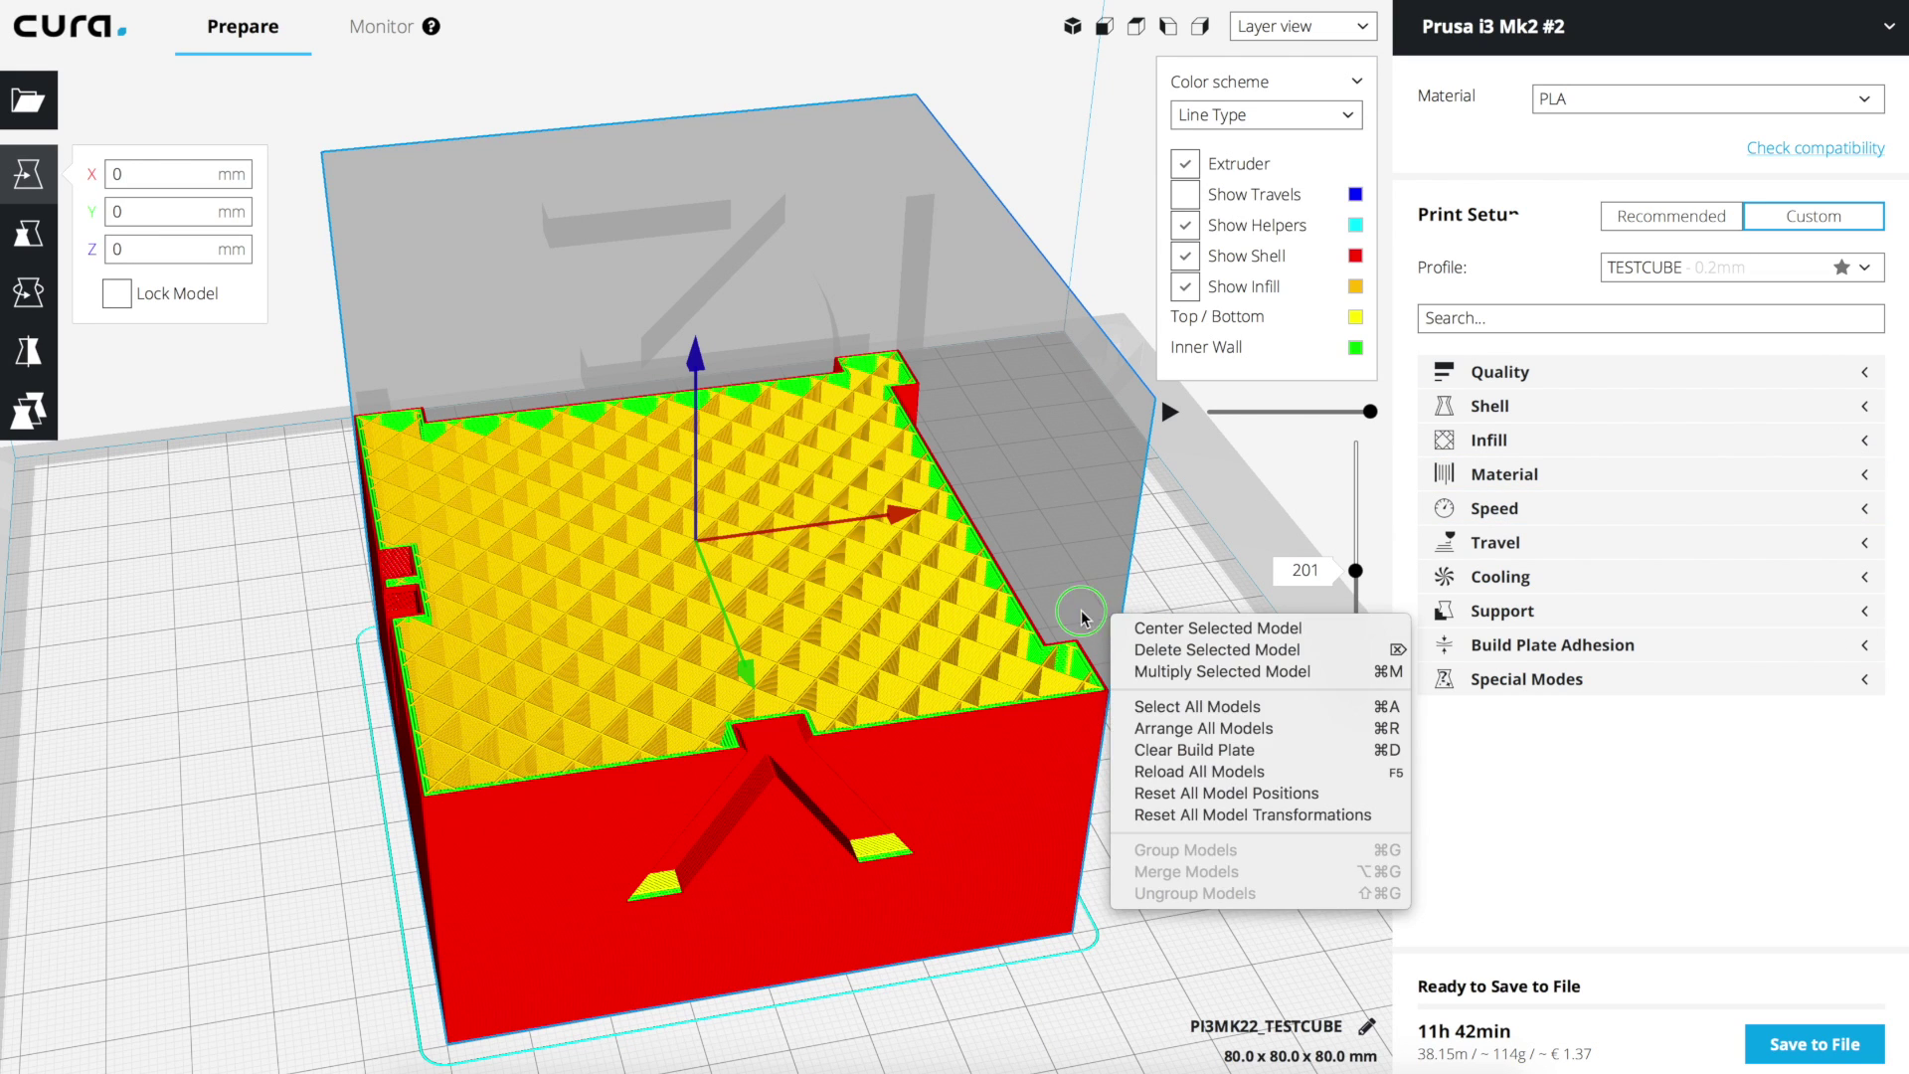
{"action": "left_click", "coordinate": [1060, 509]}
{"action": "middle_click_drag", "start_coordinate": [1229, 625], "coordinate": [1169, 594]}
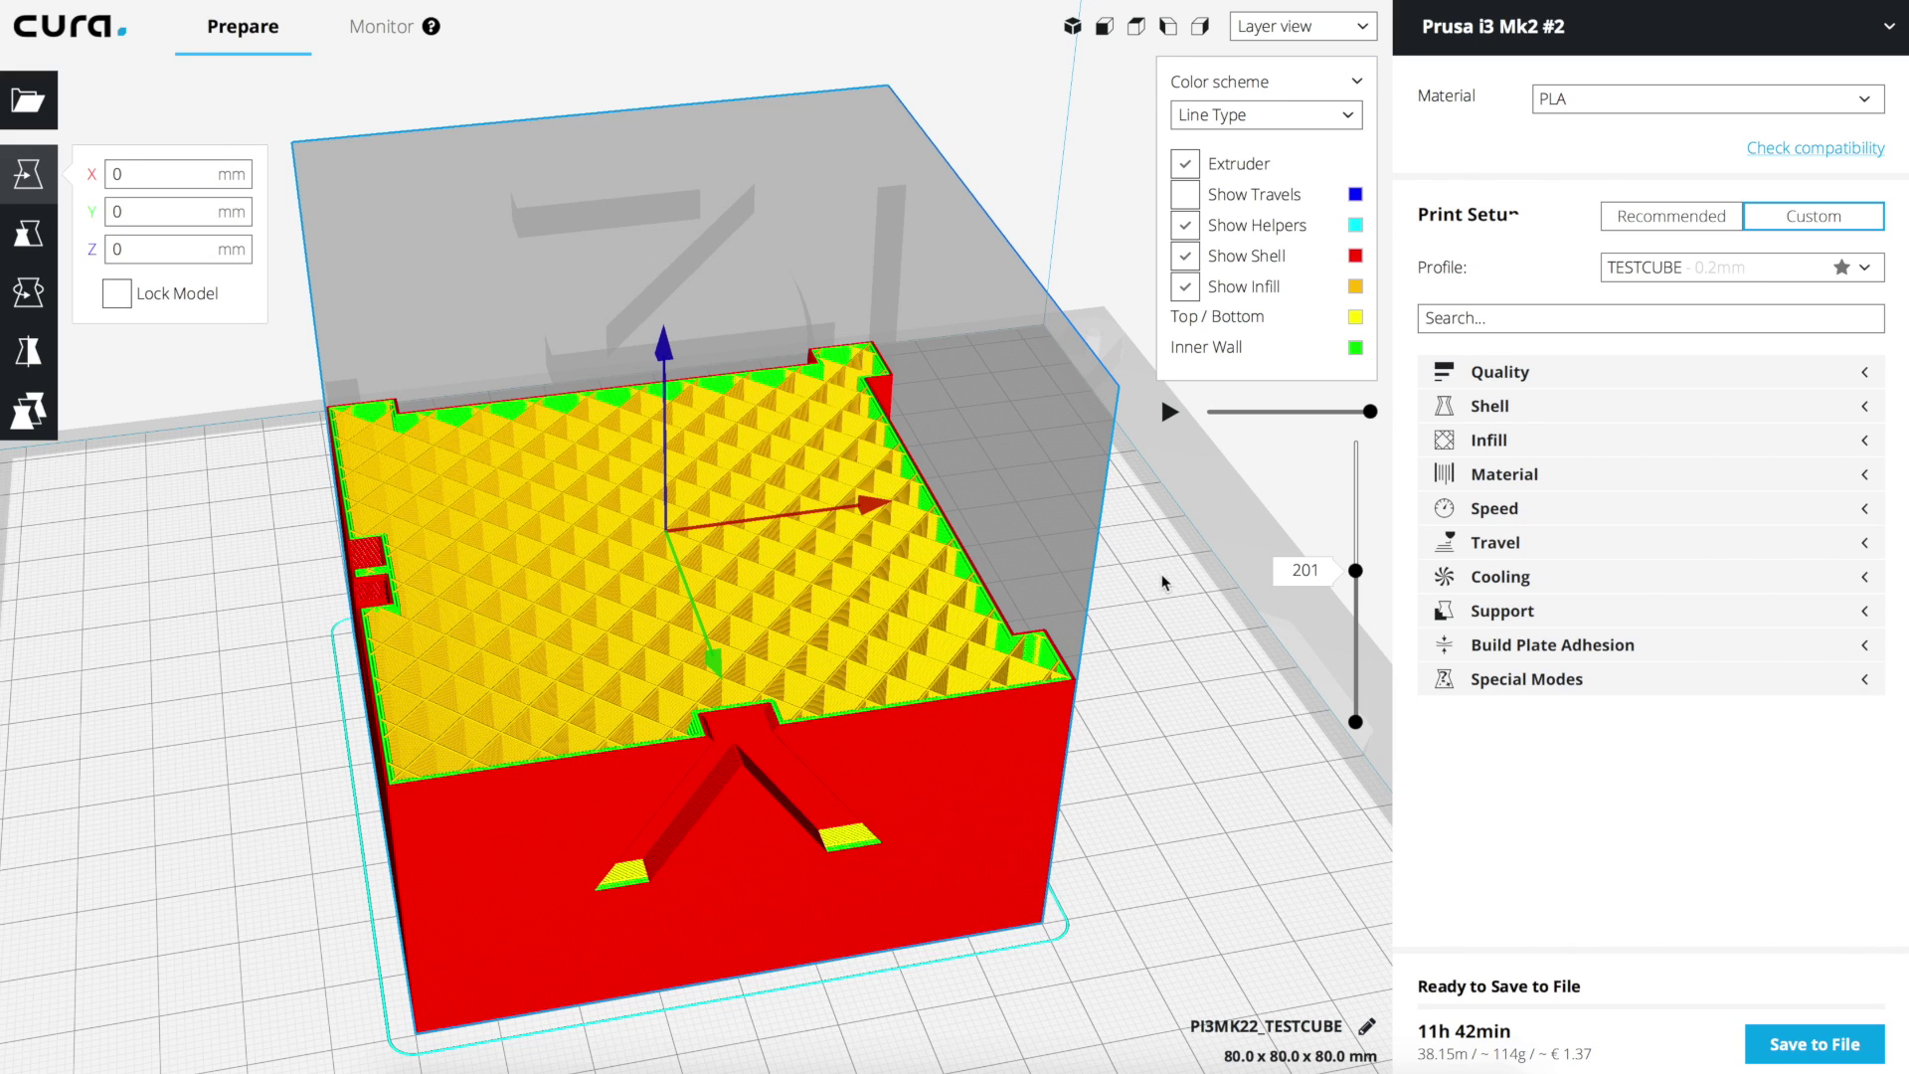
- Expand the Infill section of the Custom print settings
{"action": "left_click", "coordinate": [1611, 441]}
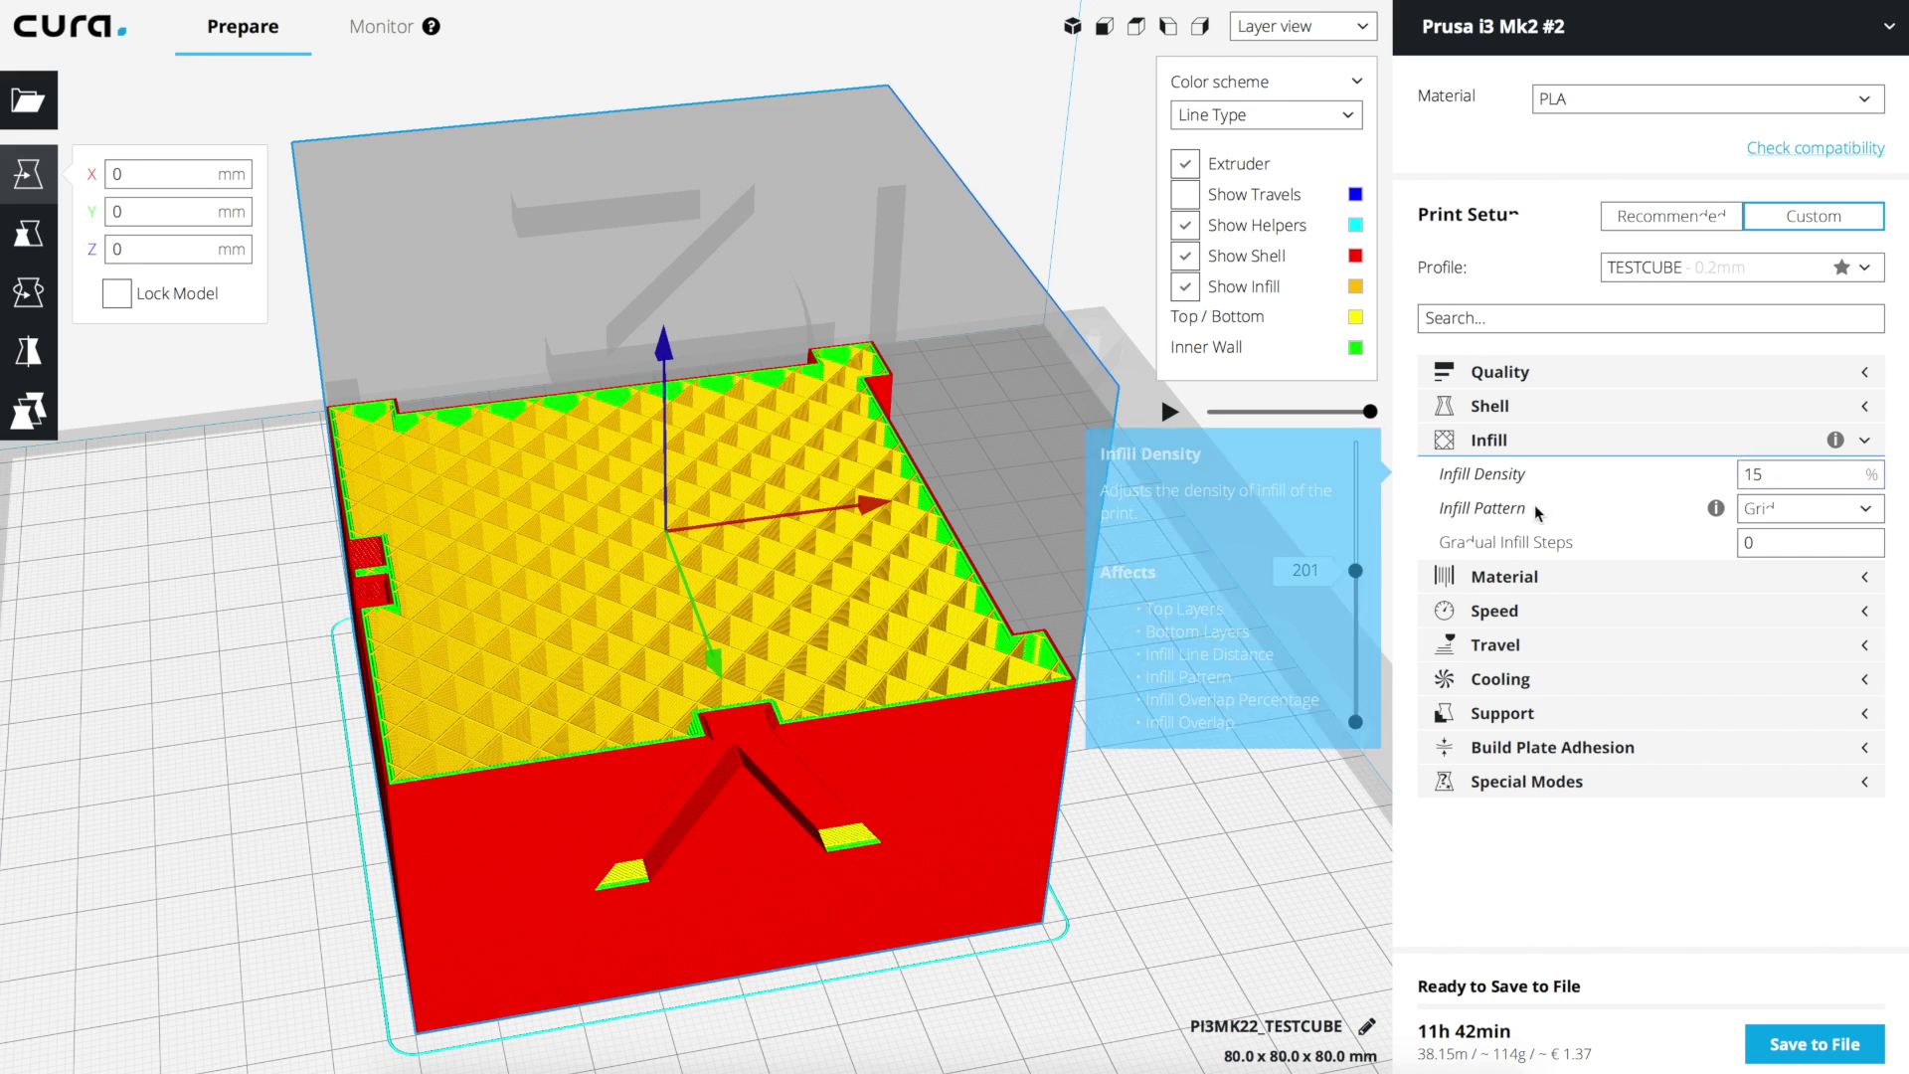
{"action": "mouse_move", "coordinate": [1574, 553]}
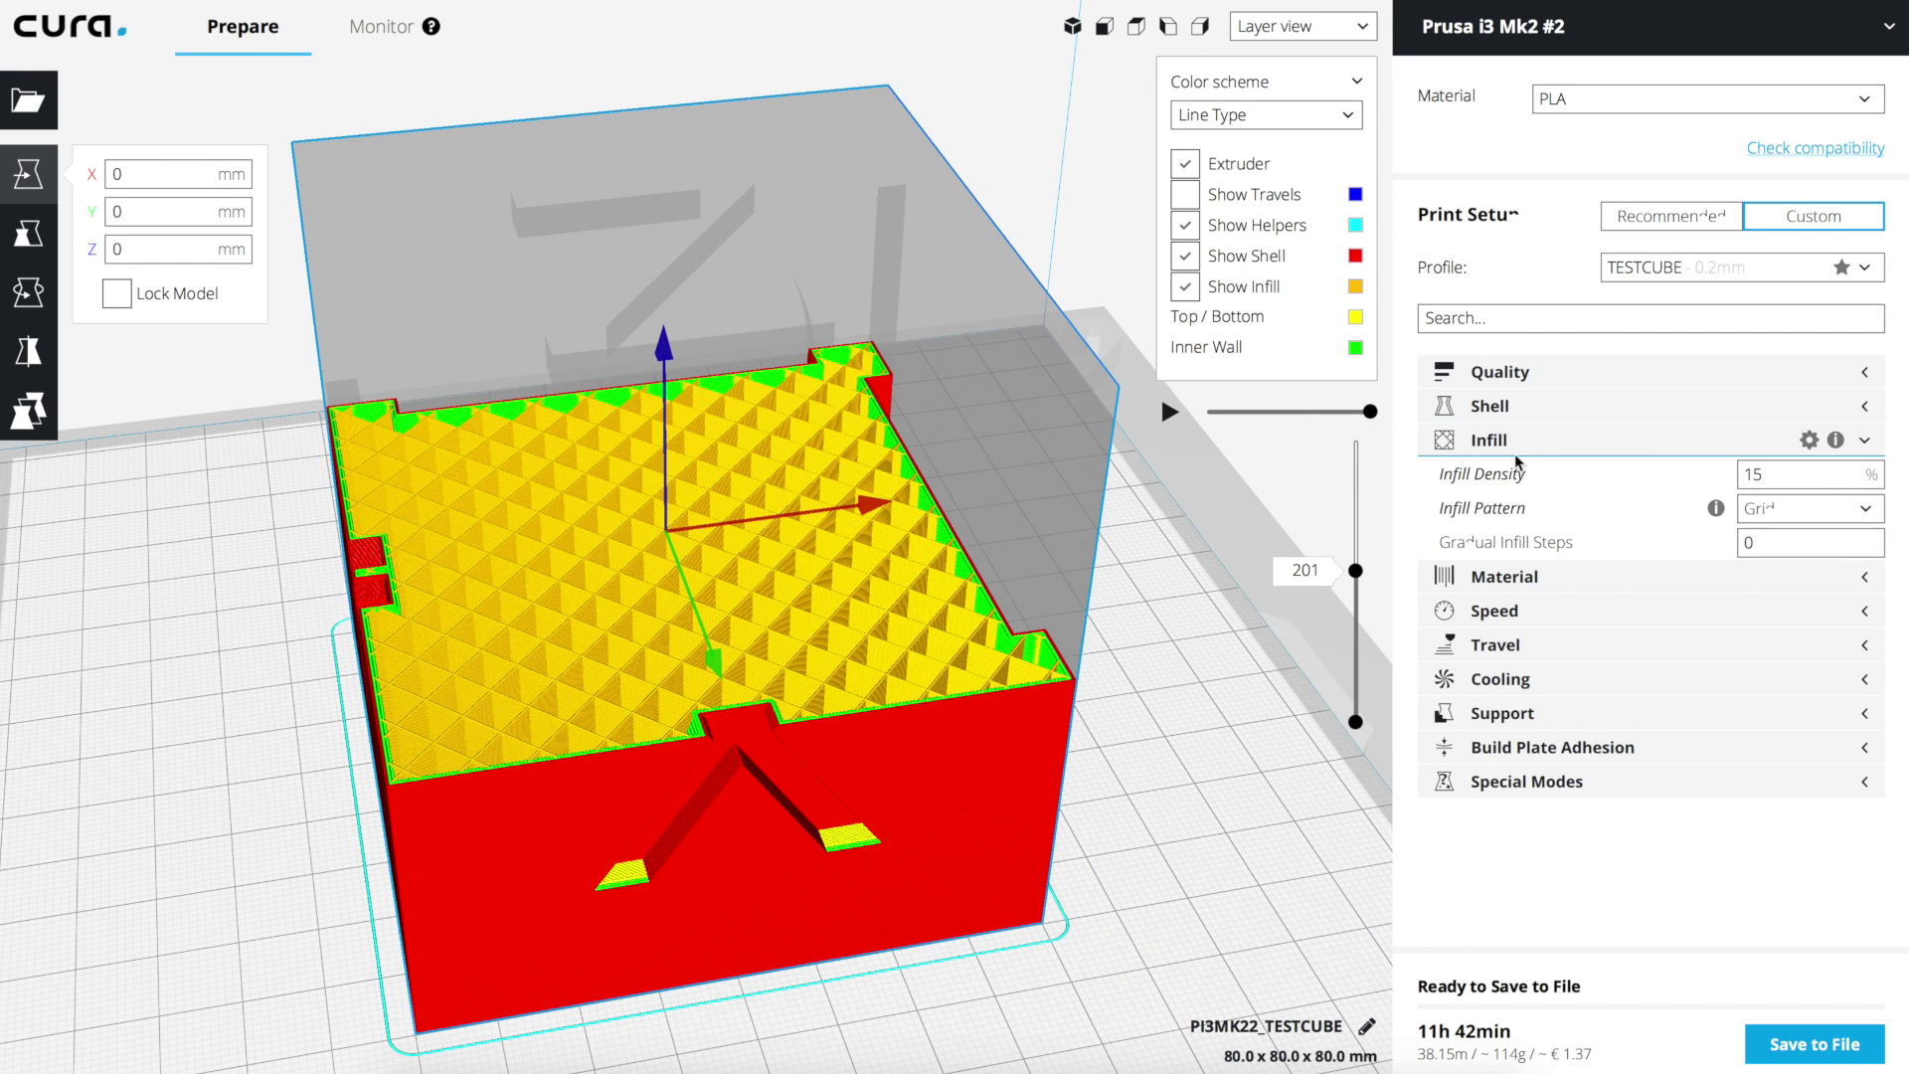
{"action": "mouse_move", "coordinate": [1522, 481]}
{"action": "left_click", "coordinate": [1134, 587]}
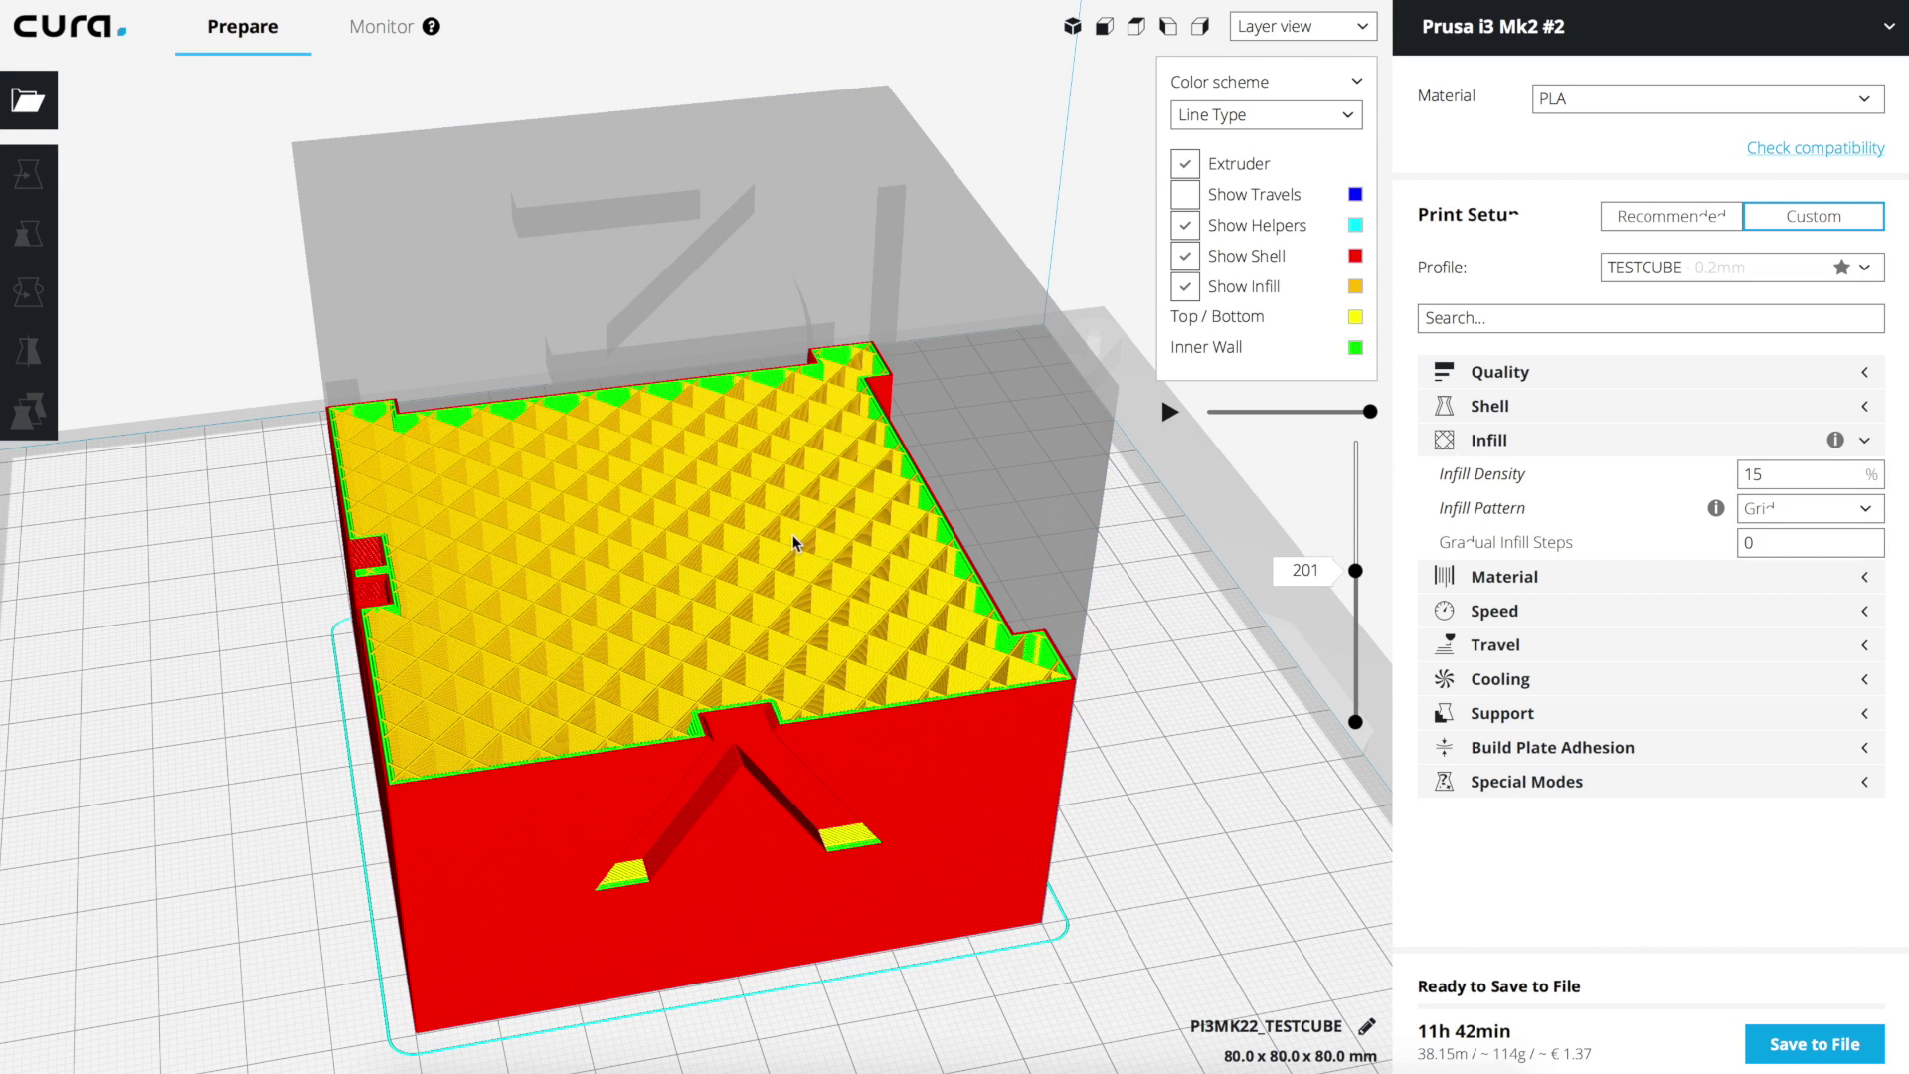
{"action": "right_click_drag", "start_coordinate": [800, 552], "coordinate": [825, 595]}
{"action": "scroll", "coordinate": [826, 594], "scroll_direction": "up", "scroll_amount": 3}
{"action": "scroll", "coordinate": [644, 610], "scroll_direction": "up", "scroll_amount": 1}
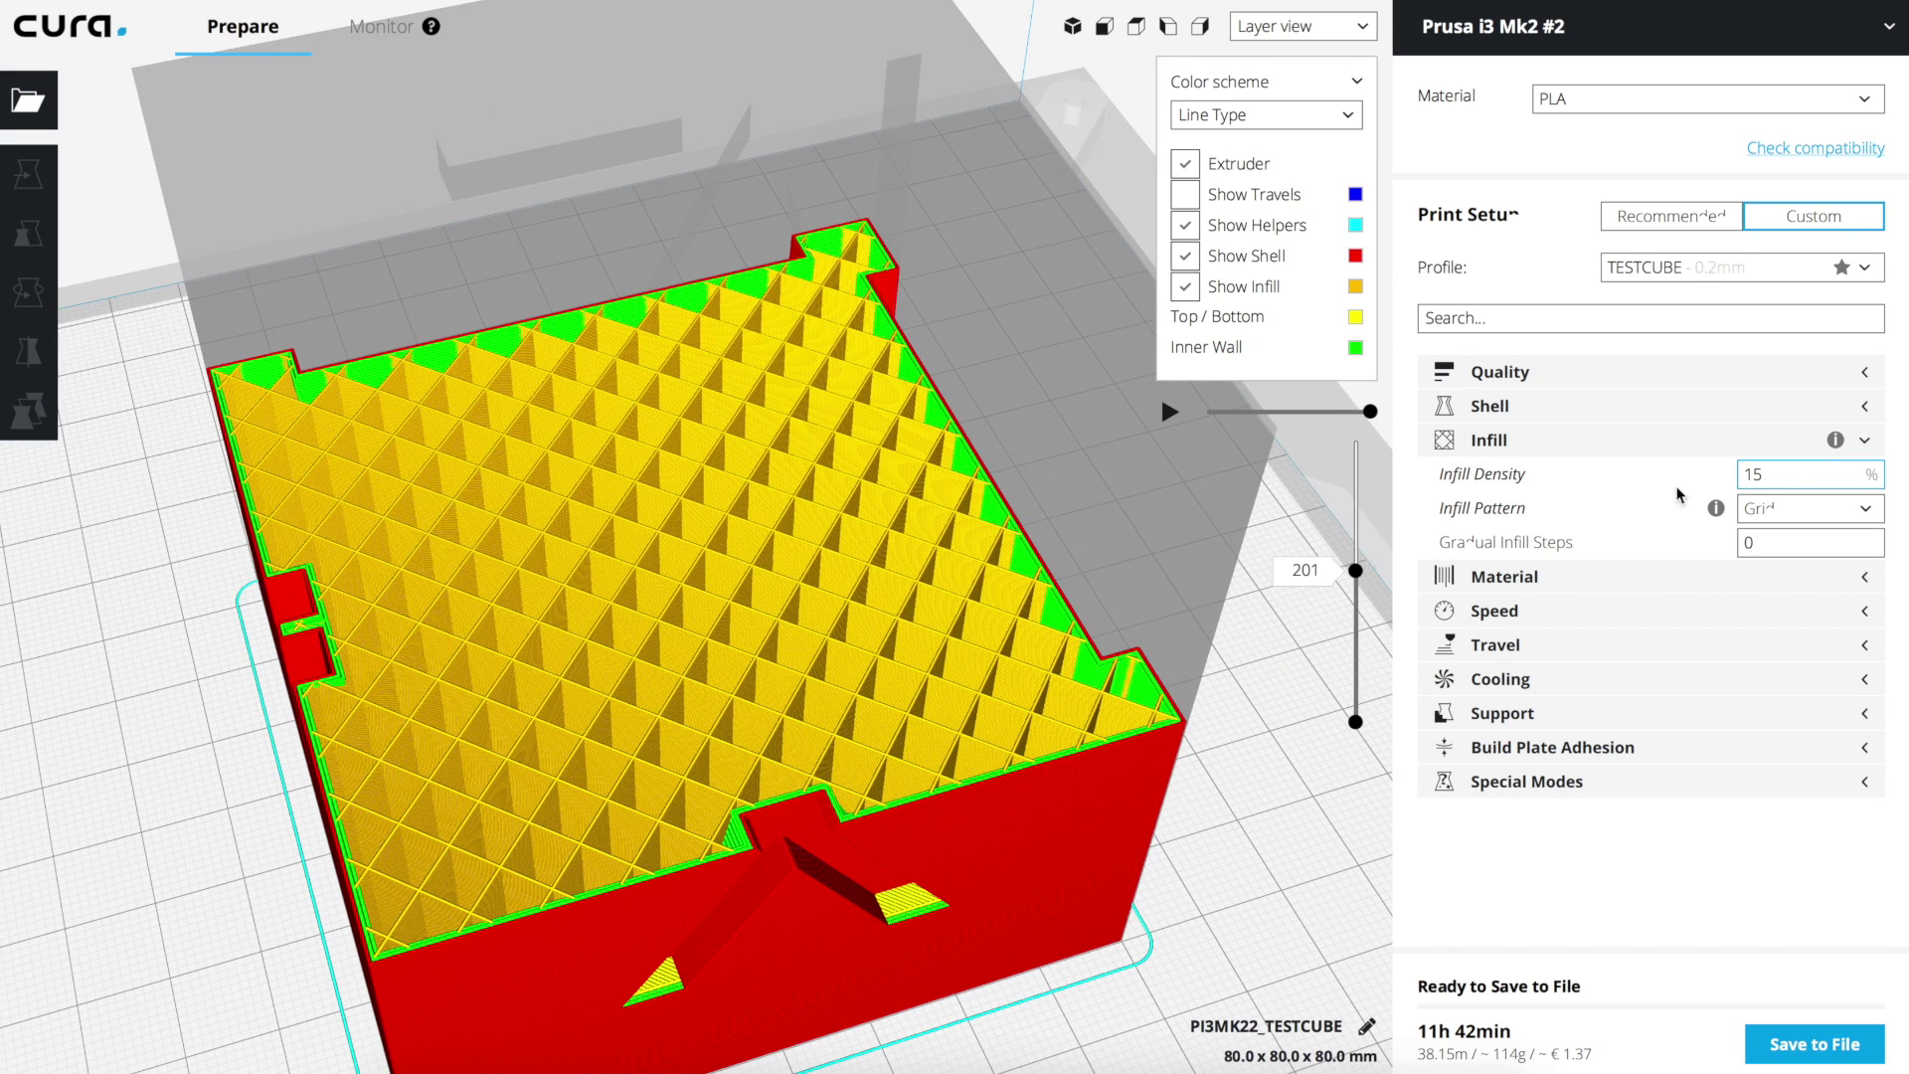
- Set Infill Density to 25% and inspect the denser re-sliced layers
{"action": "double_click", "coordinate": [1775, 473]}
{"action": "type", "text": "25"}
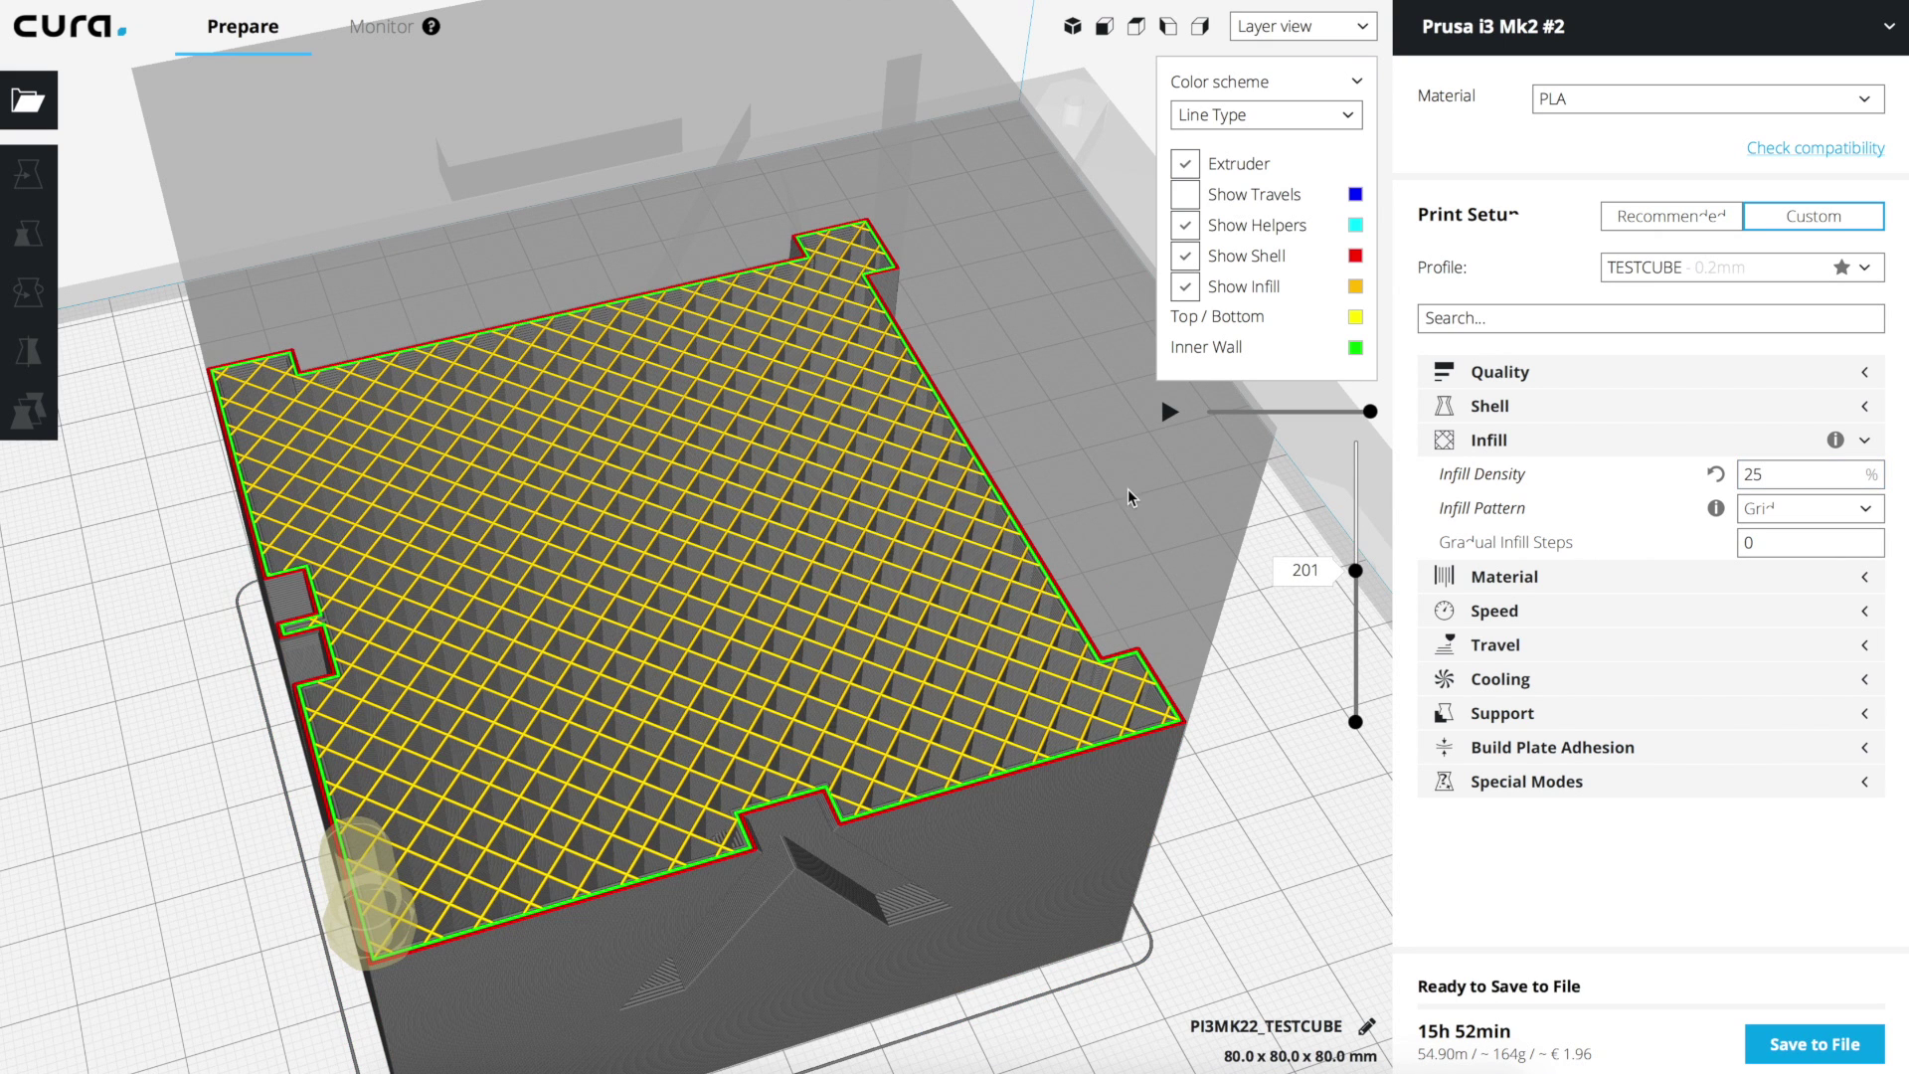
{"action": "left_click", "coordinate": [868, 729]}
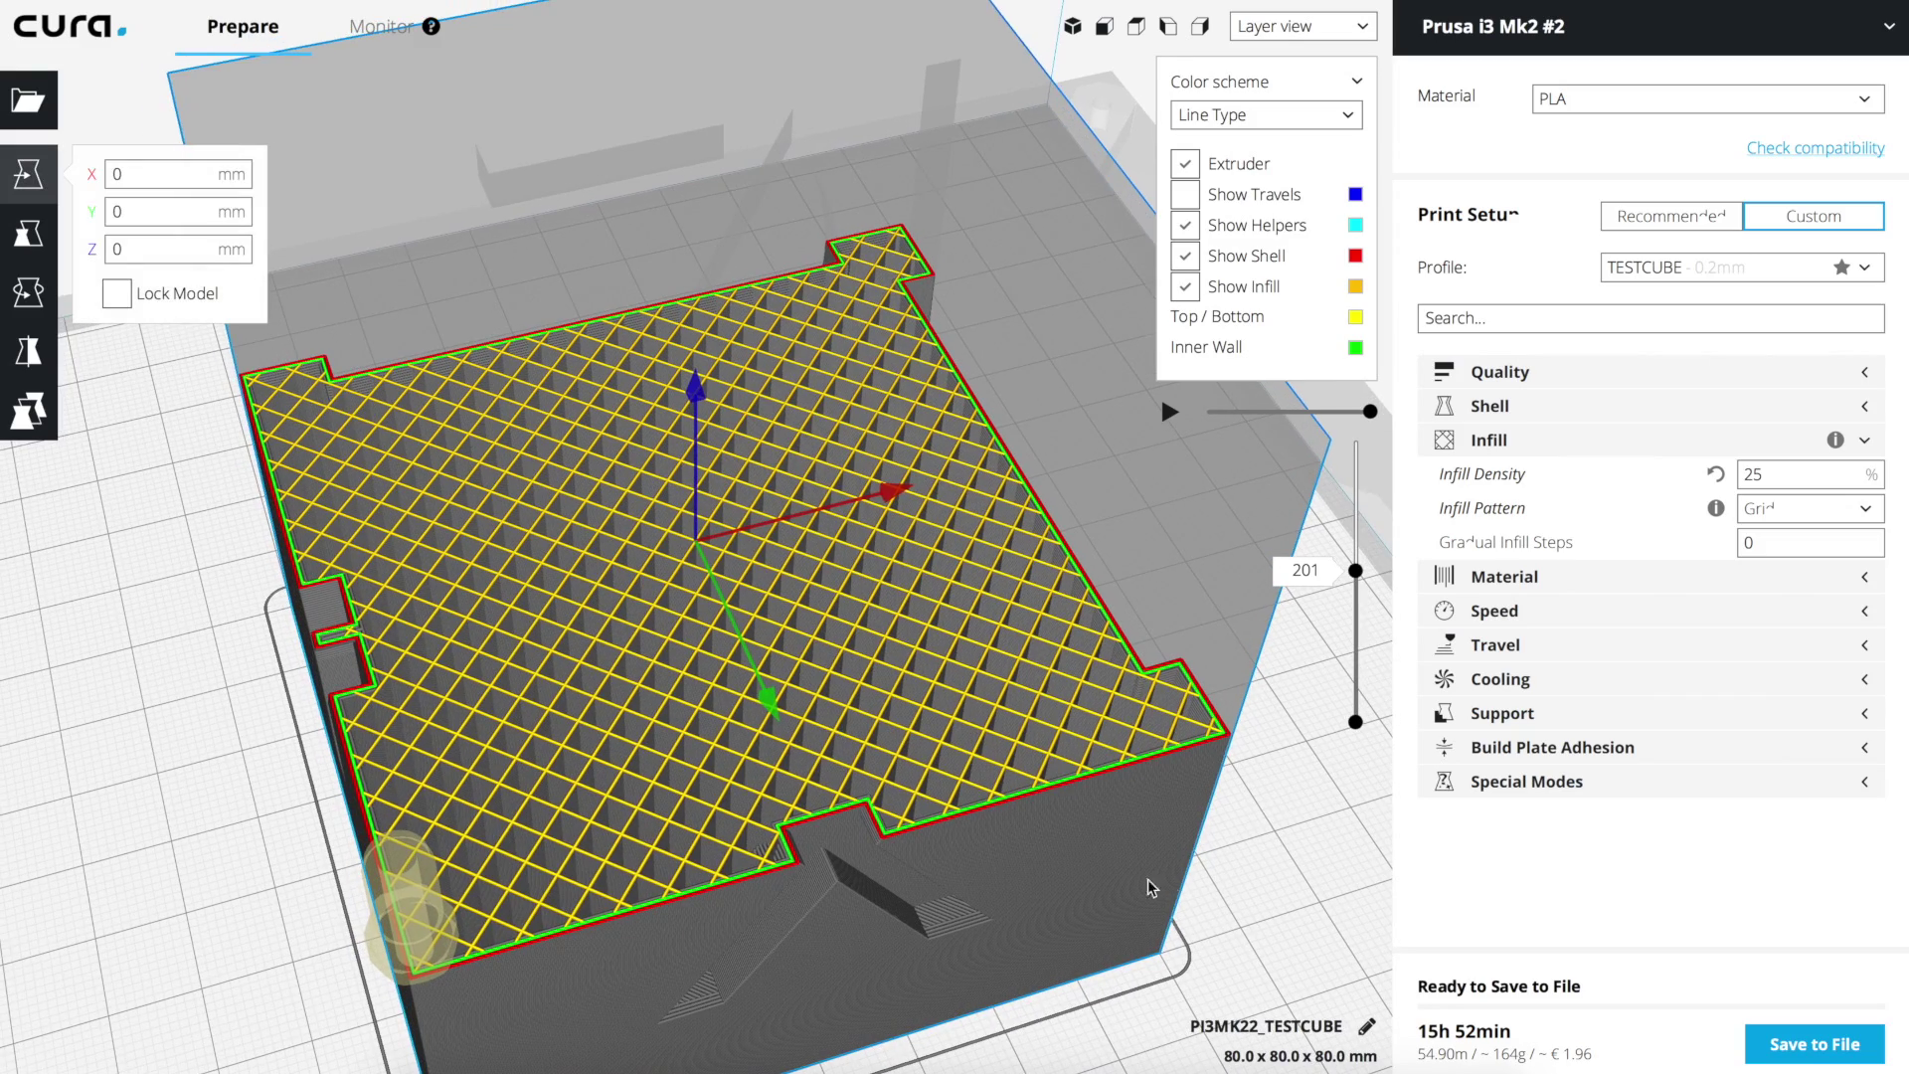
{"action": "left_click", "coordinate": [1273, 815]}
{"action": "right_click_drag", "start_coordinate": [1164, 820], "coordinate": [923, 768]}
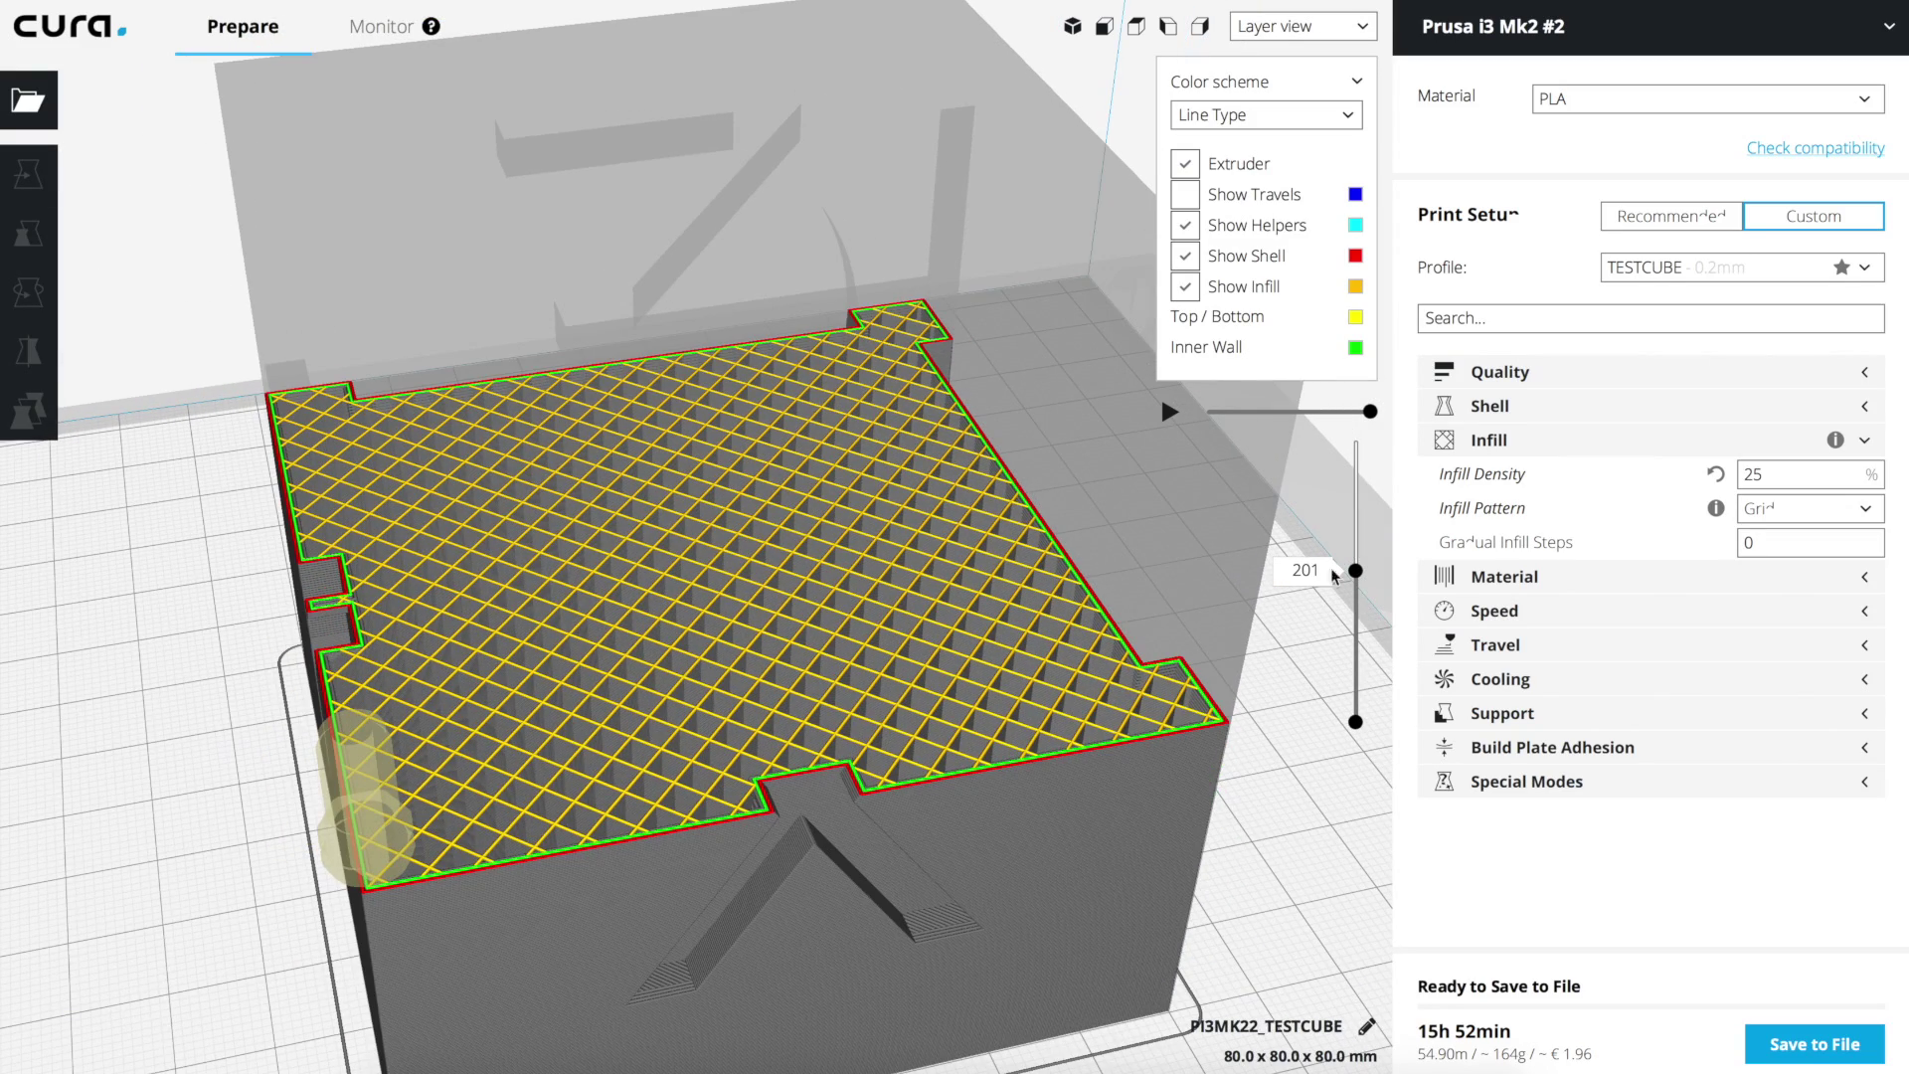
{"action": "left_click_drag", "start_coordinate": [1355, 573], "coordinate": [1358, 587]}
- Compare Infill Density 50% (1d 02h 01min) against 15%, ending back at 15%
{"action": "double_click", "coordinate": [1771, 477]}
{"action": "type", "text": "15"}
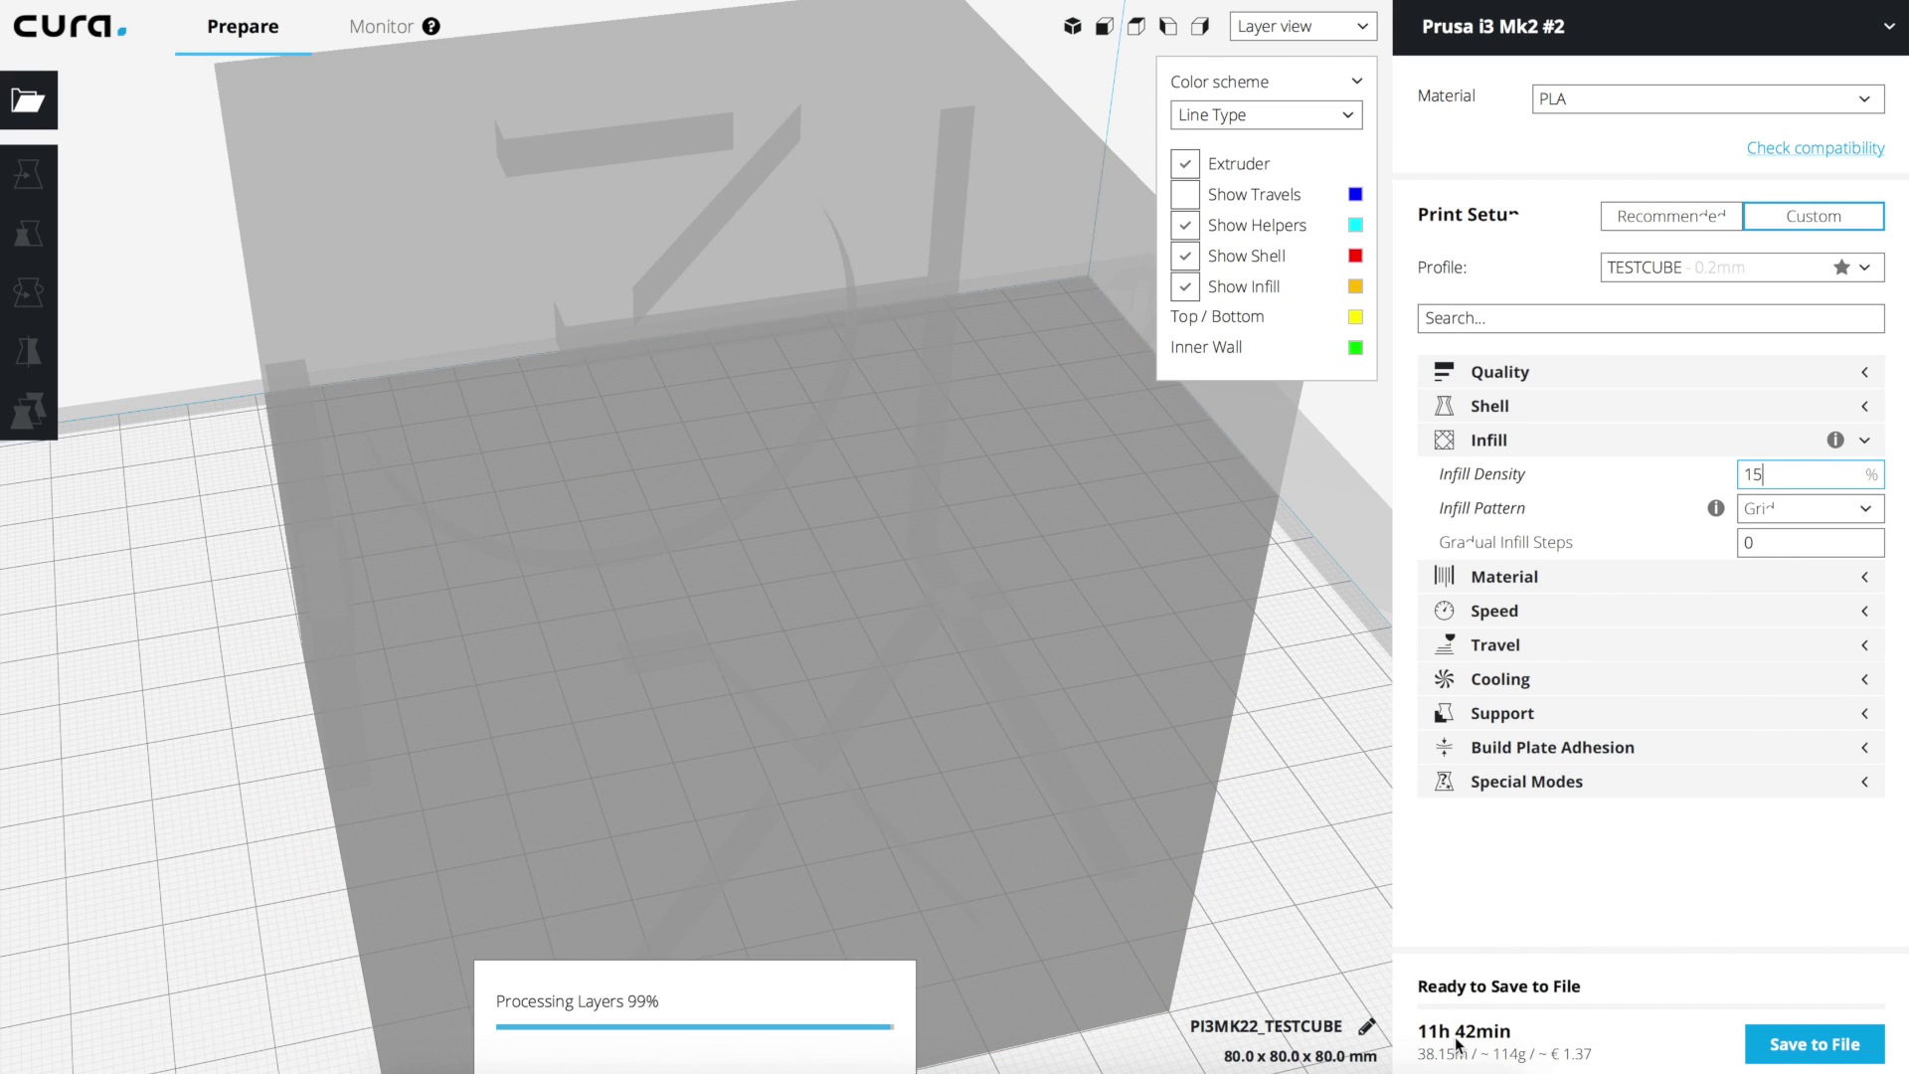
{"action": "mouse_move", "coordinate": [1459, 1045]}
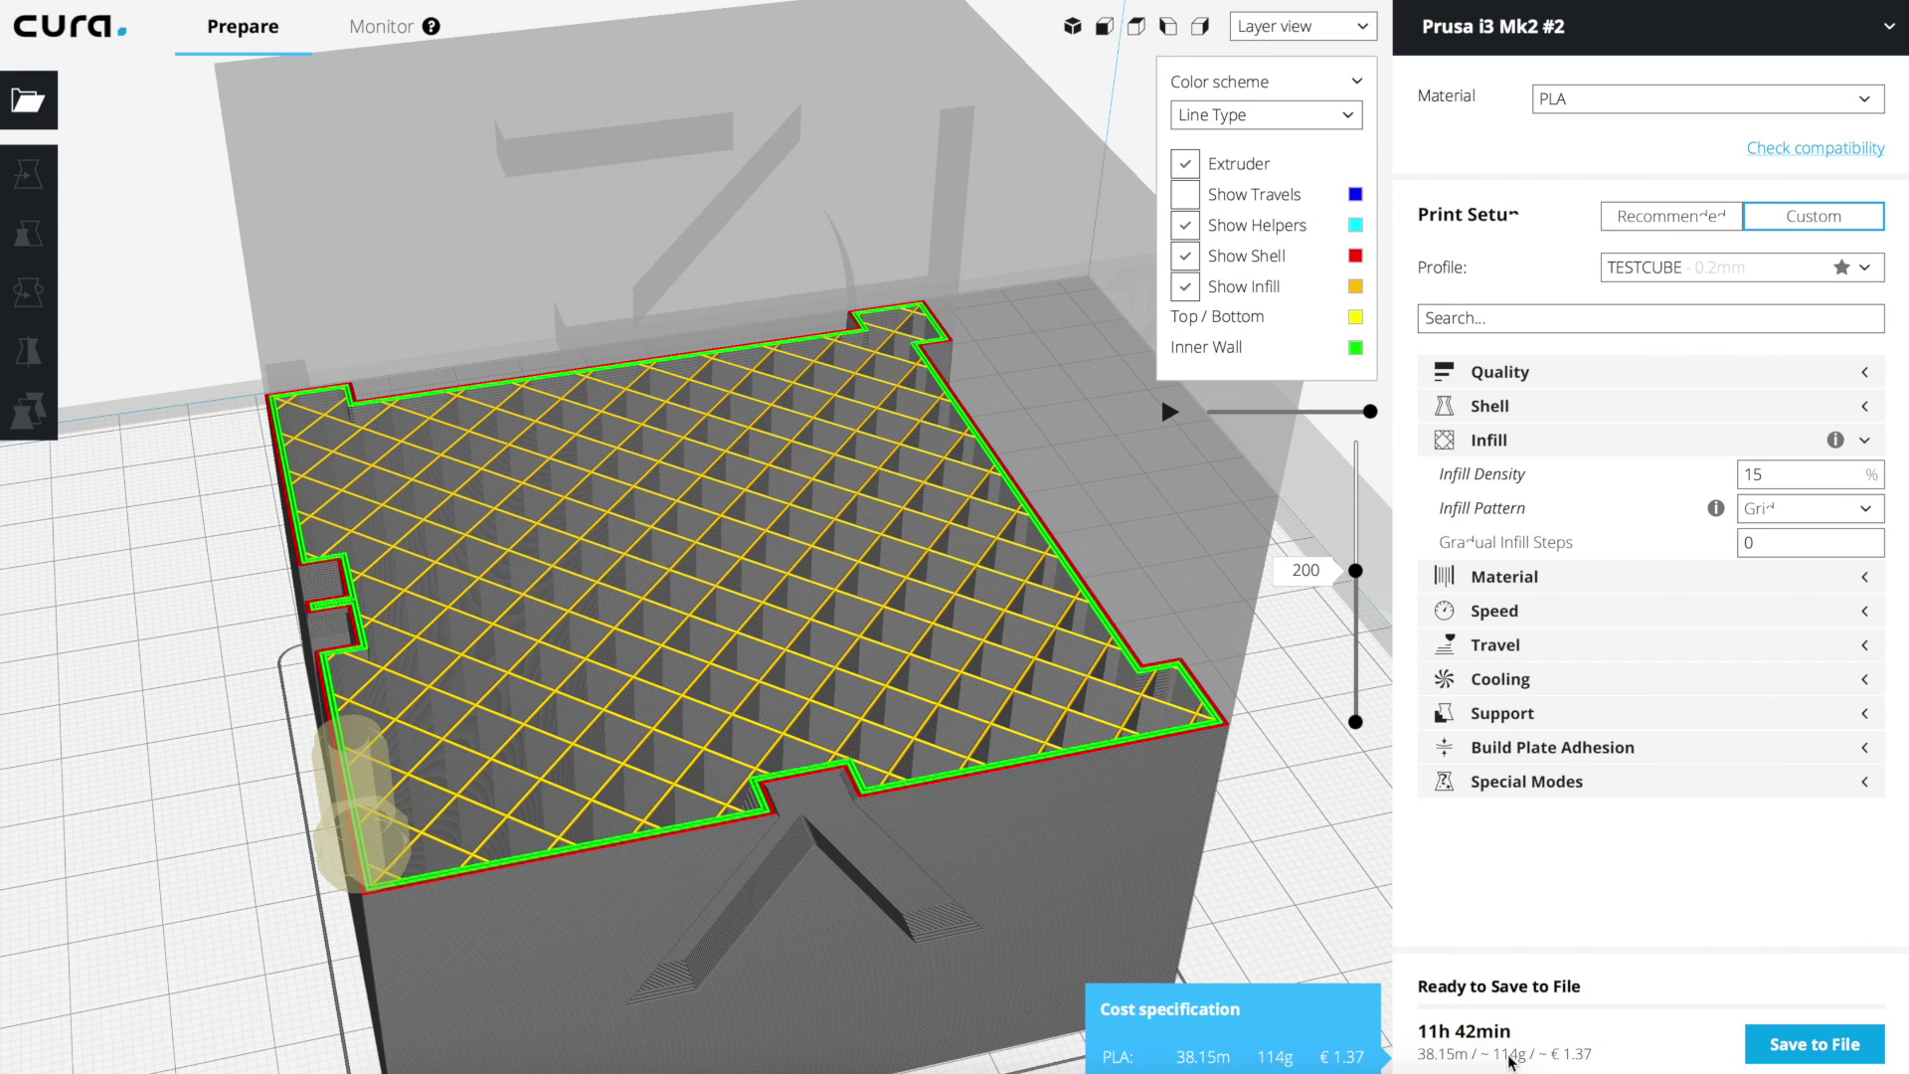
{"action": "double_click", "coordinate": [1784, 469]}
{"action": "type", "text": "5"}
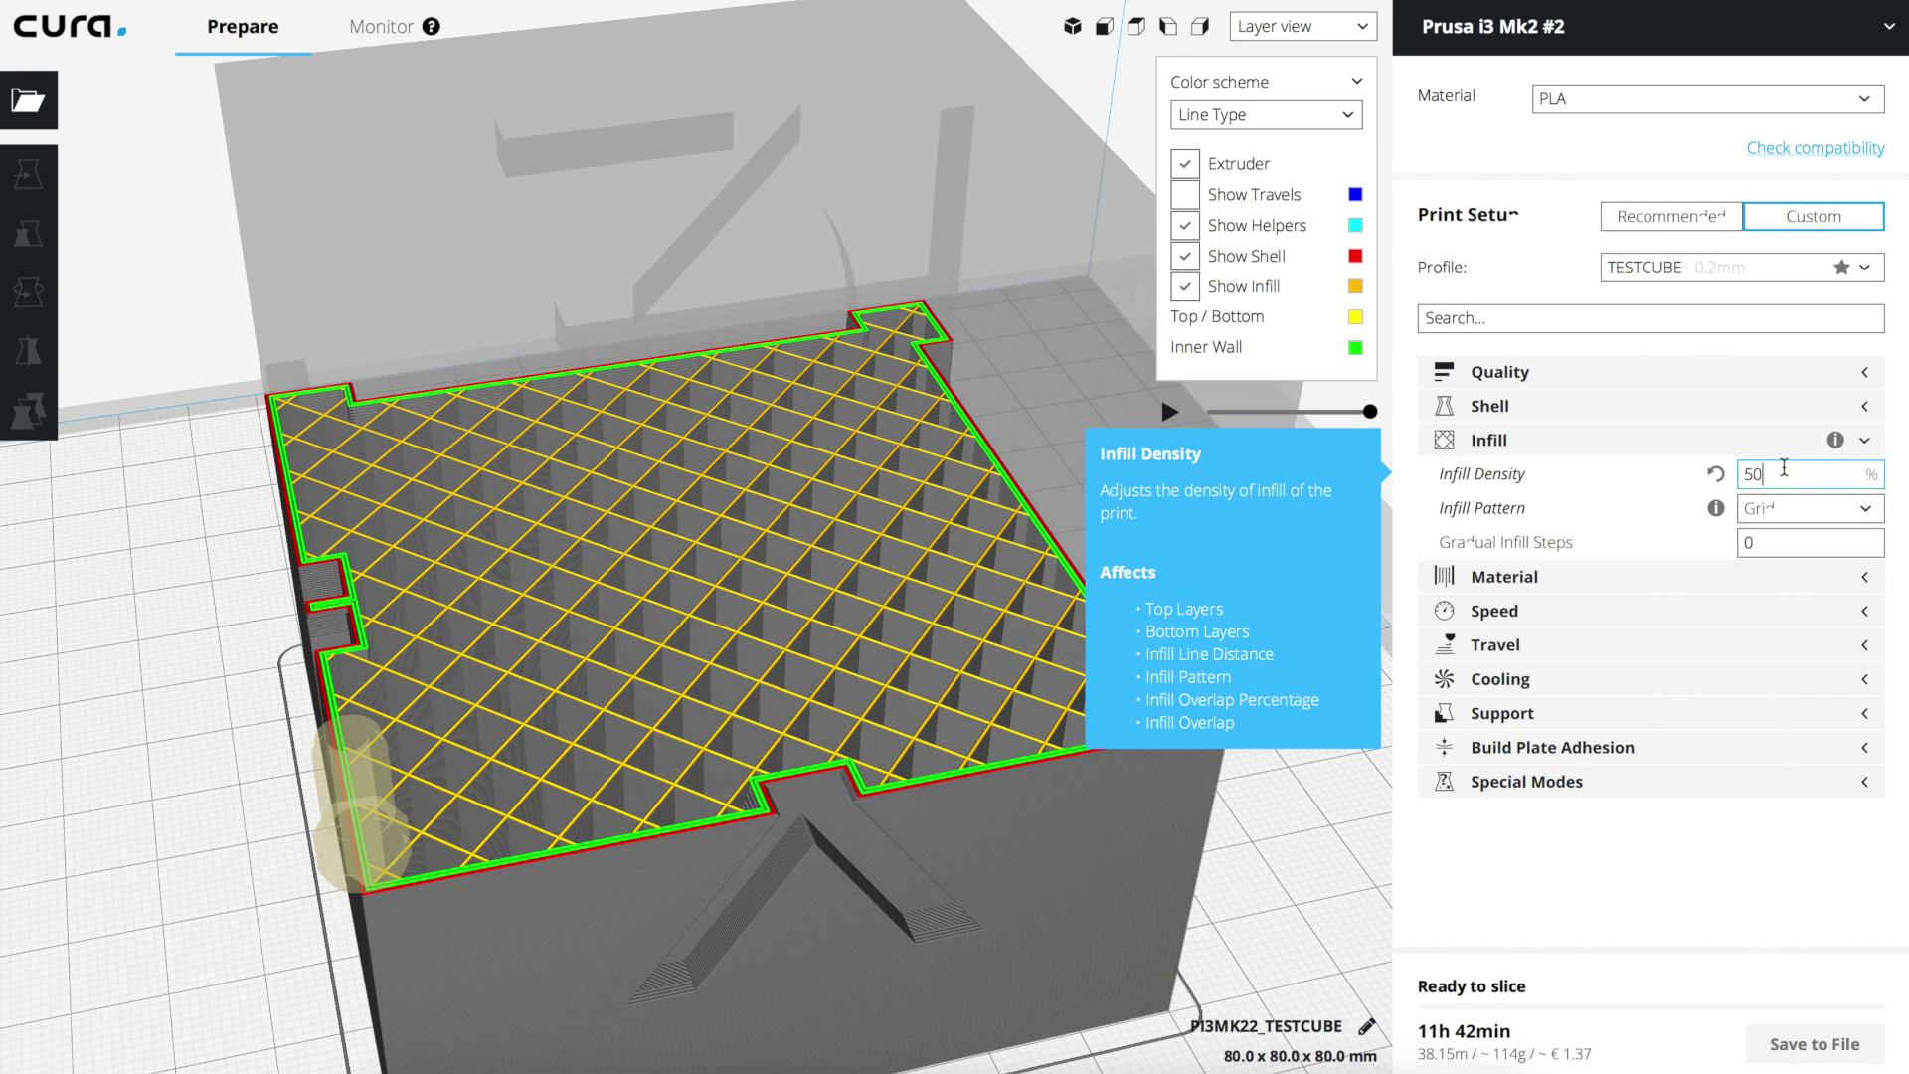
{"action": "mouse_move", "coordinate": [1469, 1035]}
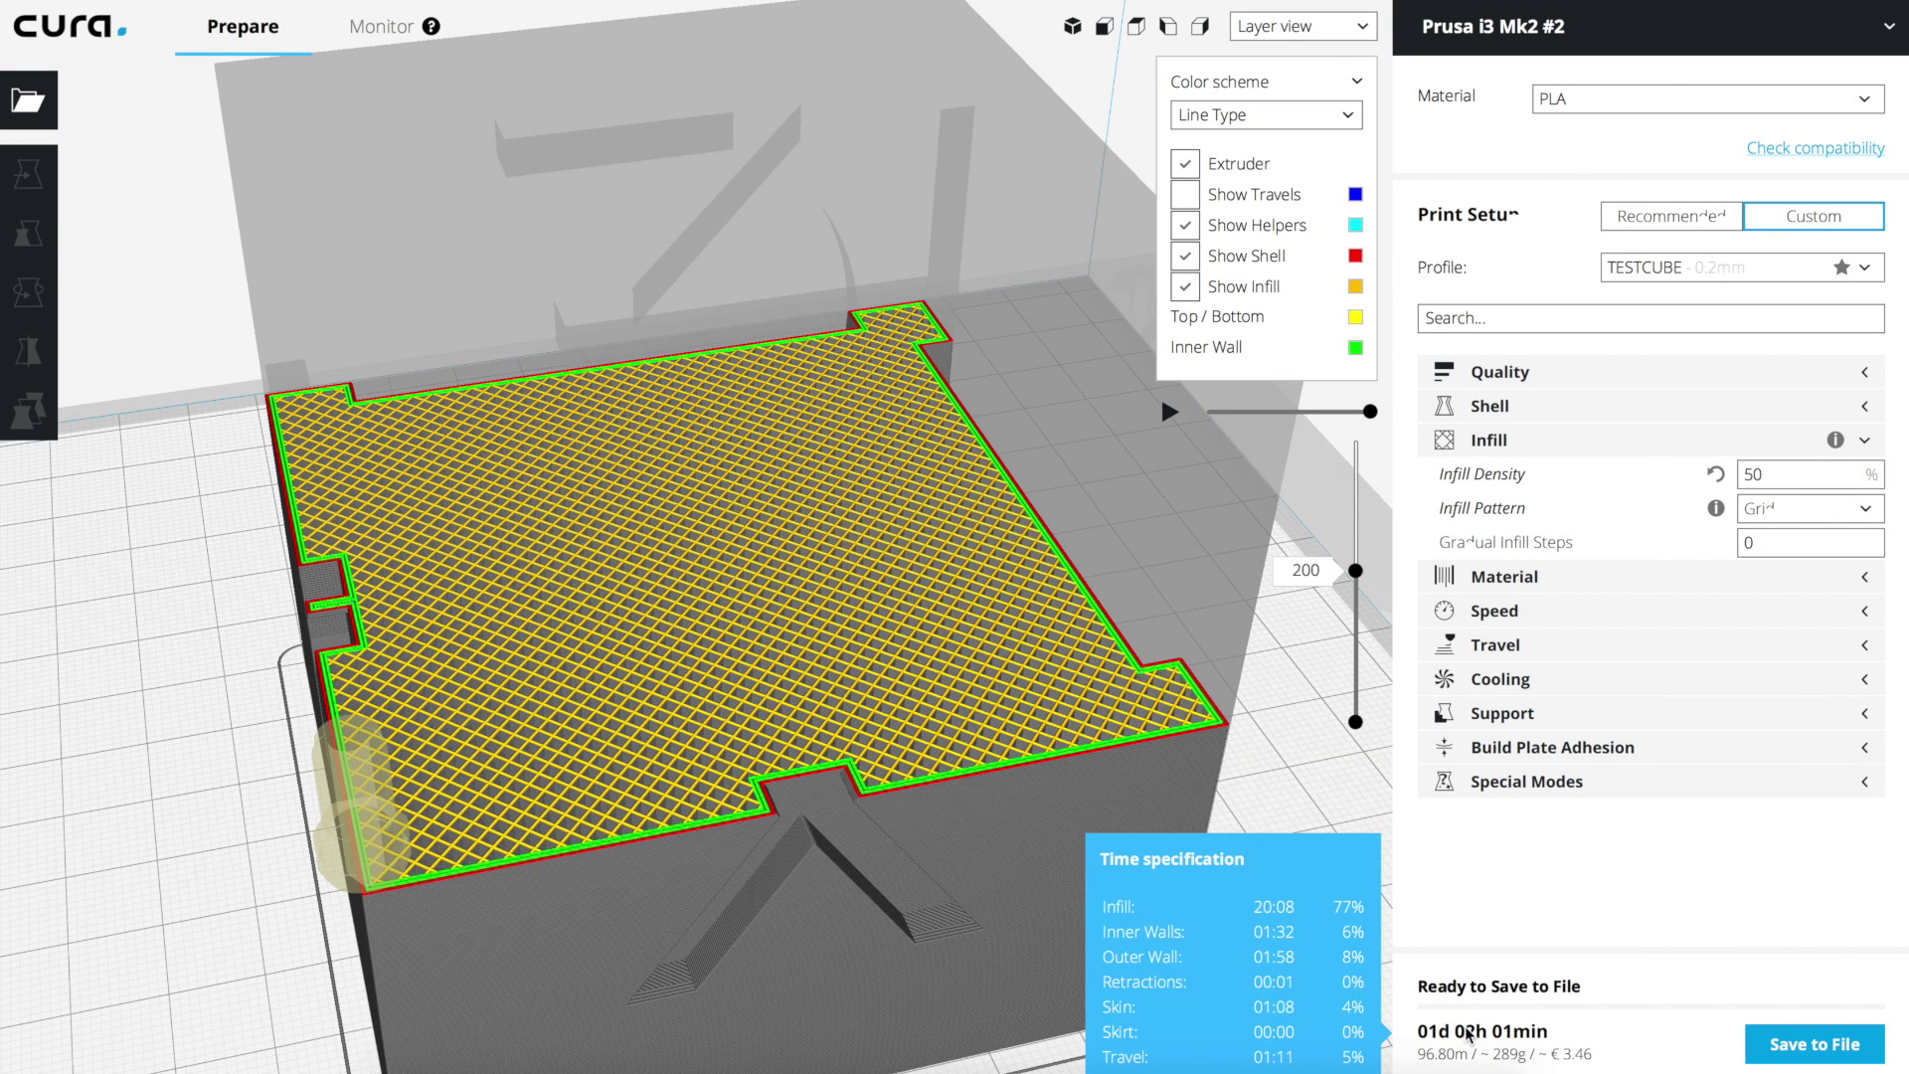
{"action": "mouse_move", "coordinate": [1783, 471]}
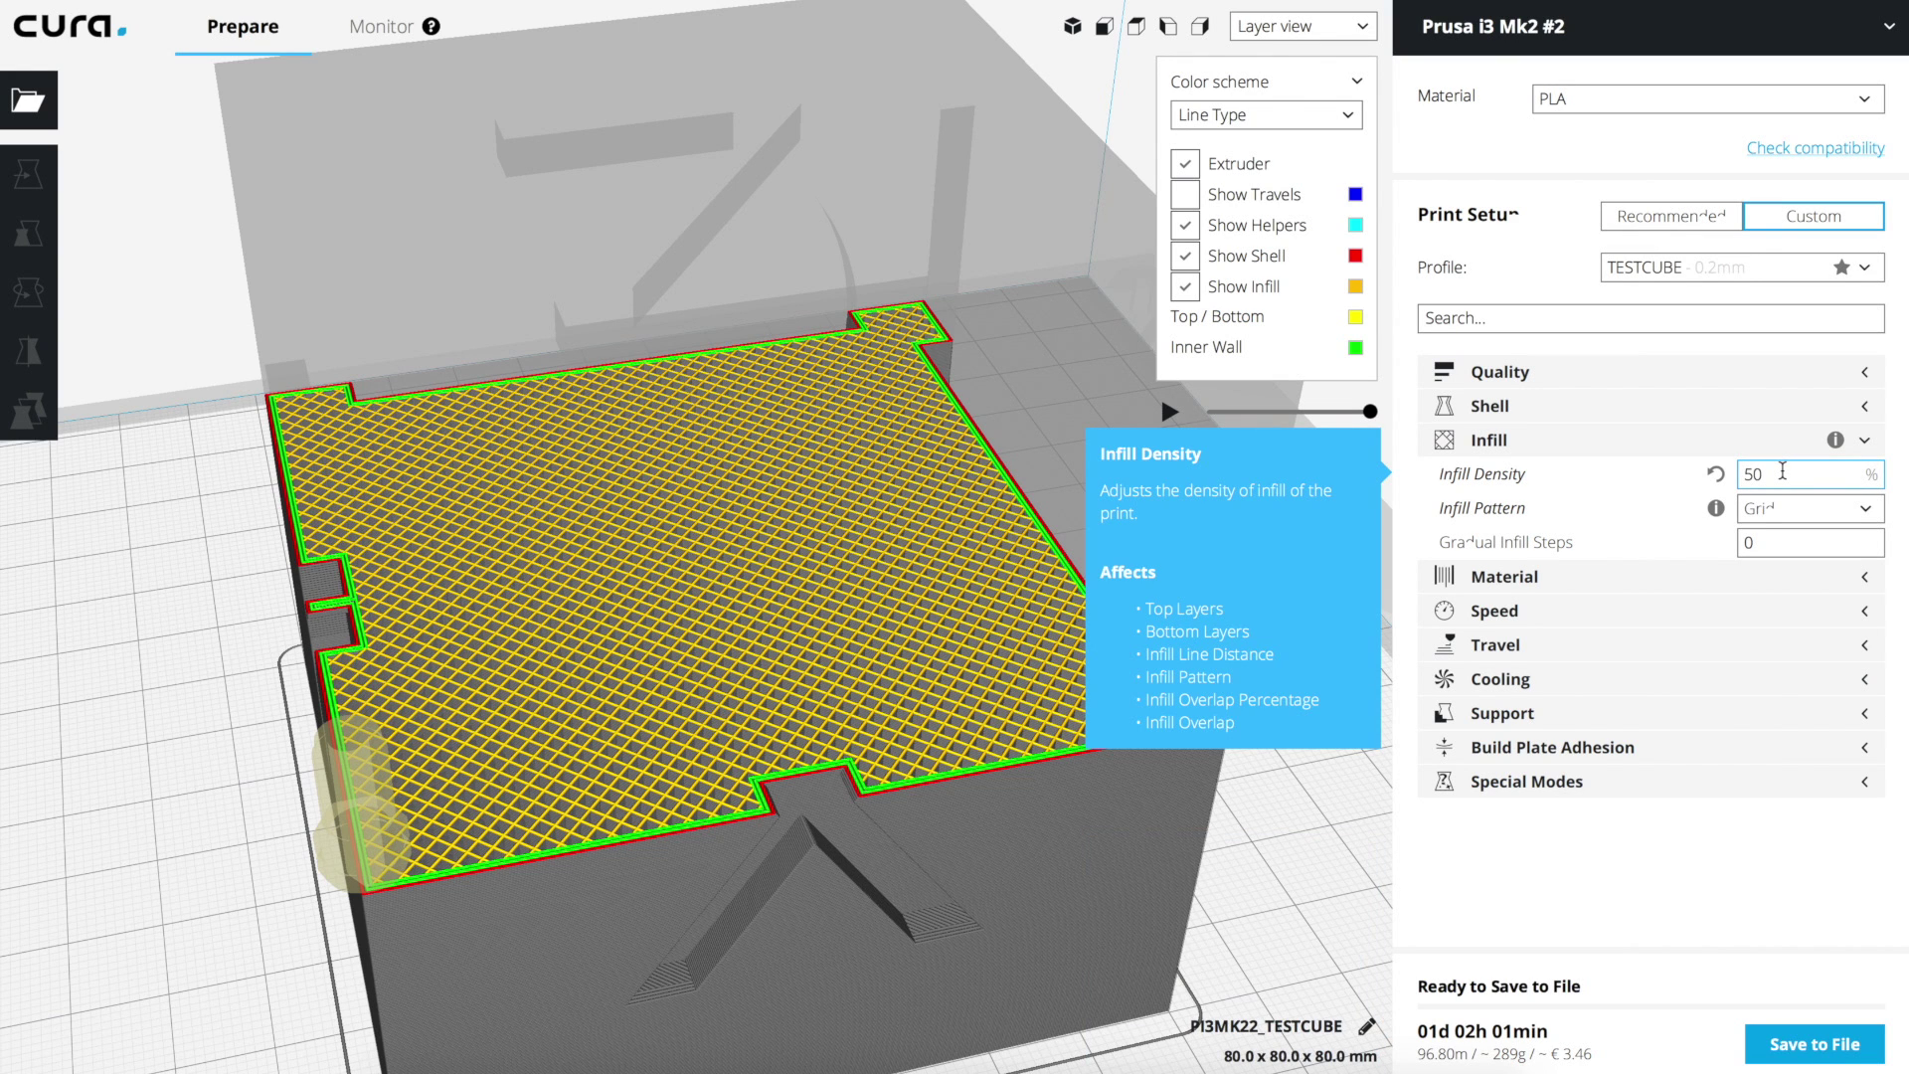
{"action": "double_click", "coordinate": [1783, 471]}
{"action": "type", "text": "15"}
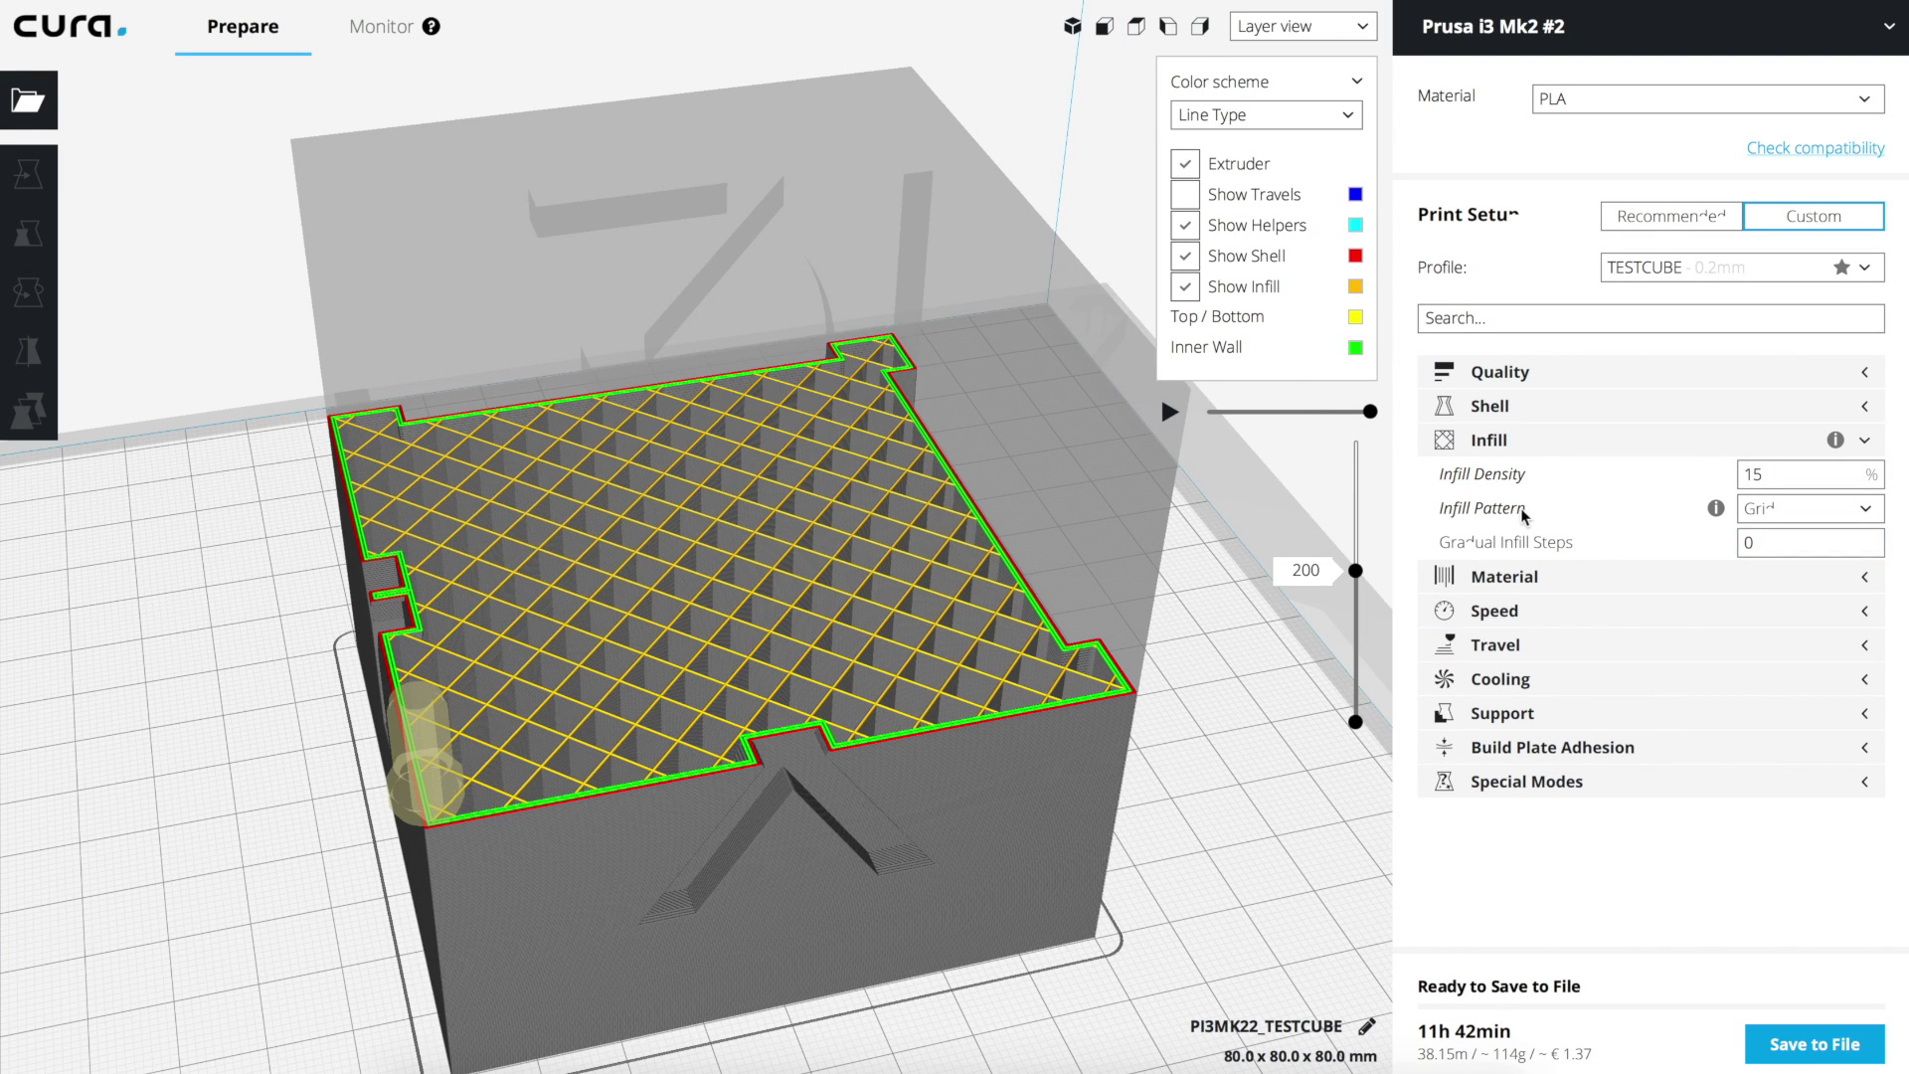
- Change the infill pattern to Lines
{"action": "mouse_move", "coordinate": [1497, 522]}
{"action": "right_click_drag", "start_coordinate": [1193, 621], "coordinate": [997, 723]}
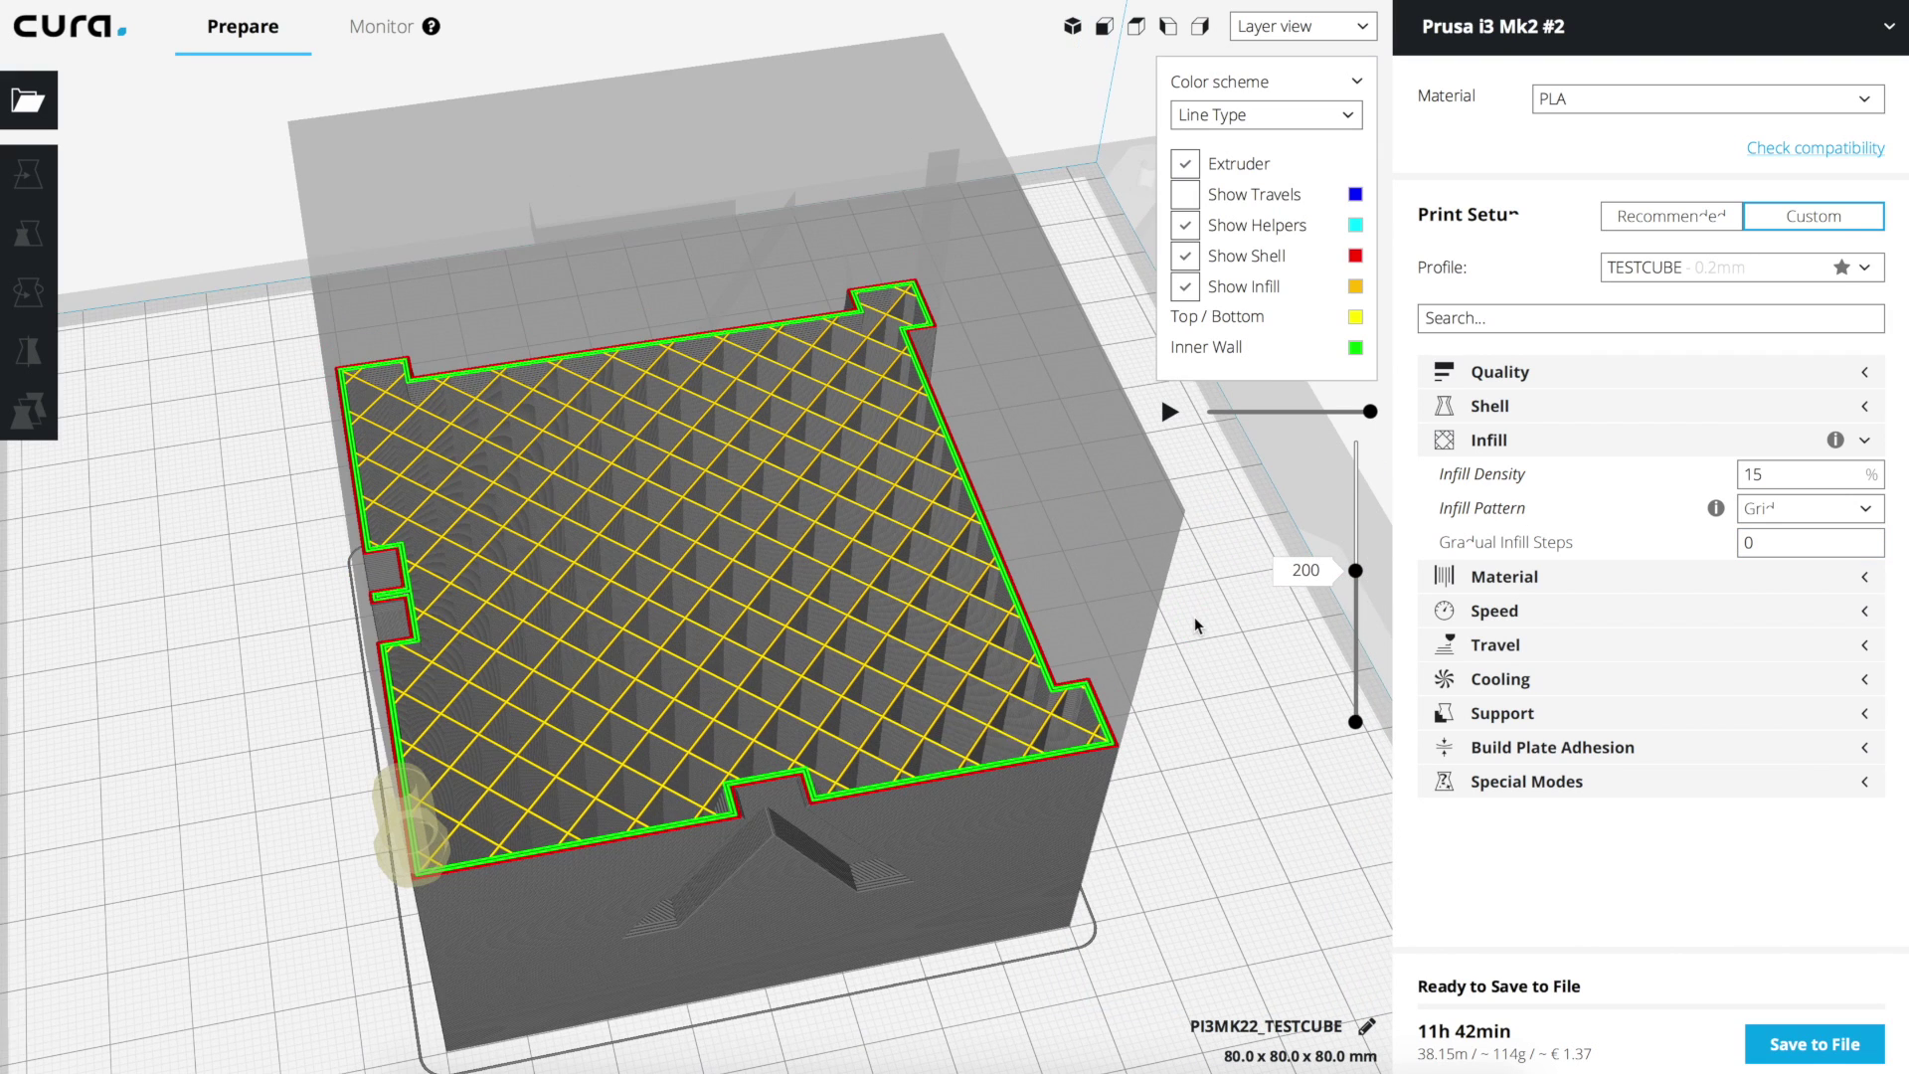
{"action": "left_click", "coordinate": [998, 723]}
{"action": "left_click", "coordinate": [1194, 734]}
{"action": "left_click_drag", "start_coordinate": [1355, 569], "coordinate": [1356, 573]}
{"action": "left_click", "coordinate": [1769, 515]}
{"action": "left_click", "coordinate": [1779, 571]}
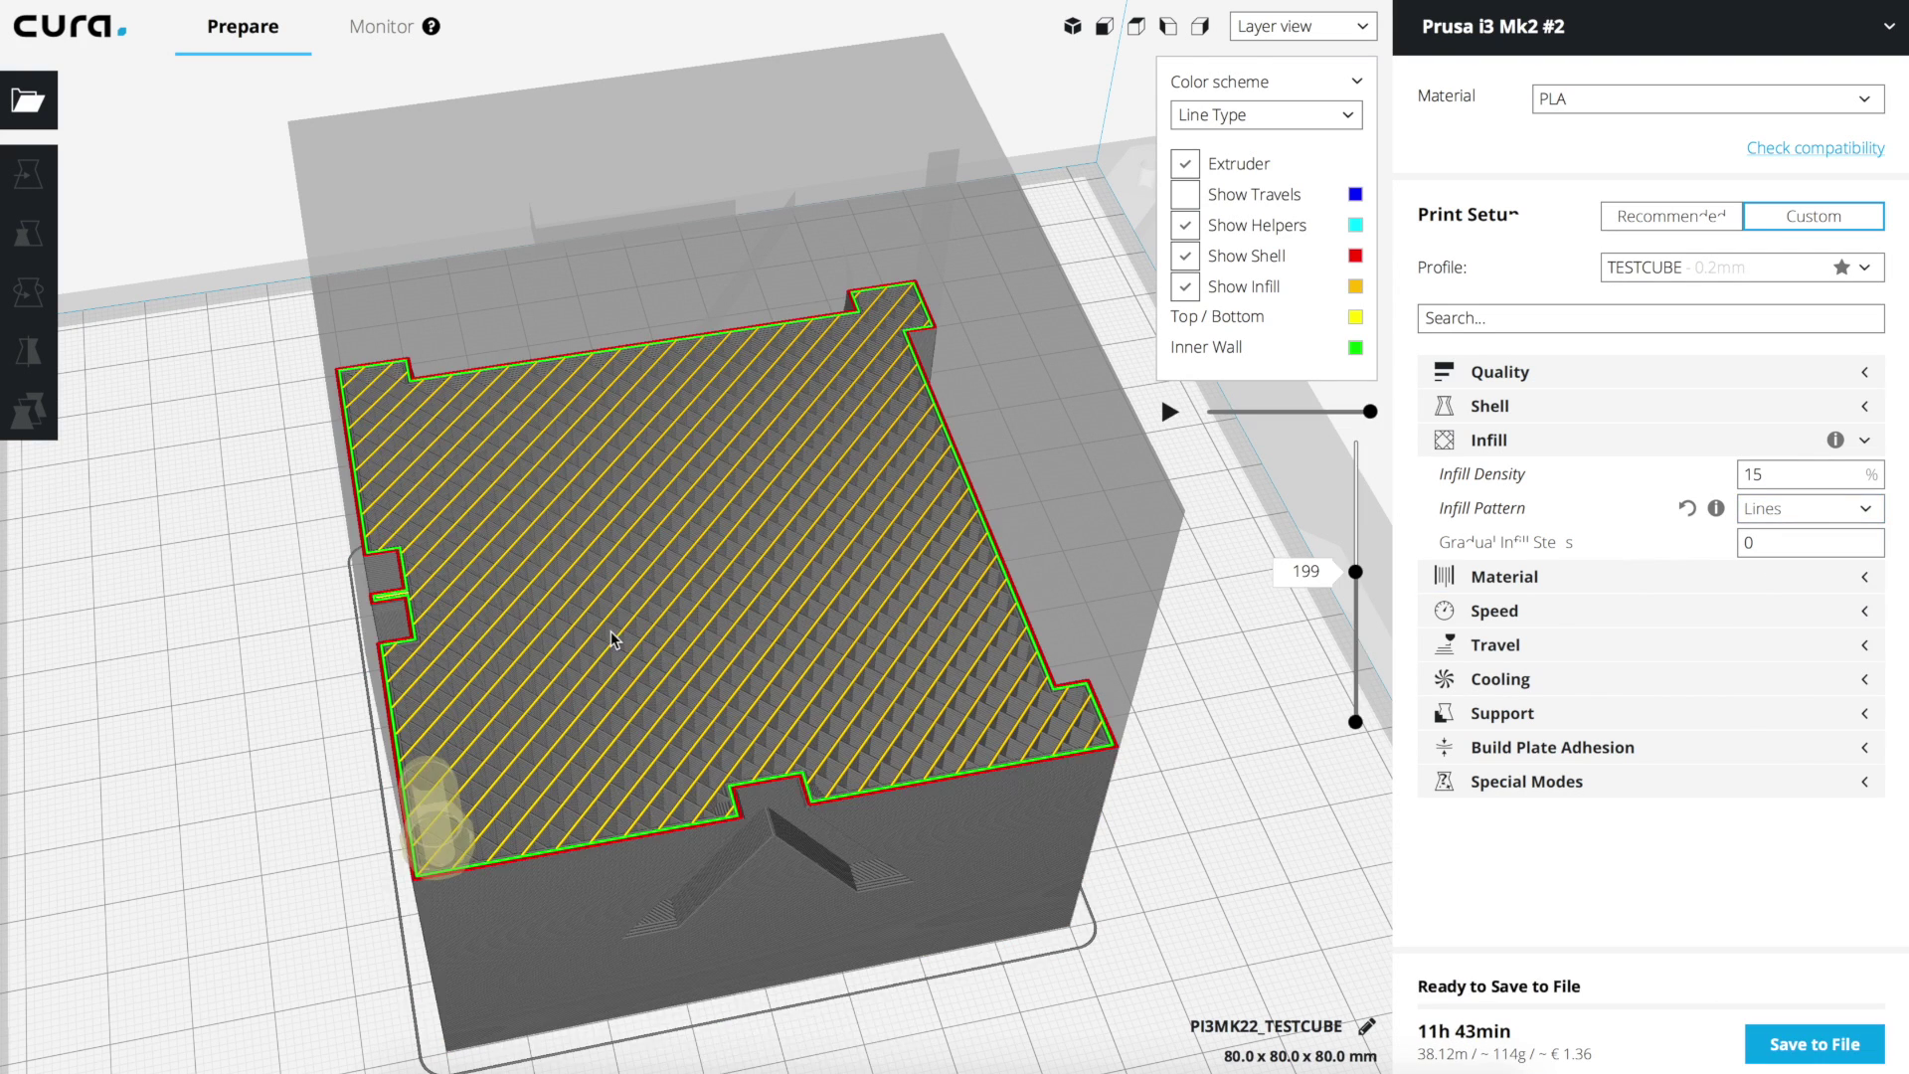
{"action": "scroll", "coordinate": [609, 633], "scroll_direction": "up", "scroll_amount": 5}
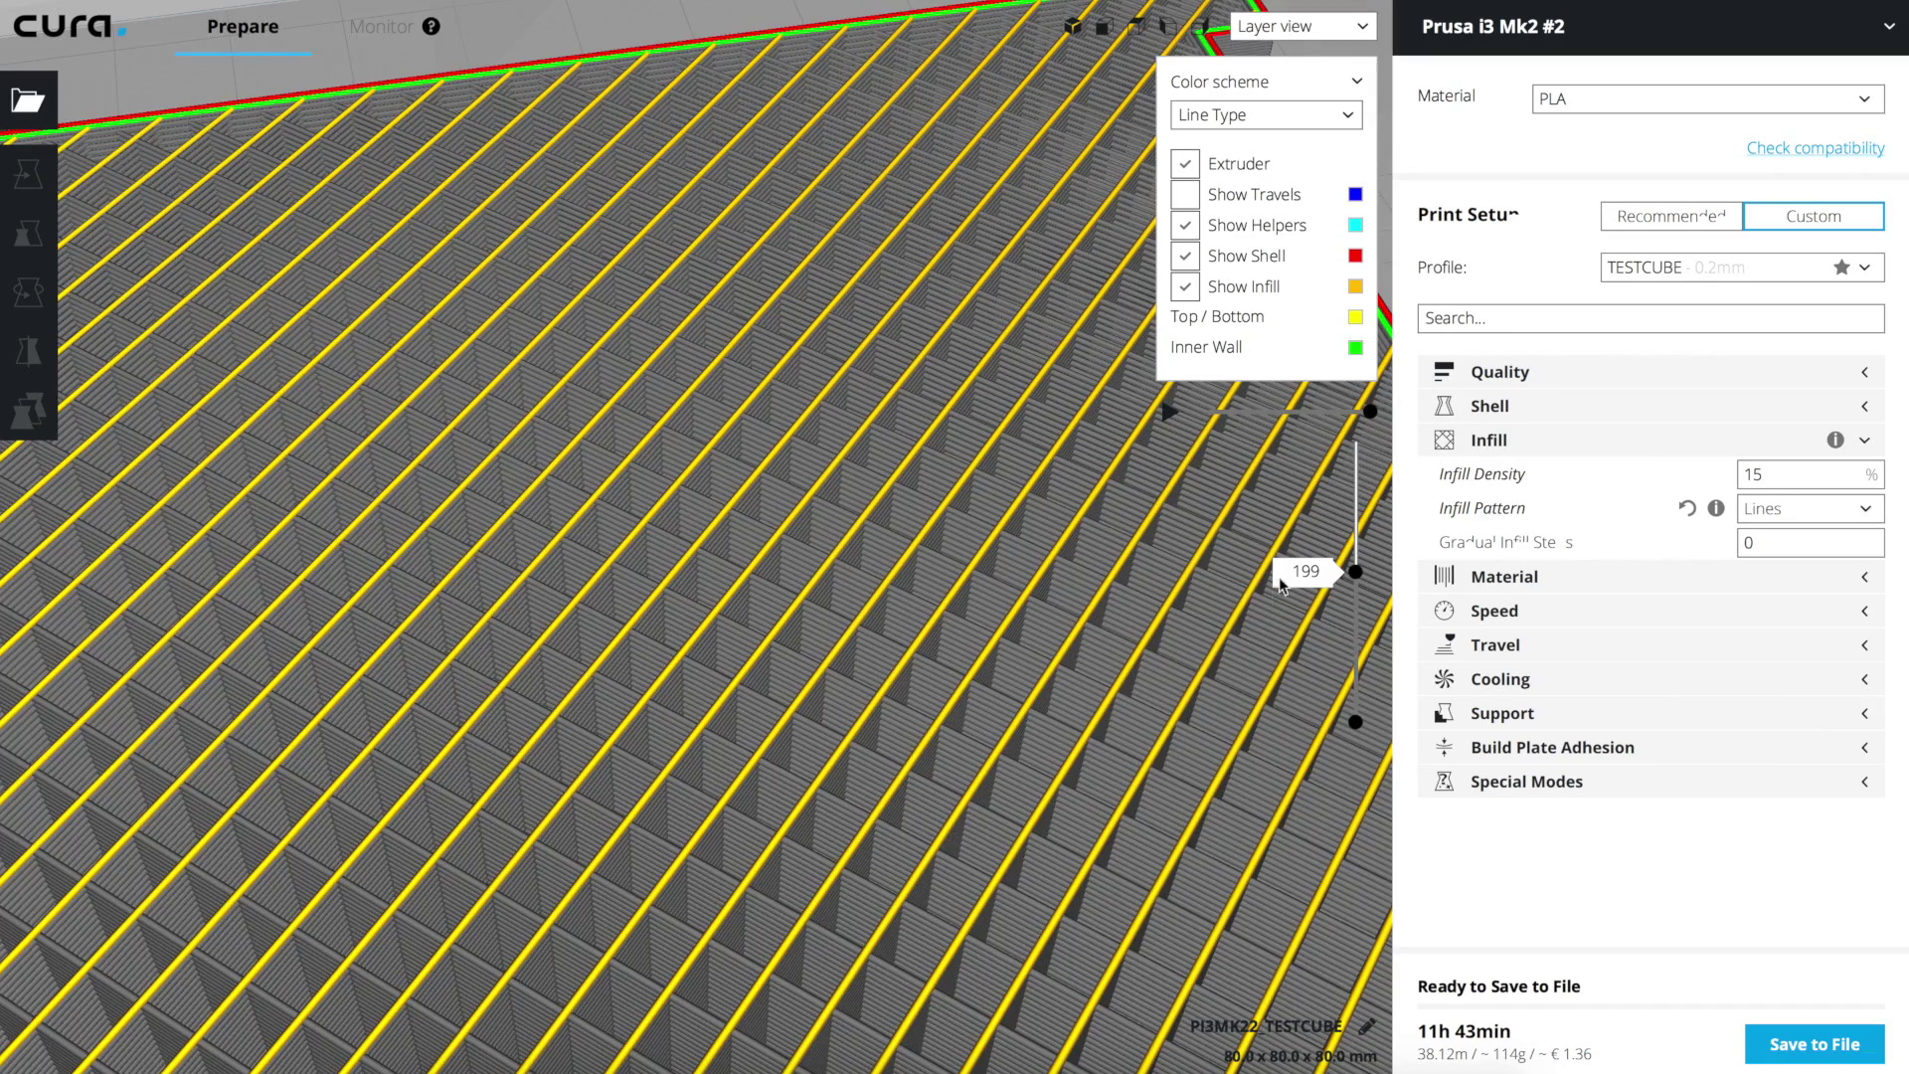
- Step the preview down to layer 194 and zoom in and out on the infill
{"action": "key", "text": "Down"}
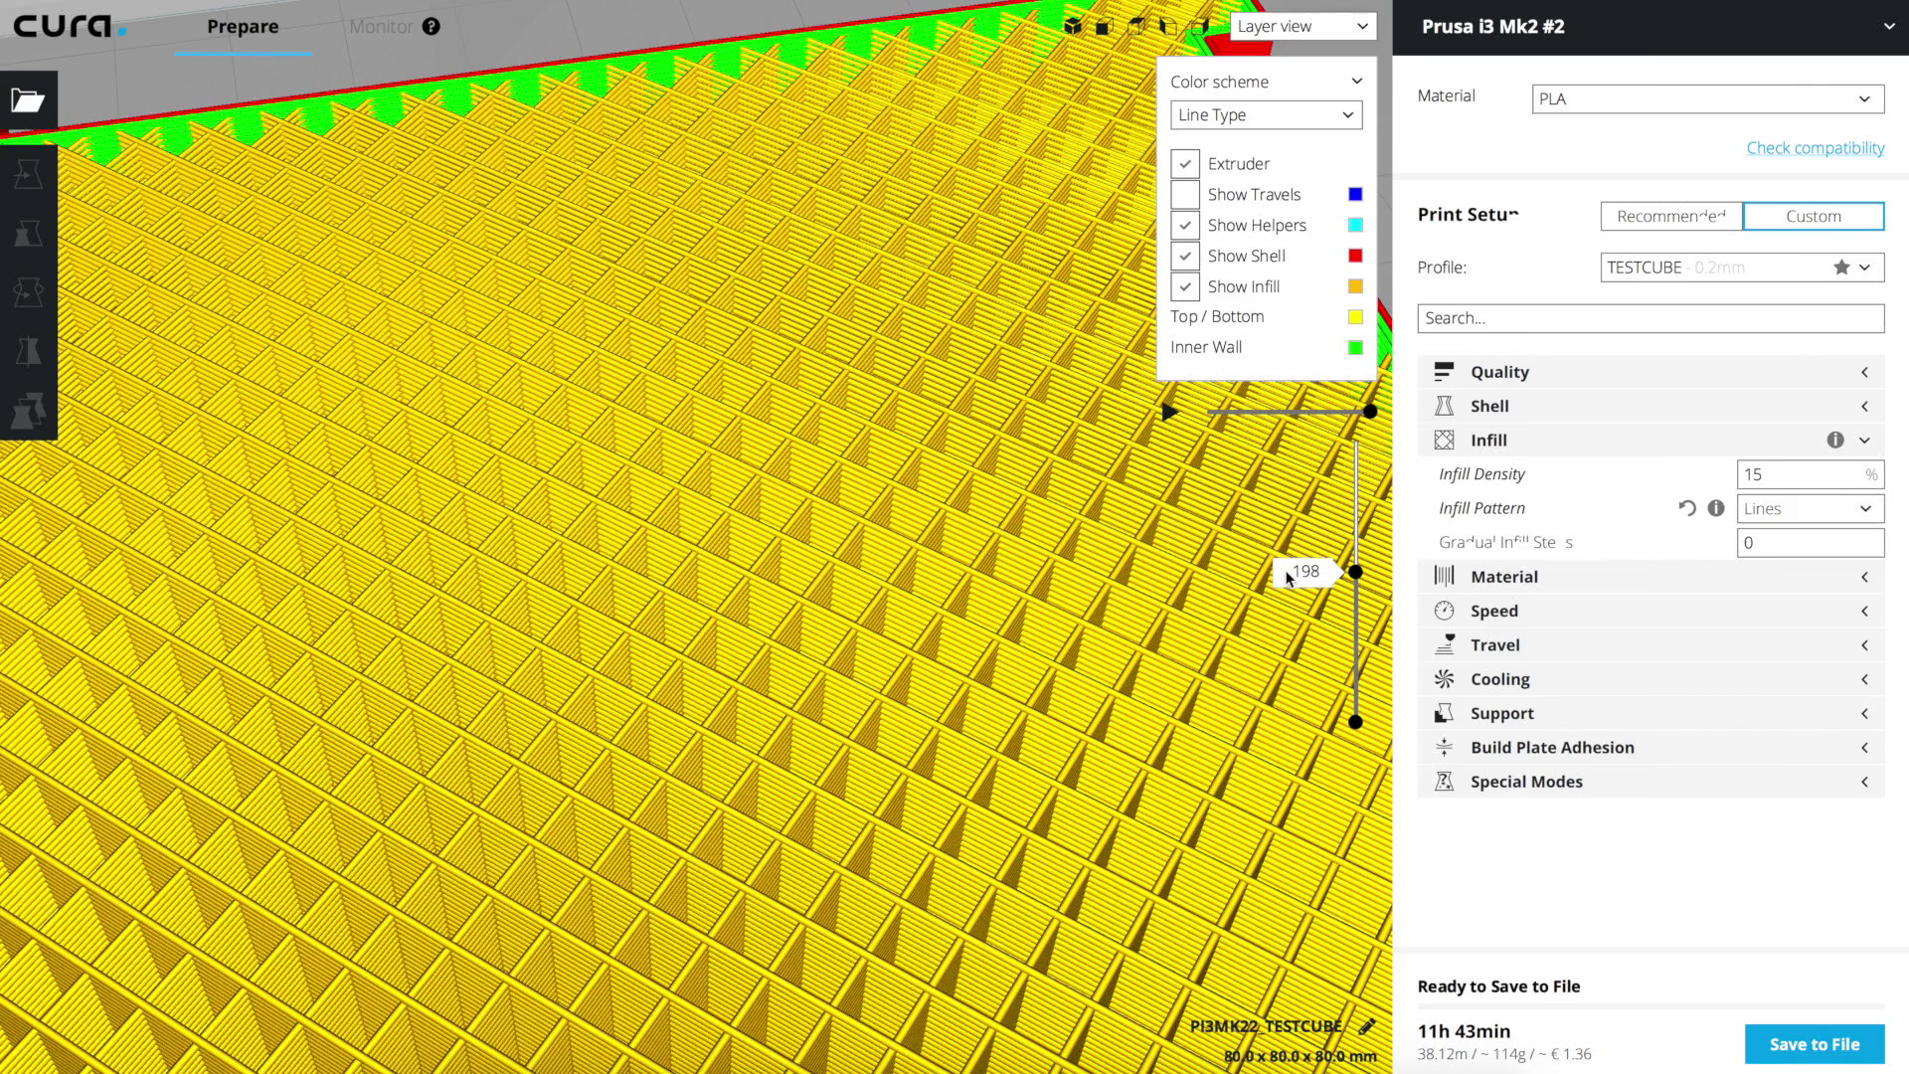
{"action": "key", "text": "Down"}
{"action": "key", "text": "Down"}
{"action": "key", "text": "Down"}
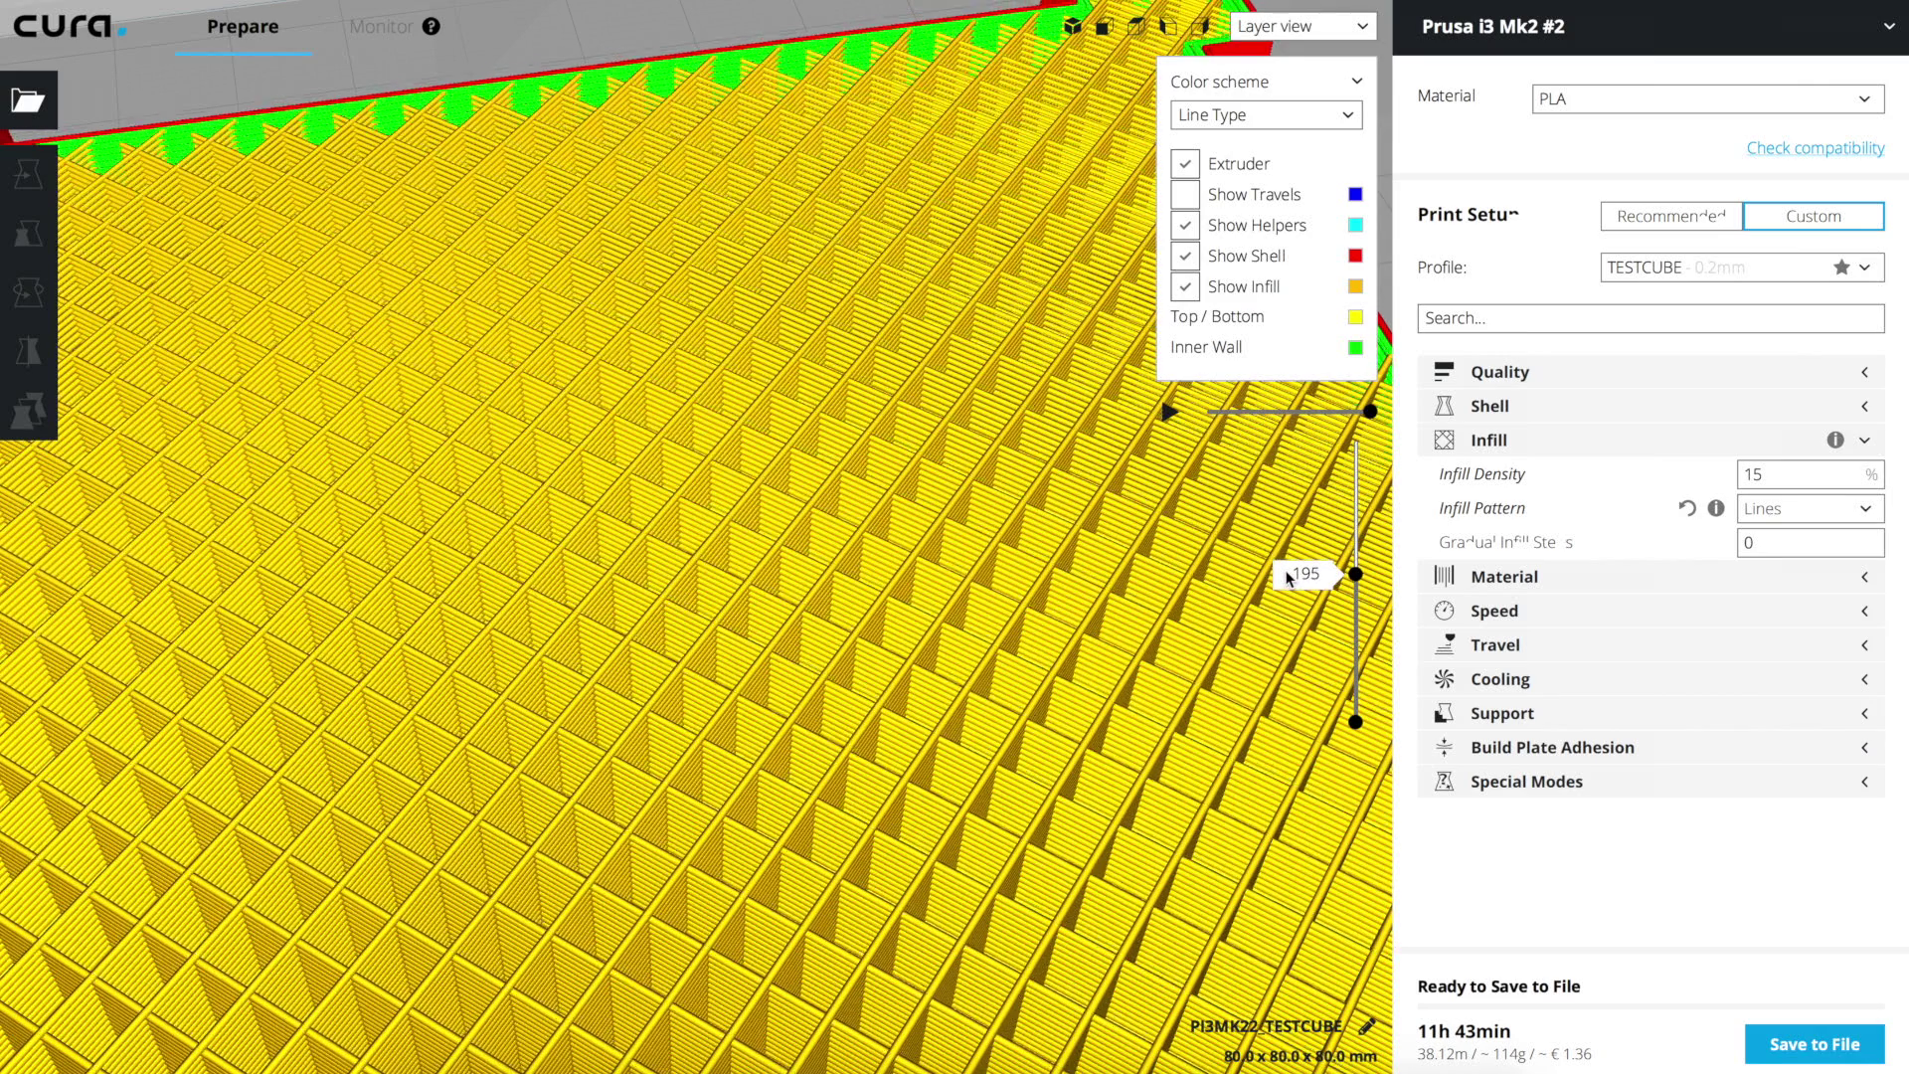
{"action": "key", "text": "Down"}
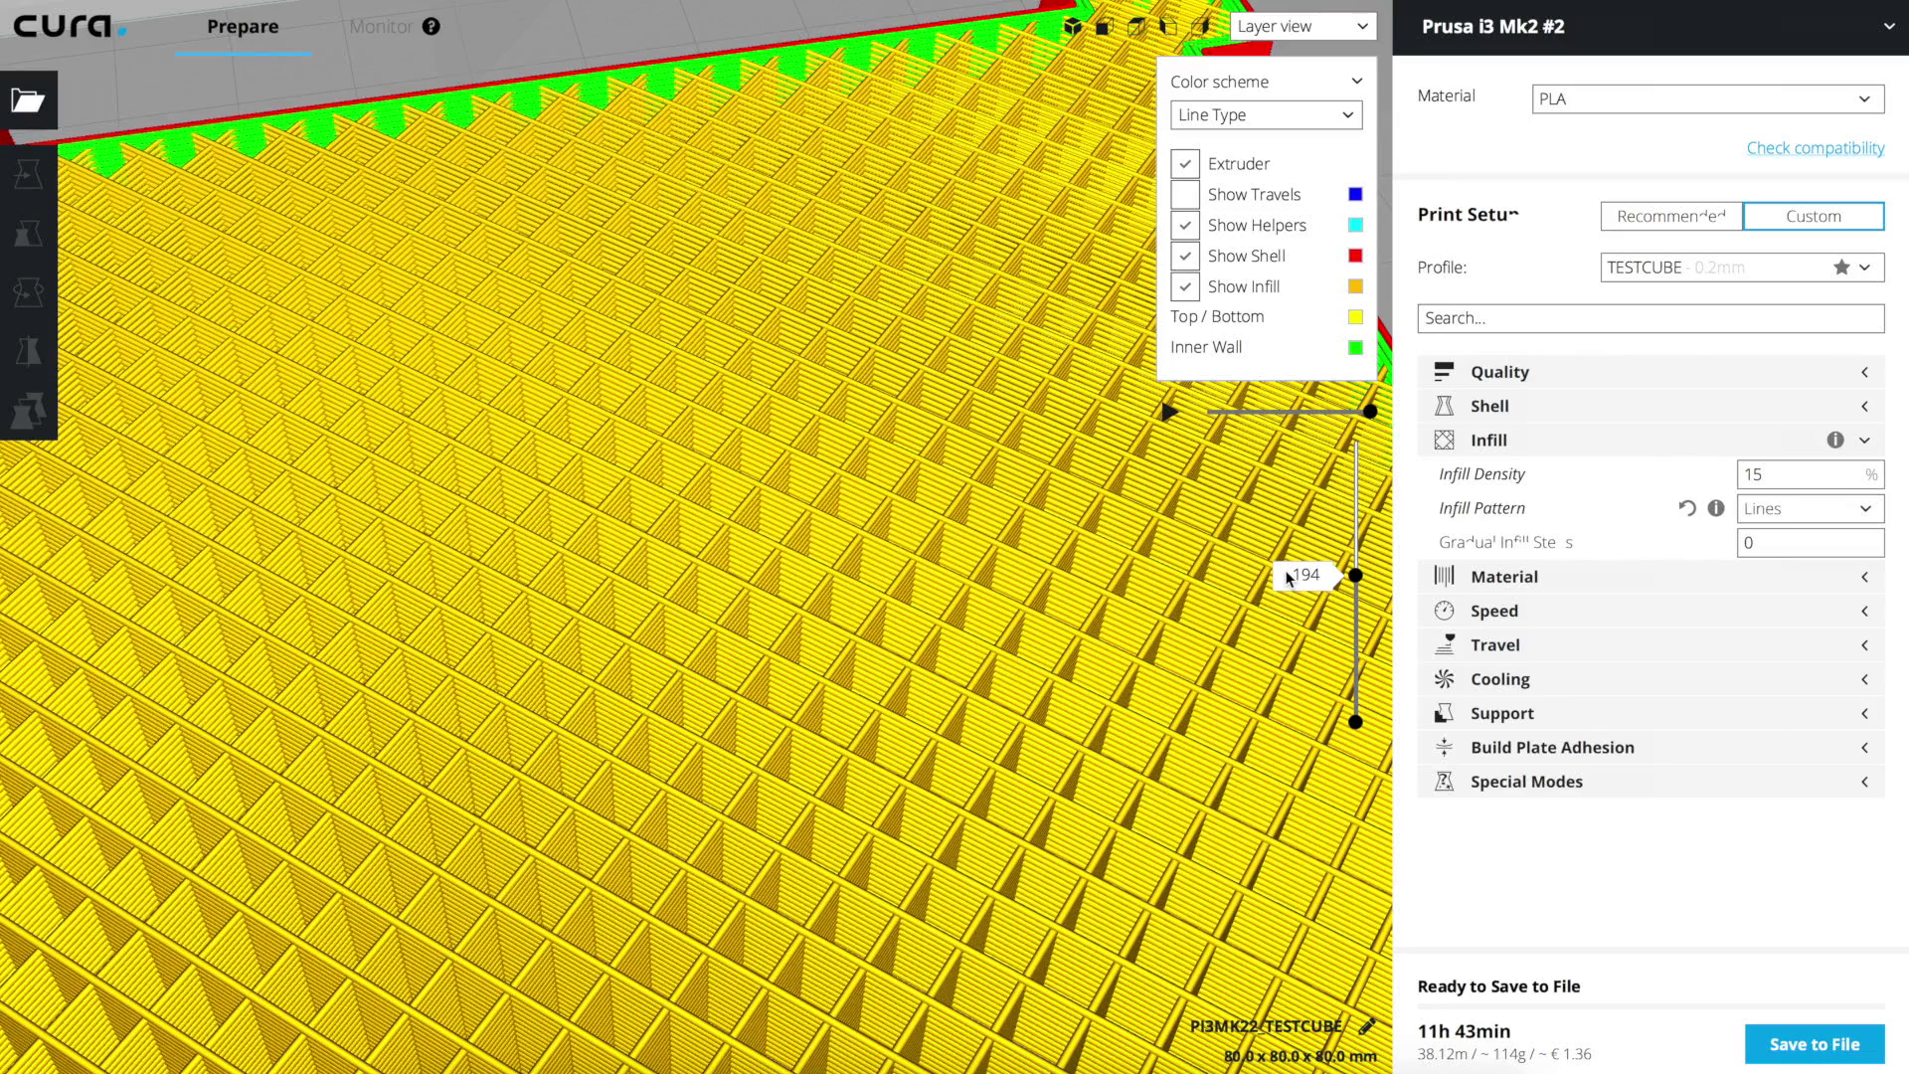
{"action": "scroll", "coordinate": [1315, 577], "scroll_direction": "up", "scroll_amount": 3}
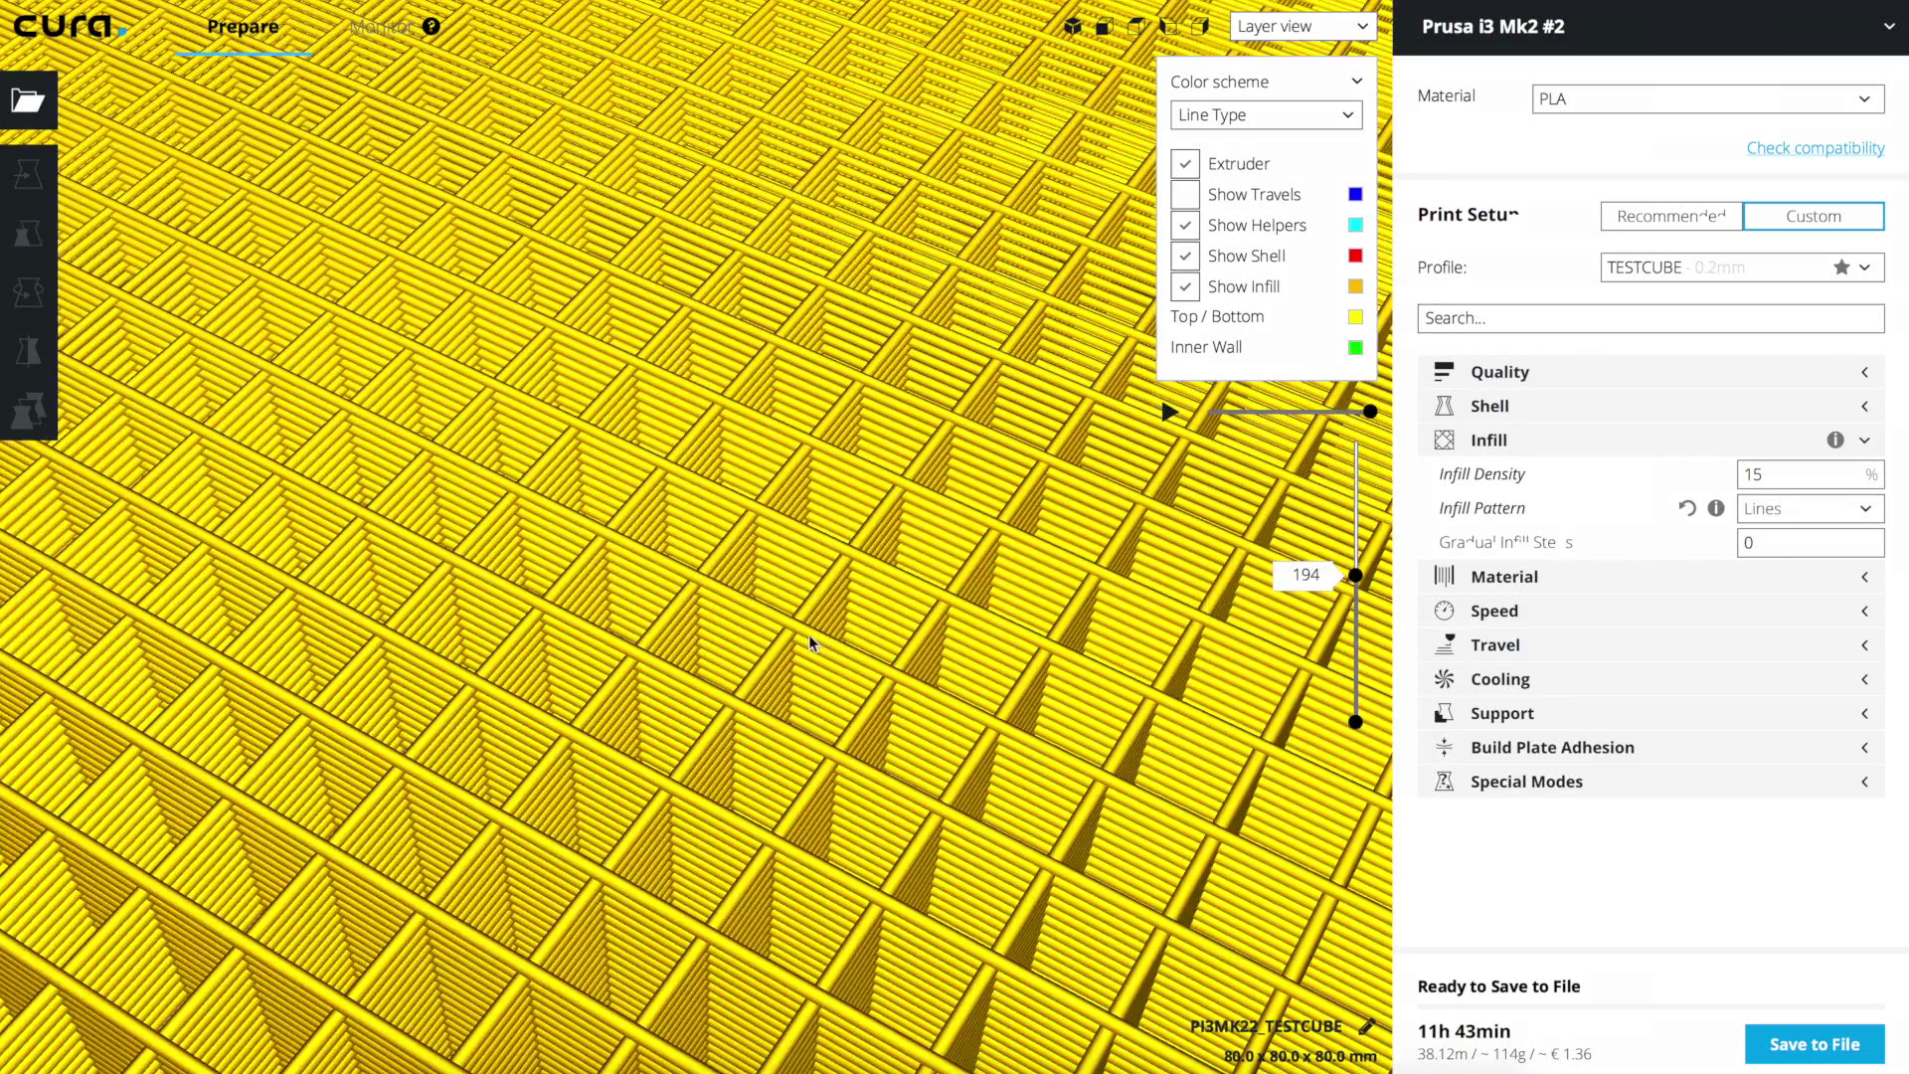
{"action": "scroll", "coordinate": [808, 634], "scroll_direction": "down", "scroll_amount": 5}
{"action": "scroll", "coordinate": [599, 699], "scroll_direction": "up", "scroll_amount": 1}
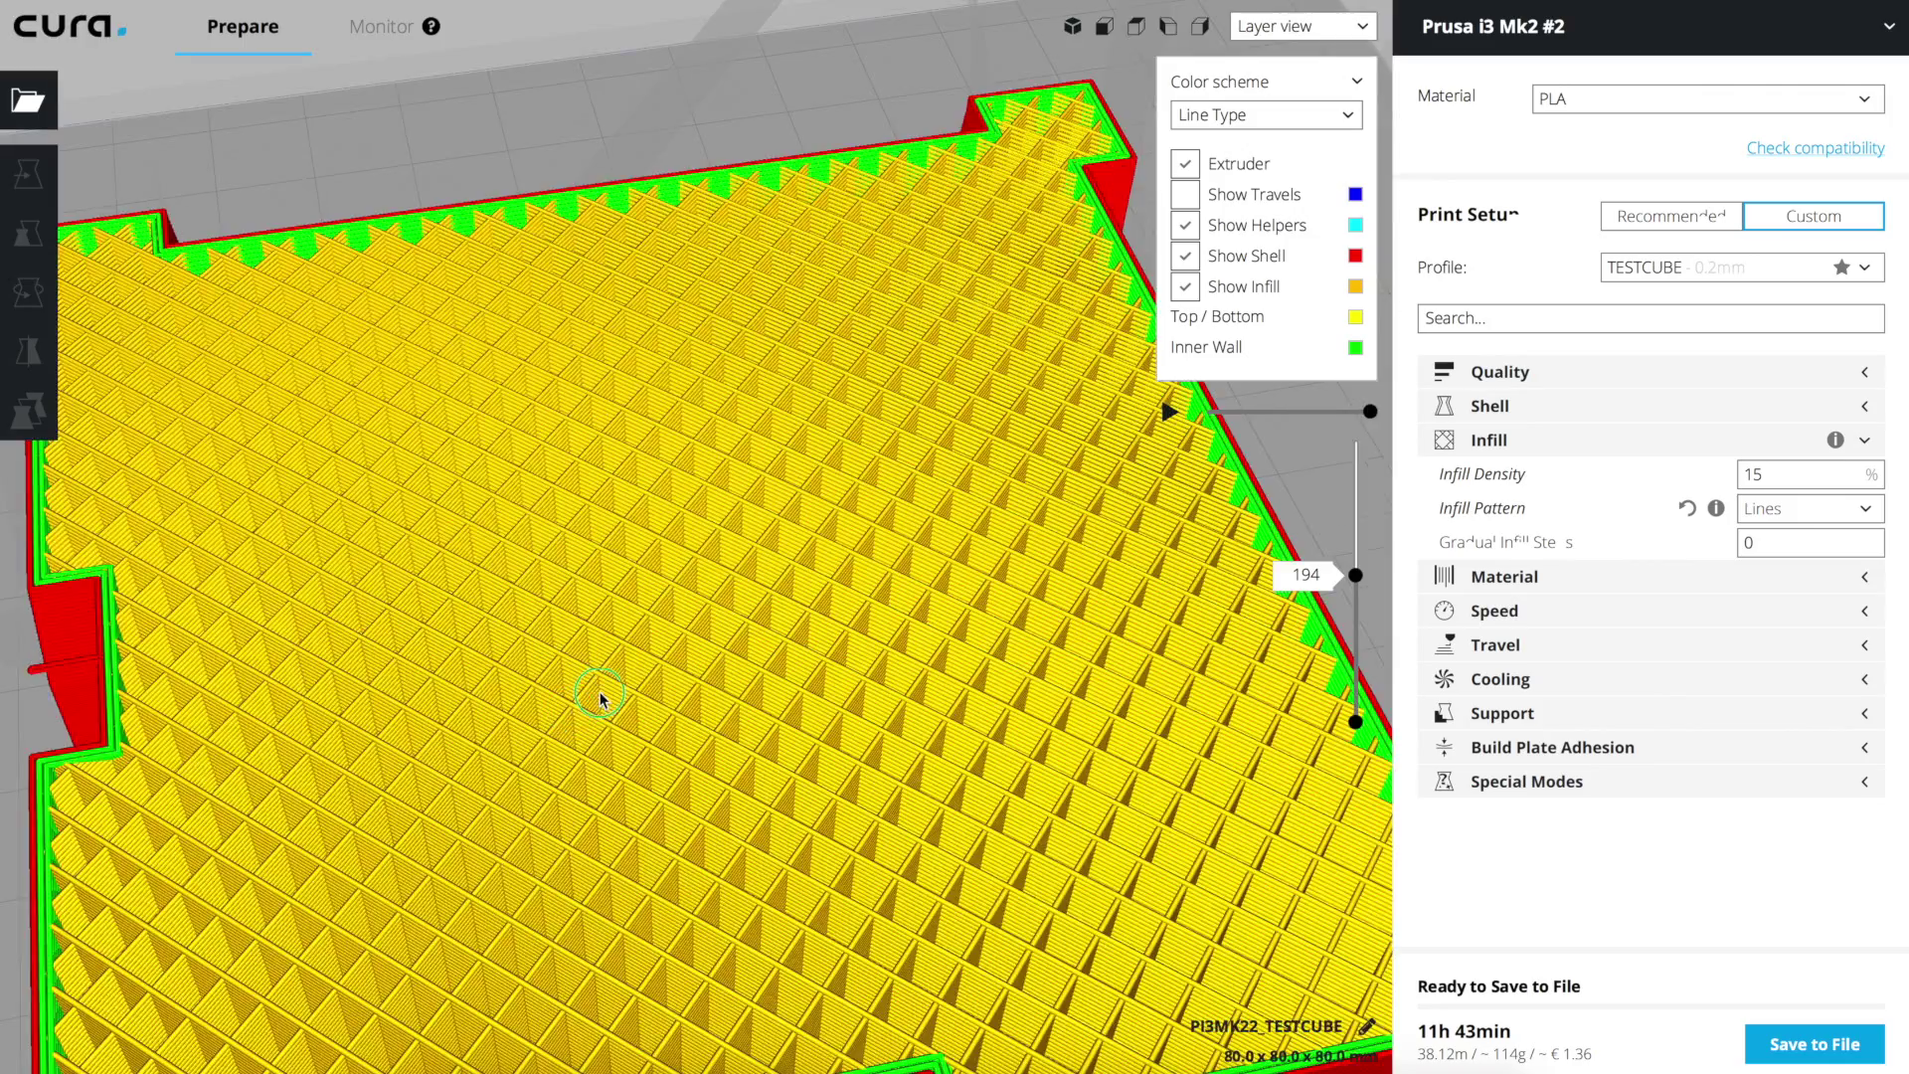
{"action": "scroll", "coordinate": [599, 700], "scroll_direction": "down", "scroll_amount": 2}
{"action": "scroll", "coordinate": [610, 669], "scroll_direction": "up", "scroll_amount": 1}
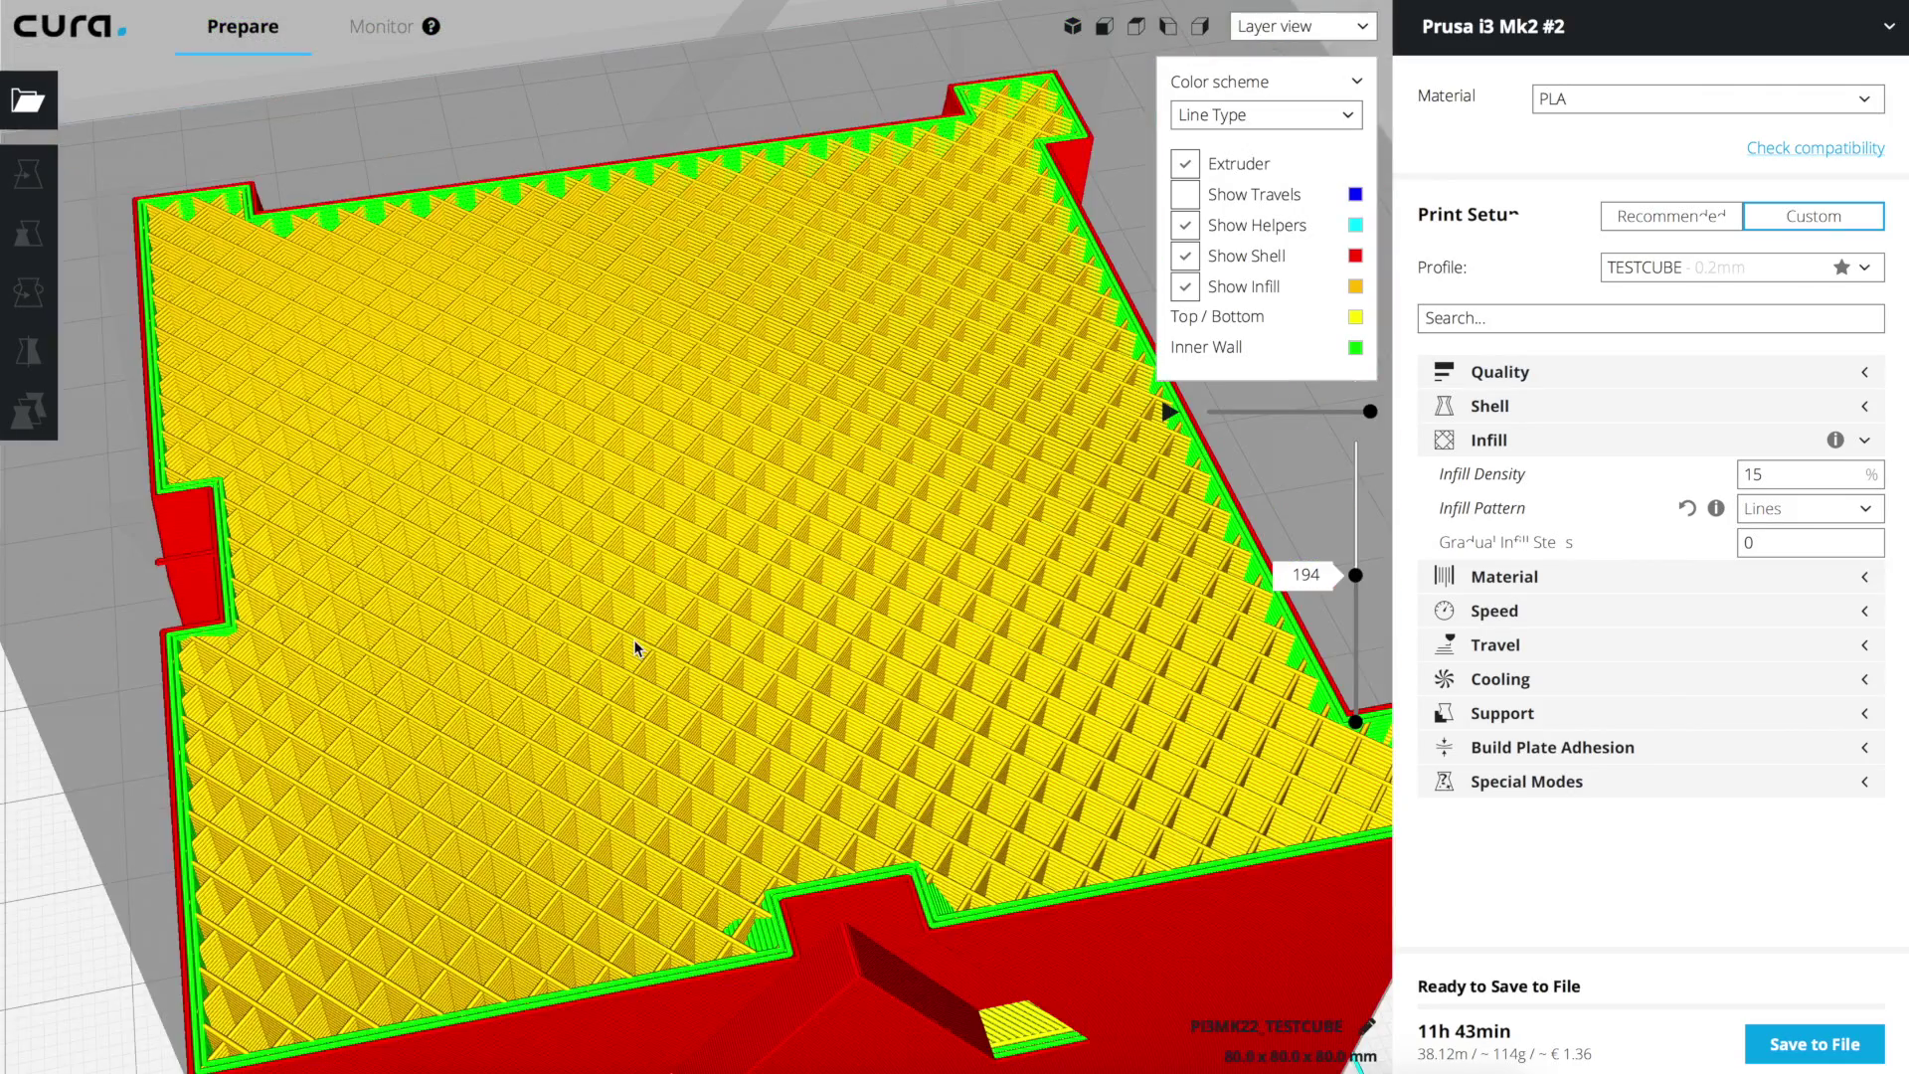
{"action": "scroll", "coordinate": [656, 629], "scroll_direction": "down", "scroll_amount": 5}
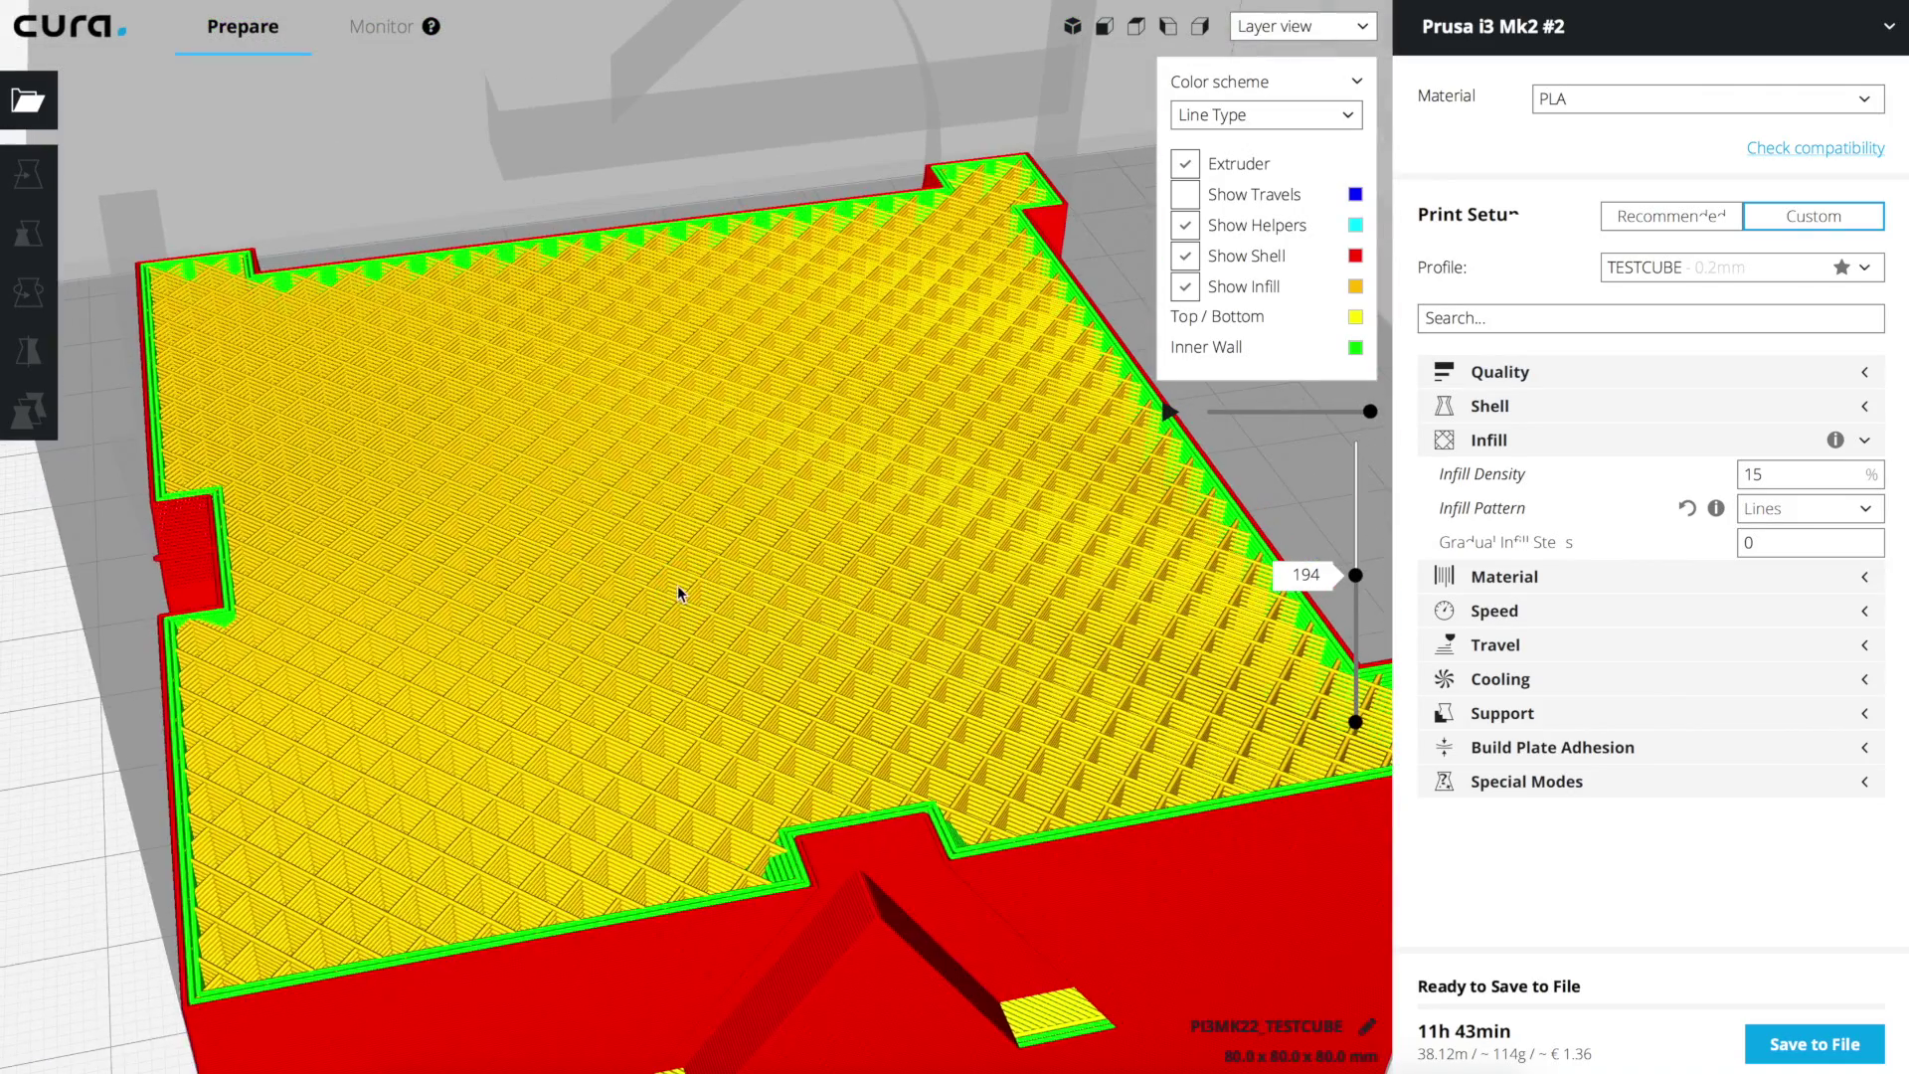
{"action": "left_click", "coordinate": [1786, 506]}
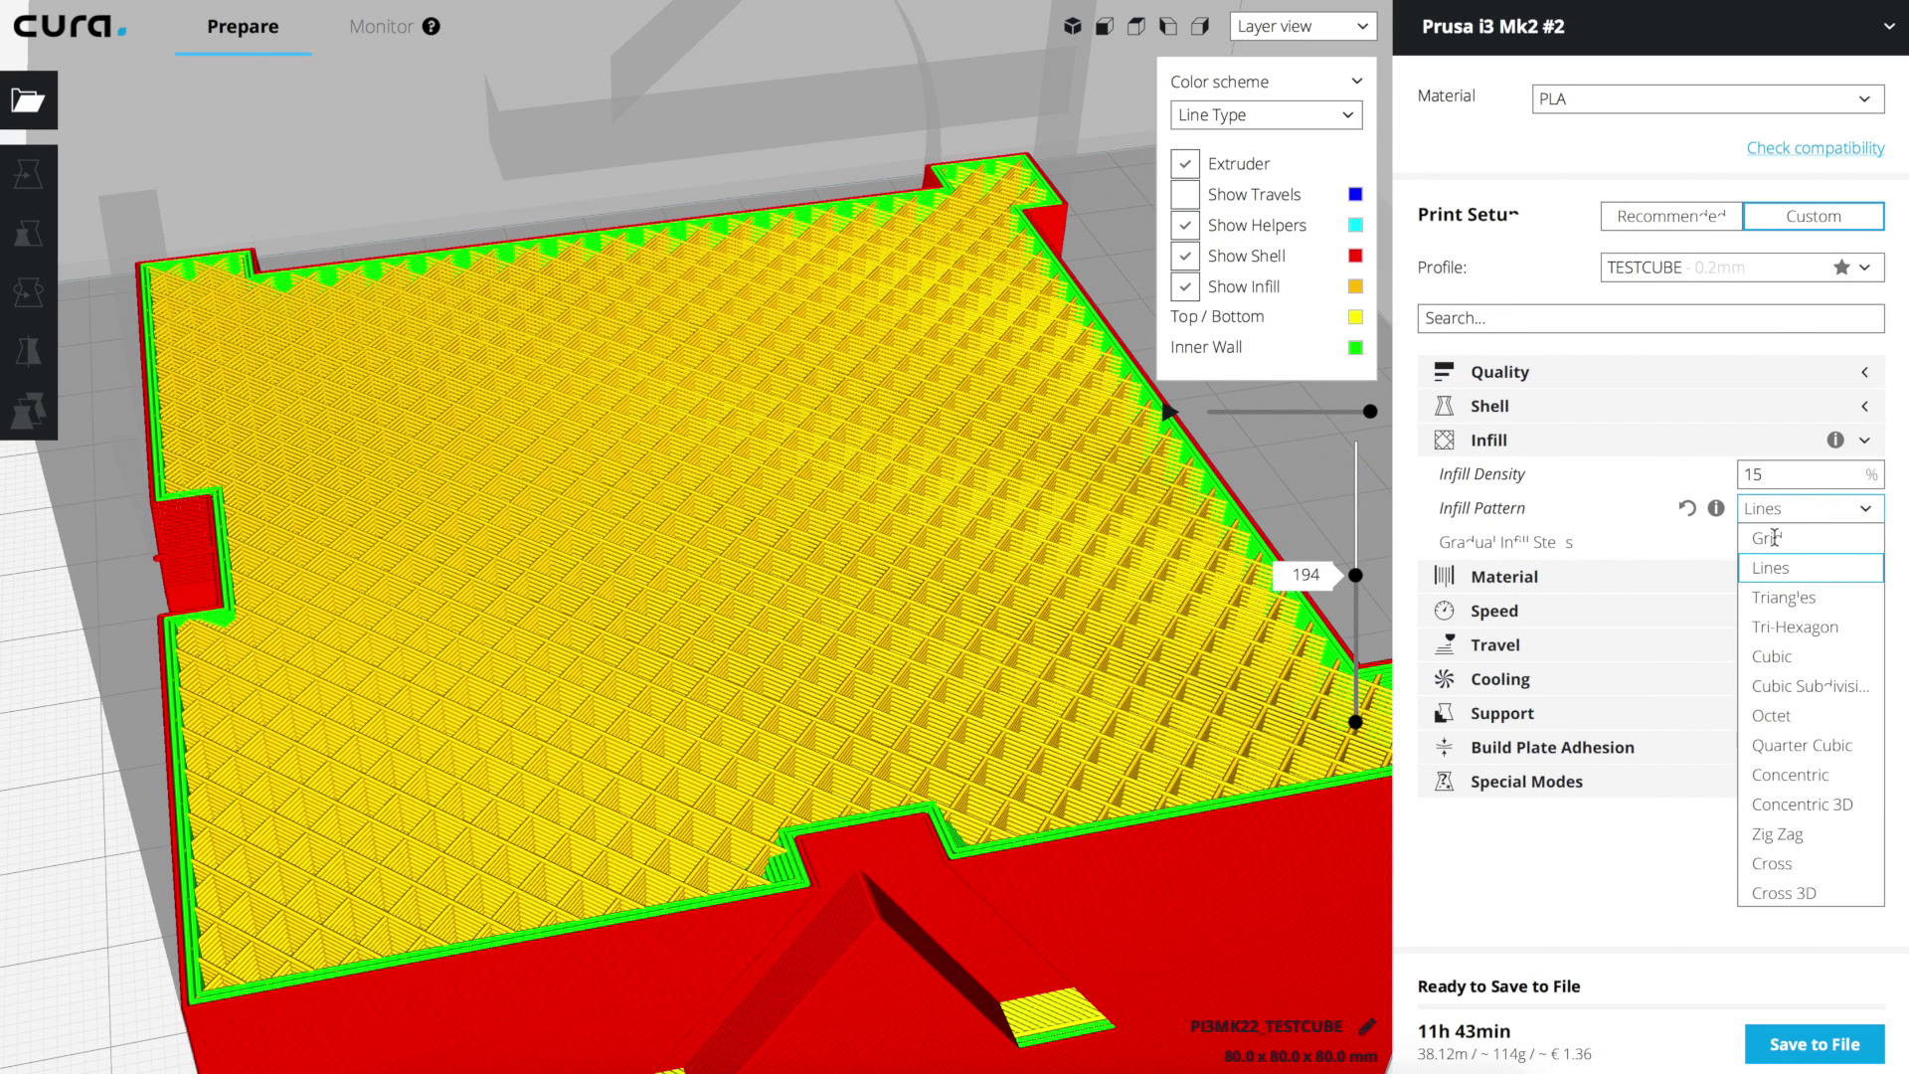
{"action": "left_click", "coordinate": [1787, 479]}
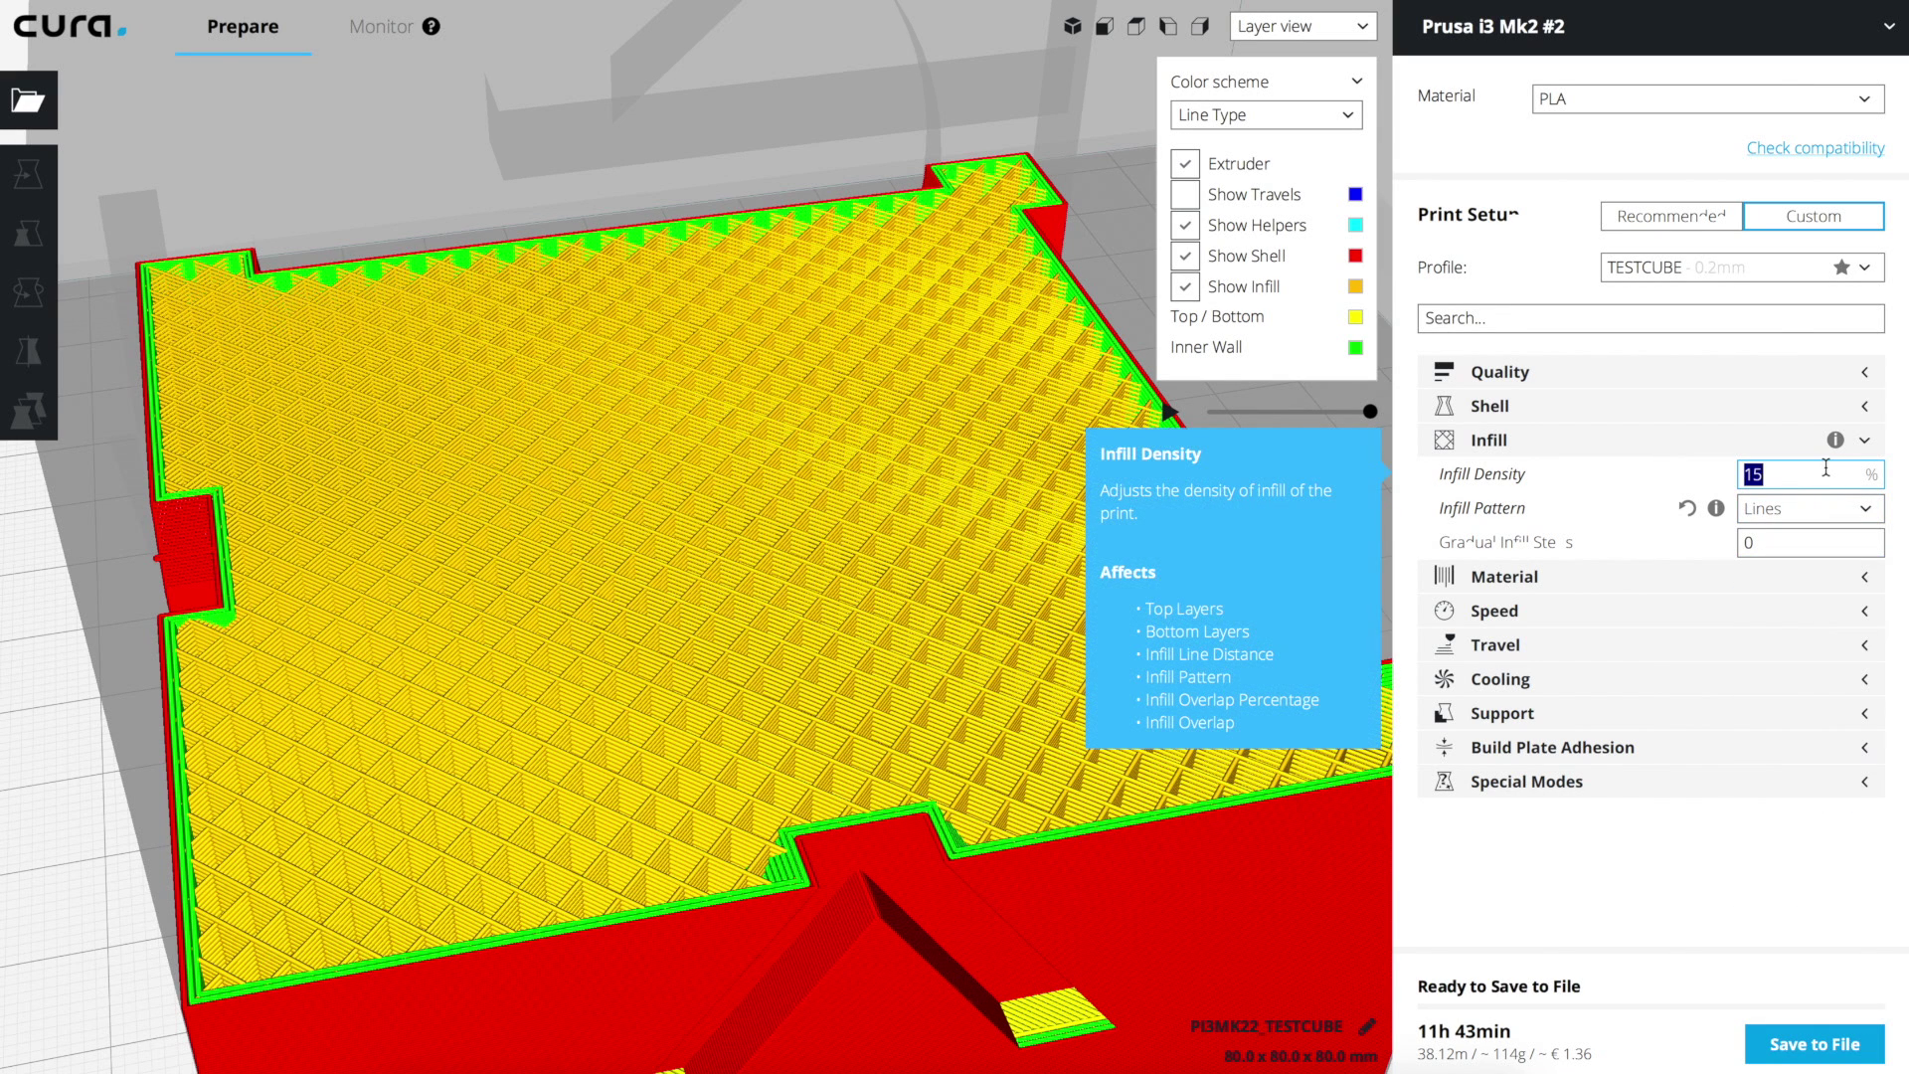
{"action": "left_click", "coordinate": [1786, 508]}
{"action": "left_click", "coordinate": [1755, 542]}
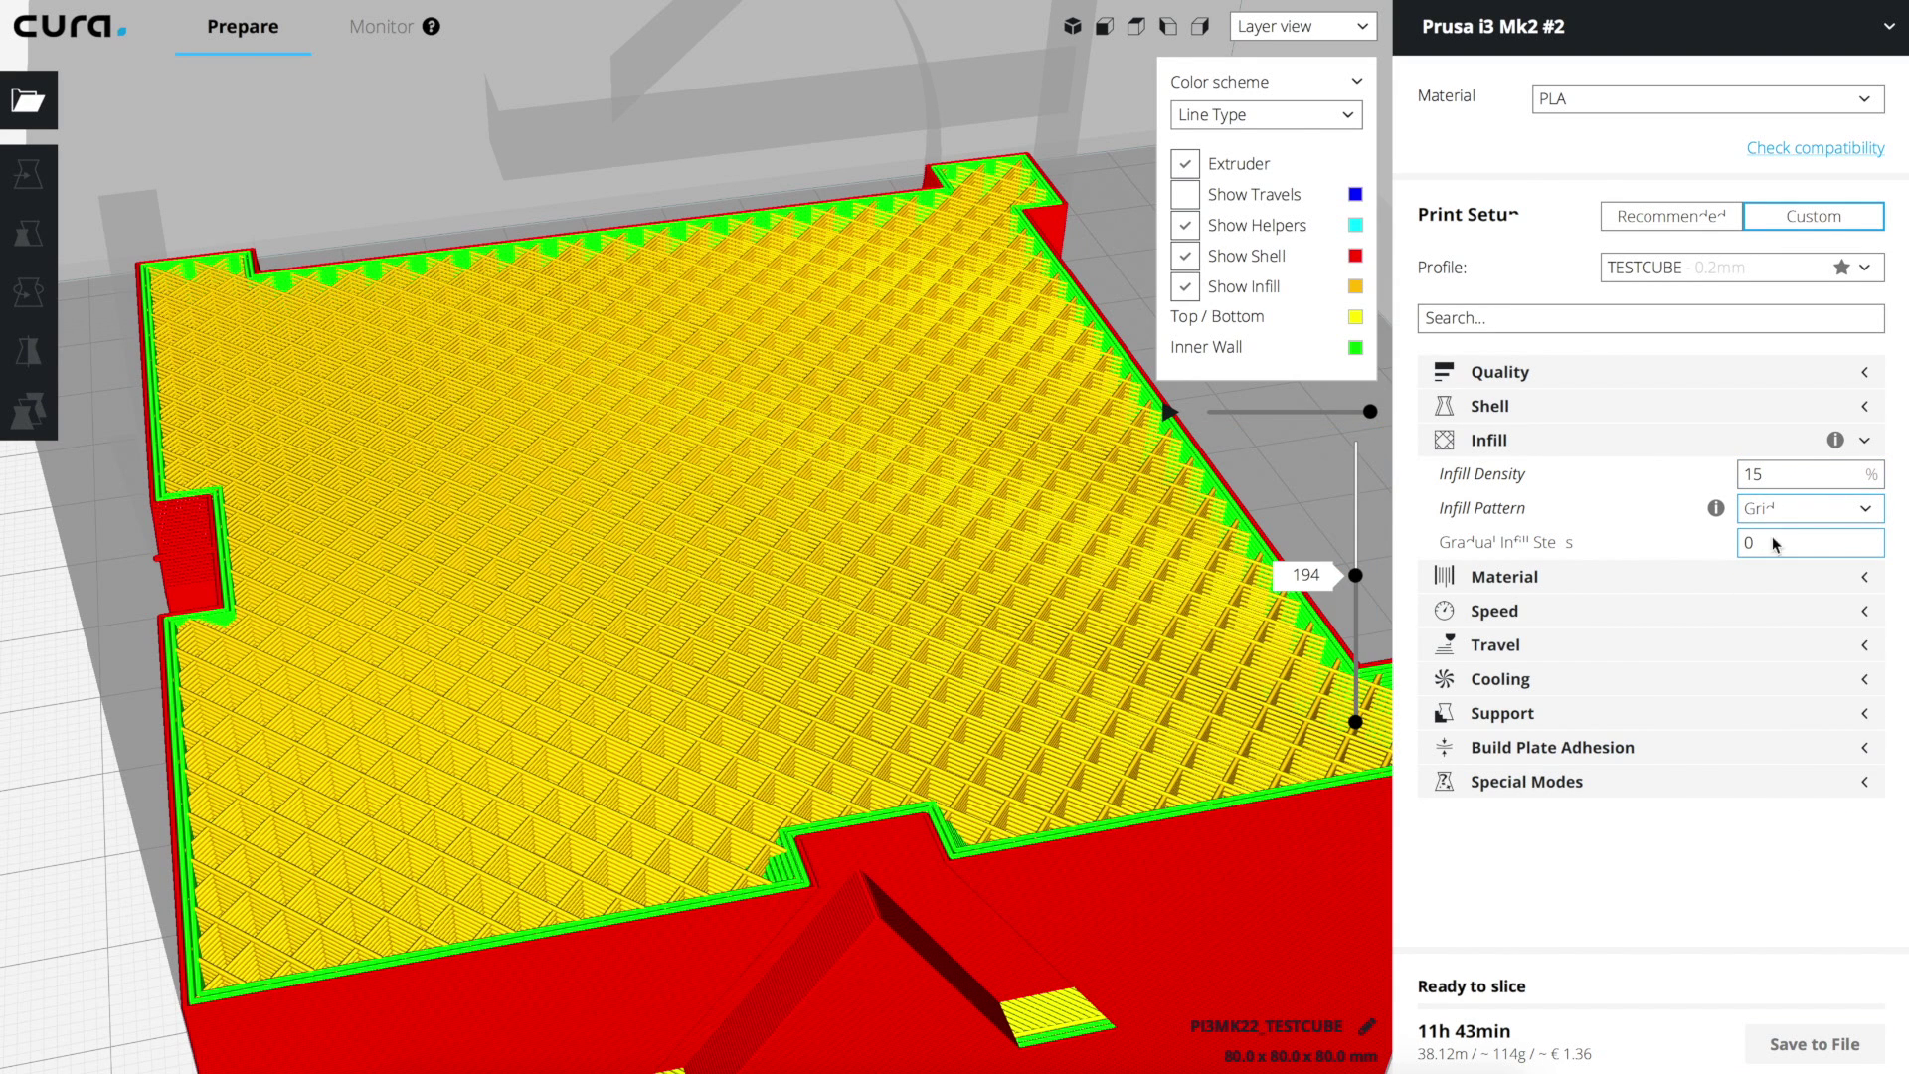
{"action": "left_click", "coordinate": [1090, 581]}
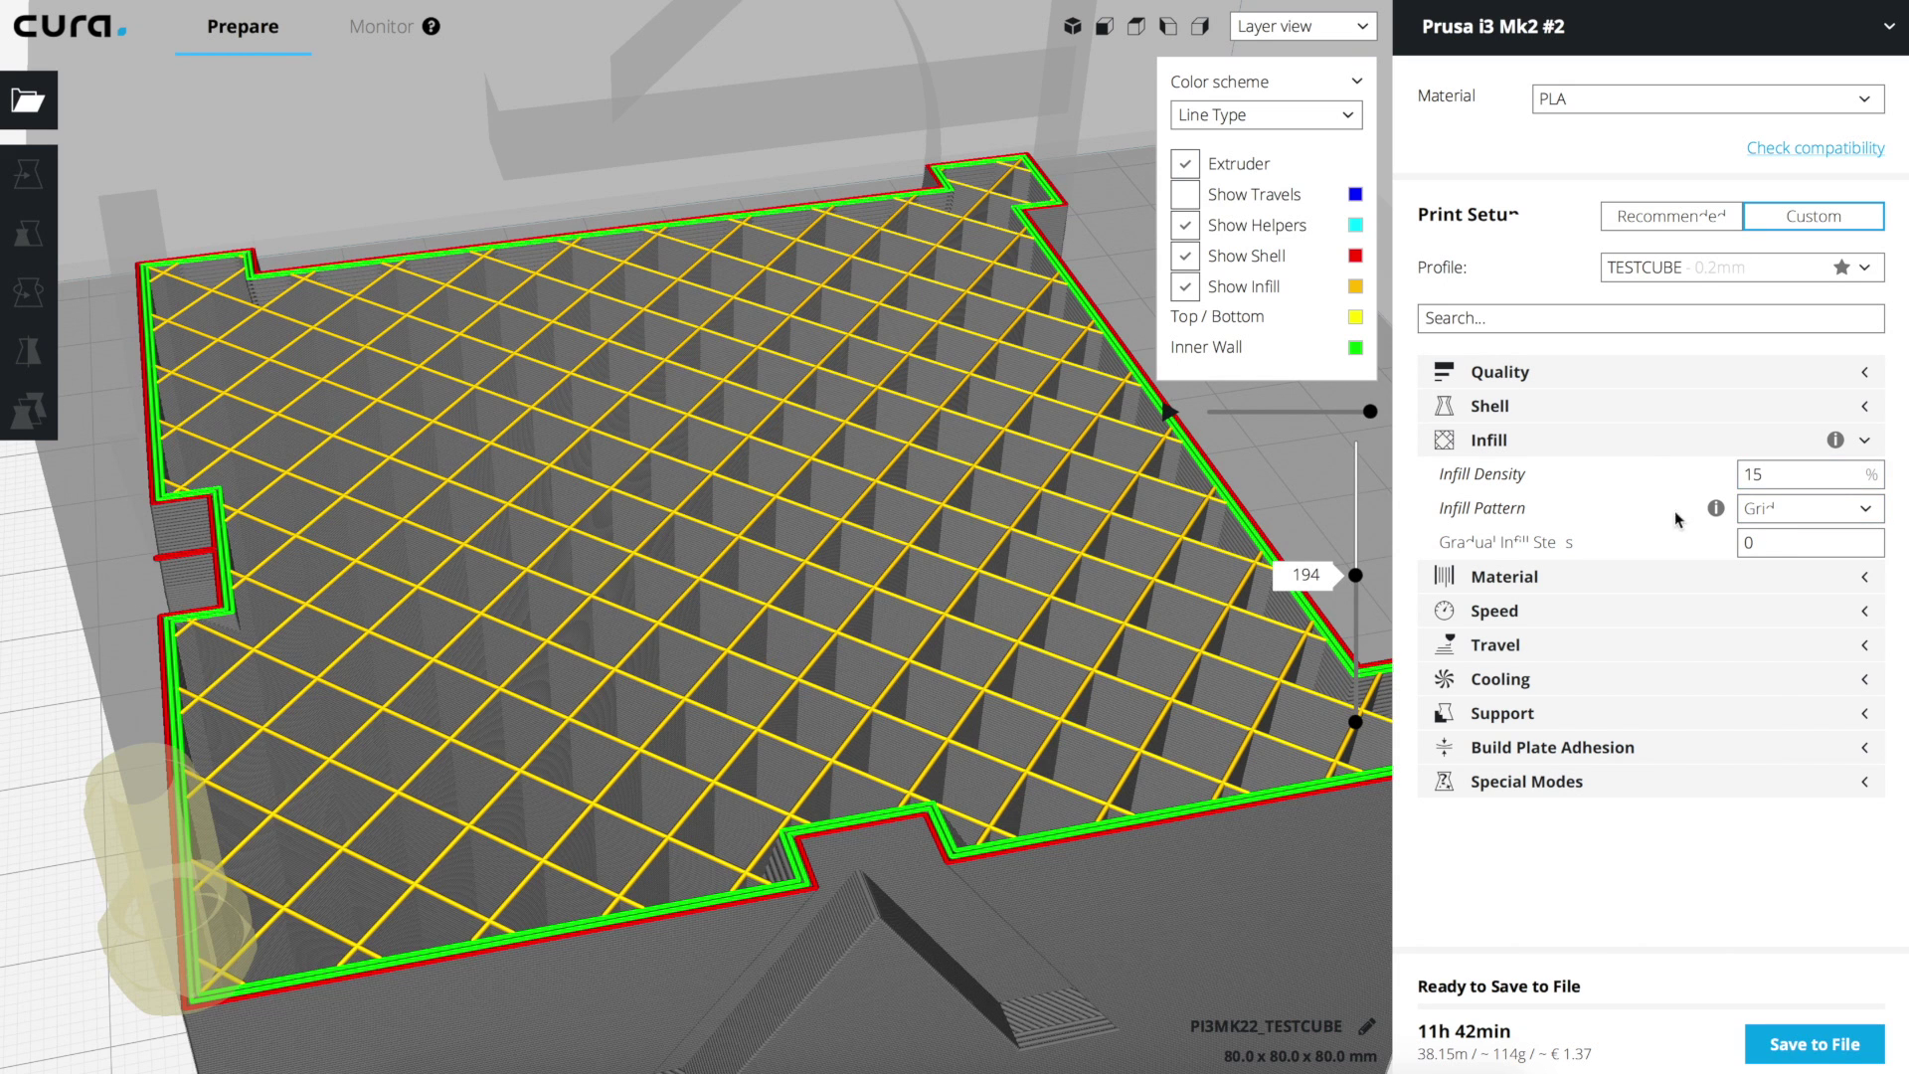
{"action": "left_click", "coordinate": [1766, 512]}
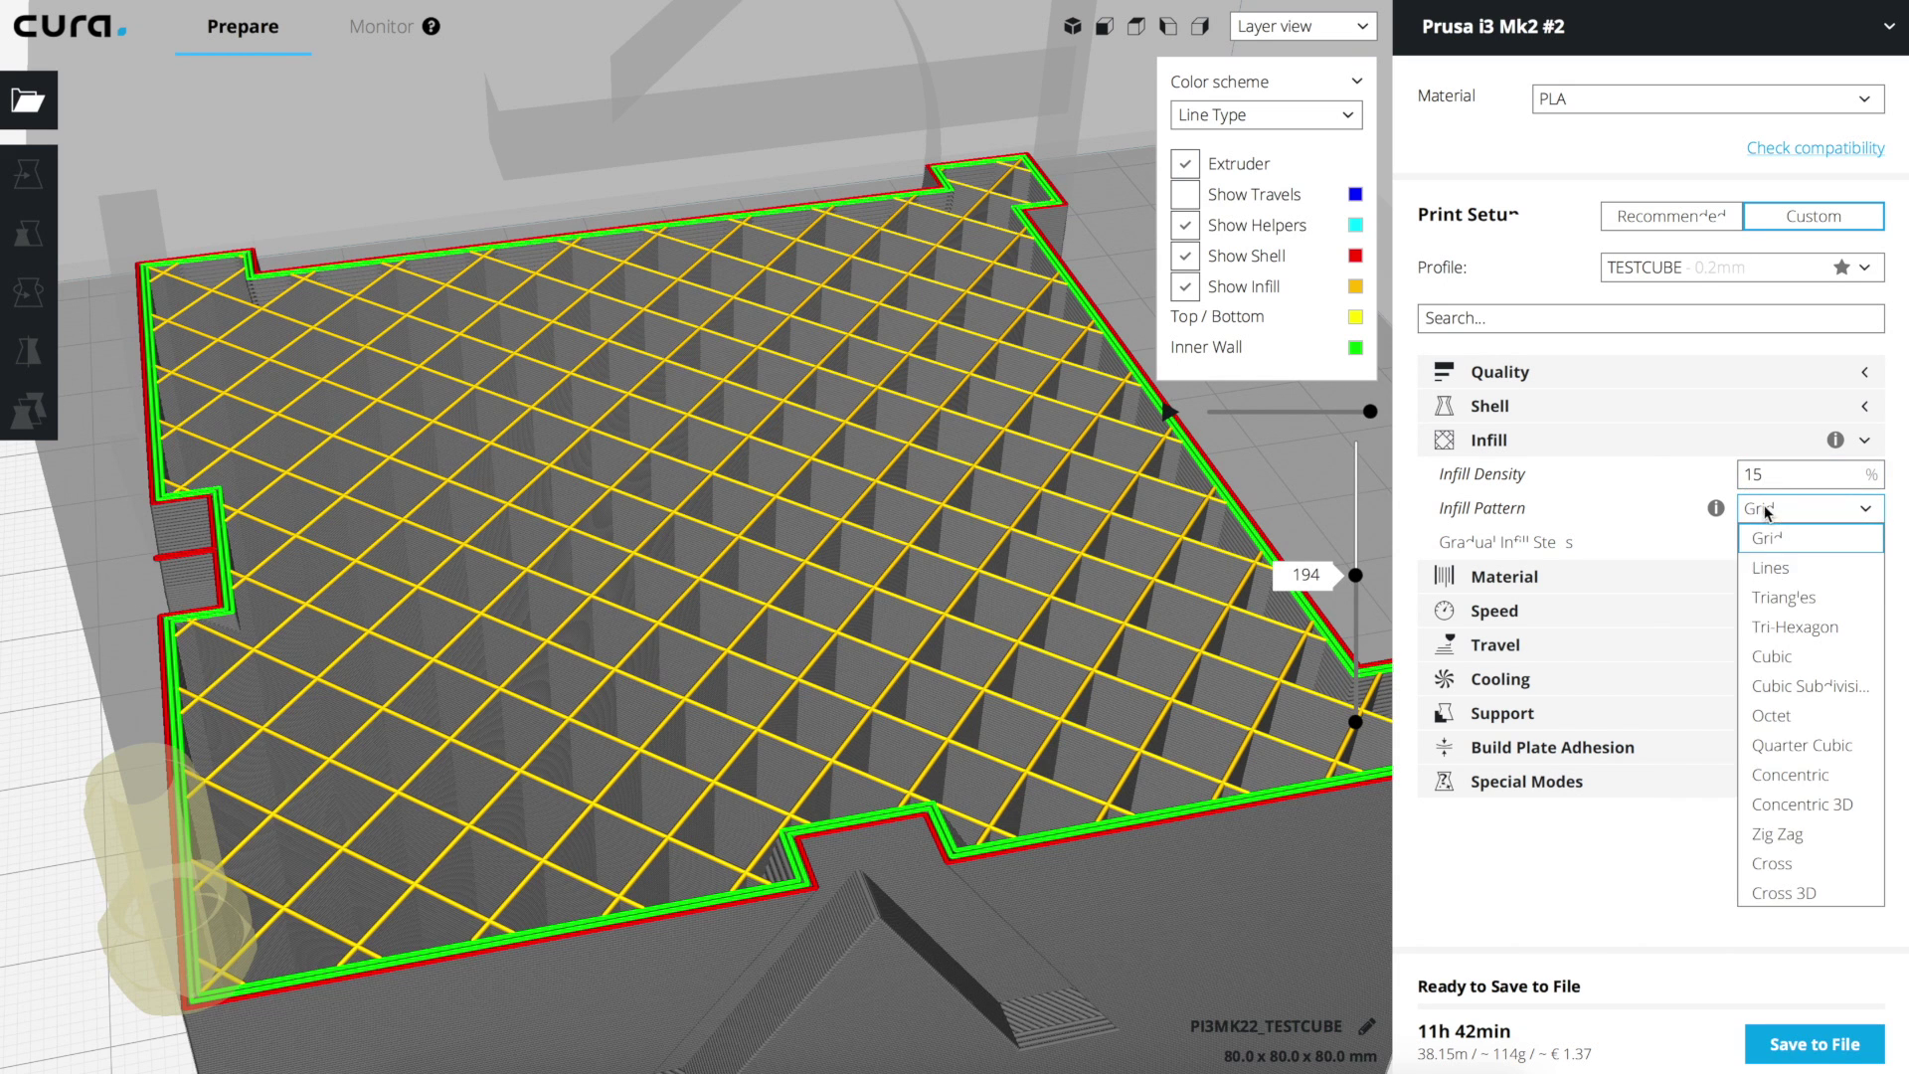
{"action": "left_click", "coordinate": [1773, 581]}
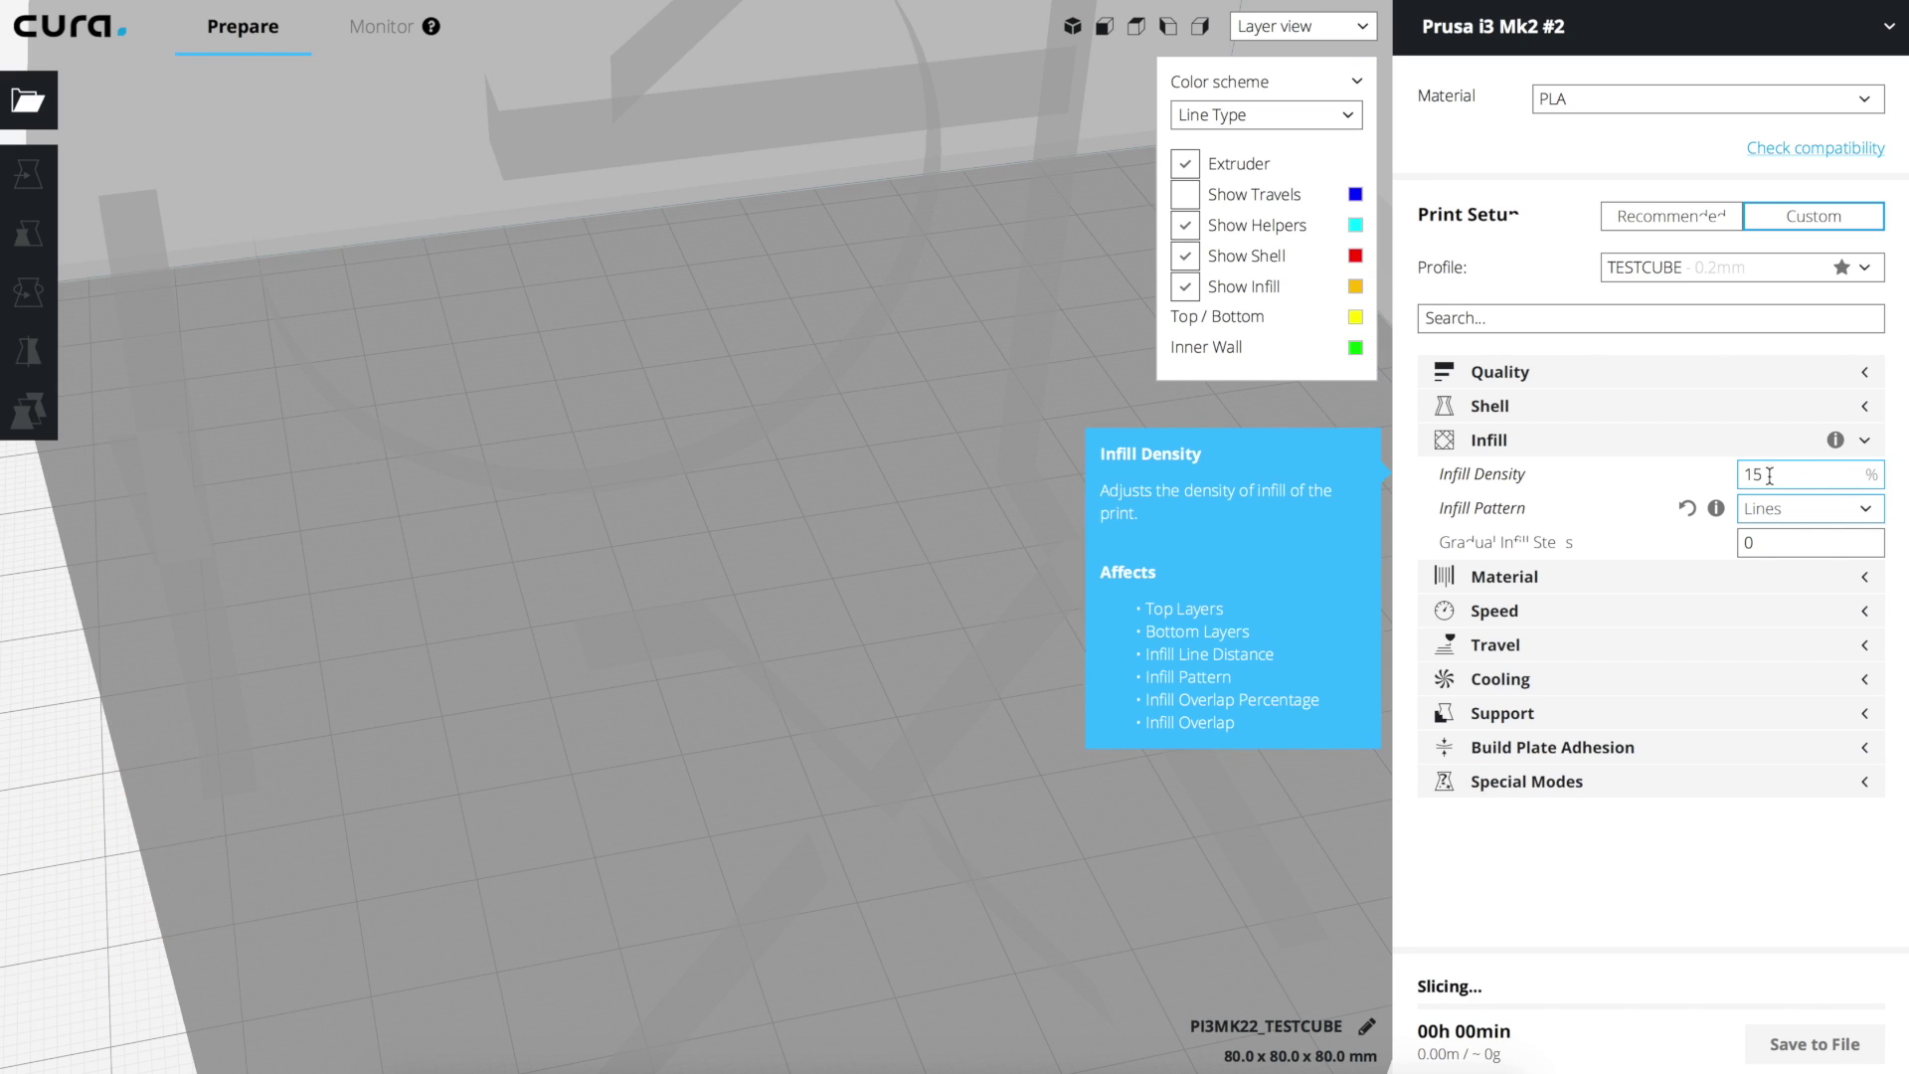
- Set Infill Density to 8% and check the 8h 45min, 79 g, €0.94 estimate
{"action": "double_click", "coordinate": [1777, 474]}
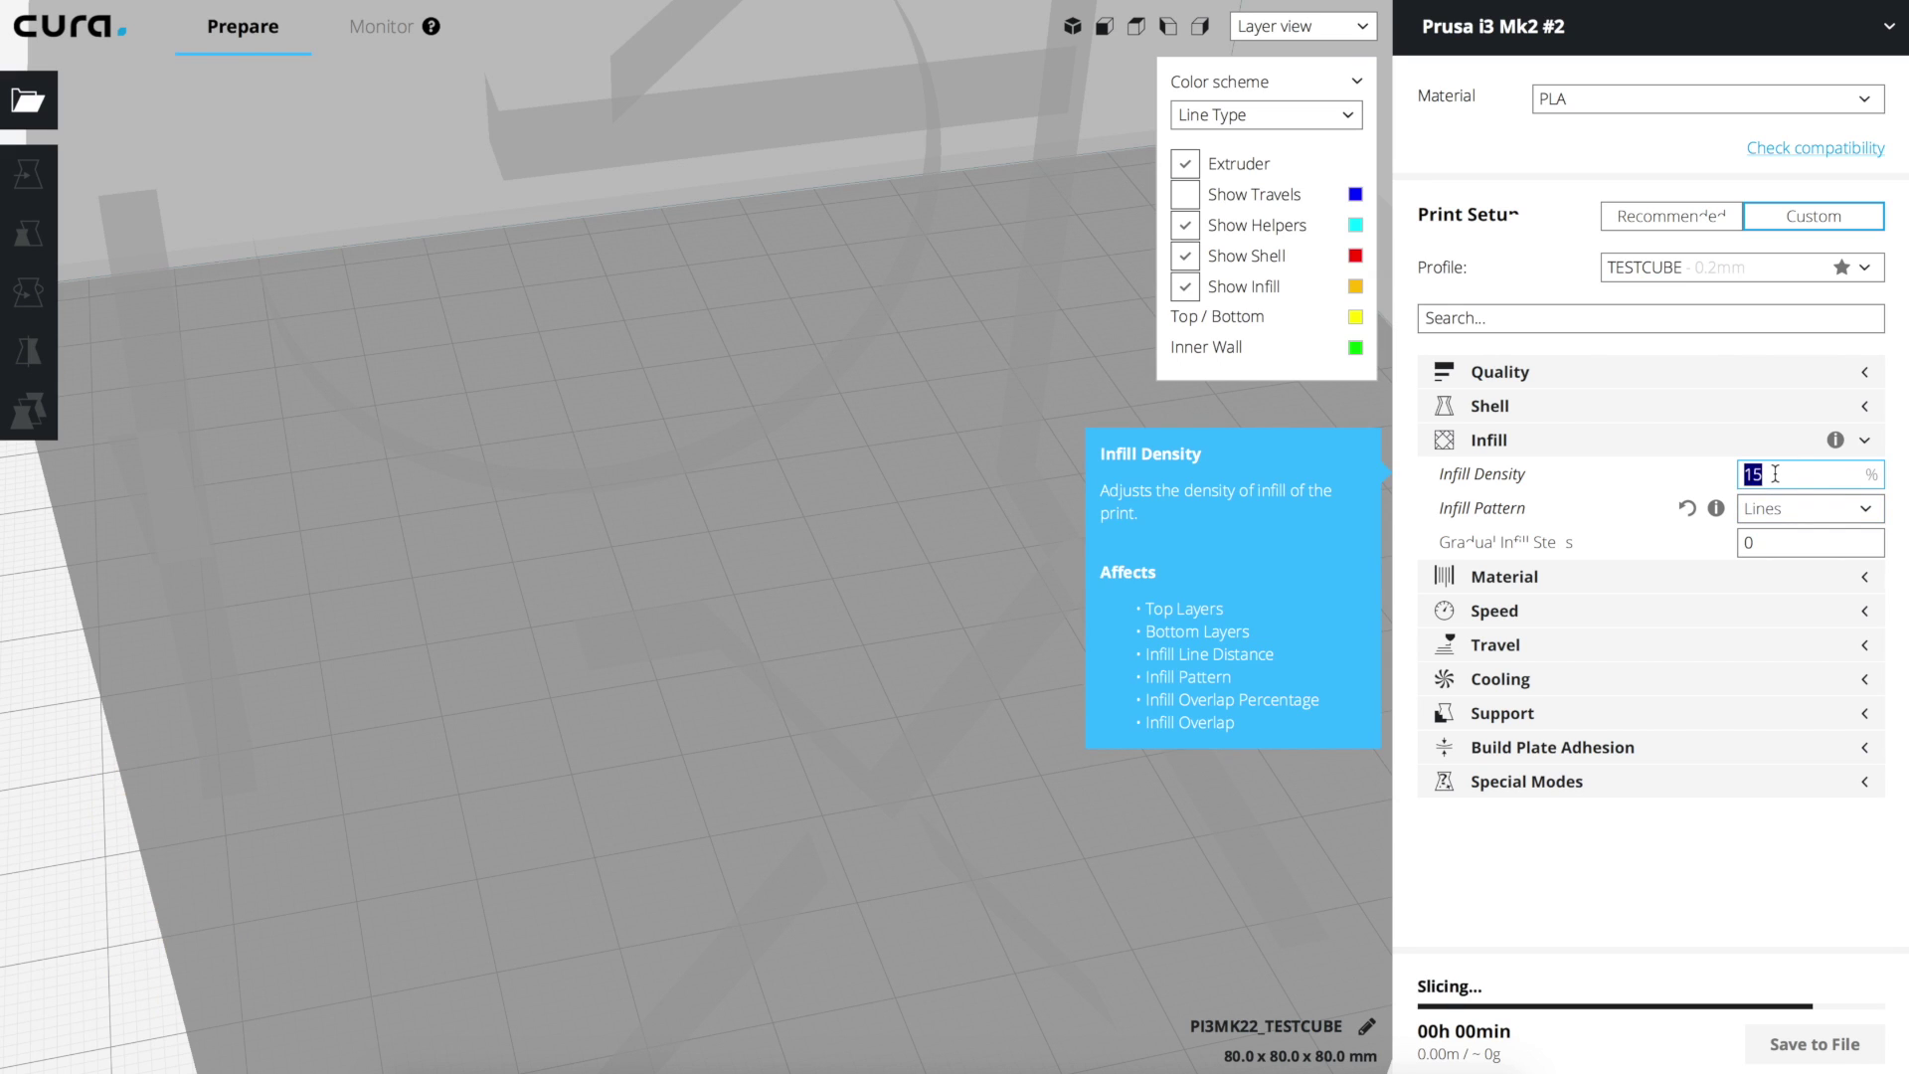
{"action": "type", "text": "8"}
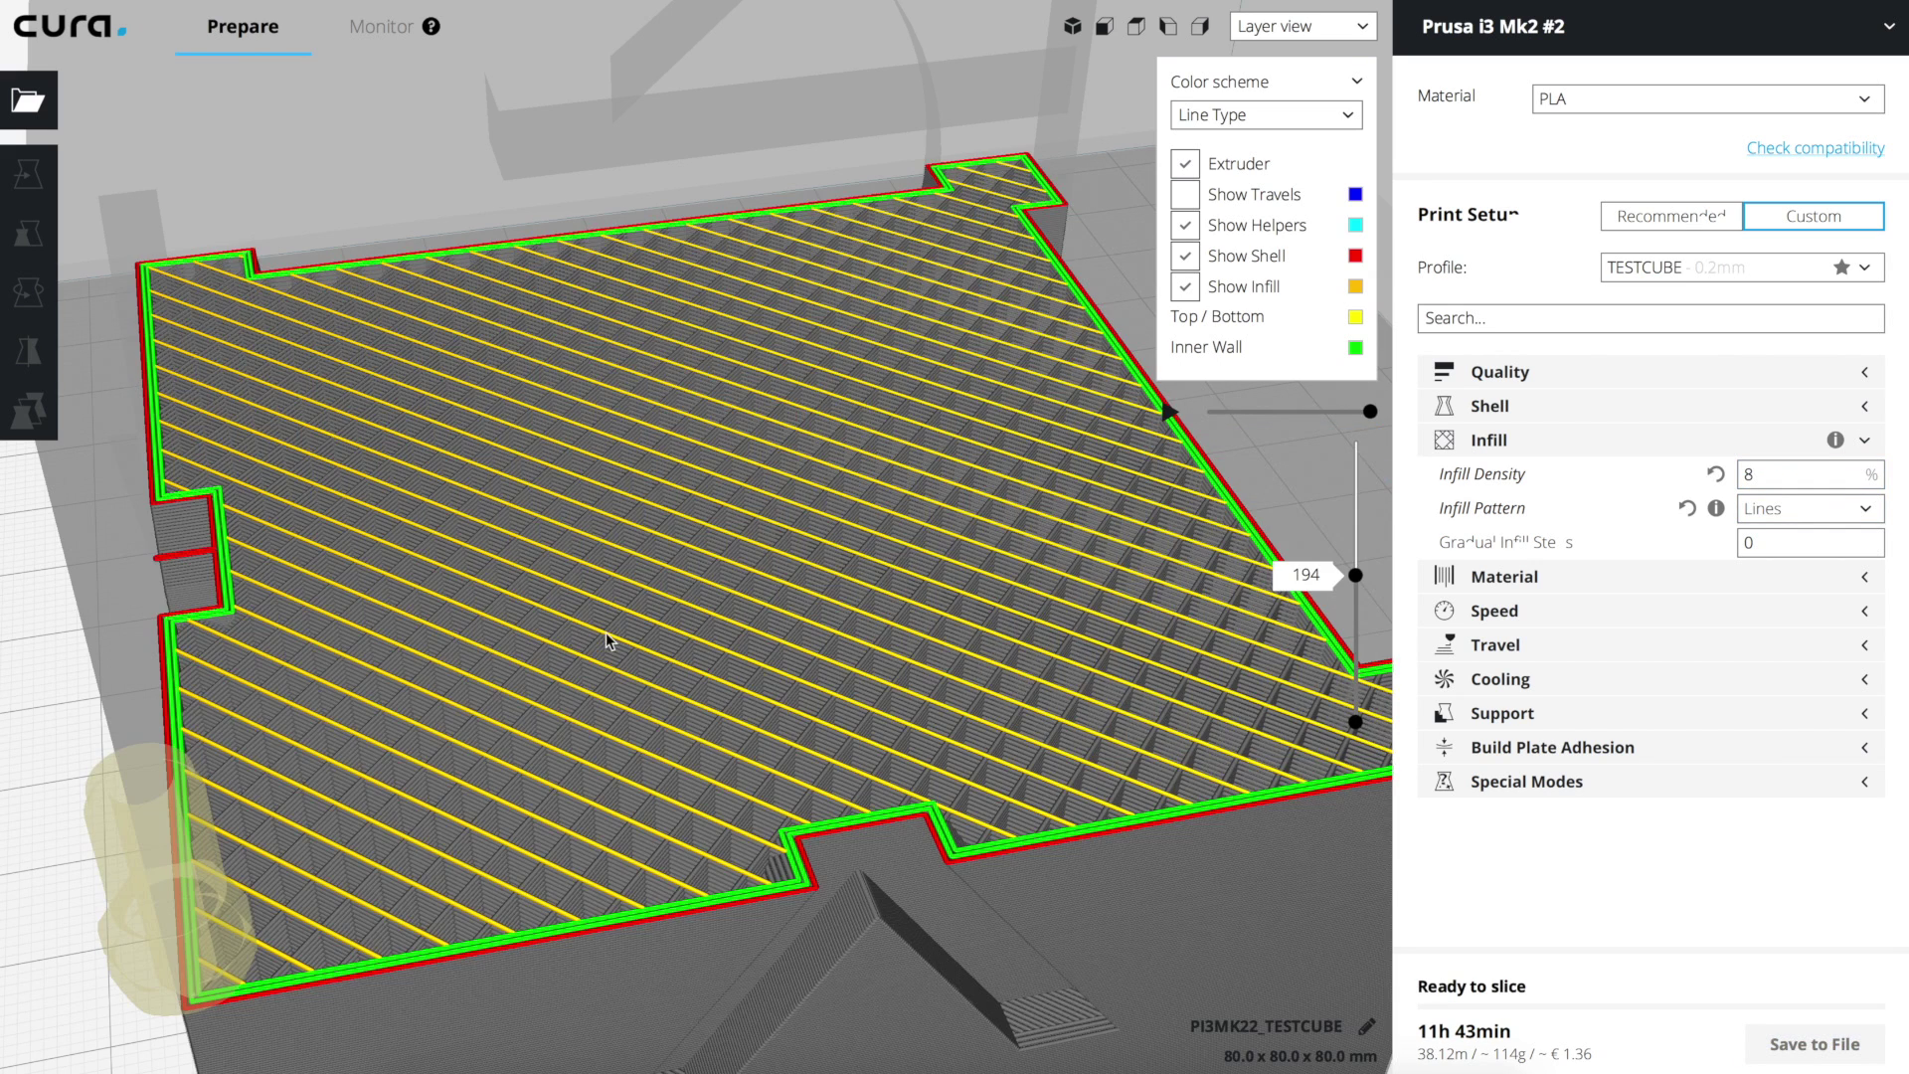
{"action": "scroll", "coordinate": [609, 642], "scroll_direction": "down", "scroll_amount": 3}
{"action": "left_click_drag", "start_coordinate": [1356, 584], "coordinate": [1356, 582]}
{"action": "mouse_move", "coordinate": [1453, 1040]}
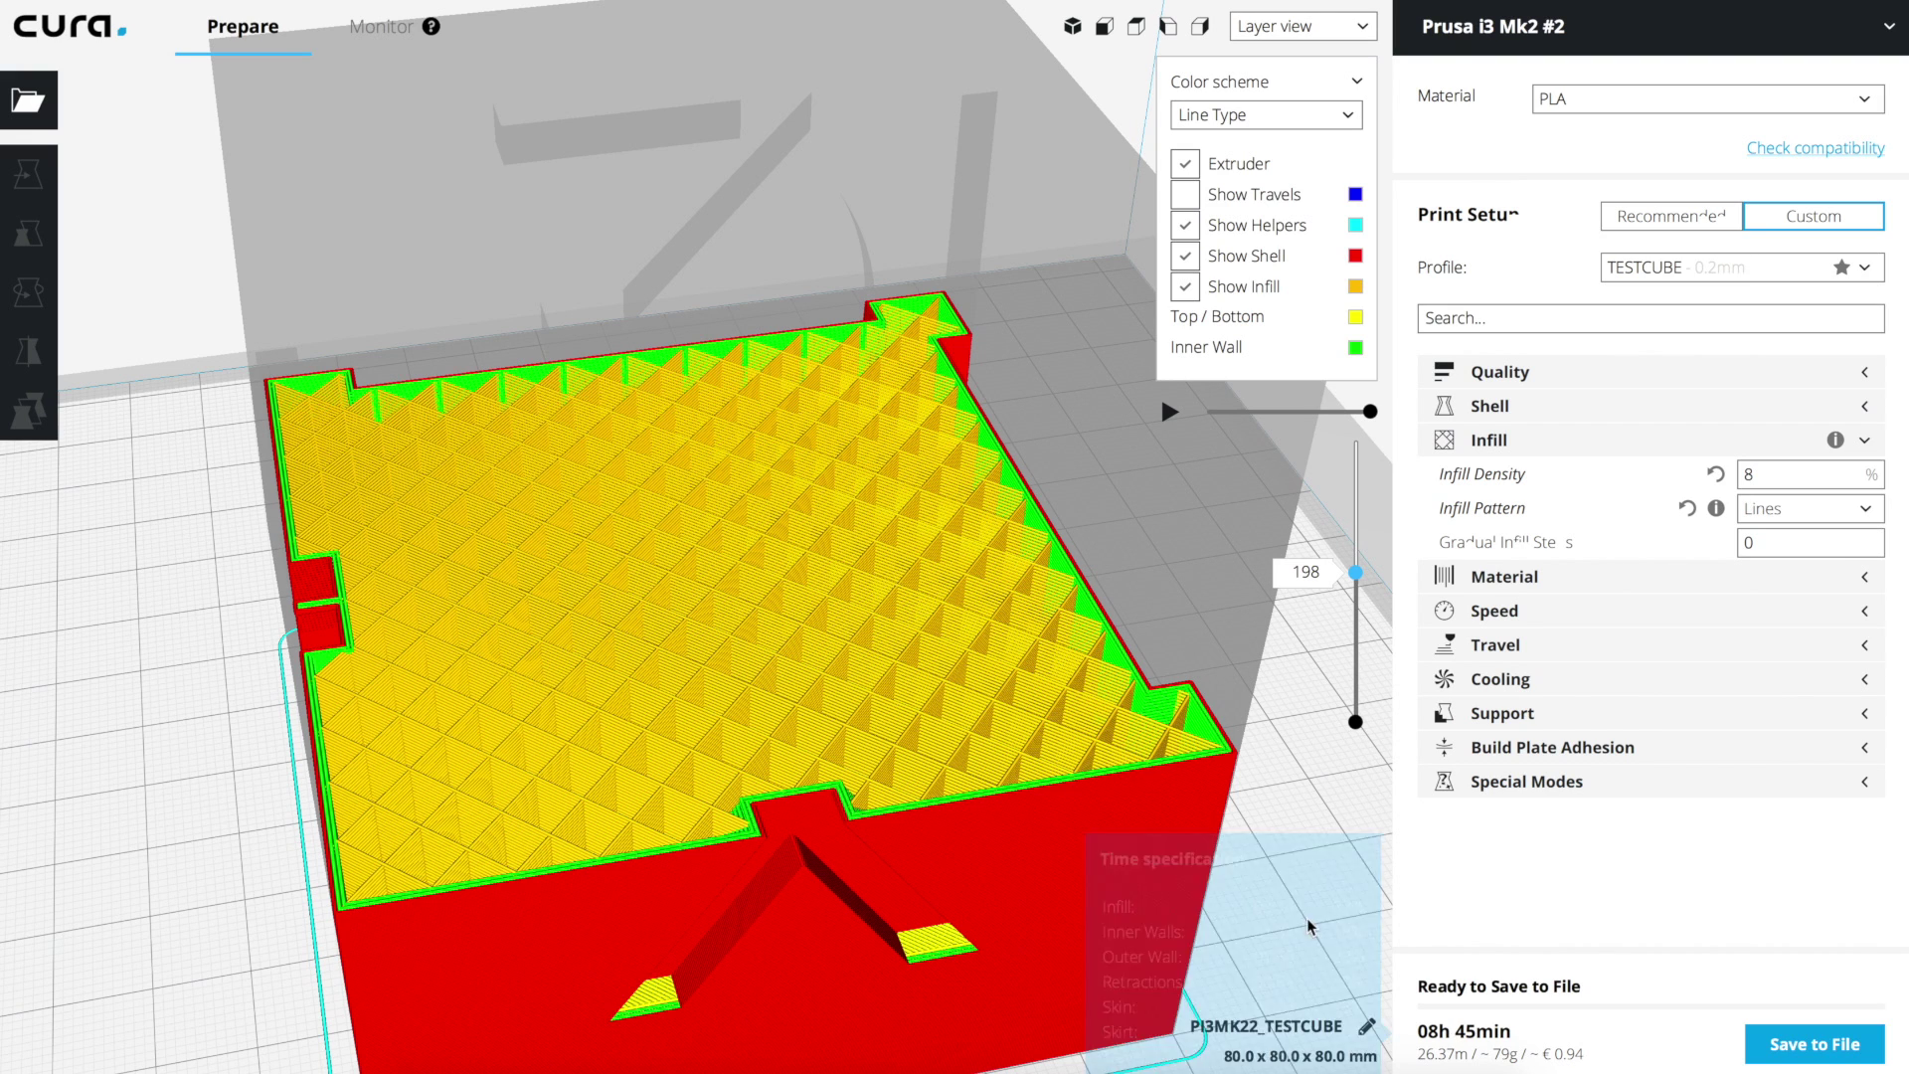
{"action": "mouse_move", "coordinate": [1504, 1064]}
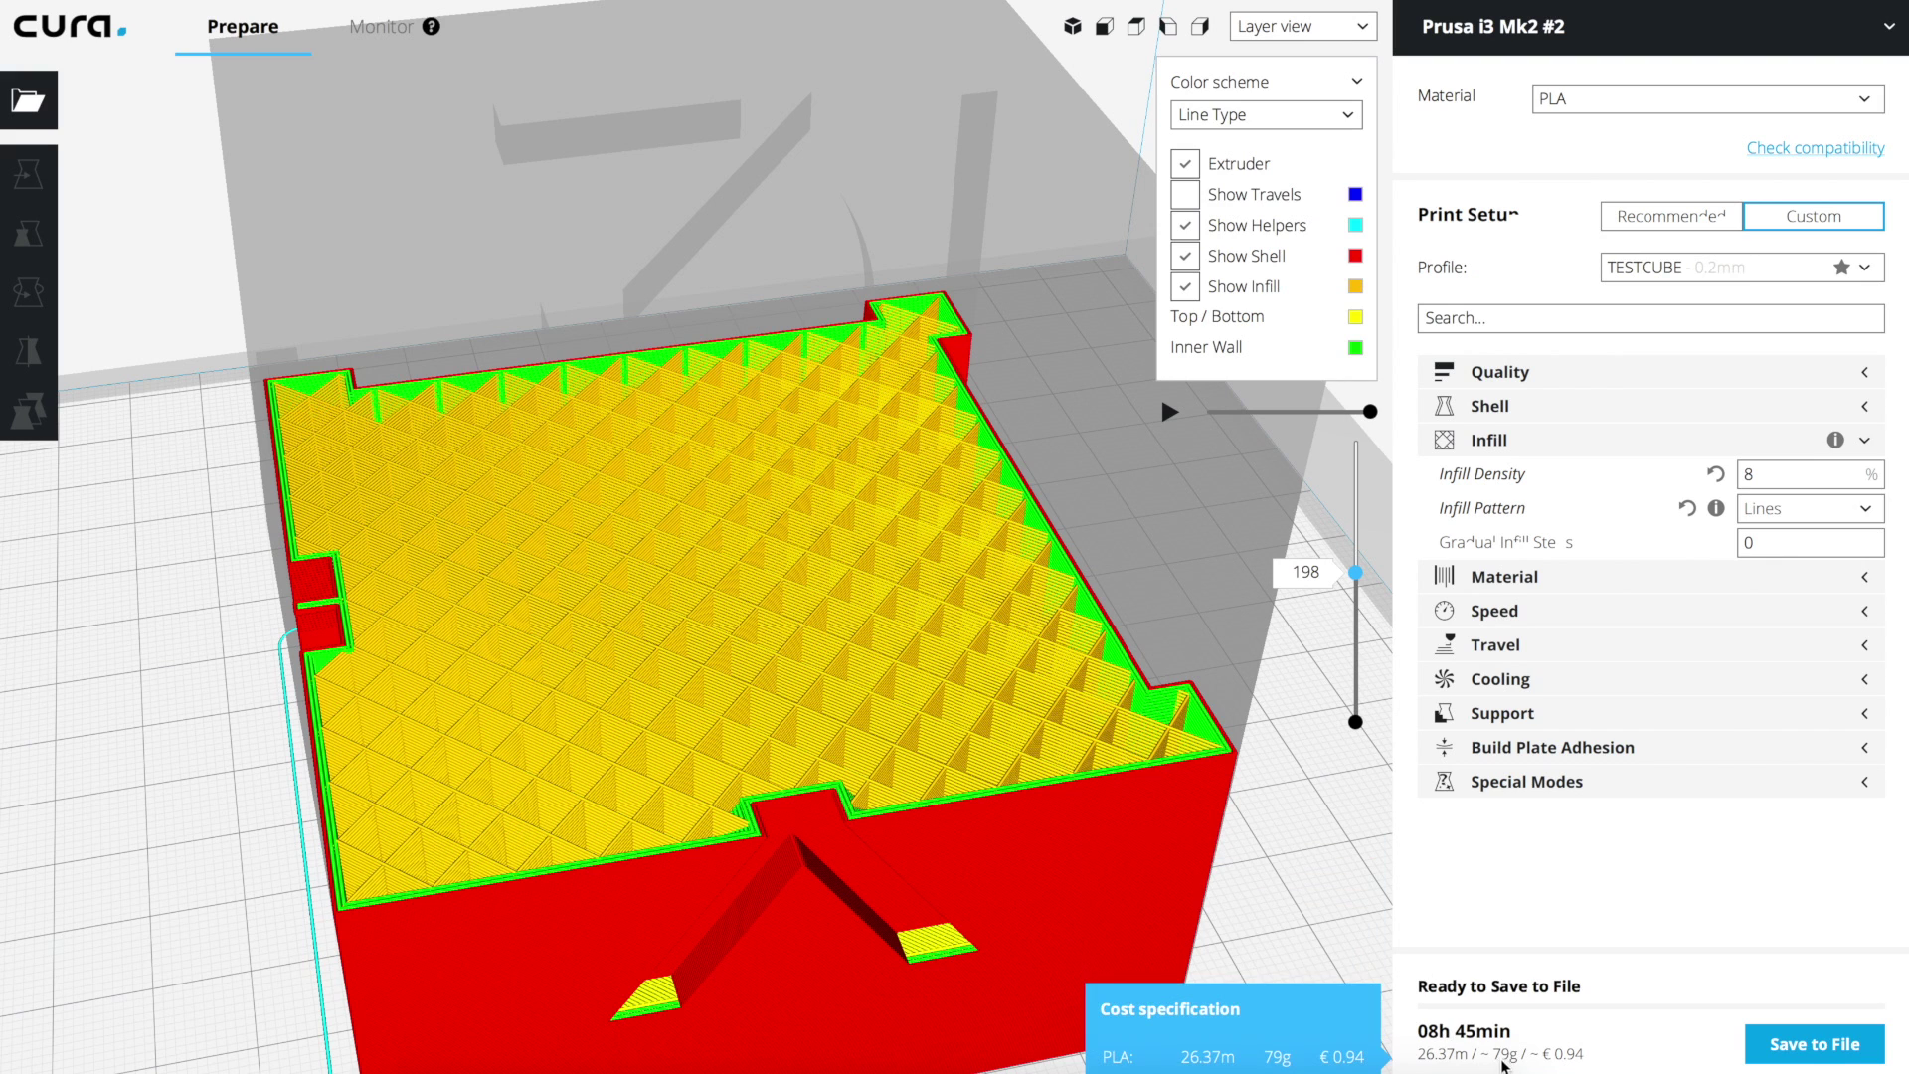
- Orbit to a front-facing overhead view and select Infill Density to reset it
{"action": "right_click", "coordinate": [1314, 855]}
{"action": "left_click", "coordinate": [1291, 756]}
{"action": "right_click_drag", "start_coordinate": [1248, 766], "coordinate": [1213, 789]}
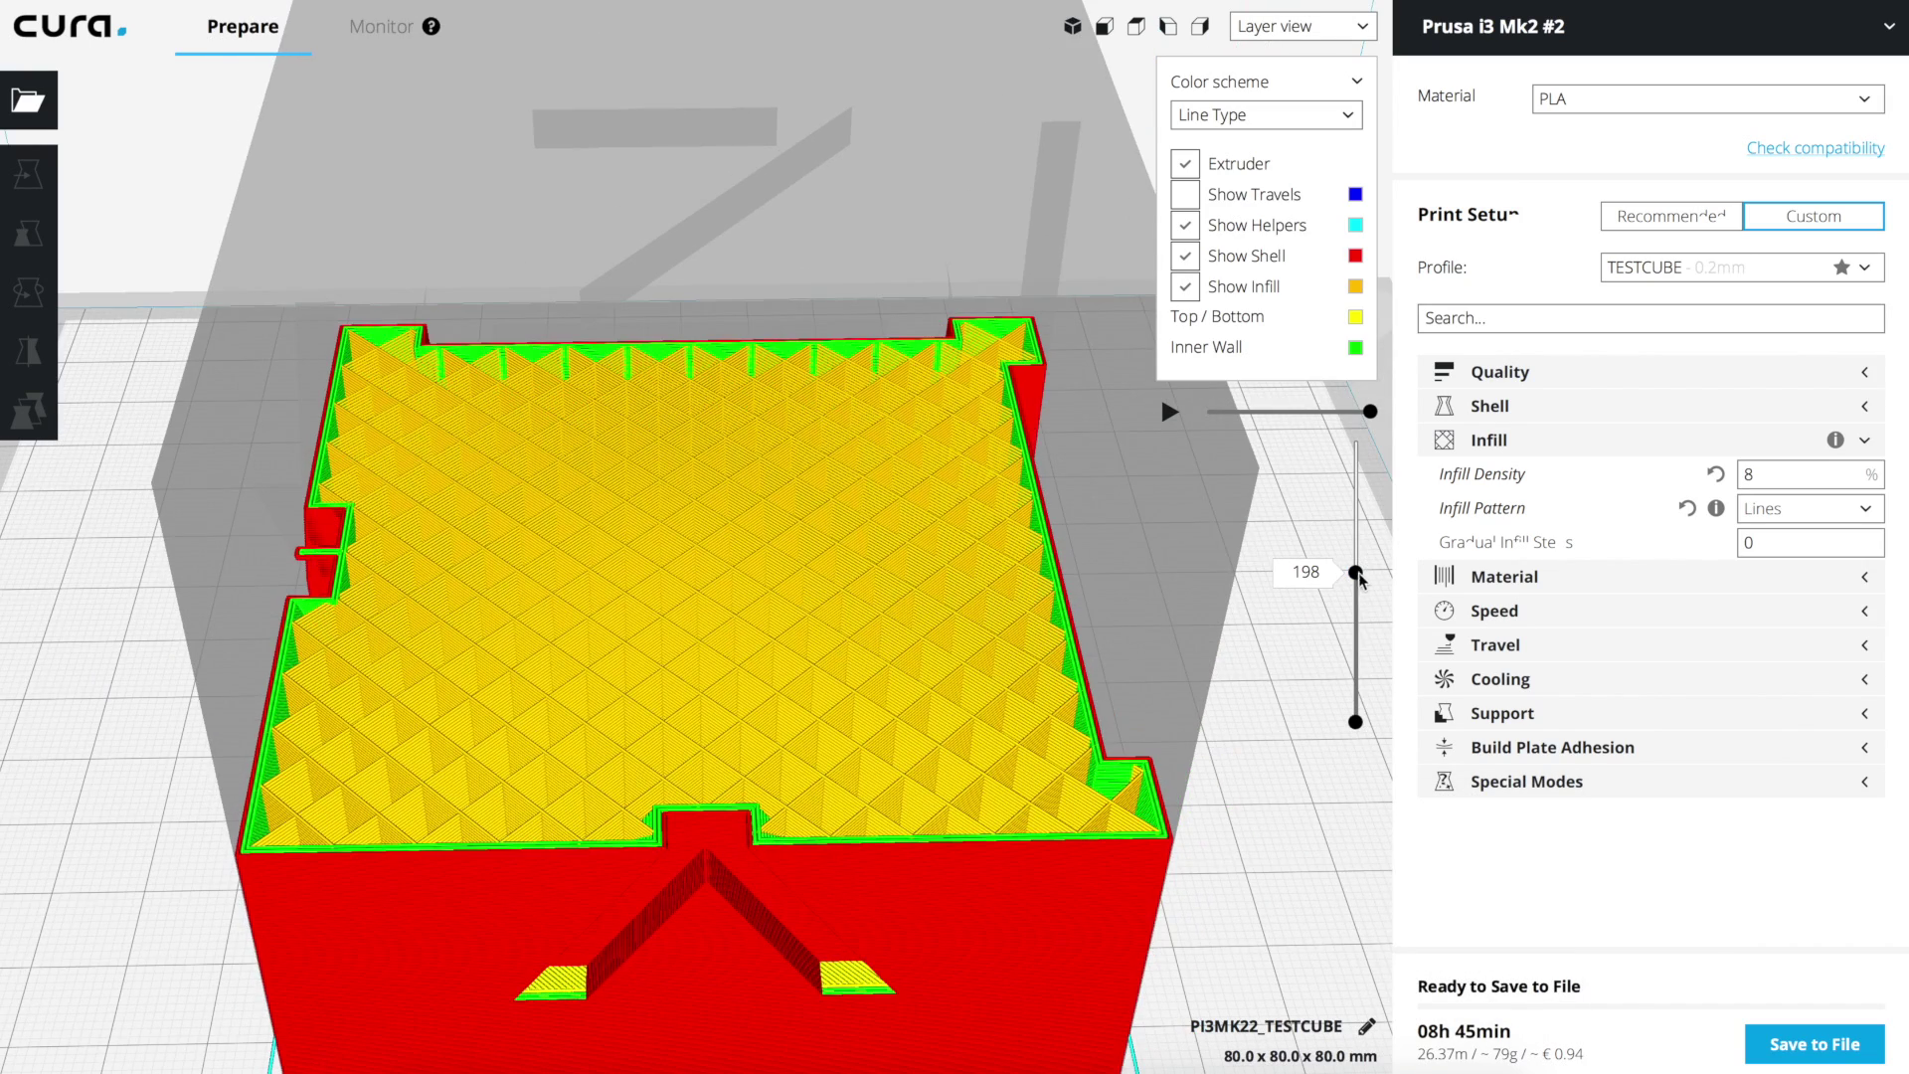
{"action": "right_click", "coordinate": [1255, 778]}
{"action": "left_click", "coordinate": [1771, 474]}
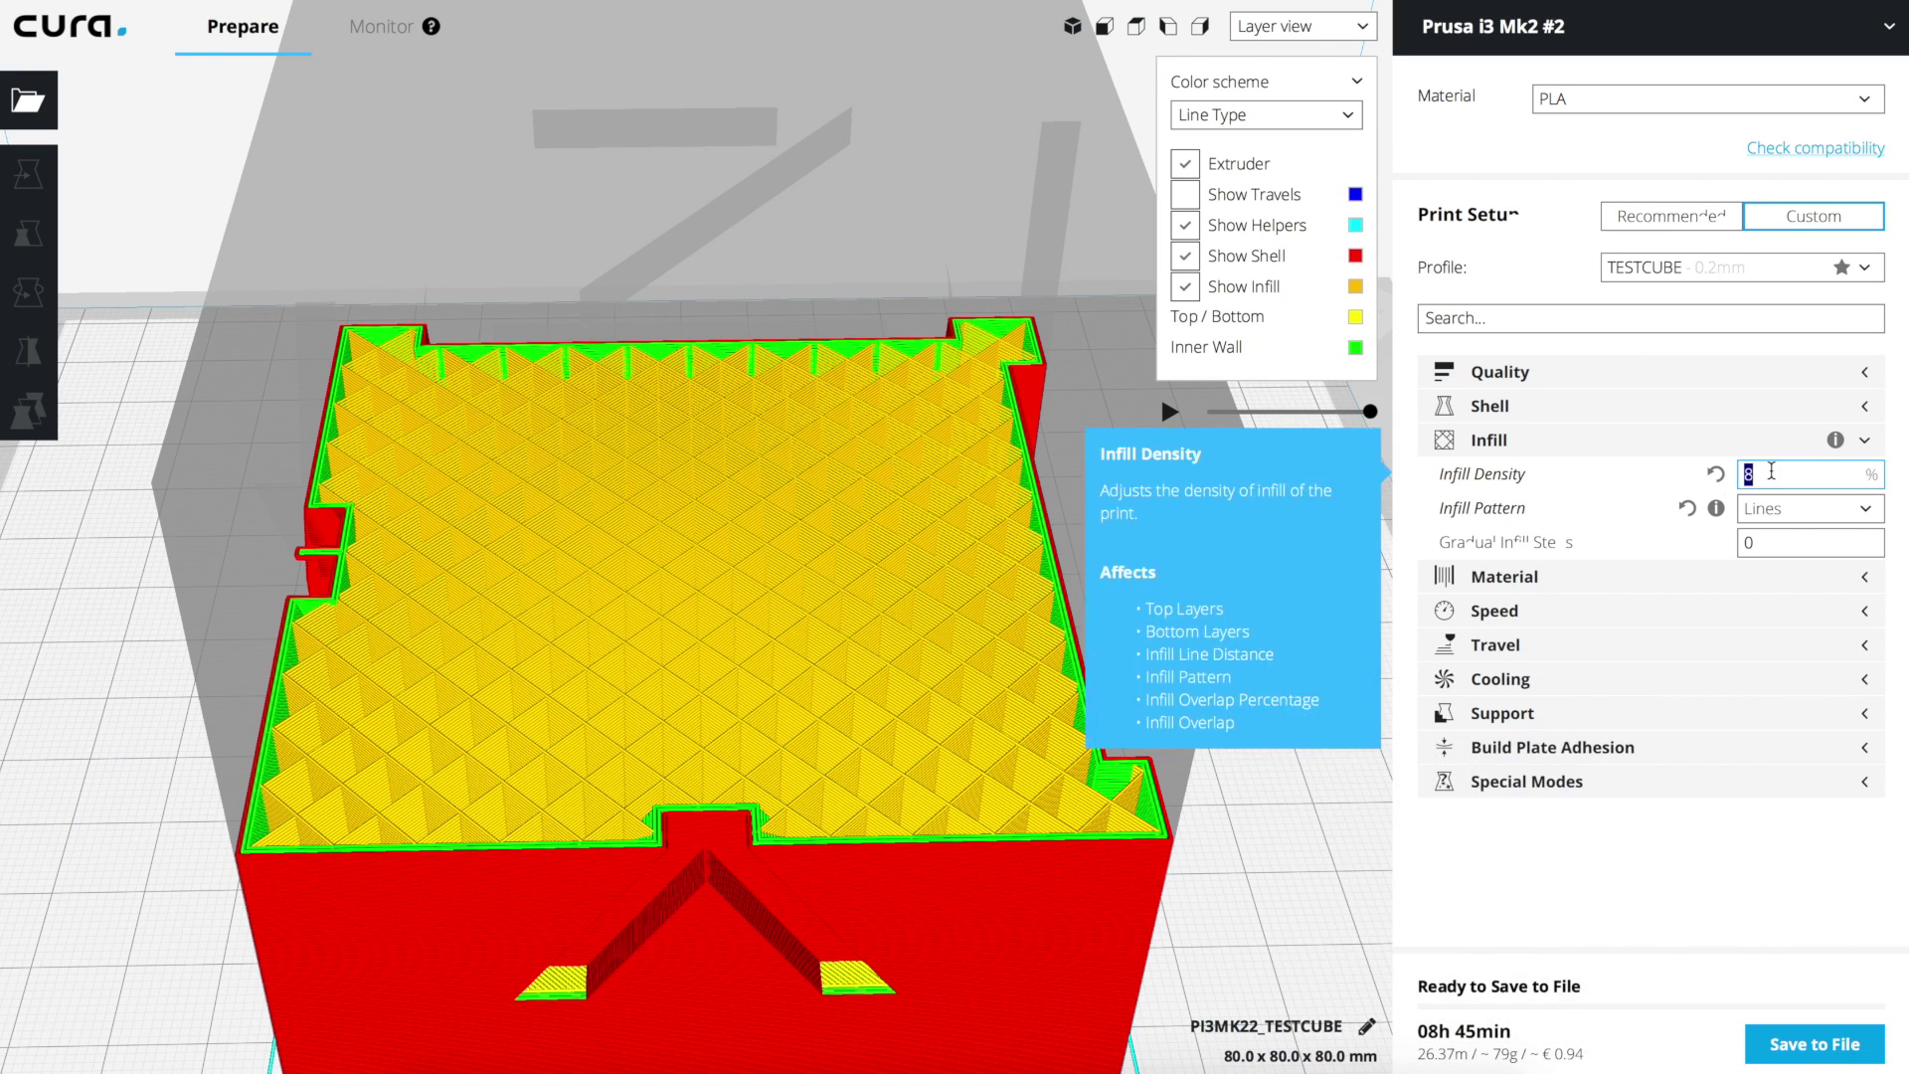
- Set Infill Density to 15% and try the Triangles infill pattern
{"action": "type", "text": "15"}
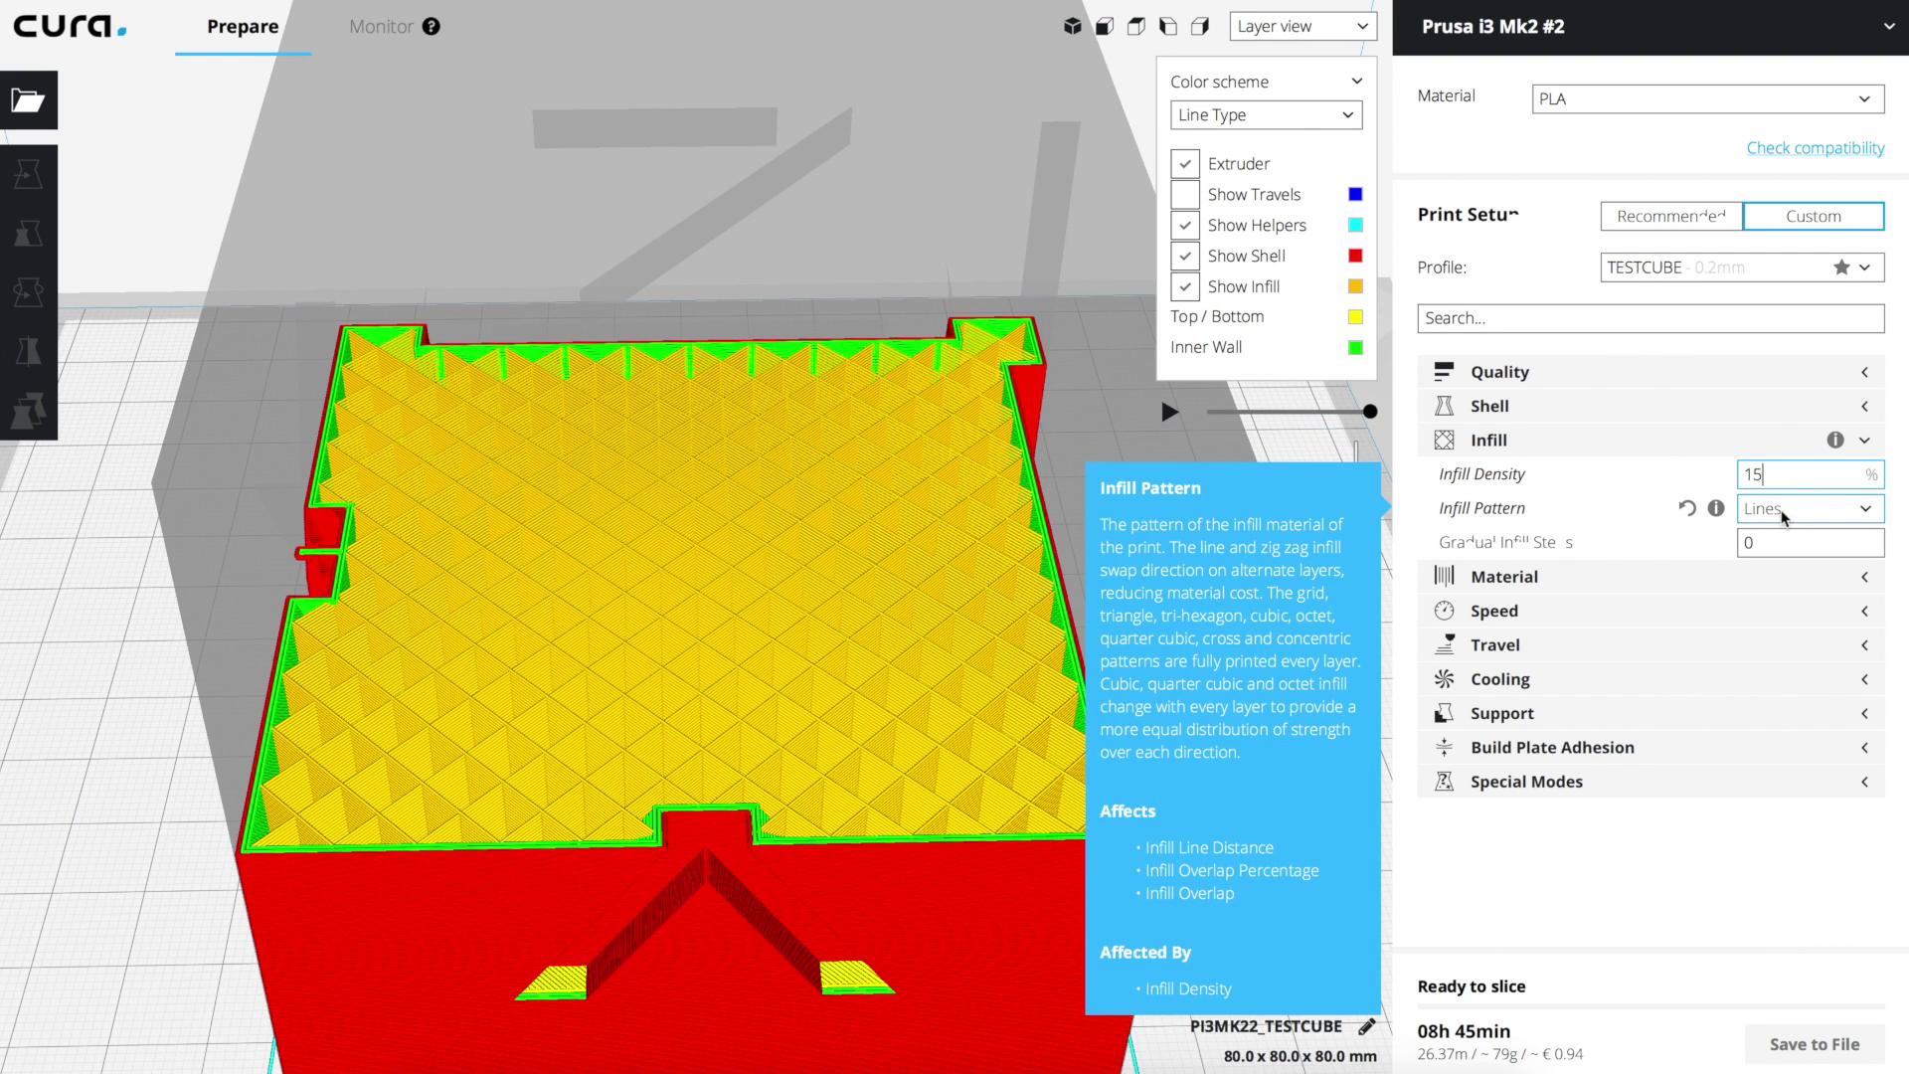
{"action": "left_click", "coordinate": [1800, 508]}
{"action": "left_click", "coordinate": [1778, 593]}
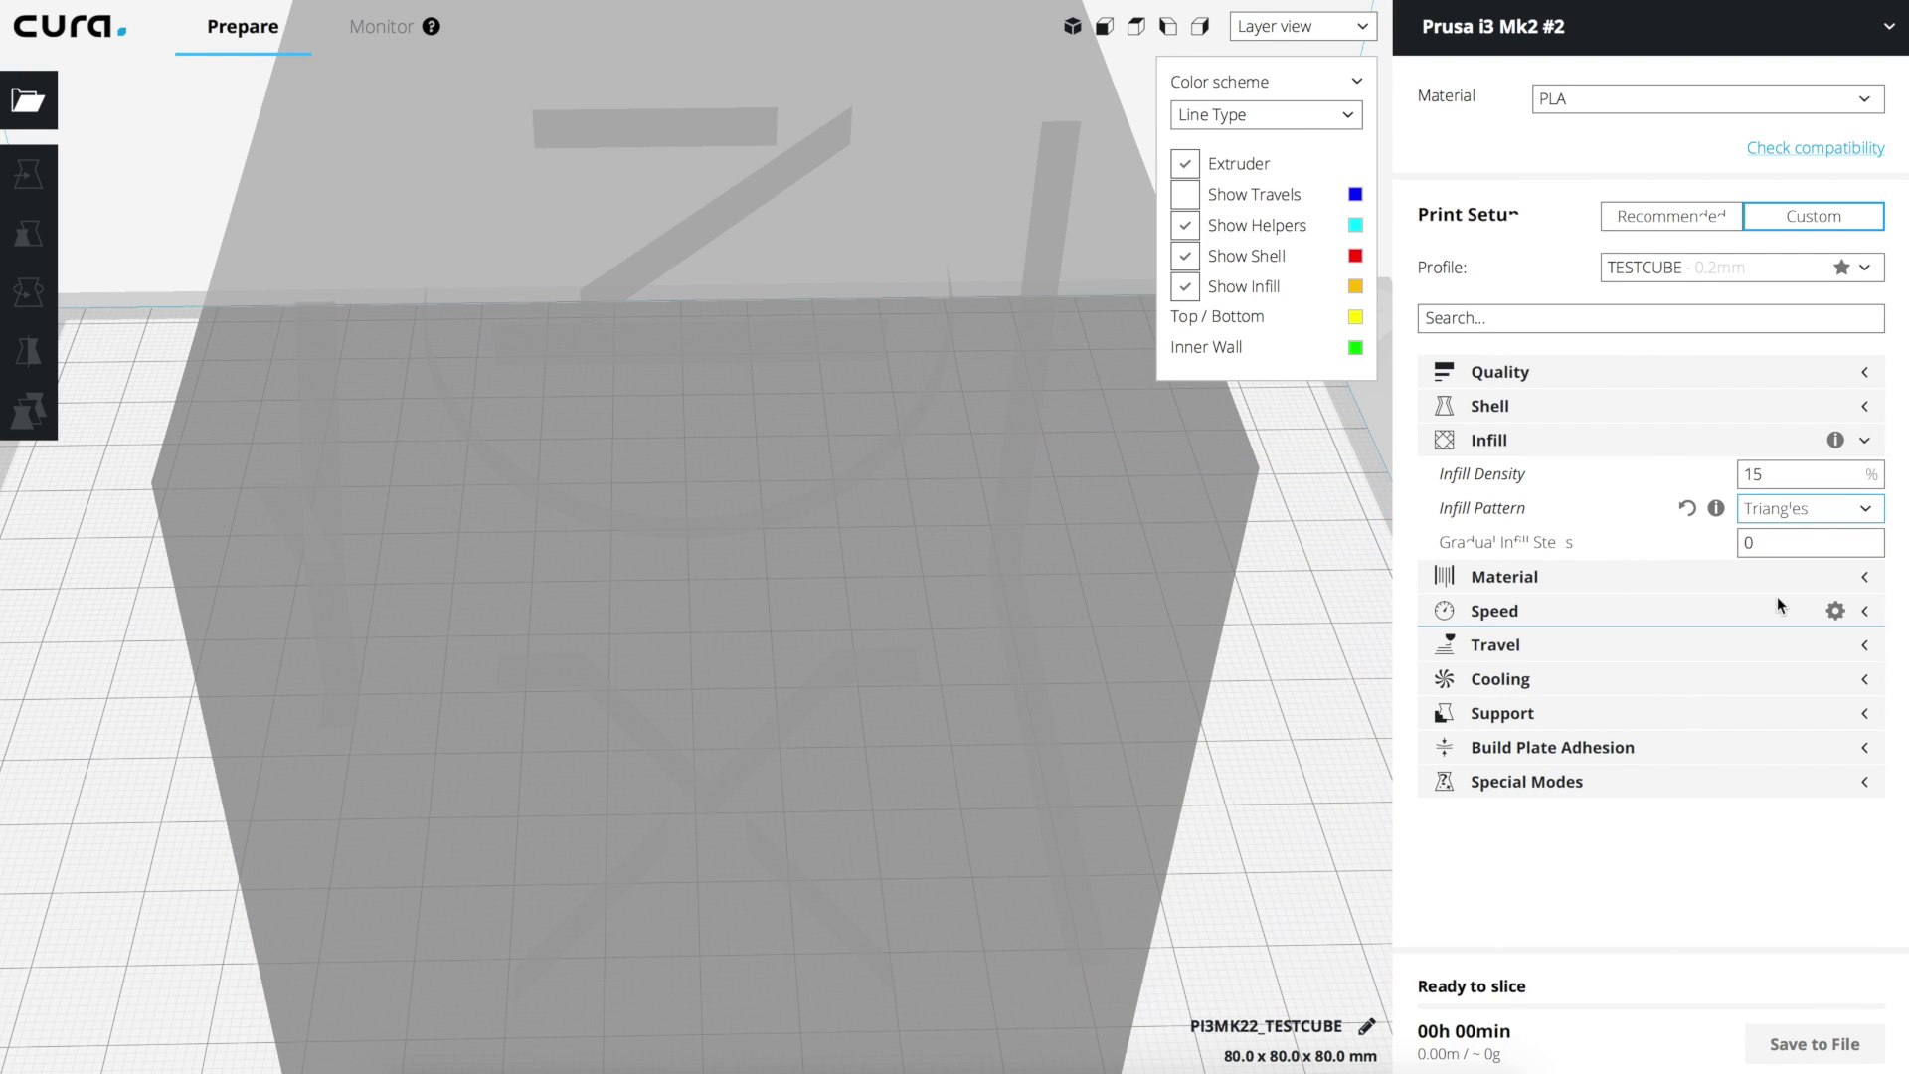
{"action": "scroll", "coordinate": [1224, 730], "scroll_direction": "down", "scroll_amount": 5}
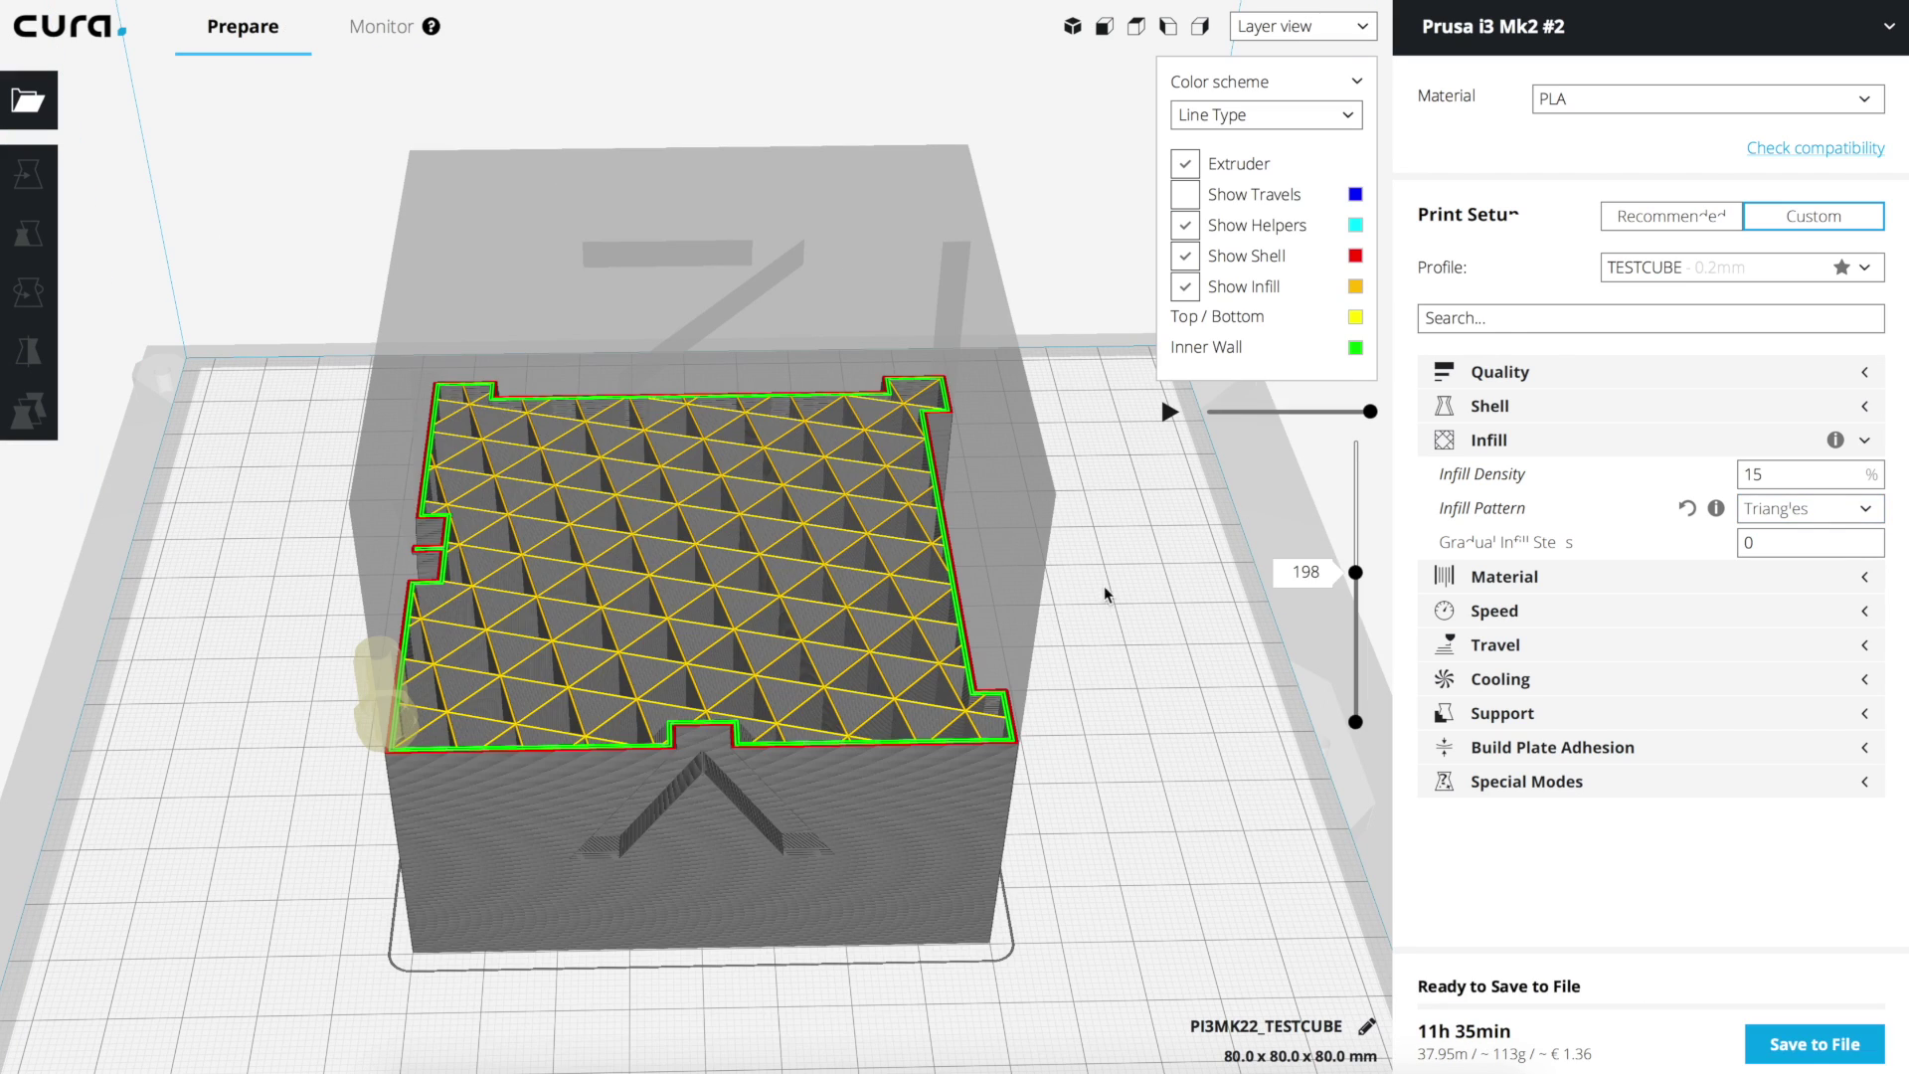
{"action": "mouse_move", "coordinate": [1074, 648]}
{"action": "right_mouse_down"}
{"action": "mouse_move", "coordinate": [1060, 681]}
{"action": "mouse_move", "coordinate": [1268, 615]}
{"action": "right_mouse_up"}
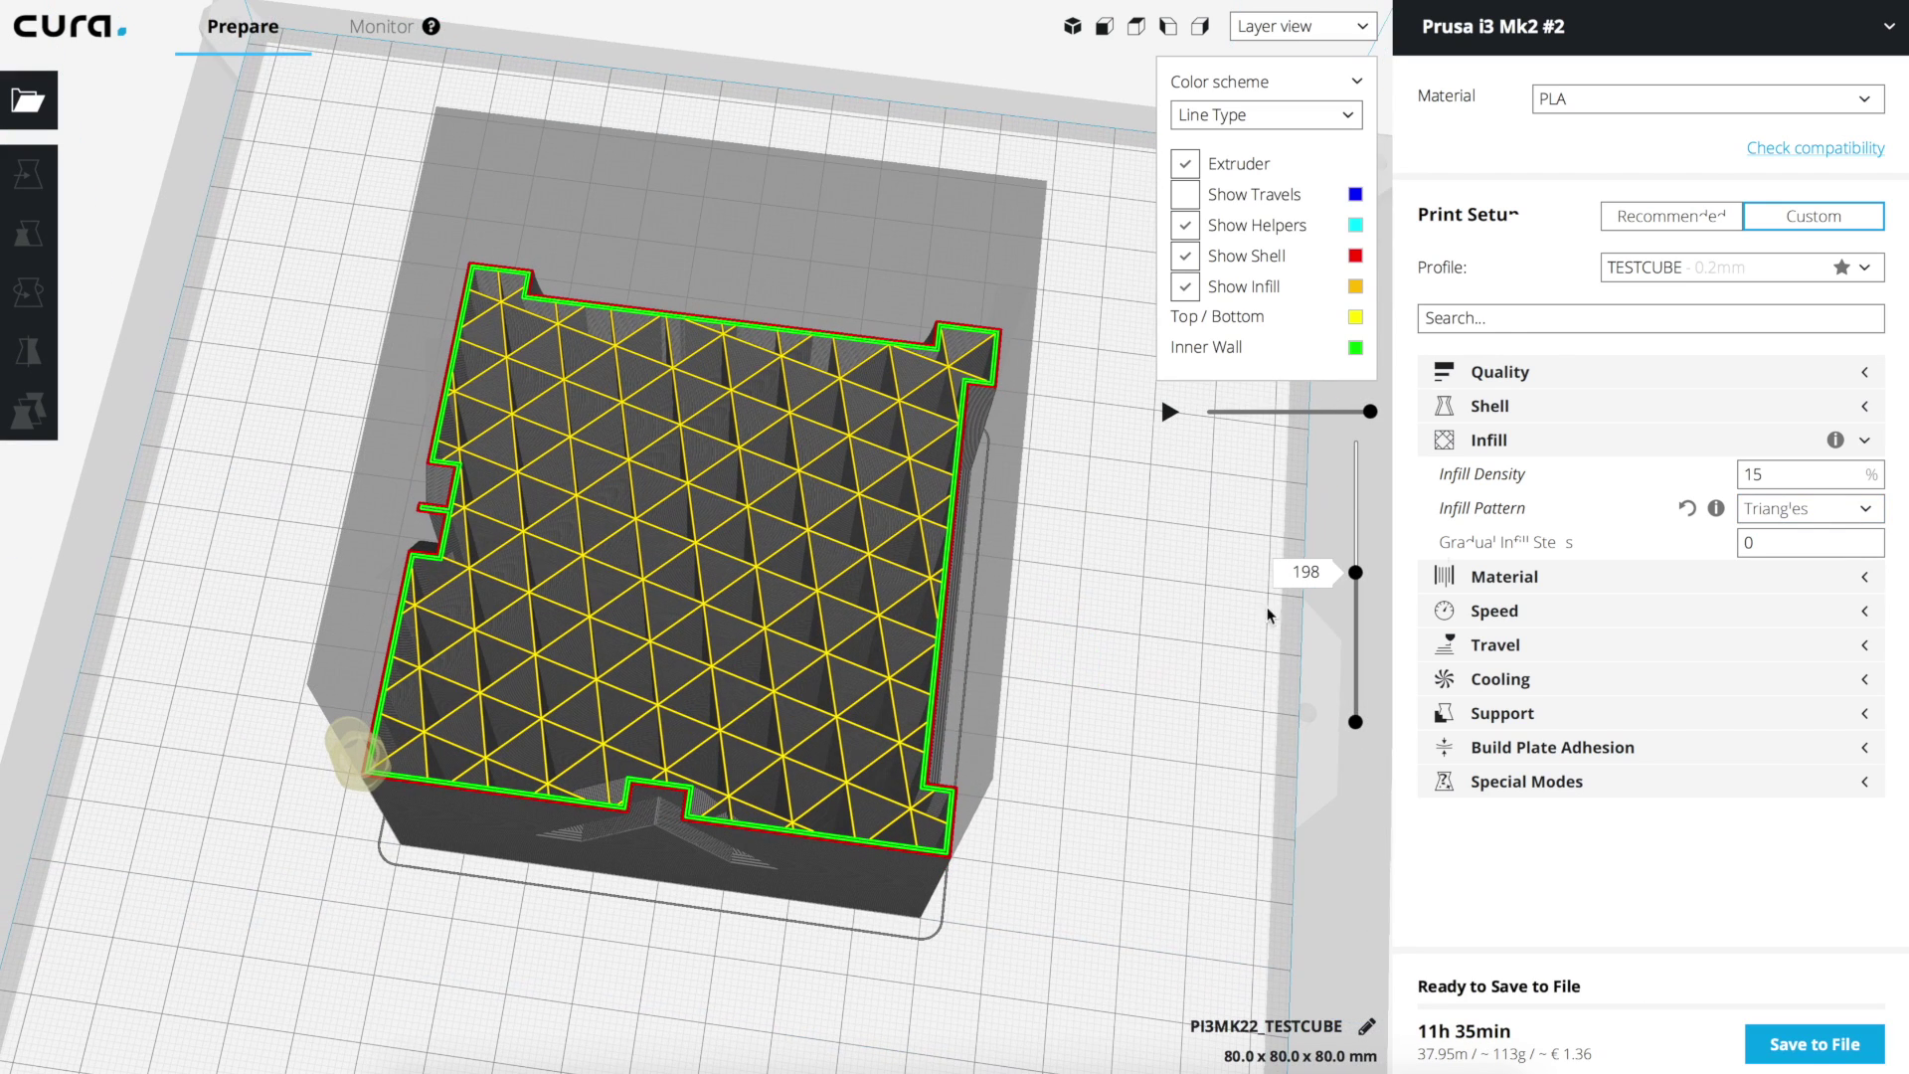
- Try Tri-Hexagon, Cubic, then Cubic Subdivision infill, checking layers 81 and 48
{"action": "left_click", "coordinate": [1785, 511]}
{"action": "left_click", "coordinate": [1778, 631]}
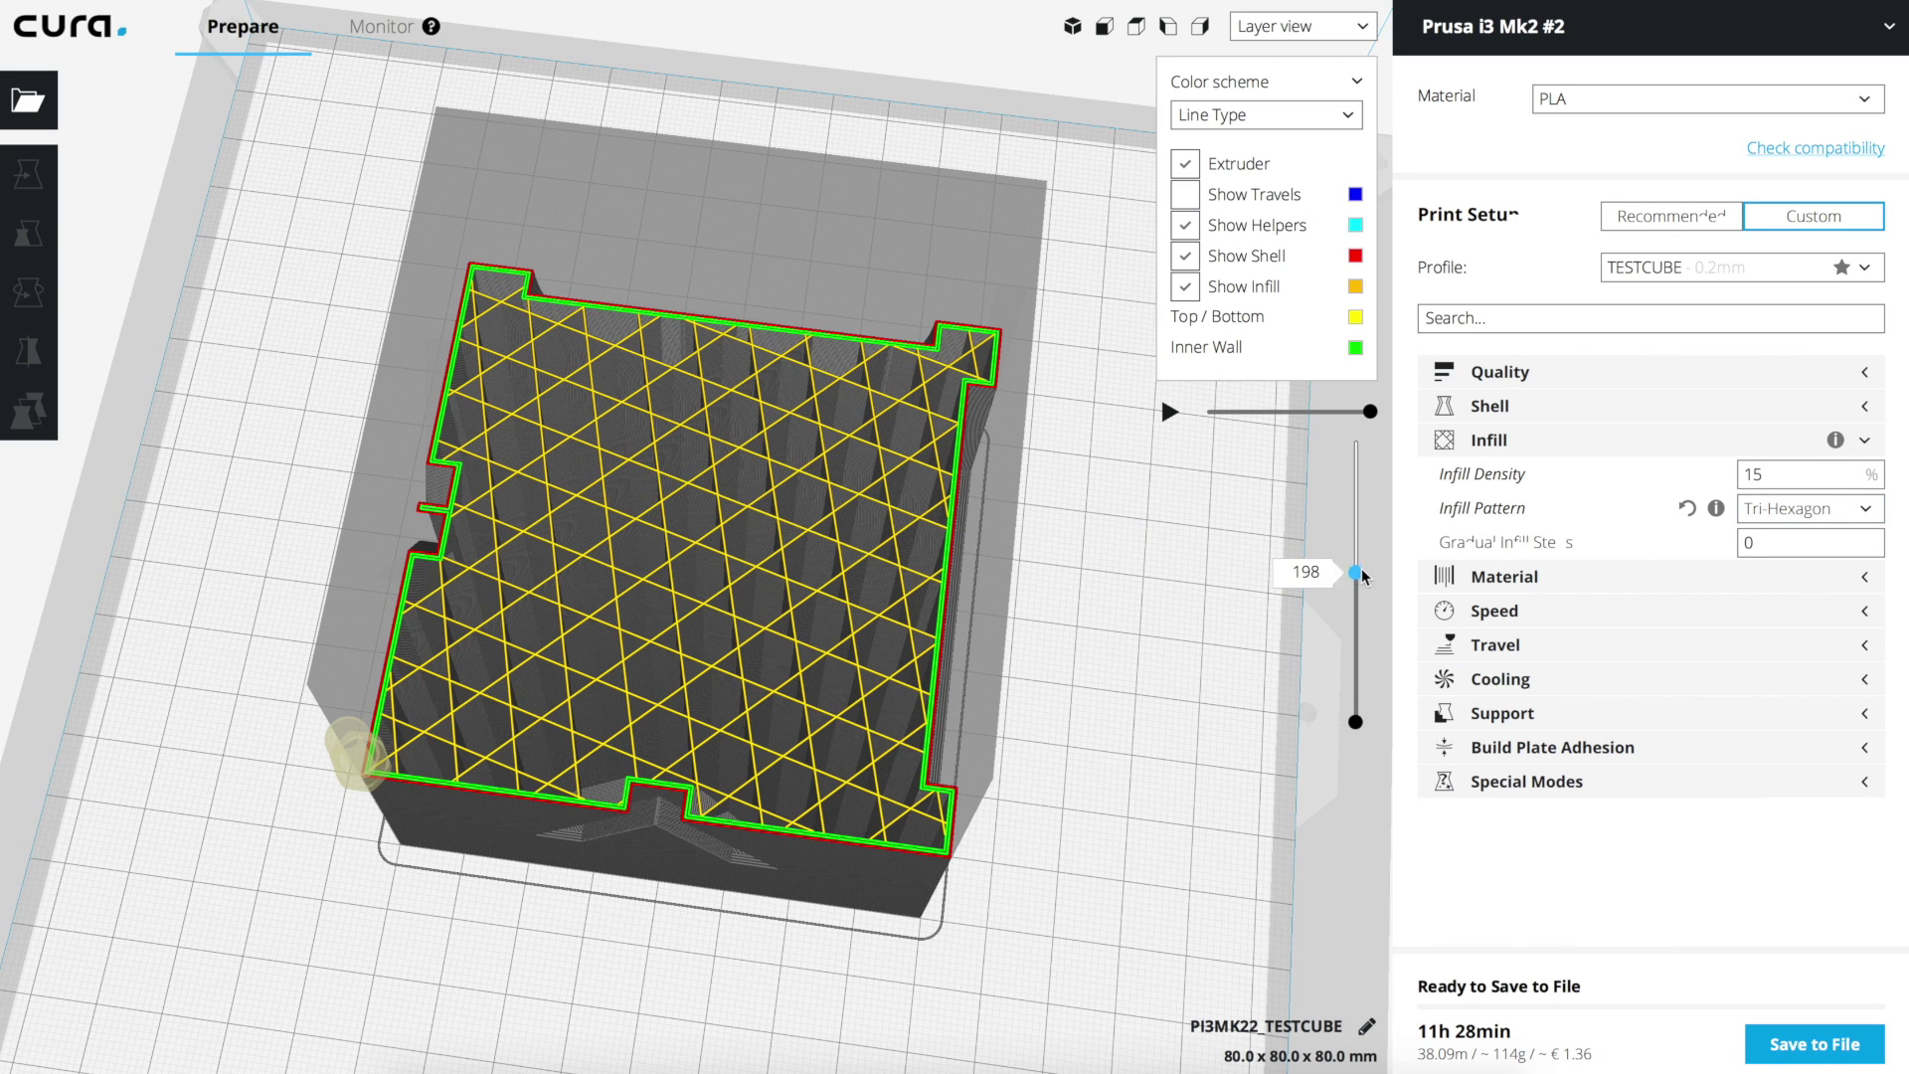
{"action": "left_click", "coordinate": [1768, 507]}
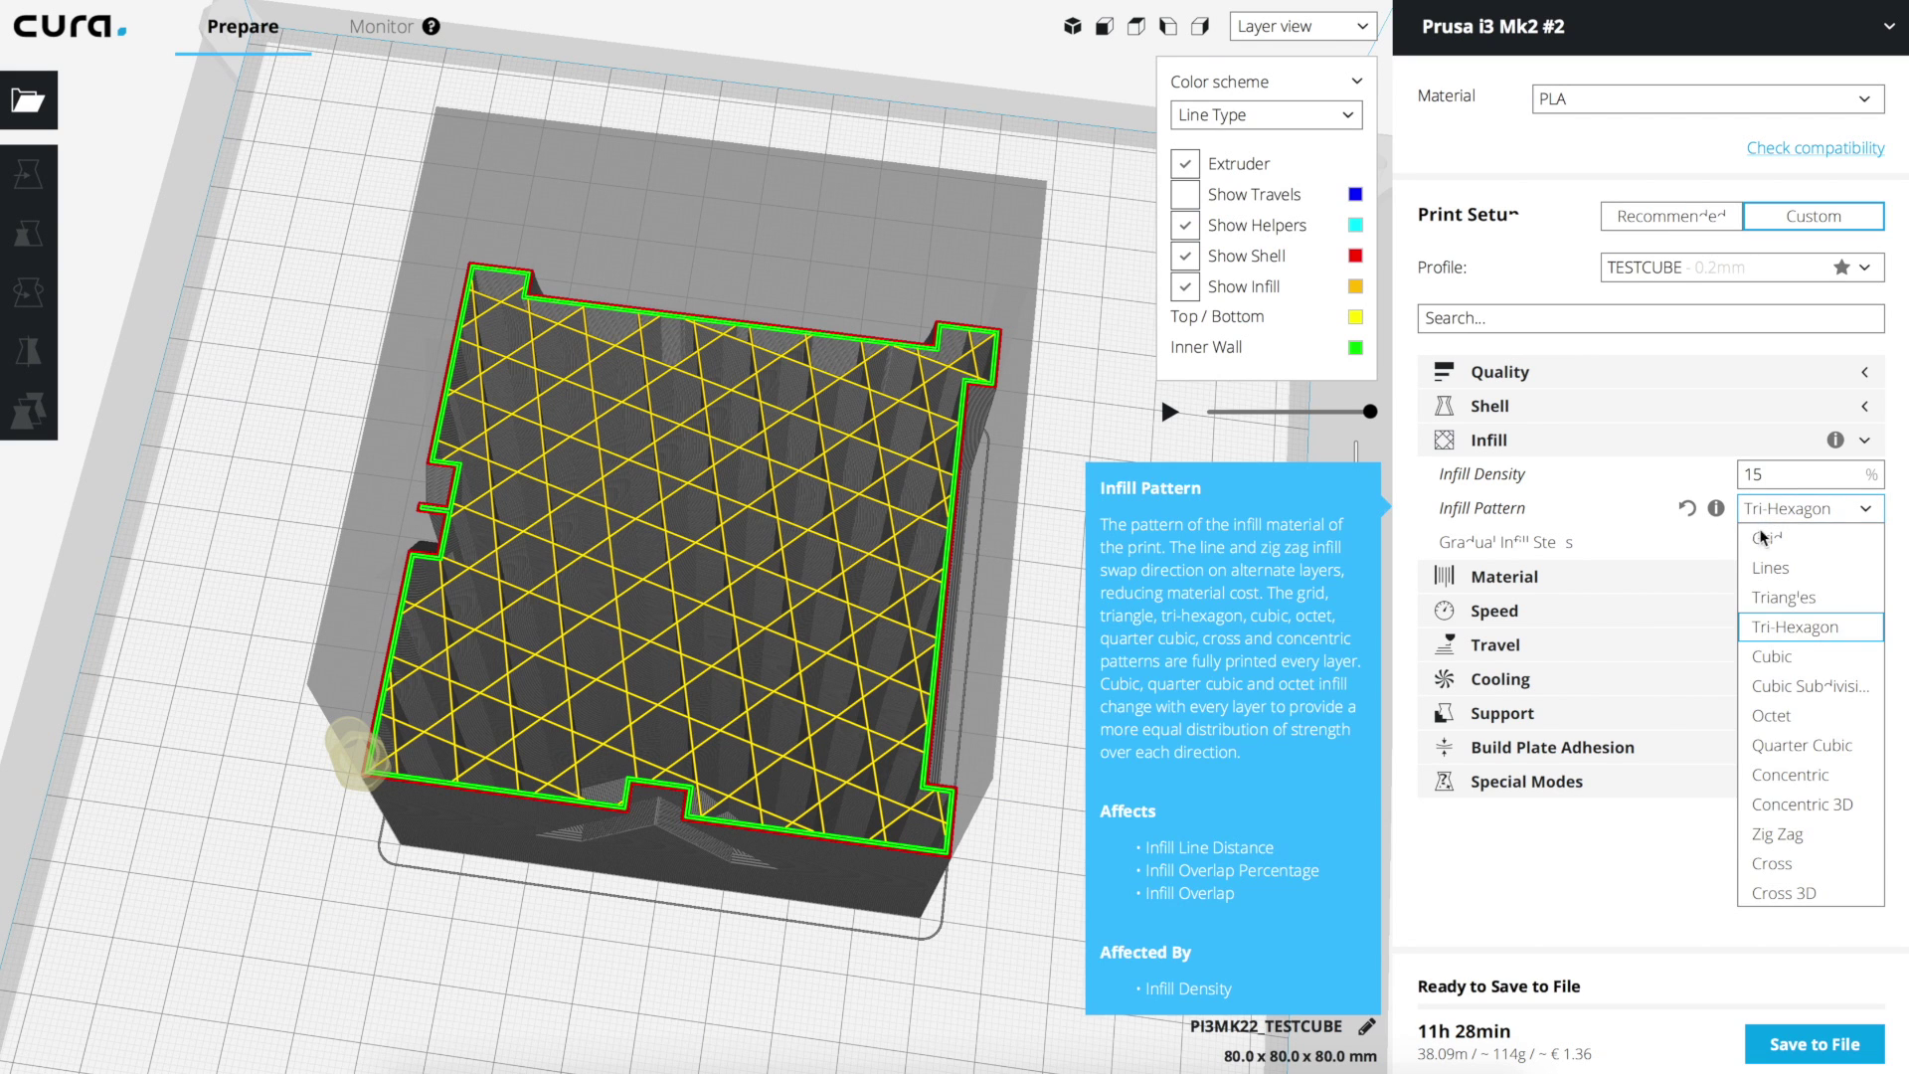
{"action": "left_click", "coordinate": [1786, 662]}
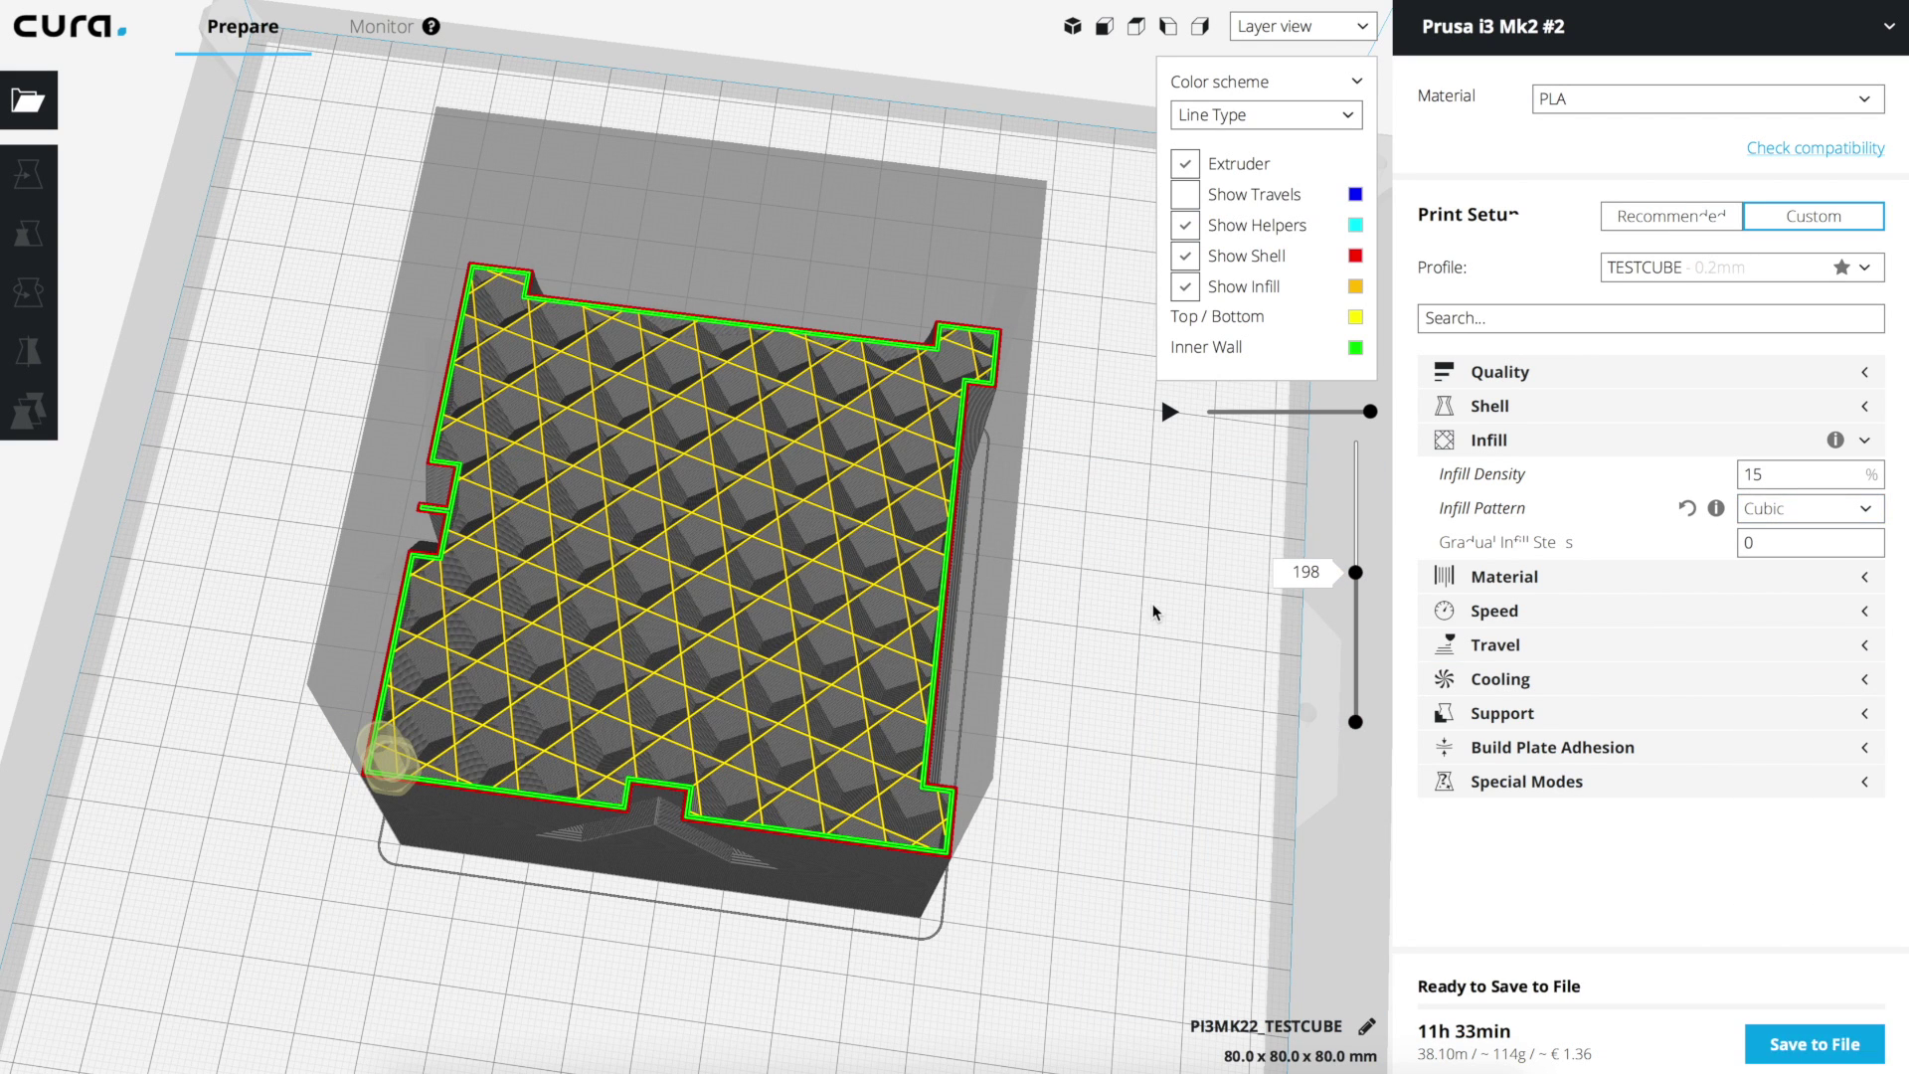
{"action": "mouse_move", "coordinate": [1360, 579]}
{"action": "left_mouse_down"}
{"action": "mouse_move", "coordinate": [1350, 671]}
{"action": "mouse_move", "coordinate": [1355, 577]}
{"action": "left_mouse_up"}
{"action": "left_click", "coordinate": [1775, 508]}
{"action": "left_click", "coordinate": [1780, 691]}
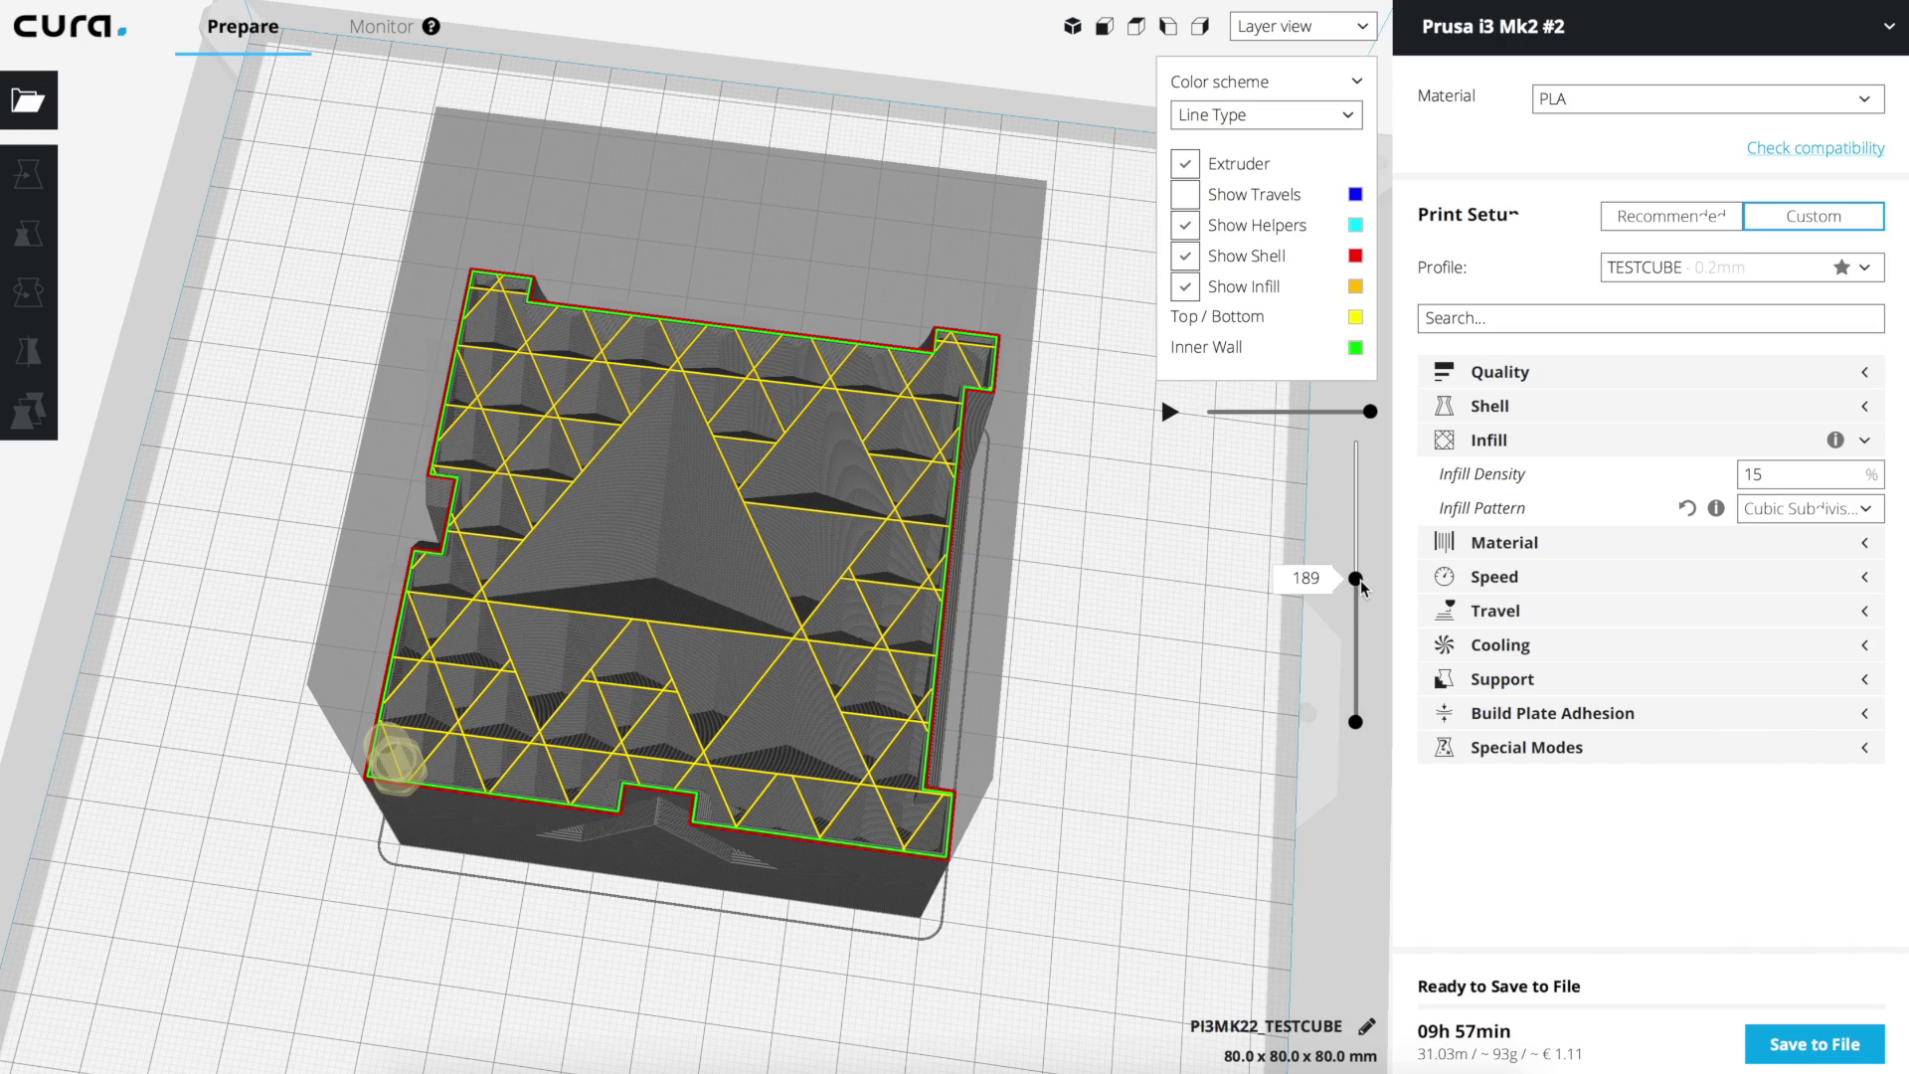
{"action": "mouse_move", "coordinate": [1361, 581]}
{"action": "left_mouse_down"}
{"action": "mouse_move", "coordinate": [1363, 686]}
{"action": "mouse_move", "coordinate": [1389, 453]}
{"action": "mouse_move", "coordinate": [1380, 584]}
{"action": "left_mouse_up"}
- Try the Octet and Quarter Cubic infill patterns, inspecting lower layers around 146
{"action": "left_click", "coordinate": [1795, 510]}
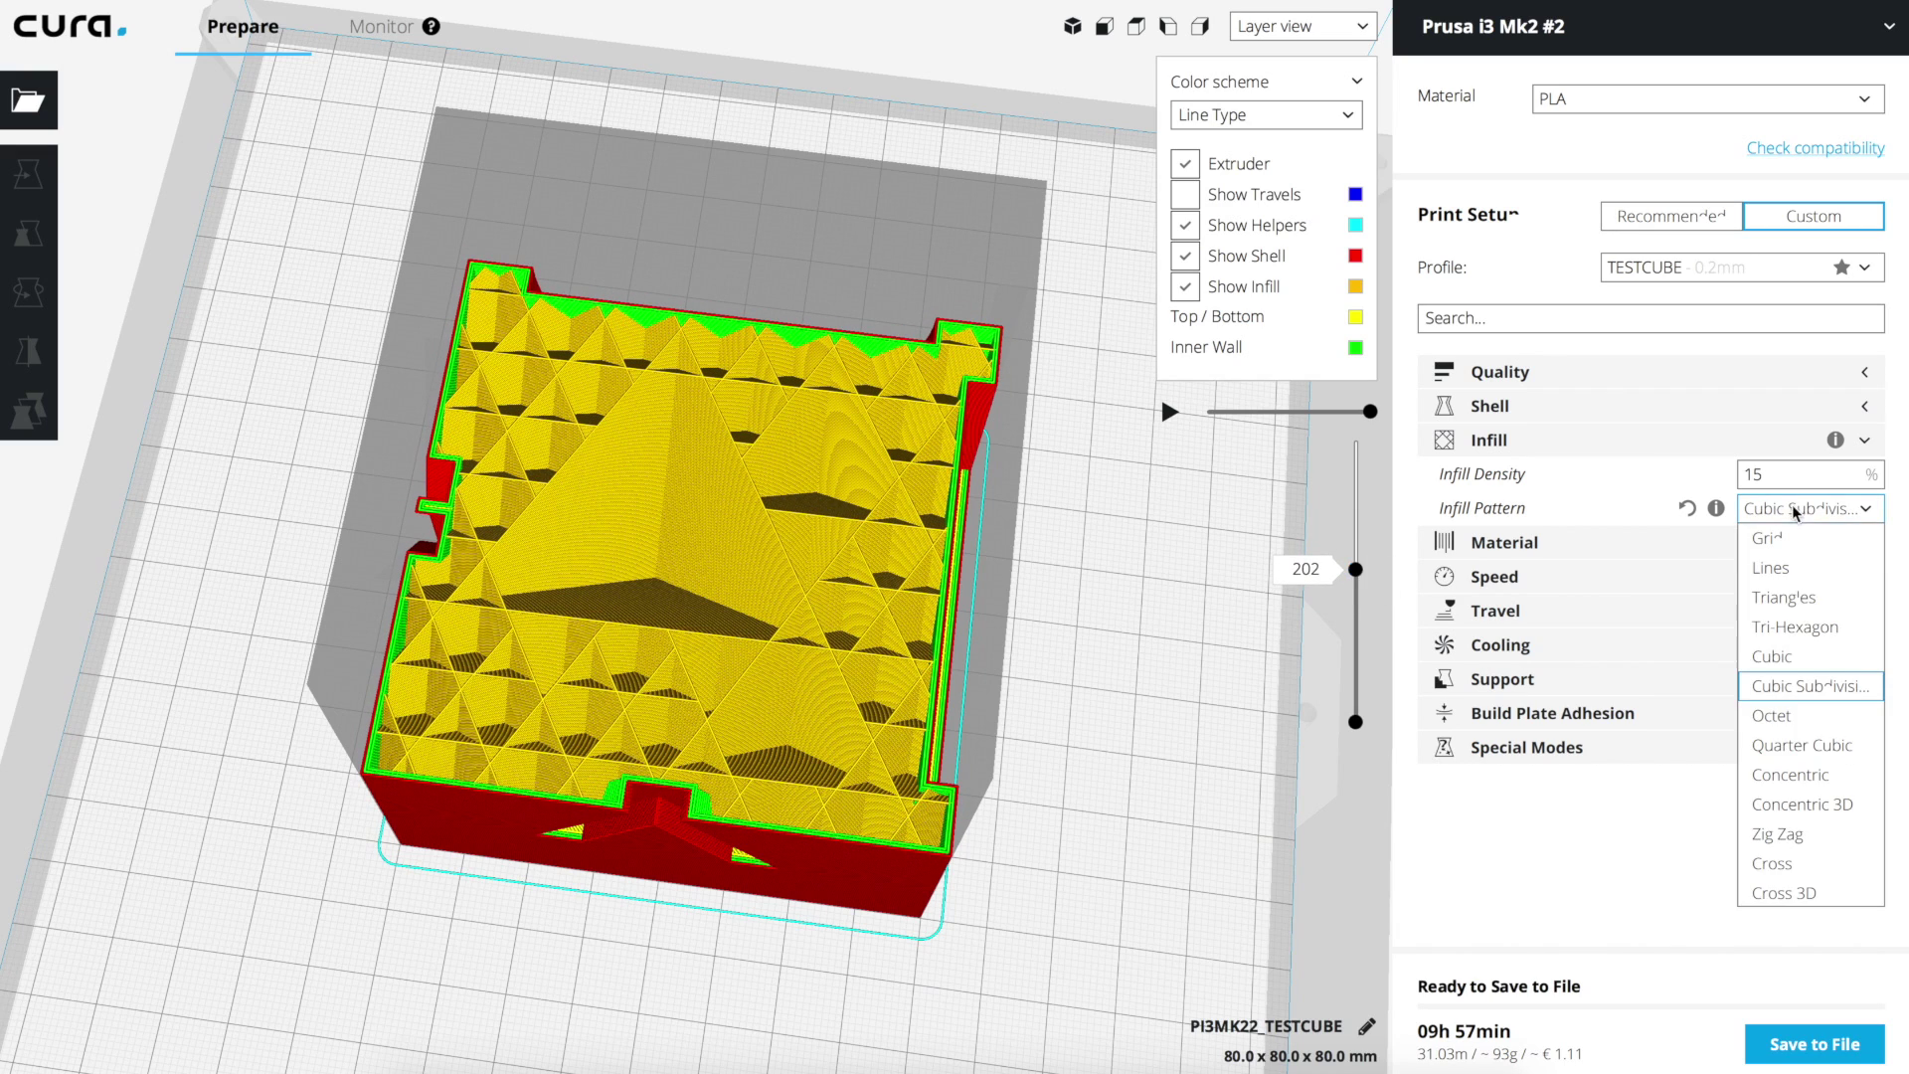
{"action": "left_click", "coordinate": [1805, 717]}
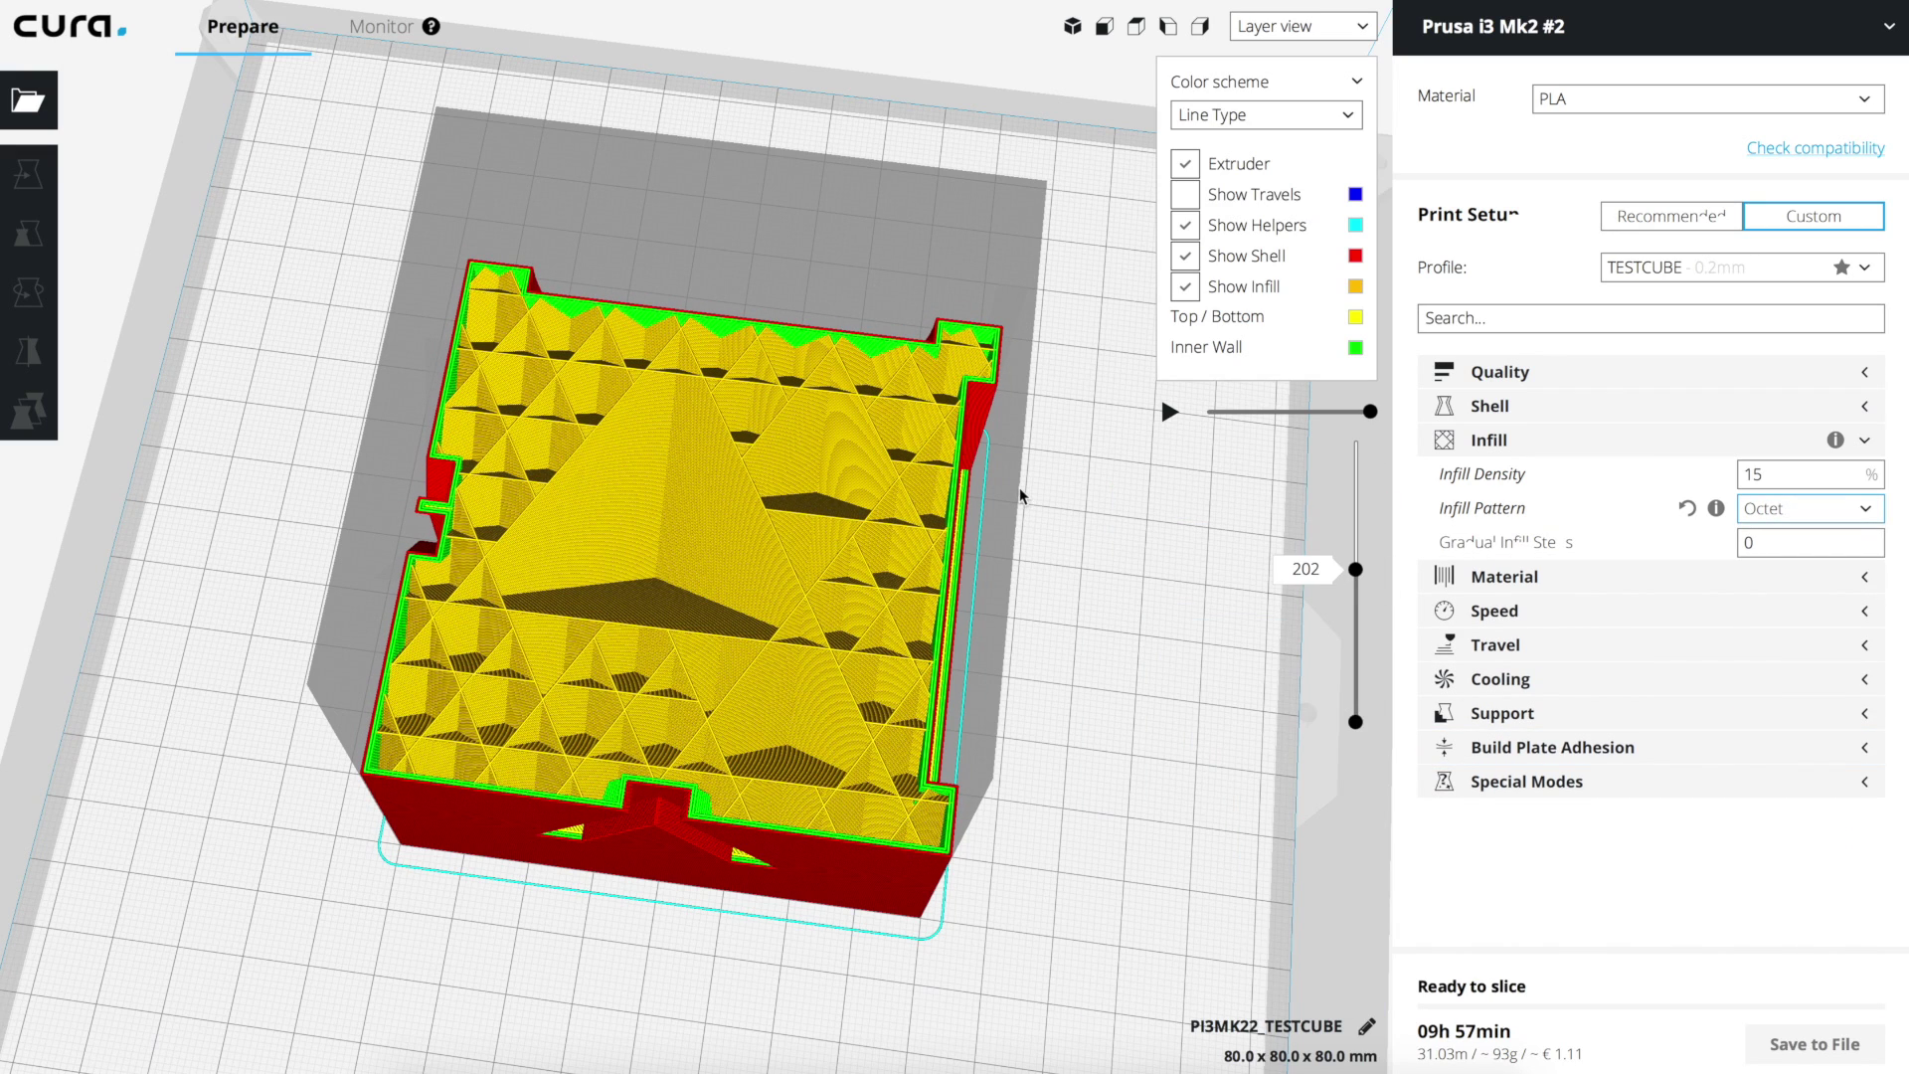
{"action": "mouse_move", "coordinate": [1354, 575]}
{"action": "left_mouse_down"}
{"action": "mouse_move", "coordinate": [1353, 629]}
{"action": "mouse_move", "coordinate": [1354, 553]}
{"action": "left_mouse_up"}
{"action": "left_click", "coordinate": [1760, 511]}
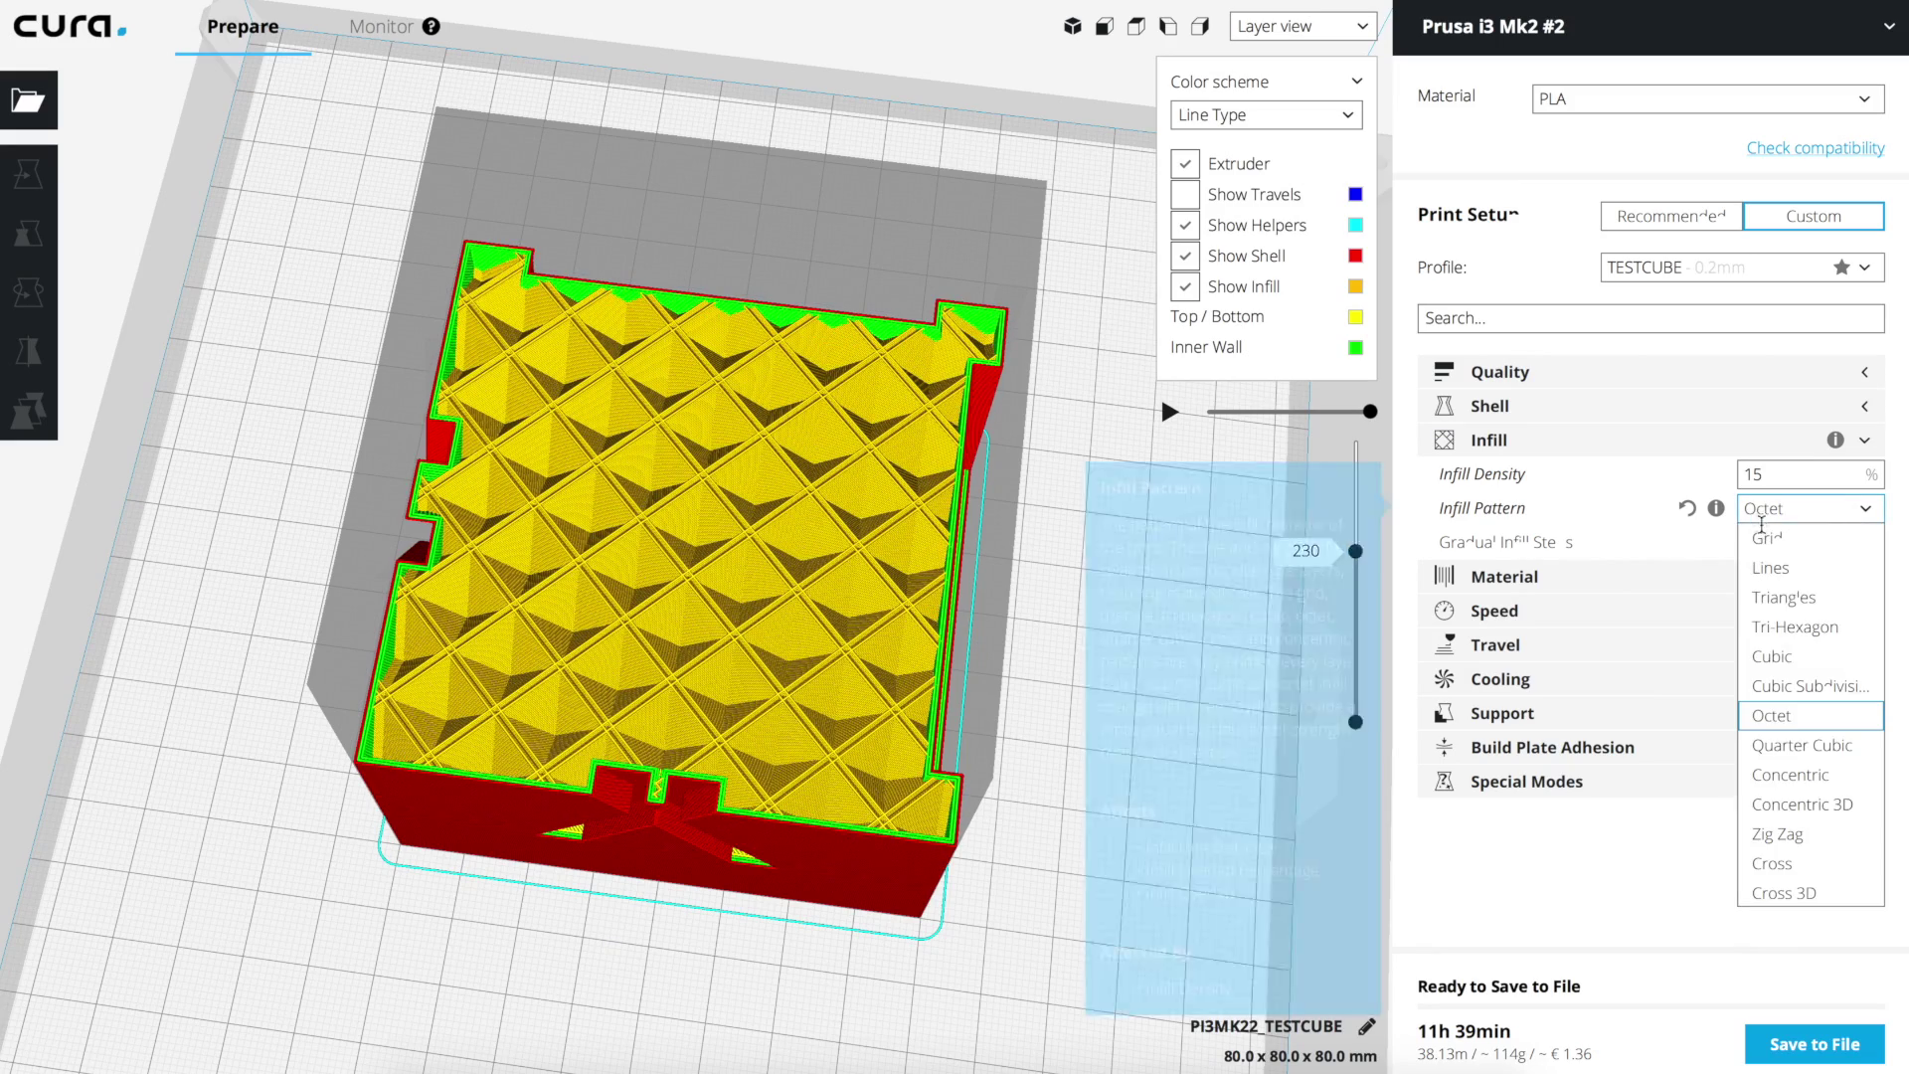
{"action": "left_click", "coordinate": [1780, 748]}
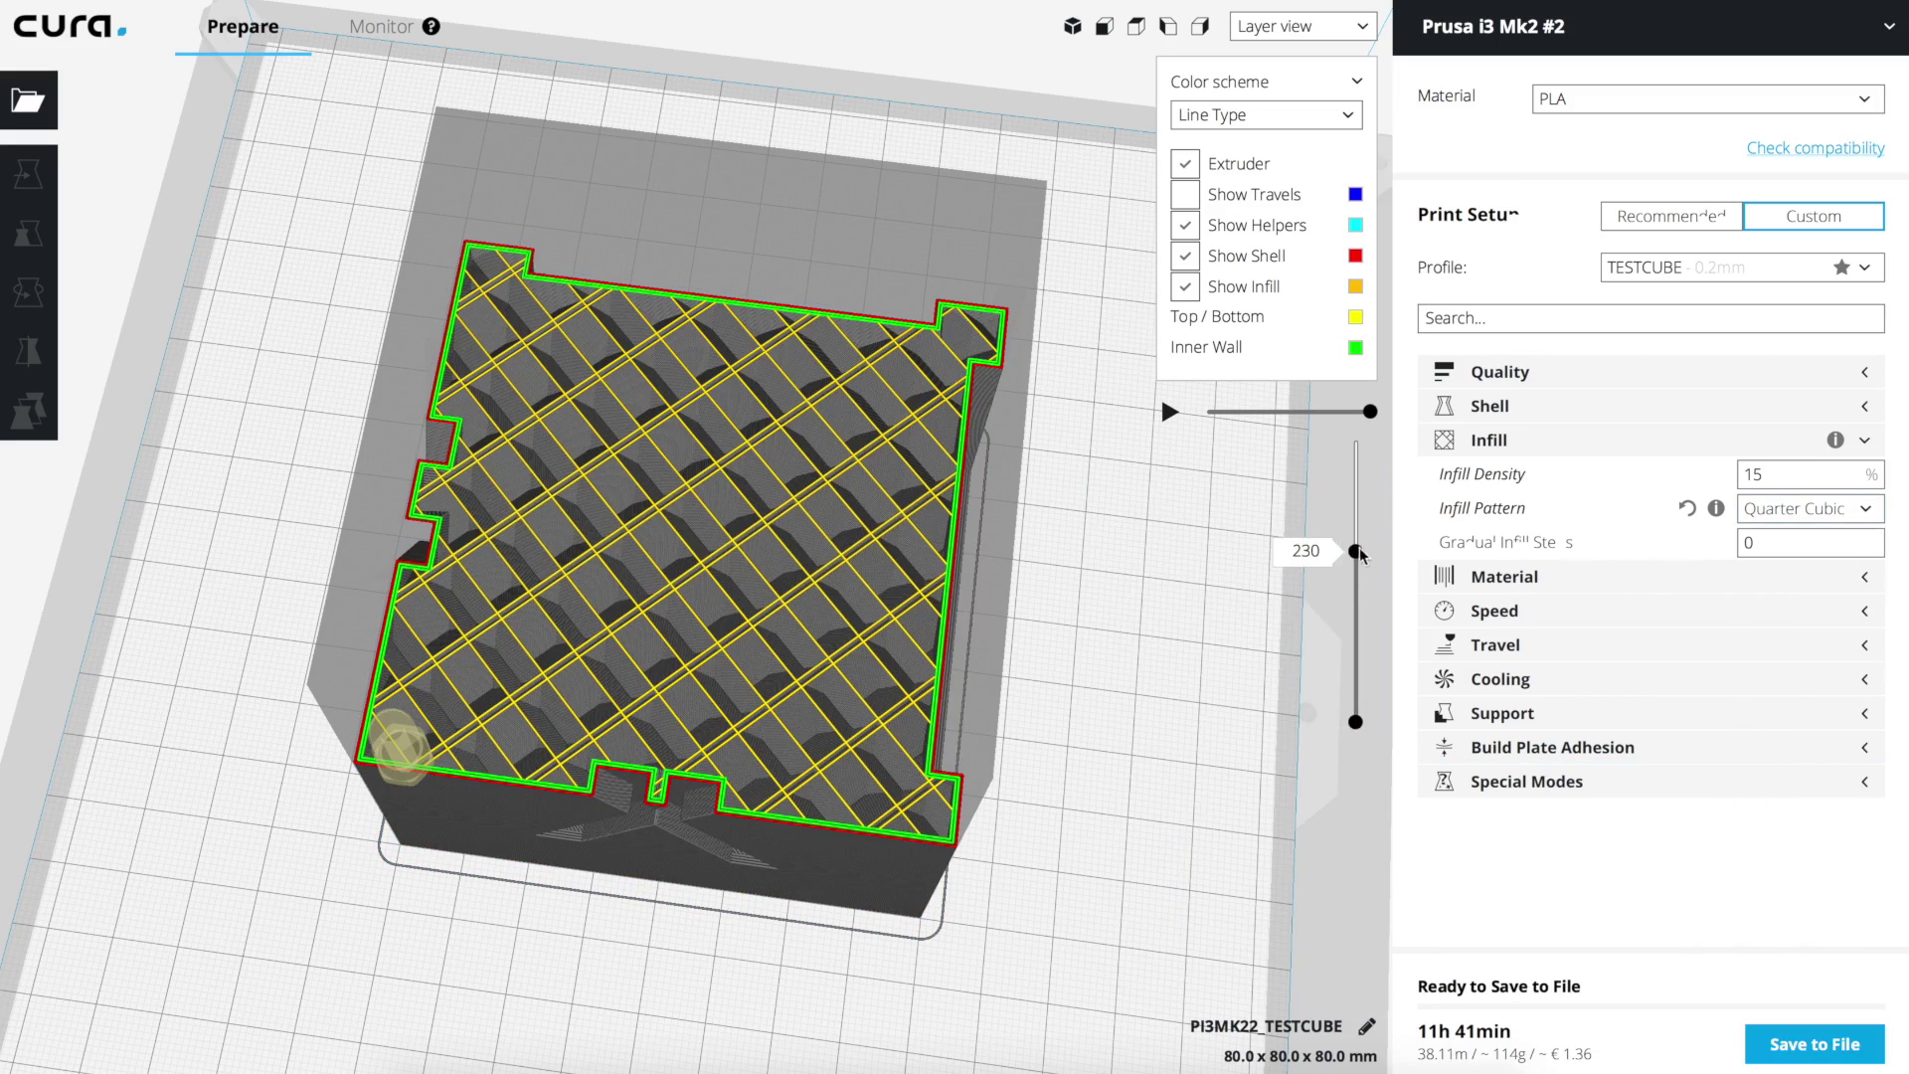
{"action": "left_click_drag", "start_coordinate": [1359, 554], "coordinate": [1345, 607]}
{"action": "scroll", "coordinate": [1345, 607], "scroll_direction": "up", "scroll_amount": 5}
- Switch to Concentric infill and scrub the preview around layers 98 and 79
{"action": "left_click", "coordinate": [1830, 509]}
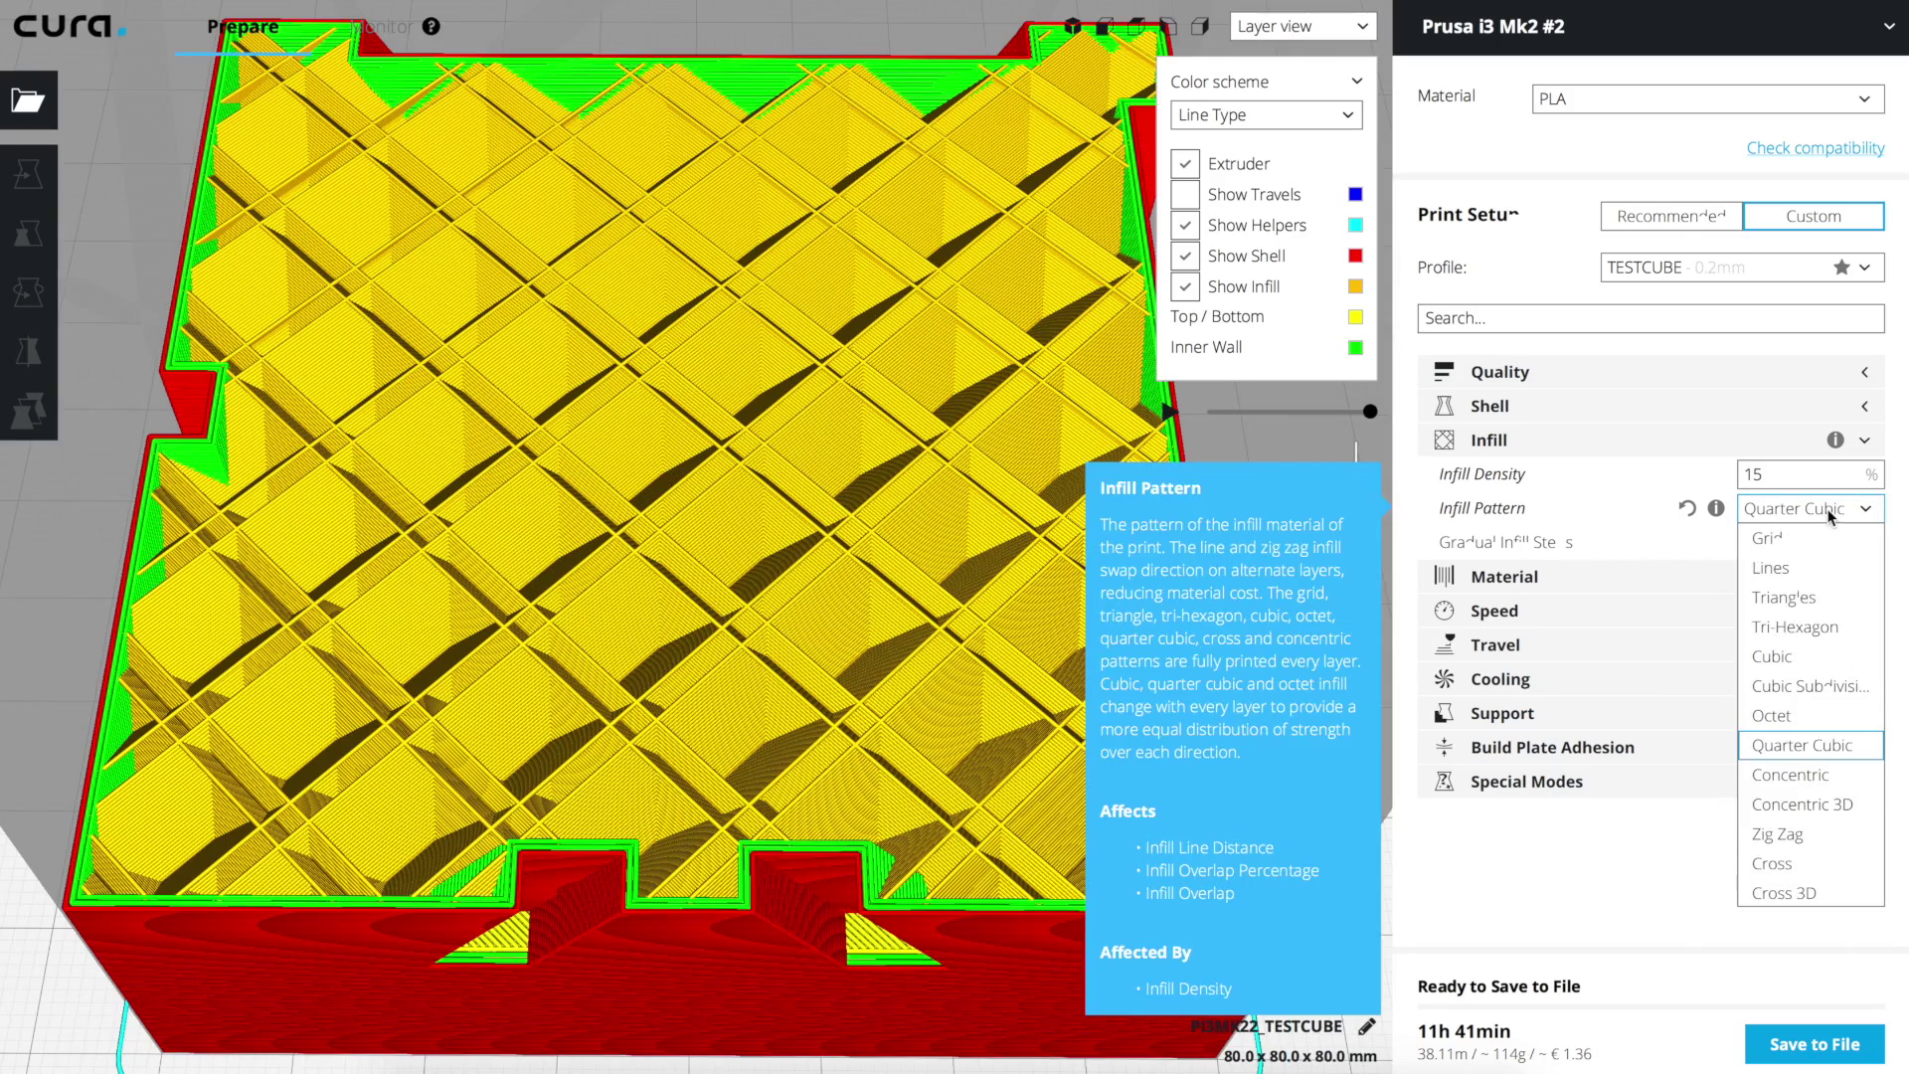
{"action": "left_click", "coordinate": [1798, 771]}
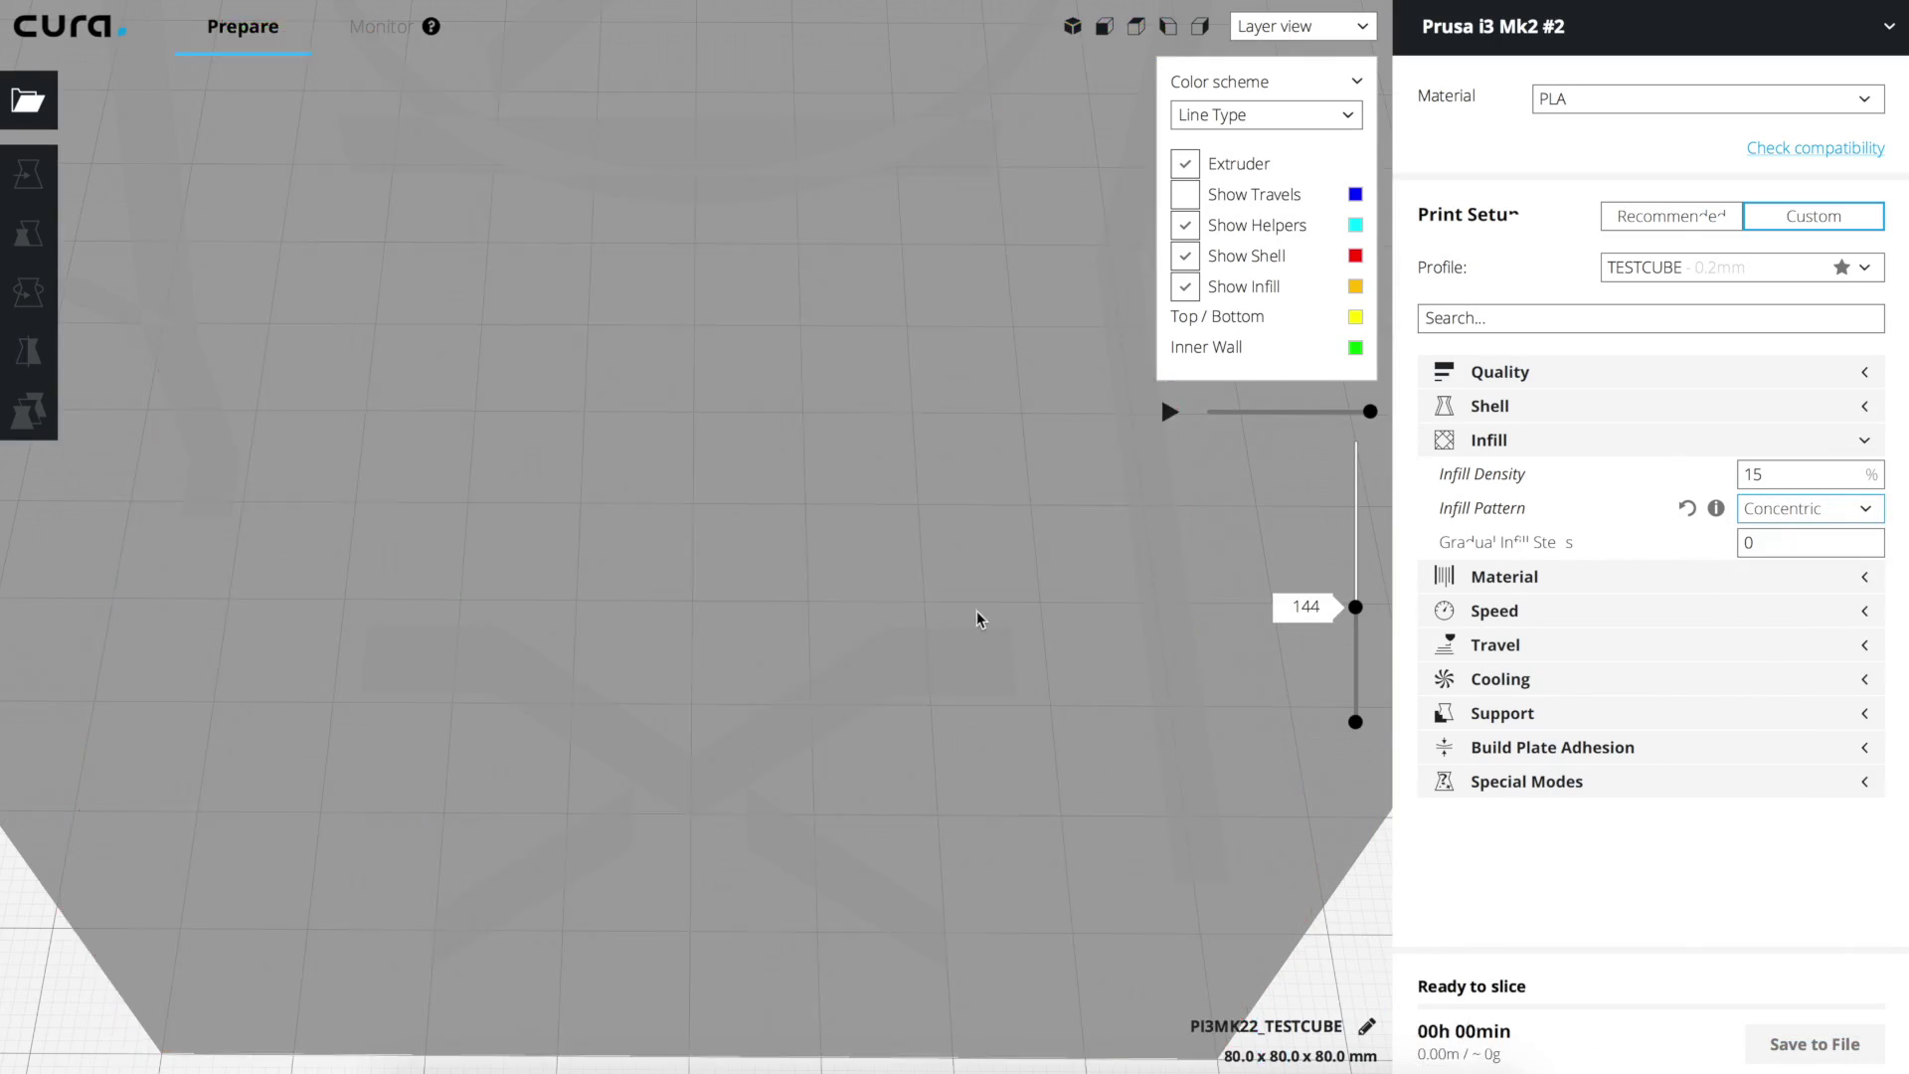
{"action": "scroll", "coordinate": [1339, 636], "scroll_direction": "down", "scroll_amount": 5}
{"action": "left_click_drag", "start_coordinate": [1345, 641], "coordinate": [1344, 723]}
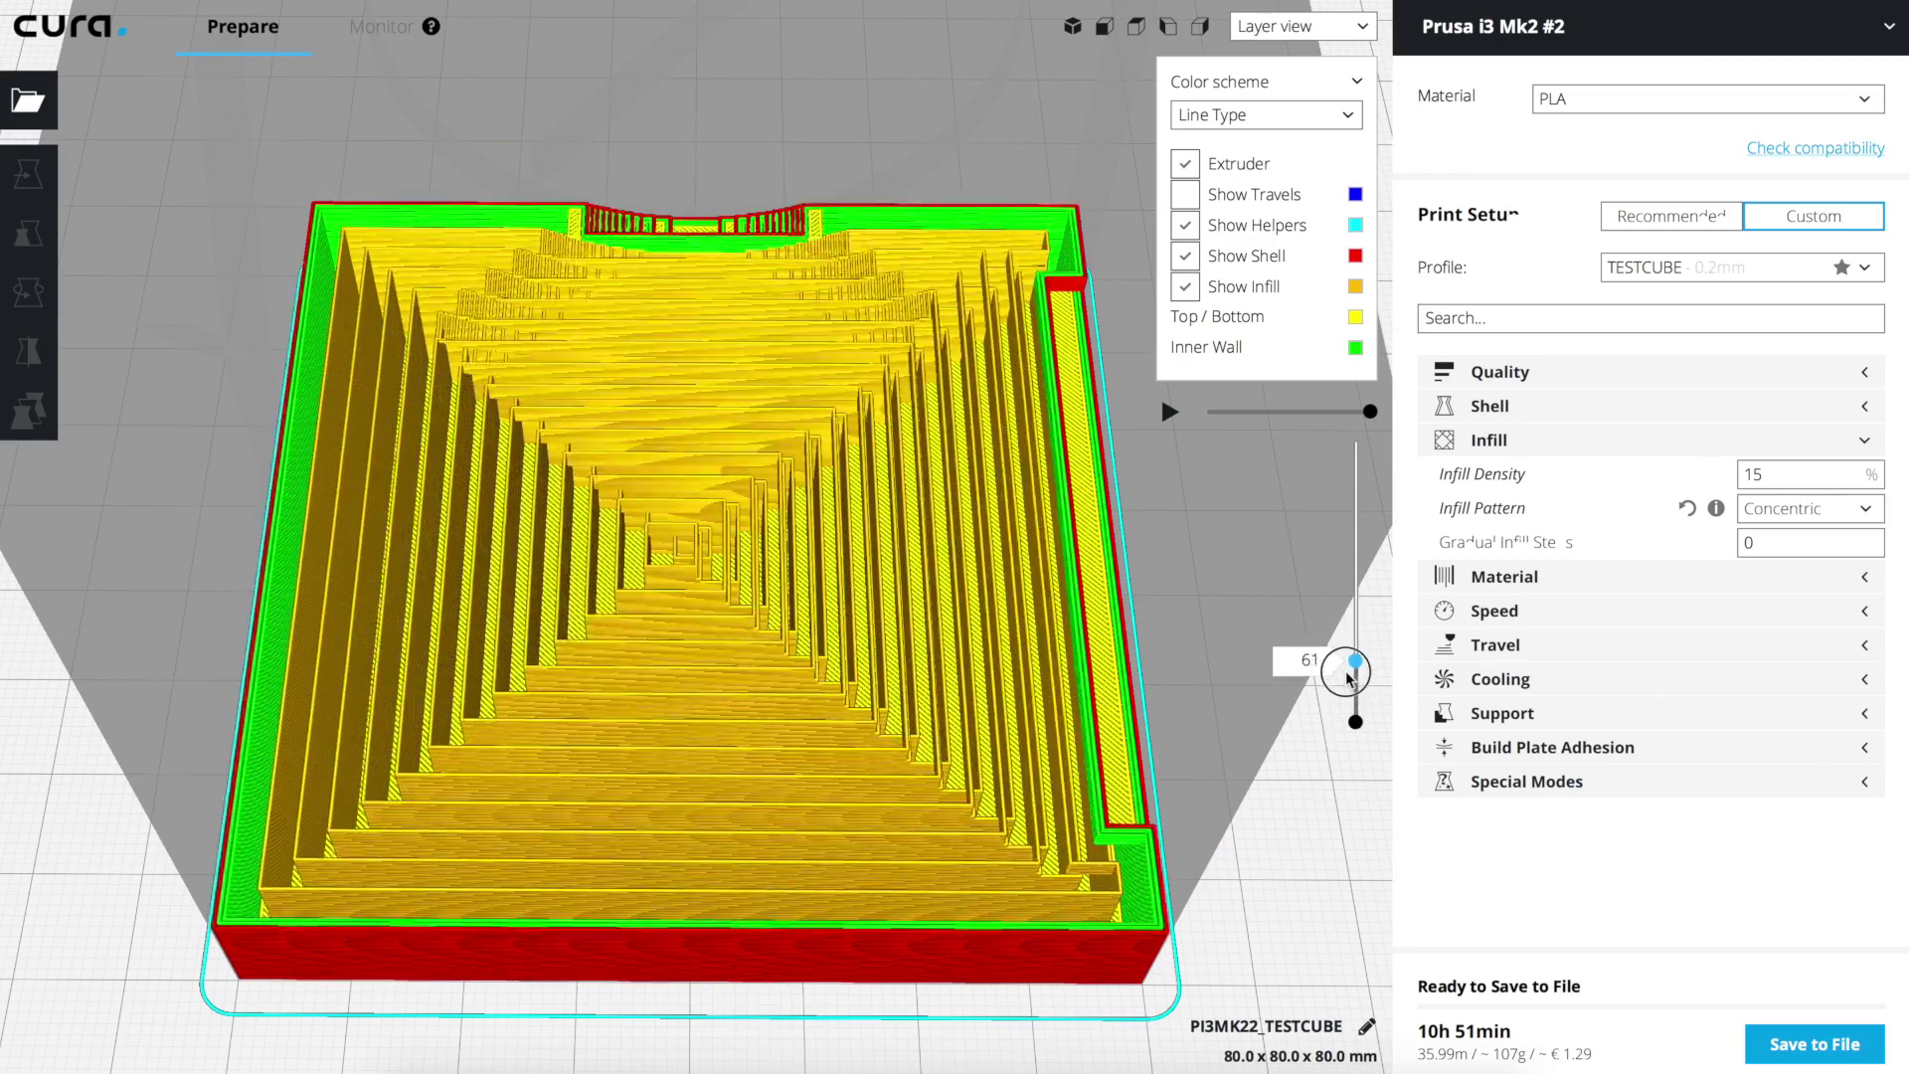
{"action": "left_click_drag", "start_coordinate": [1349, 671], "coordinate": [1386, 610]}
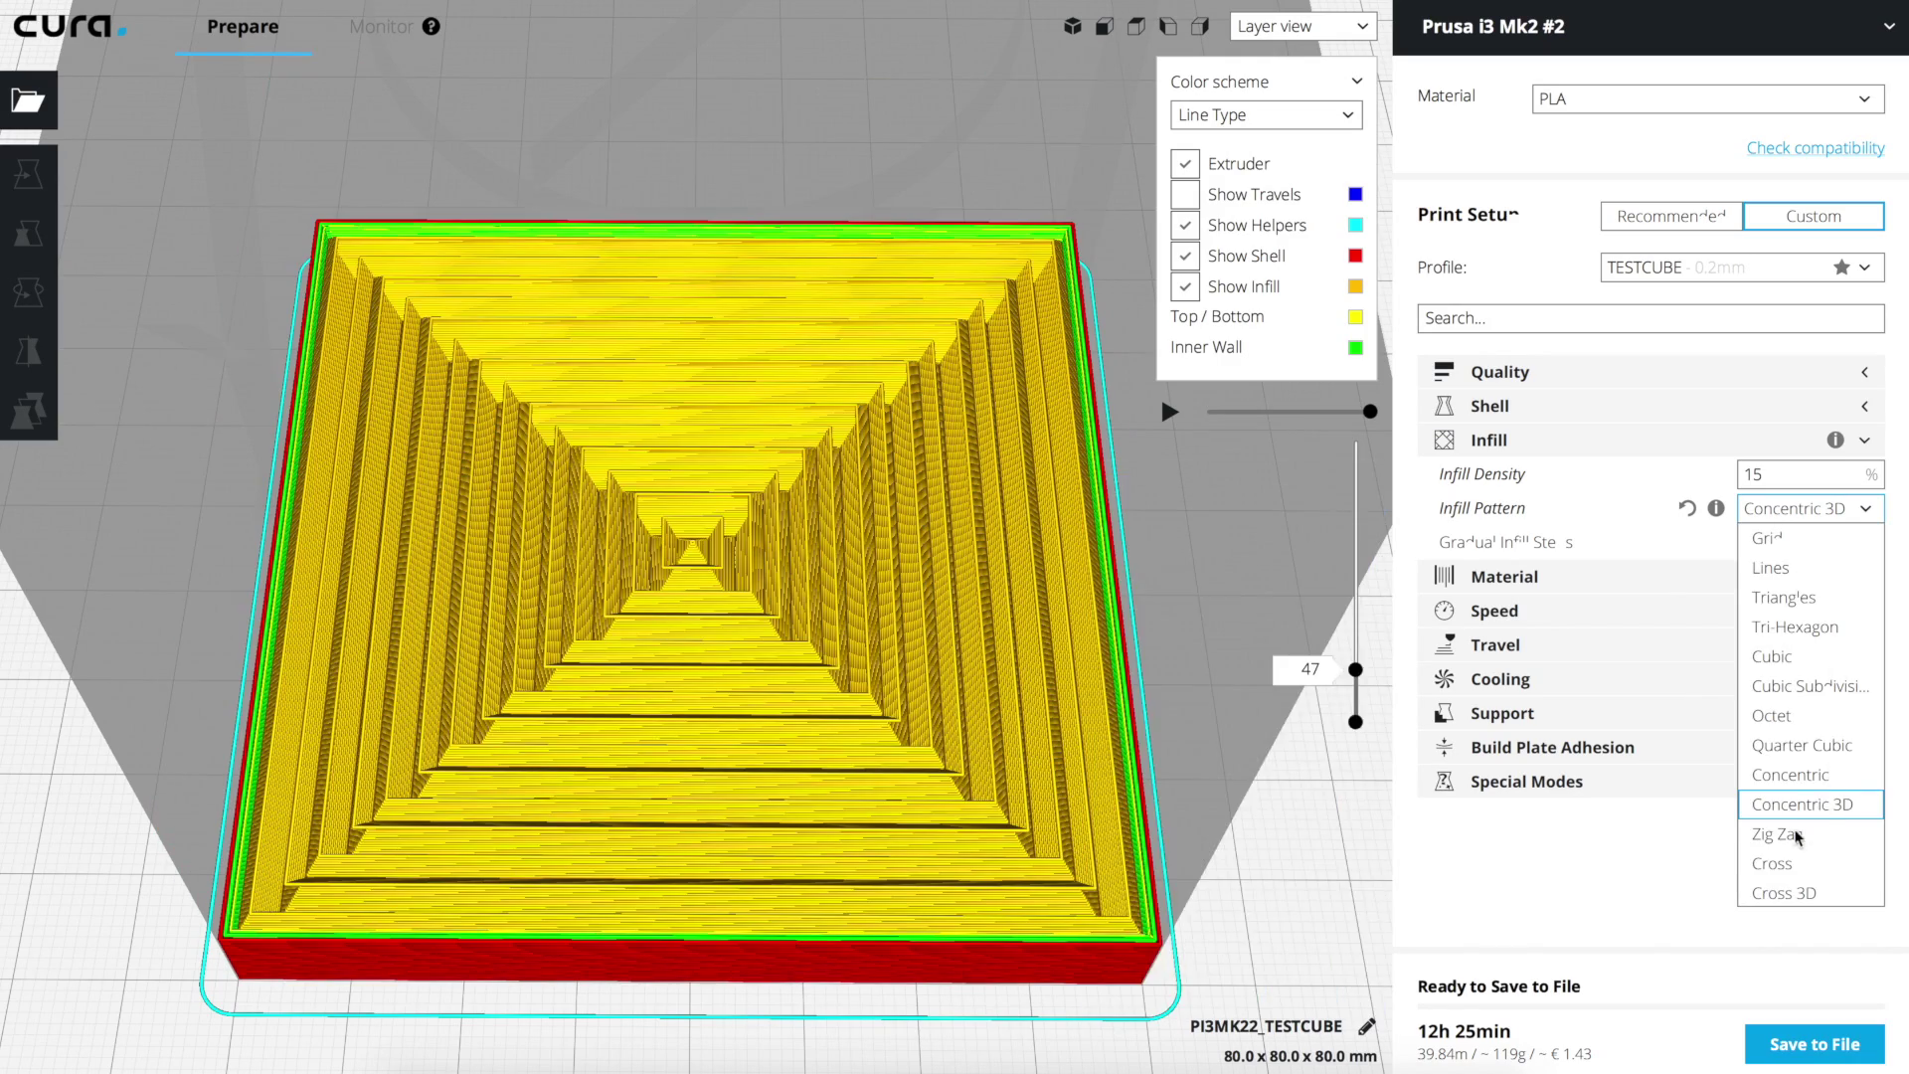
- Try Zig Zag and then Cross infill, raising the preview from layer 47 to 100
{"action": "left_click", "coordinate": [1780, 834]}
{"action": "scroll", "coordinate": [988, 796], "scroll_direction": "up", "scroll_amount": 5}
{"action": "middle_click_drag", "start_coordinate": [1091, 801], "coordinate": [1031, 684]}
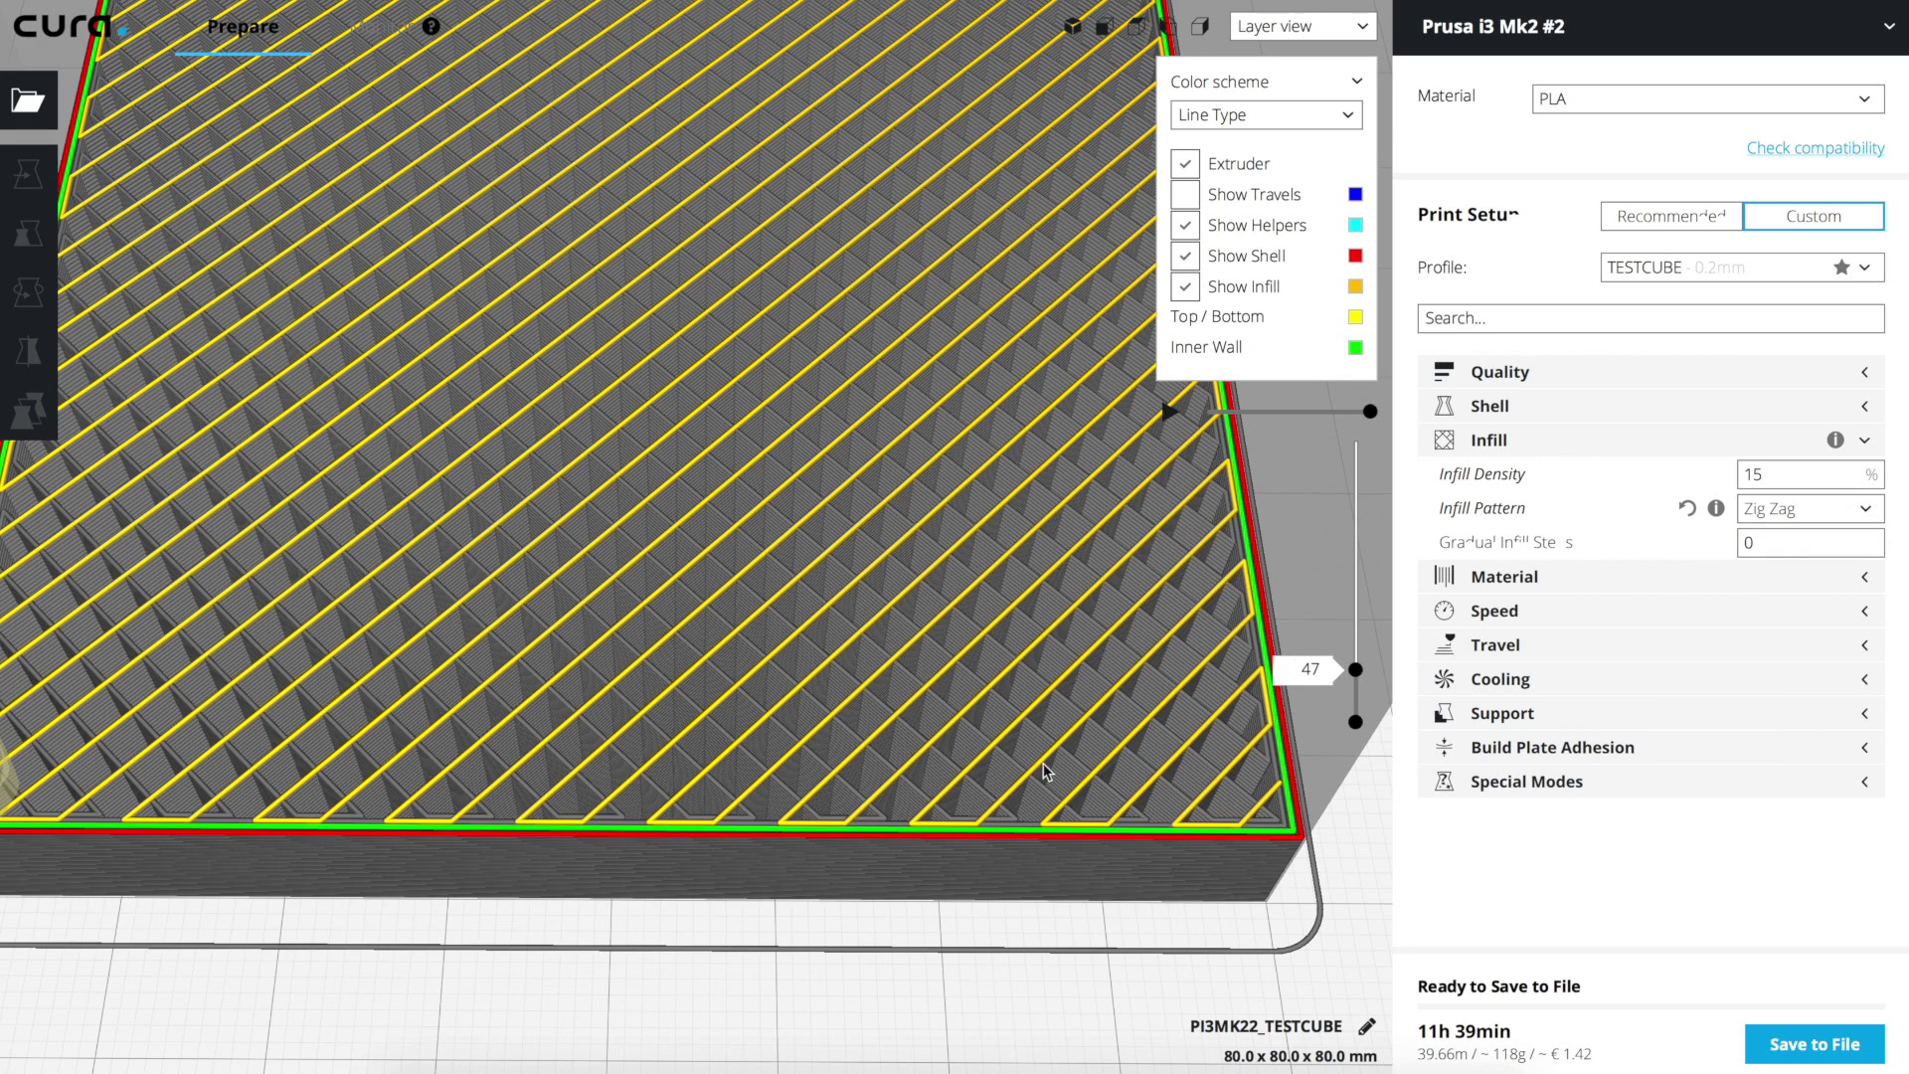
{"action": "left_click", "coordinate": [1822, 512]}
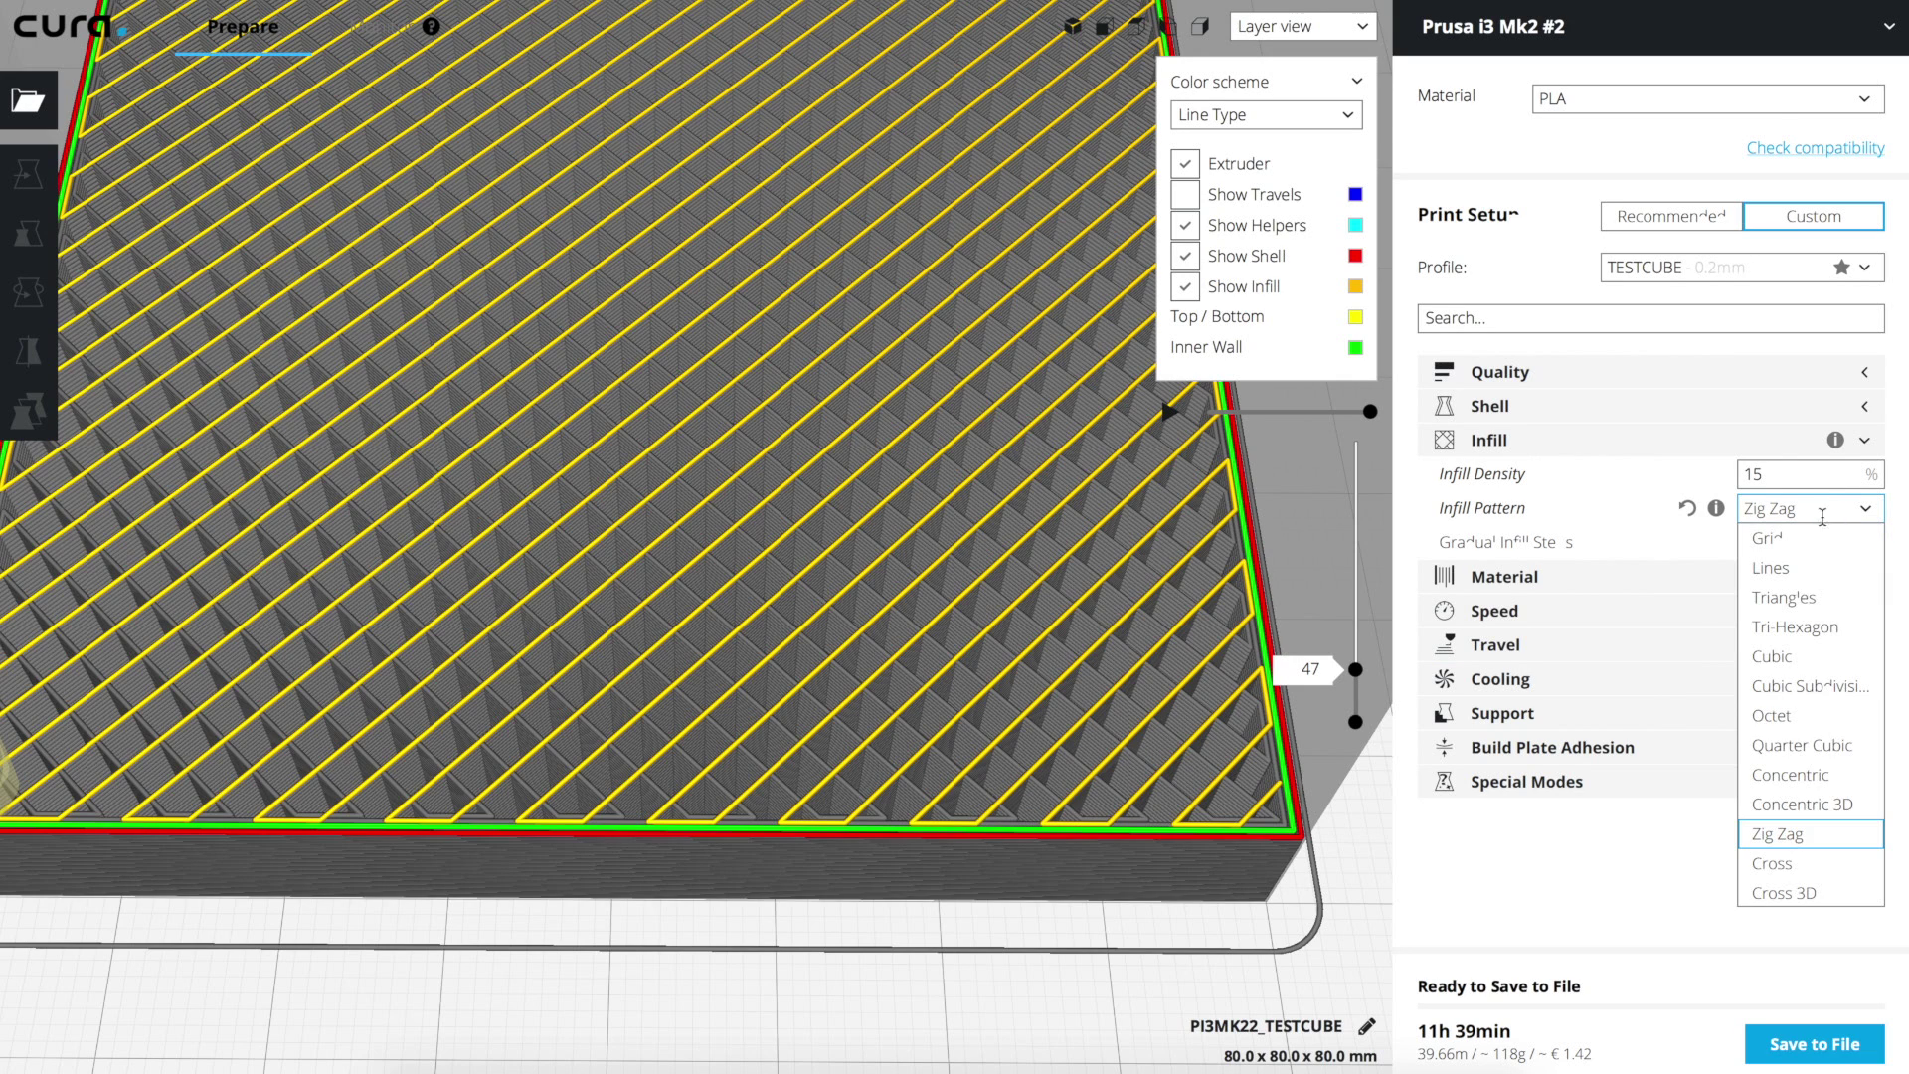
{"action": "left_click", "coordinate": [1772, 863]}
{"action": "scroll", "coordinate": [835, 631], "scroll_direction": "down", "scroll_amount": 5}
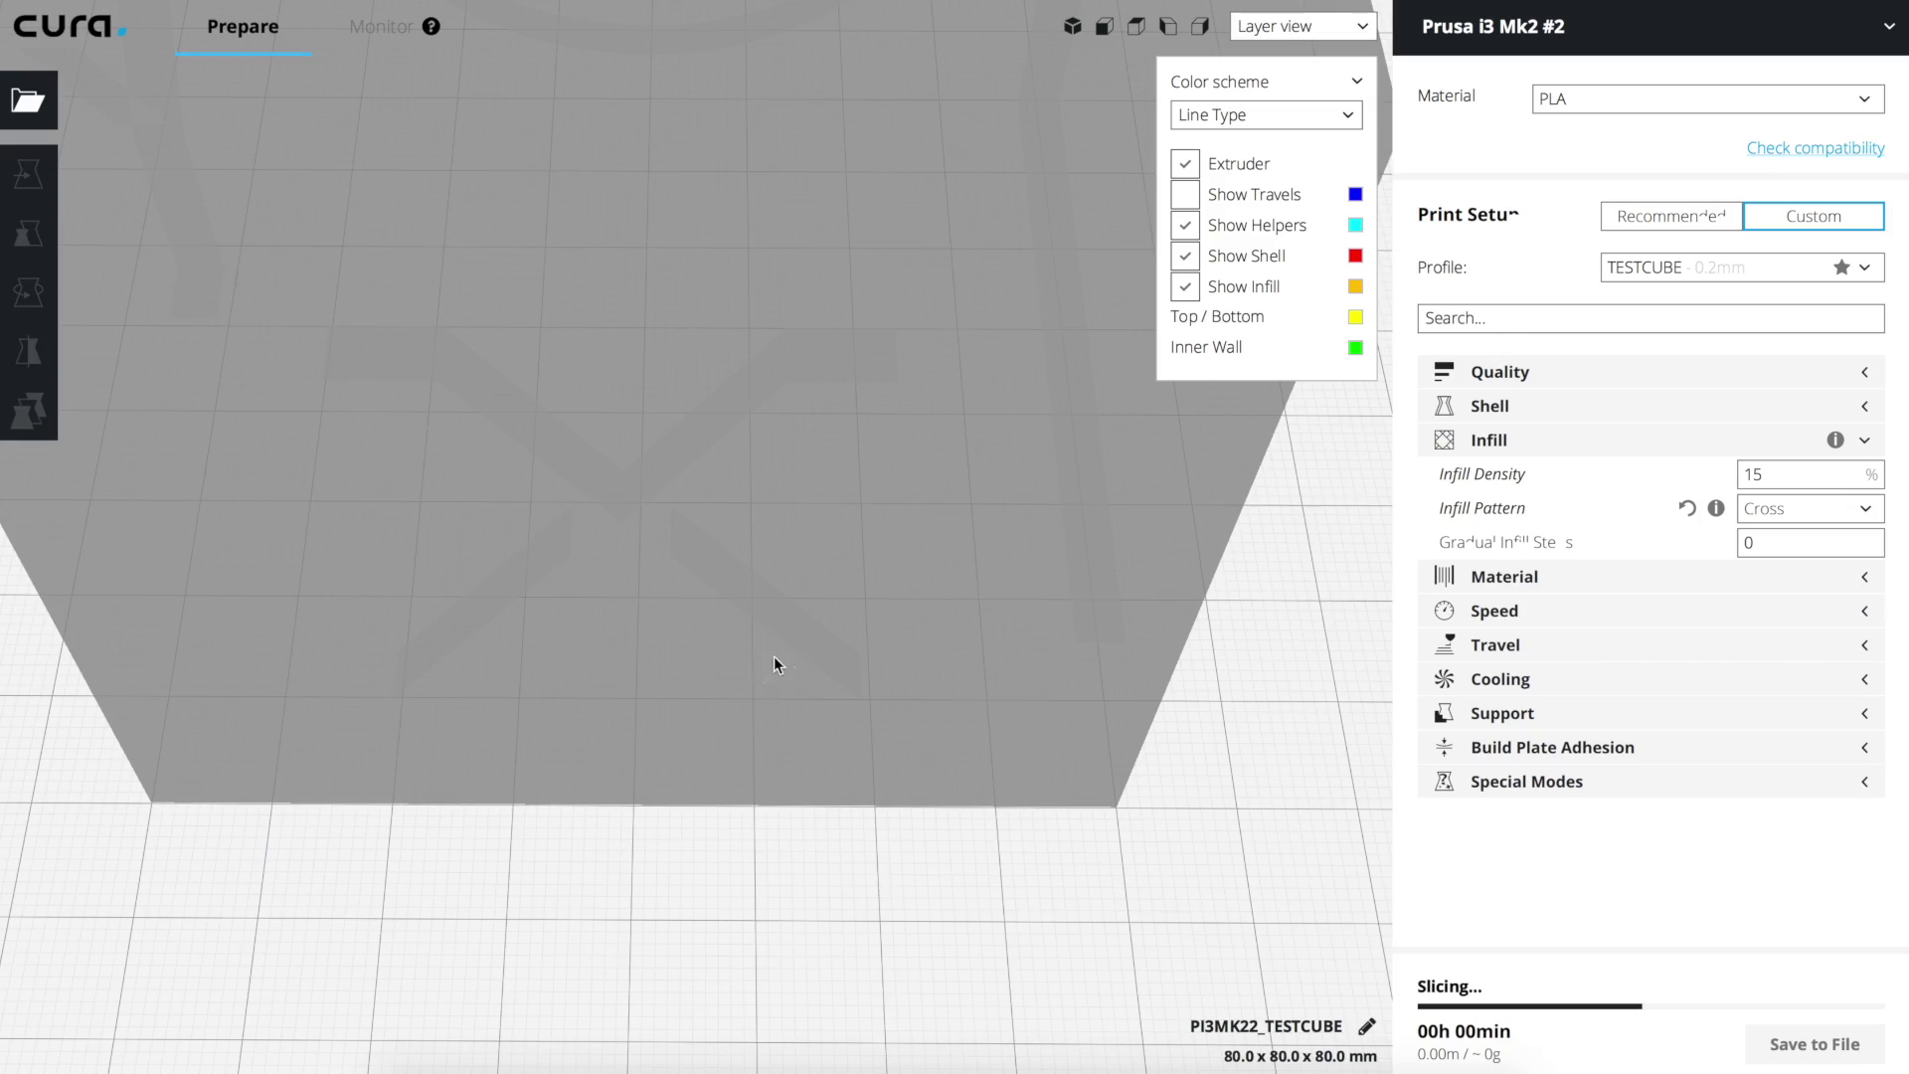
{"action": "scroll", "coordinate": [773, 656], "scroll_direction": "down", "scroll_amount": 5}
{"action": "right_click_drag", "start_coordinate": [1003, 576], "coordinate": [972, 661]}
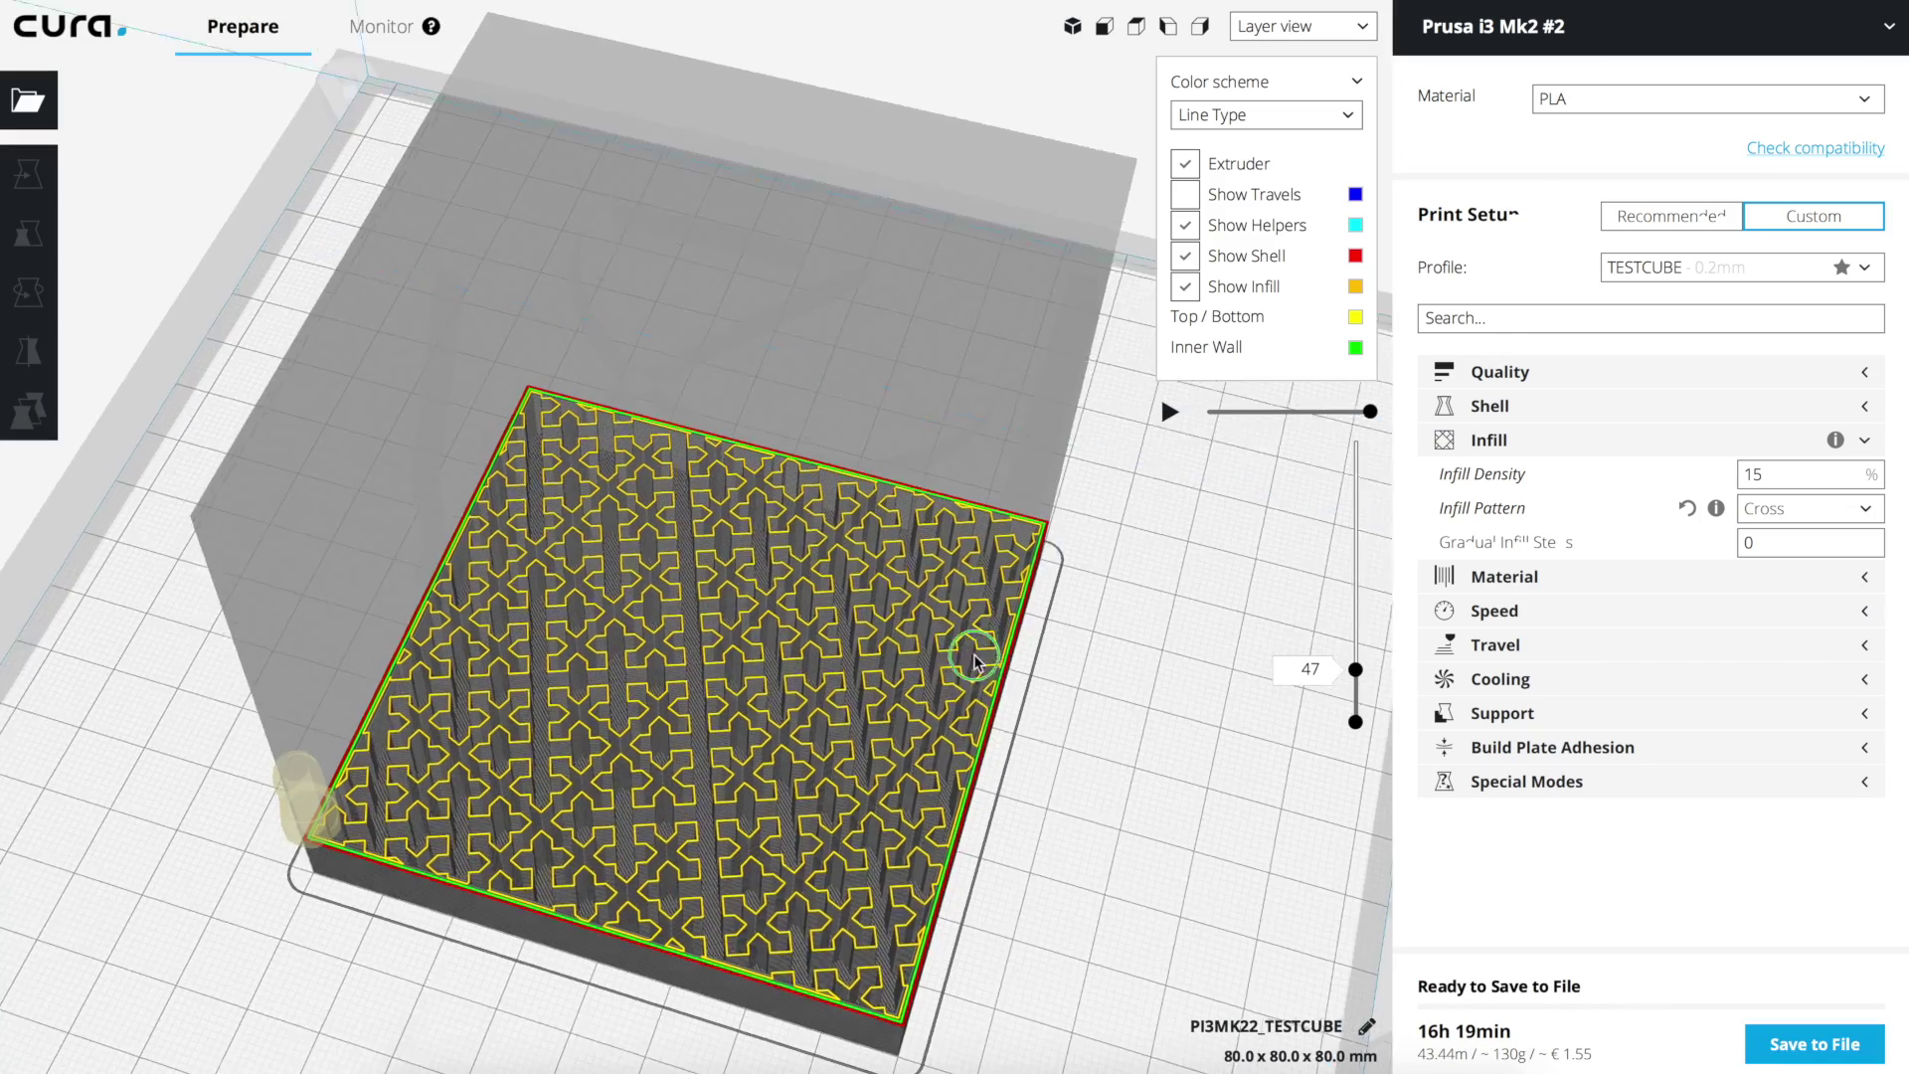
{"action": "left_click_drag", "start_coordinate": [1357, 679], "coordinate": [1356, 635]}
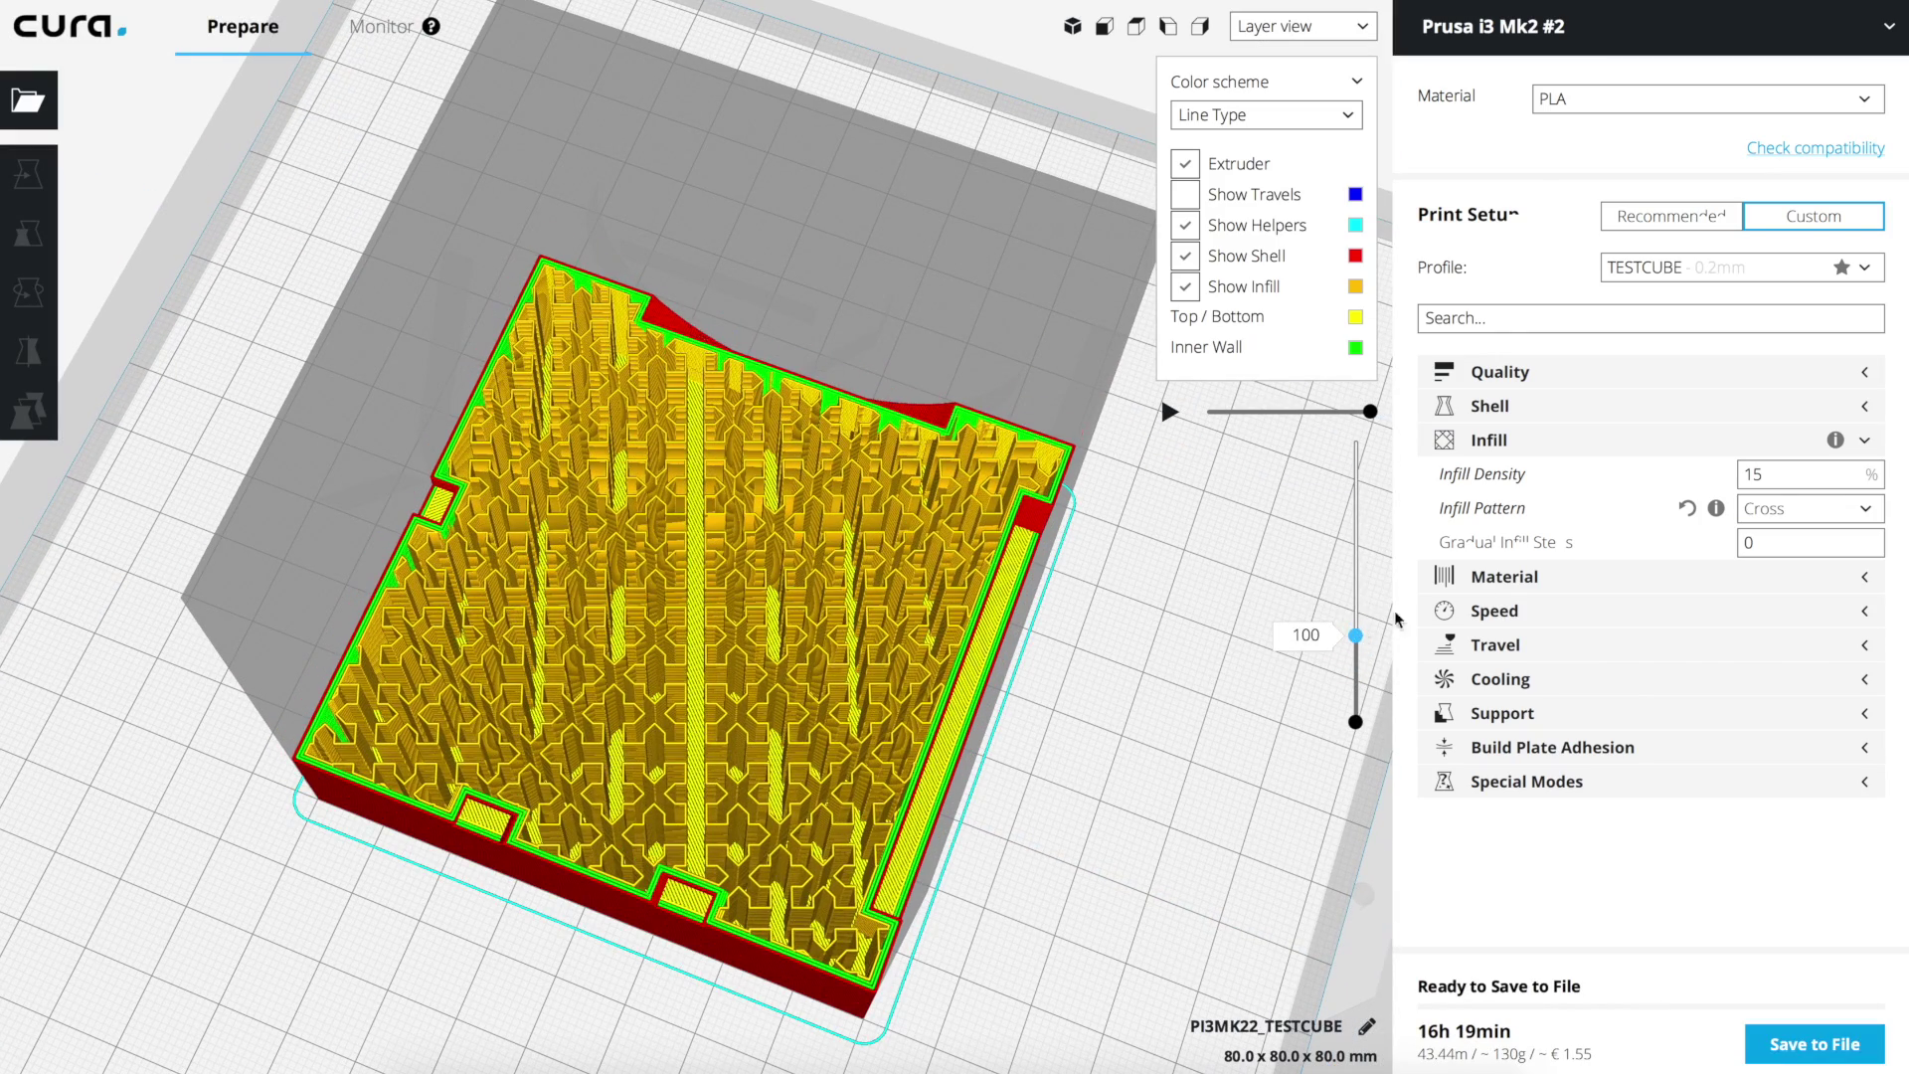
- Settle on Cross 3D infill and scrub the preview between layers 218 and 91
{"action": "left_click", "coordinate": [1803, 524]}
{"action": "left_click", "coordinate": [1812, 894]}
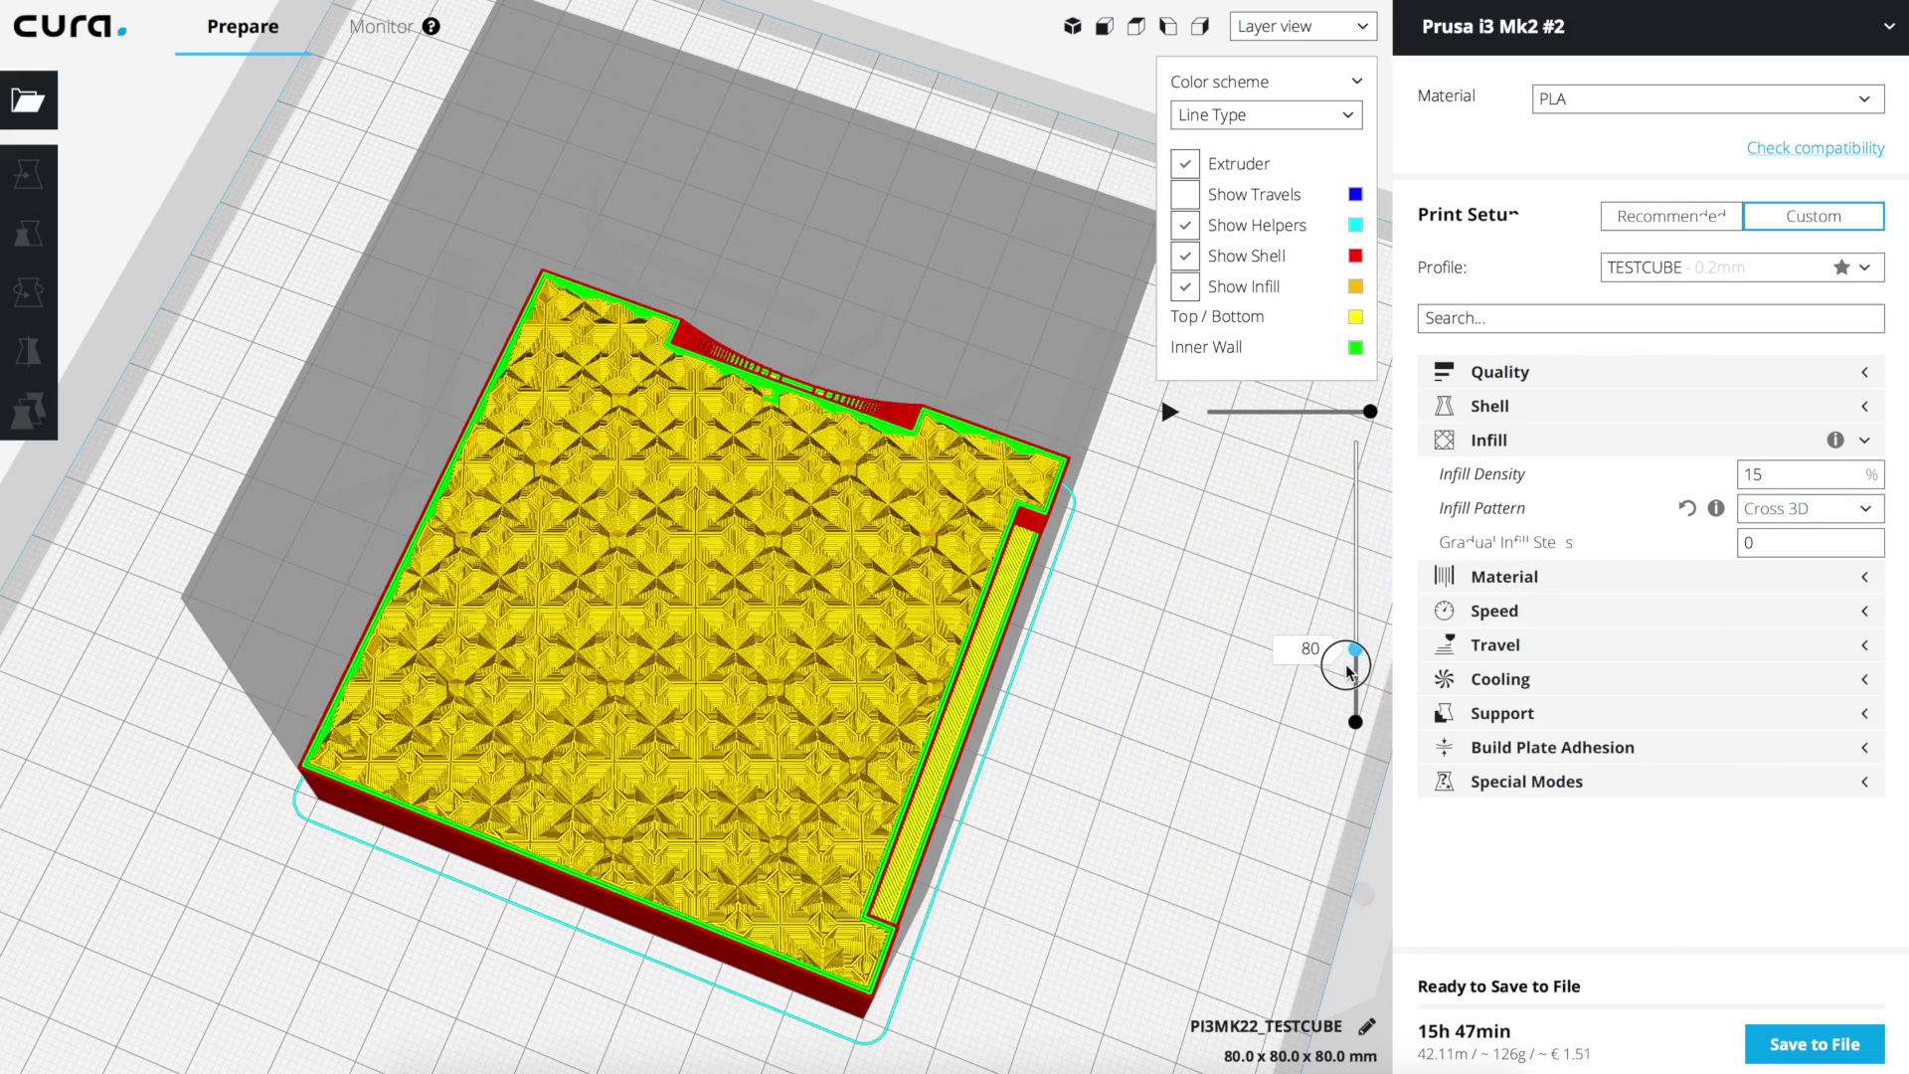
{"action": "left_click_drag", "start_coordinate": [1348, 672], "coordinate": [1353, 581]}
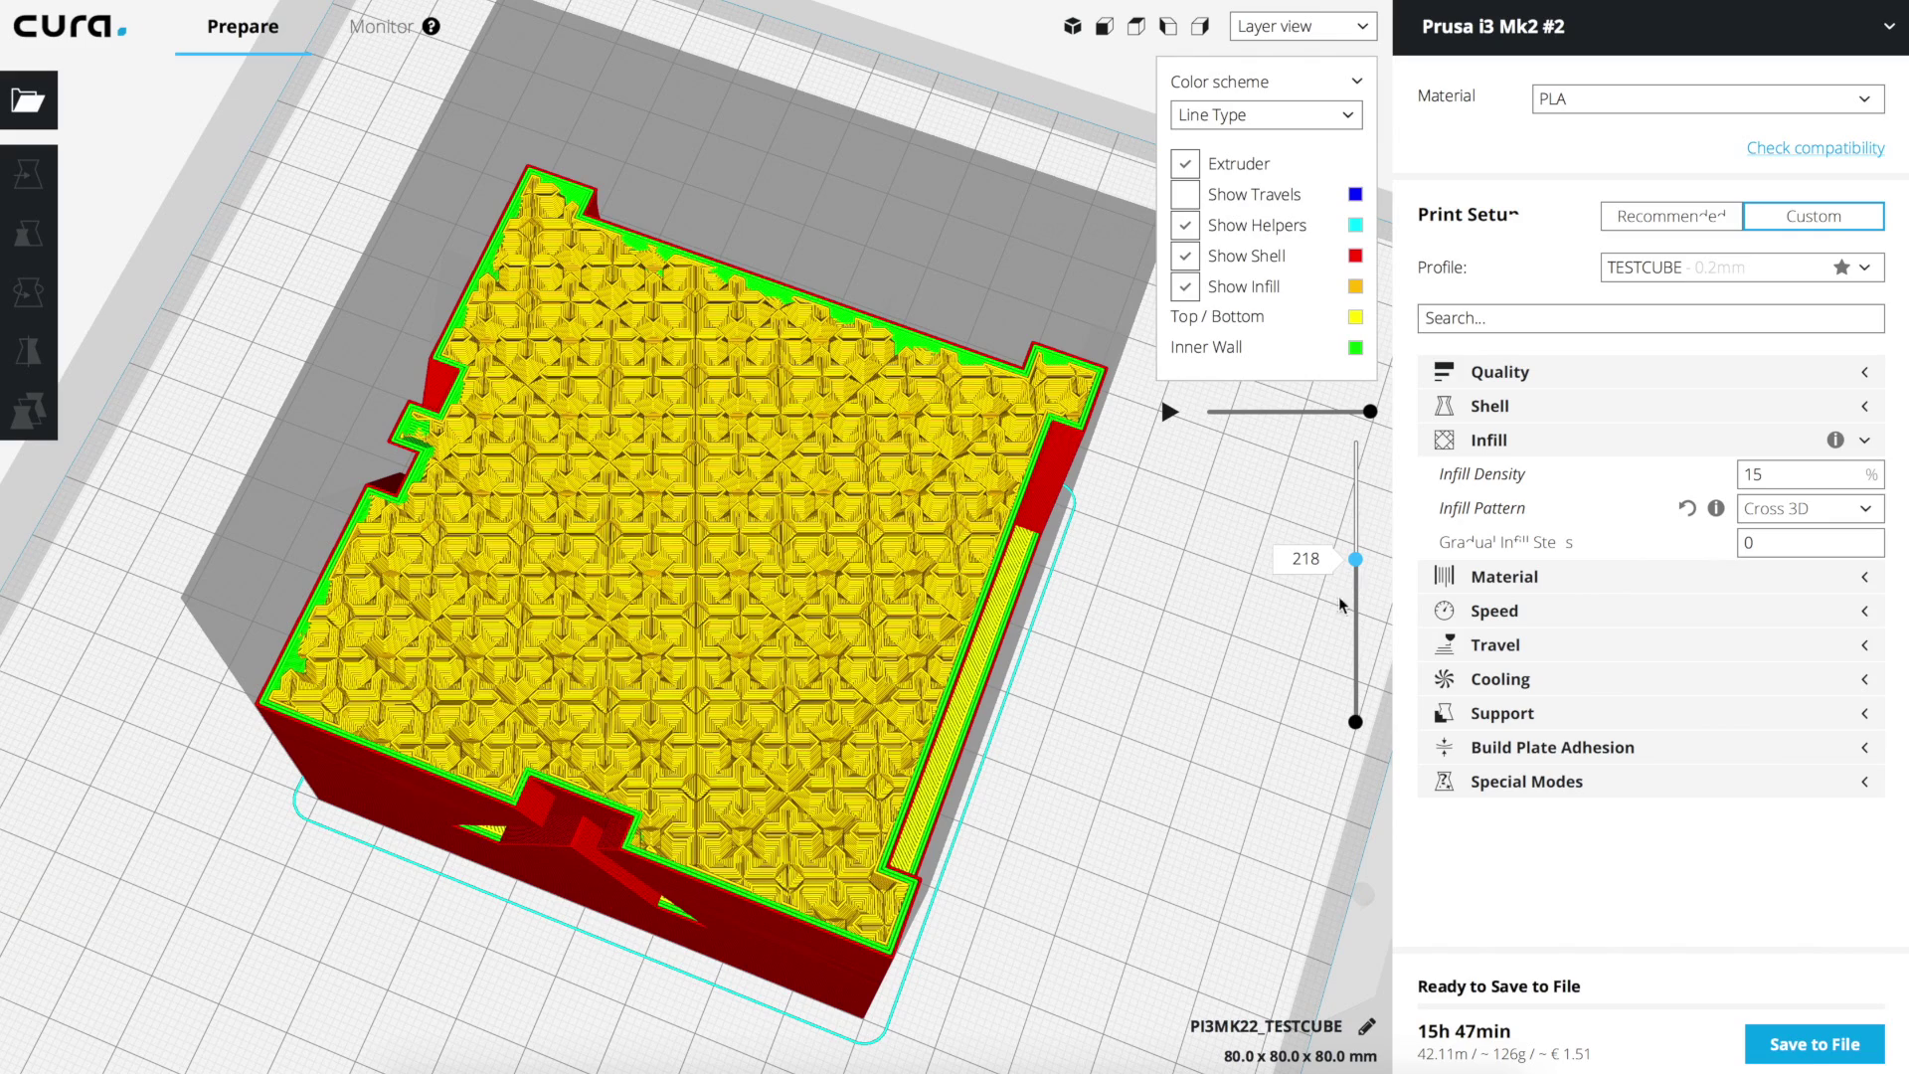
{"action": "left_click_drag", "start_coordinate": [1357, 567], "coordinate": [1365, 664]}
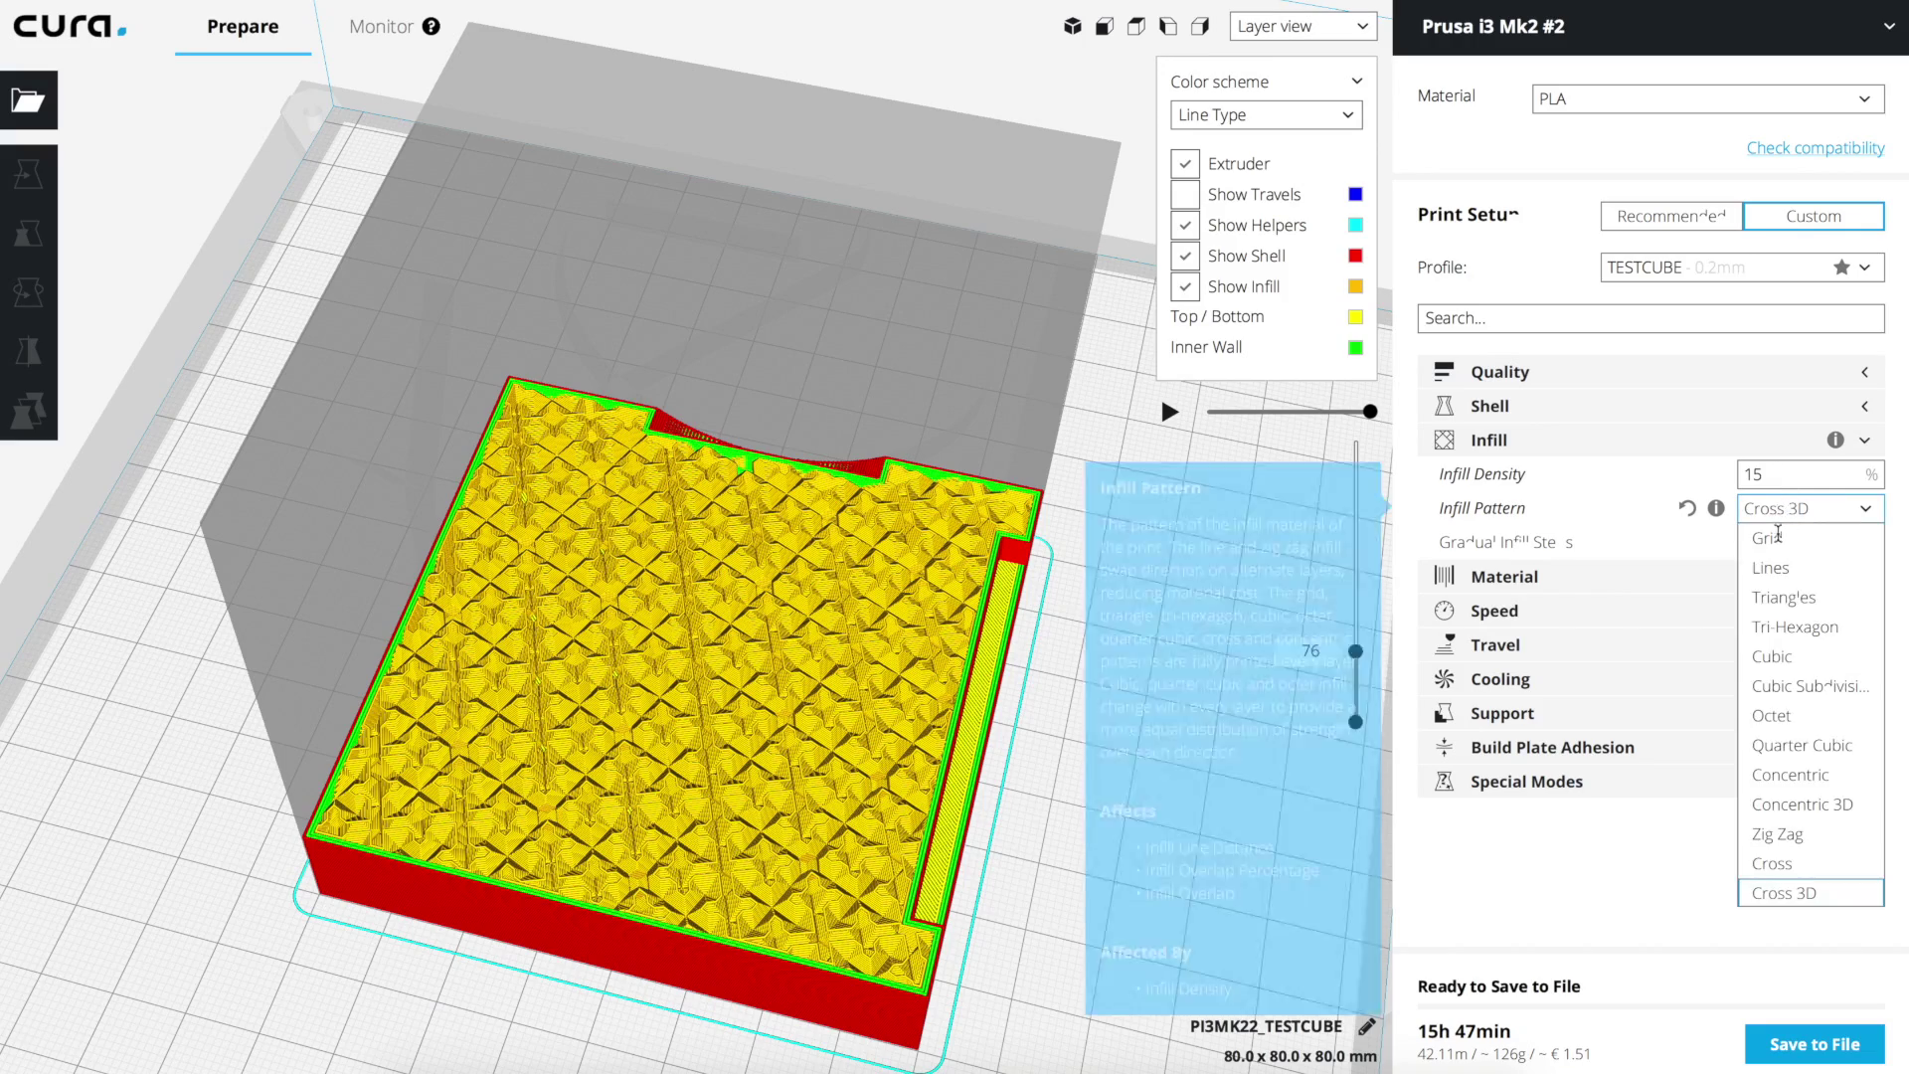
- Switch the infill pattern back to Grid and raise the preview to layer 244
{"action": "left_click", "coordinate": [1767, 538]}
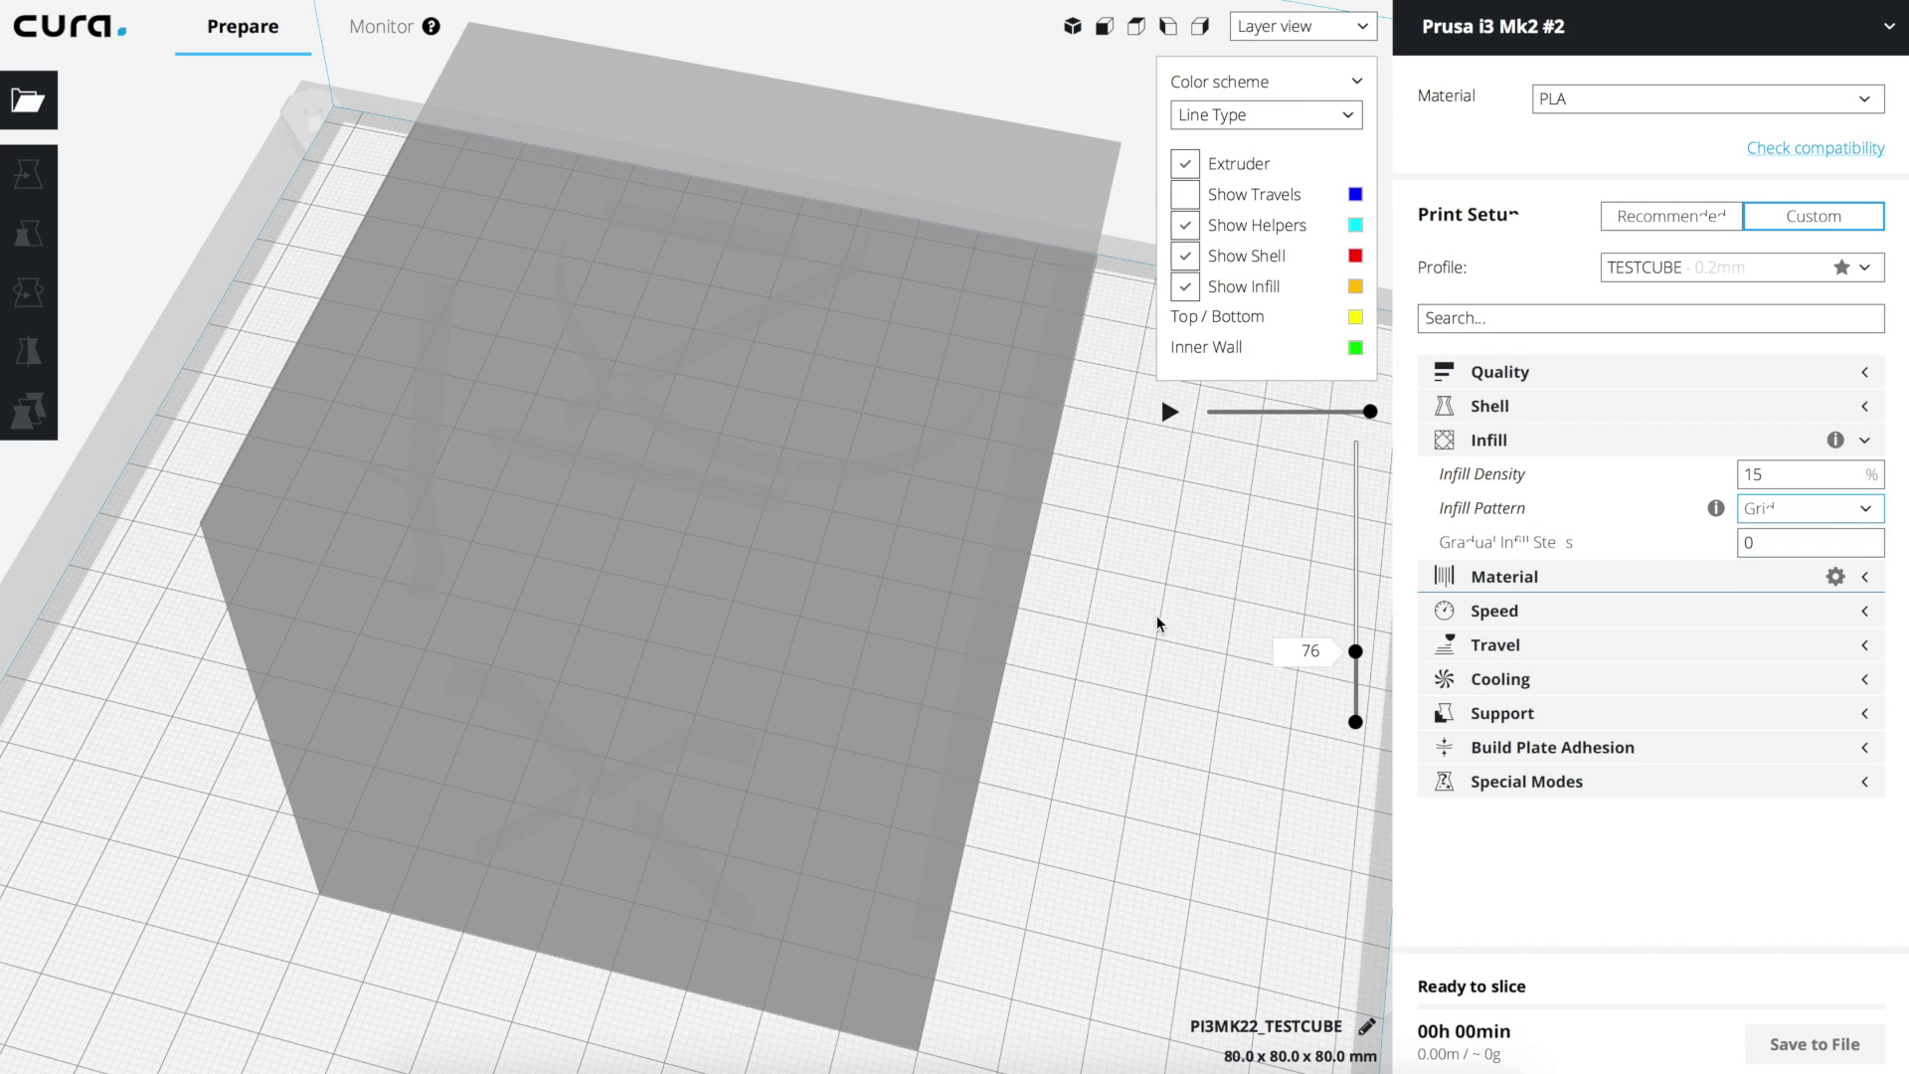
{"action": "left_click", "coordinate": [1773, 543]}
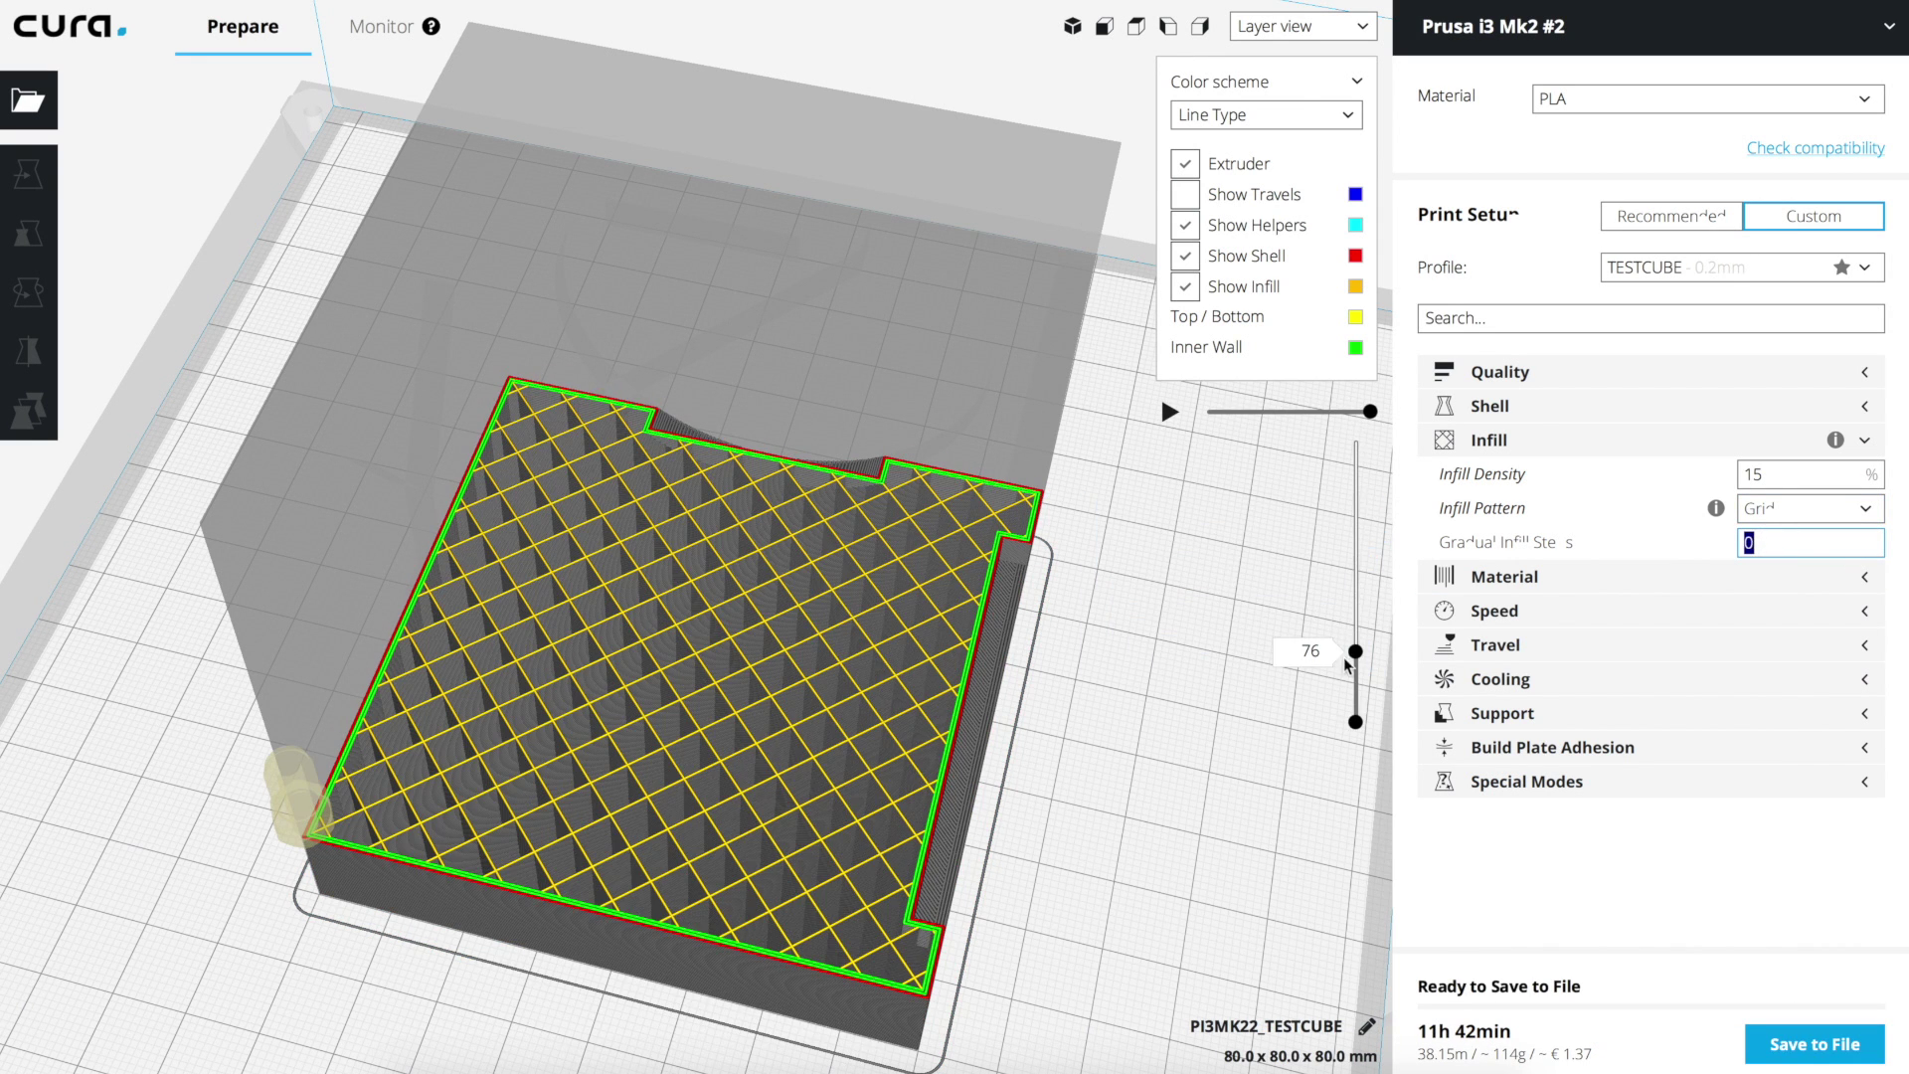
{"action": "left_click_drag", "start_coordinate": [1358, 653], "coordinate": [1380, 540]}
{"action": "scroll", "coordinate": [1100, 733], "scroll_direction": "up", "scroll_amount": 3}
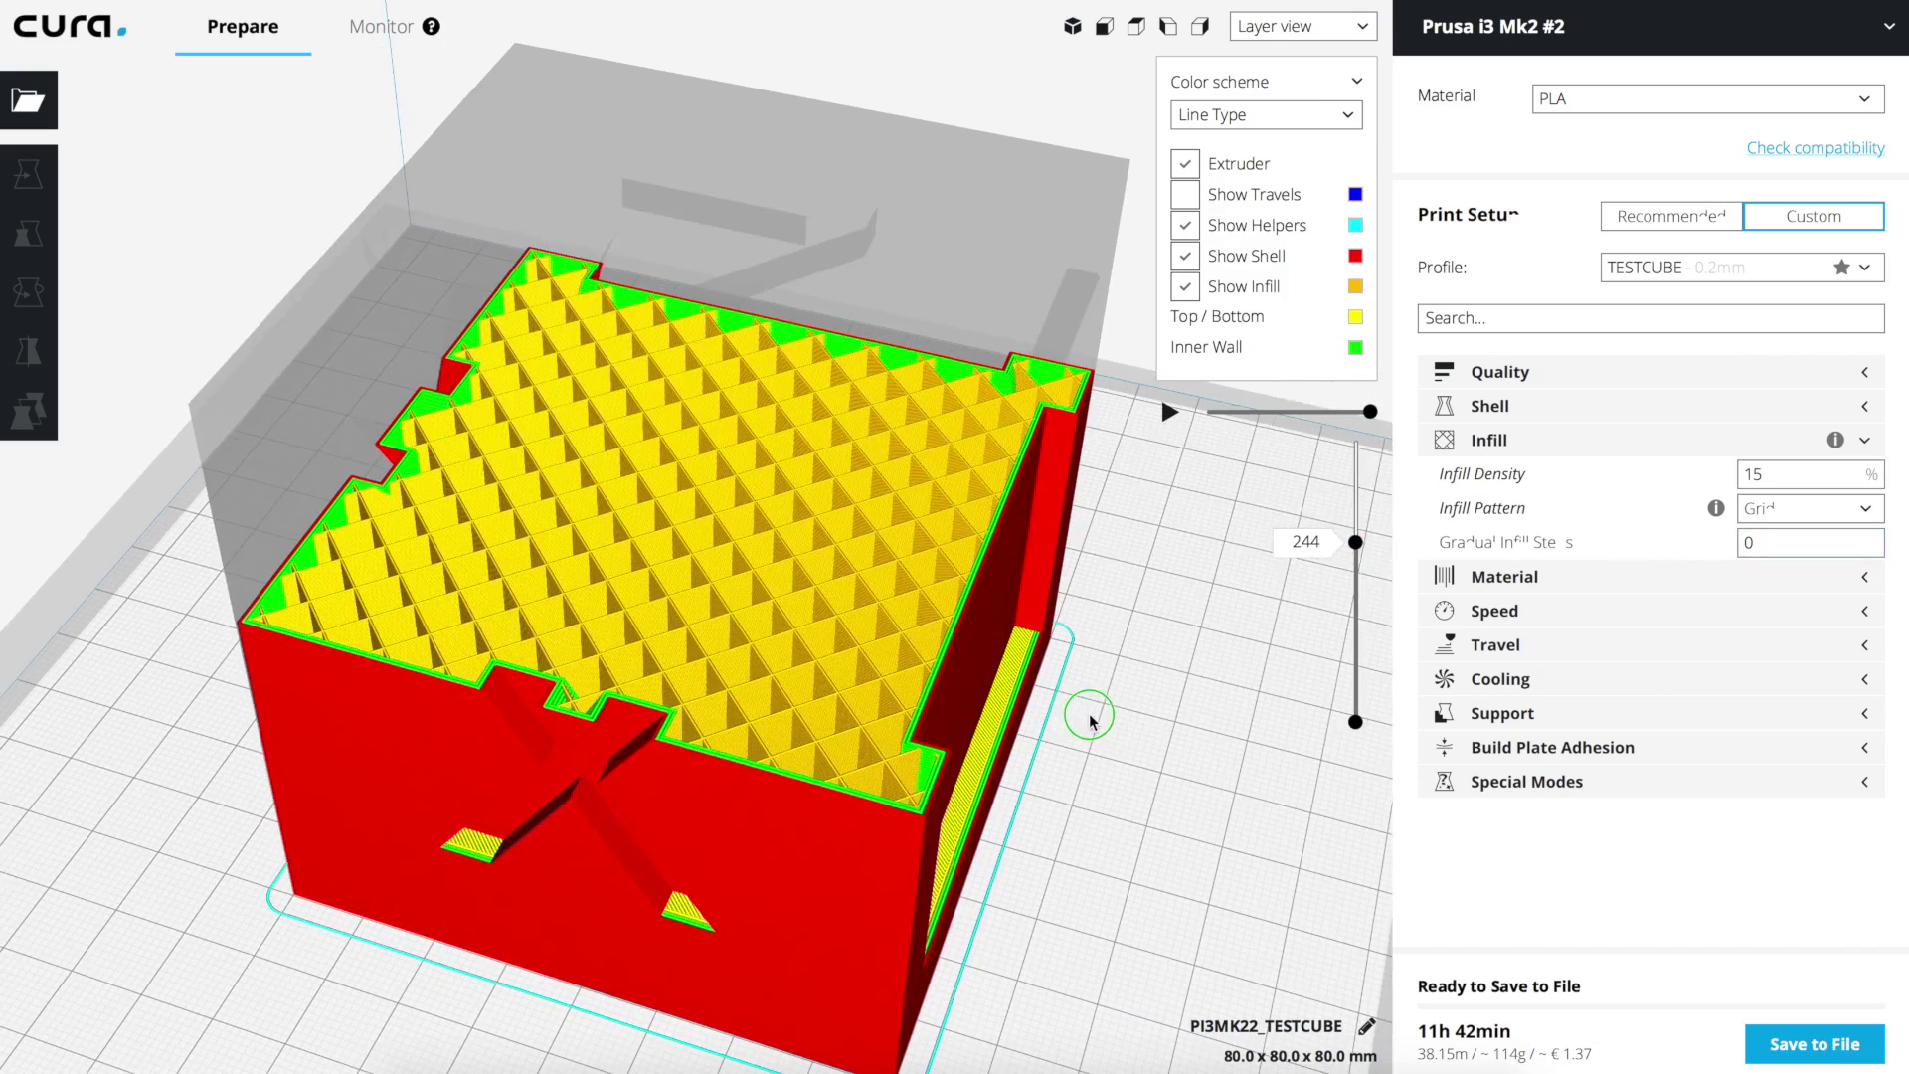
- Try Gradual Infill Steps 5 with Infill Density 90%, inspecting the top layers
{"action": "left_click", "coordinate": [1758, 537]}
{"action": "type", "text": "5"}
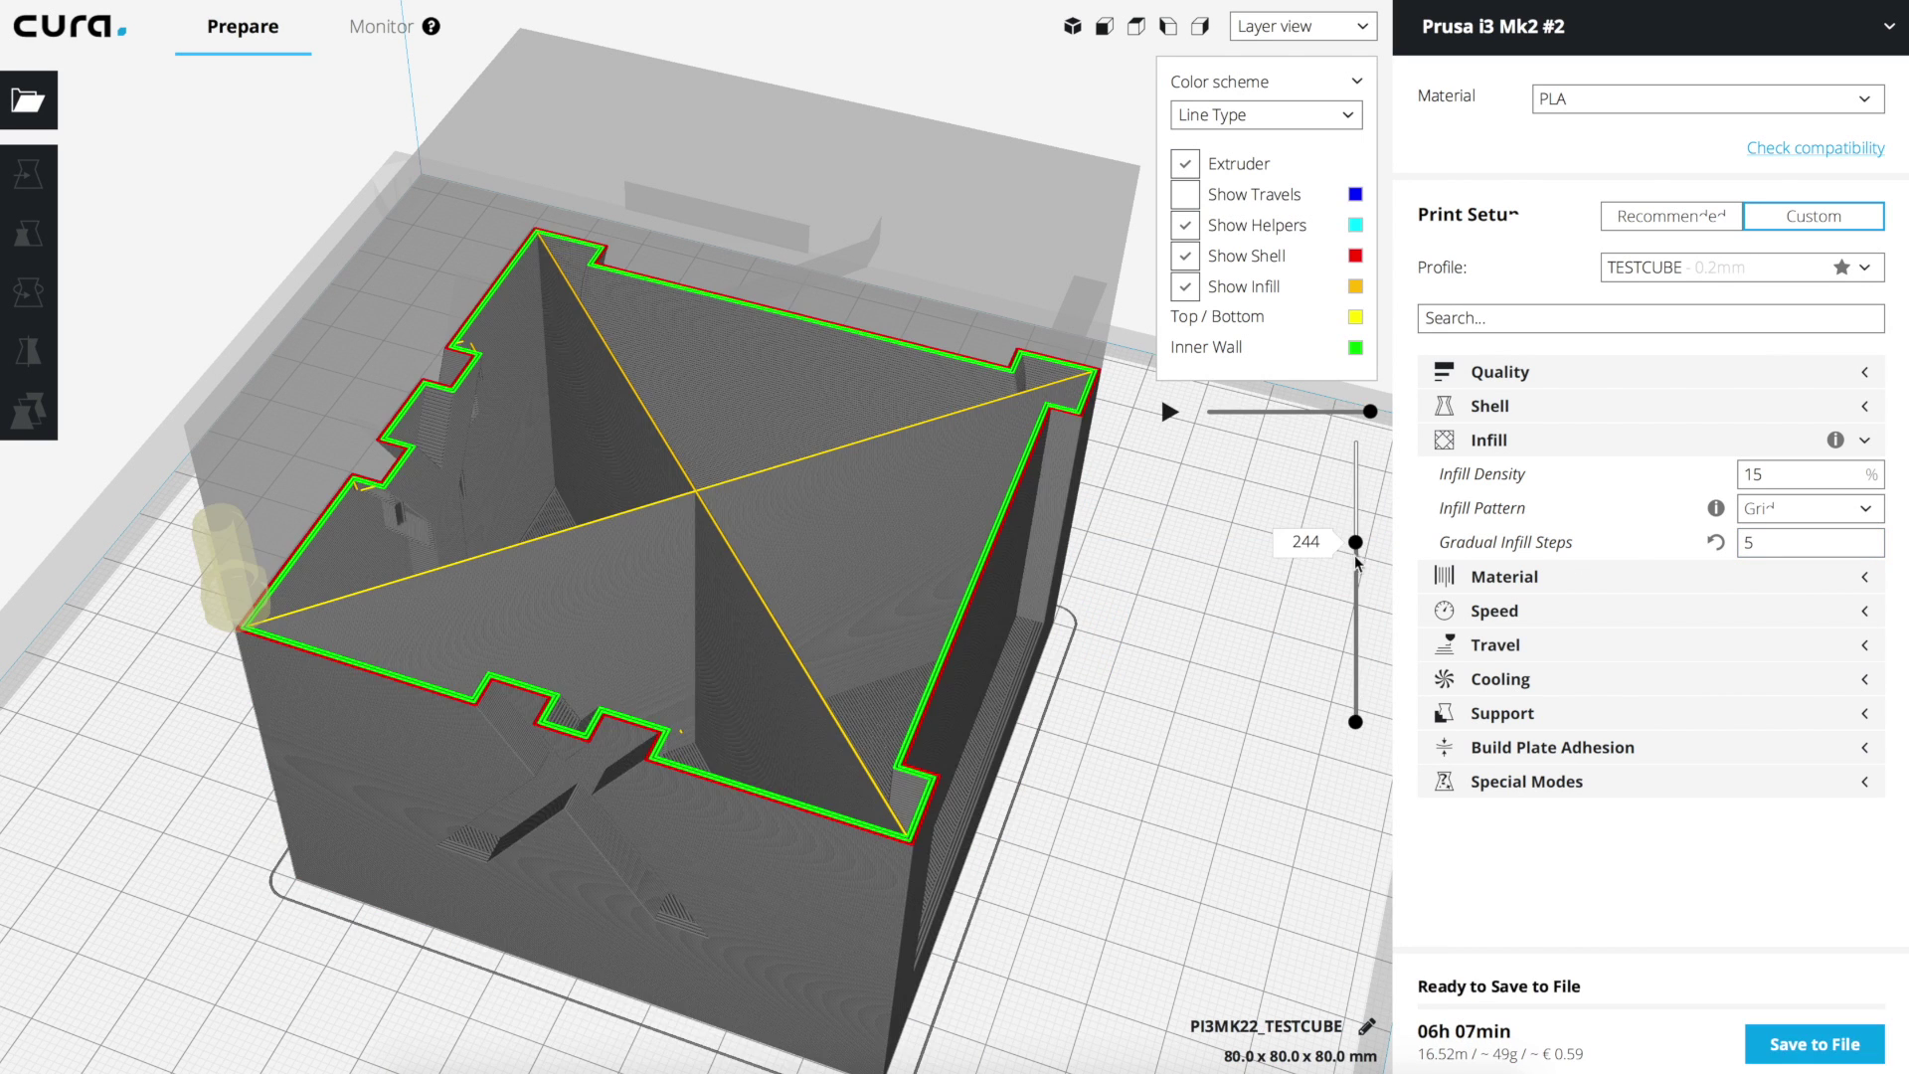
{"action": "left_click_drag", "start_coordinate": [1359, 549], "coordinate": [1410, 488]}
{"action": "double_click", "coordinate": [1777, 483]}
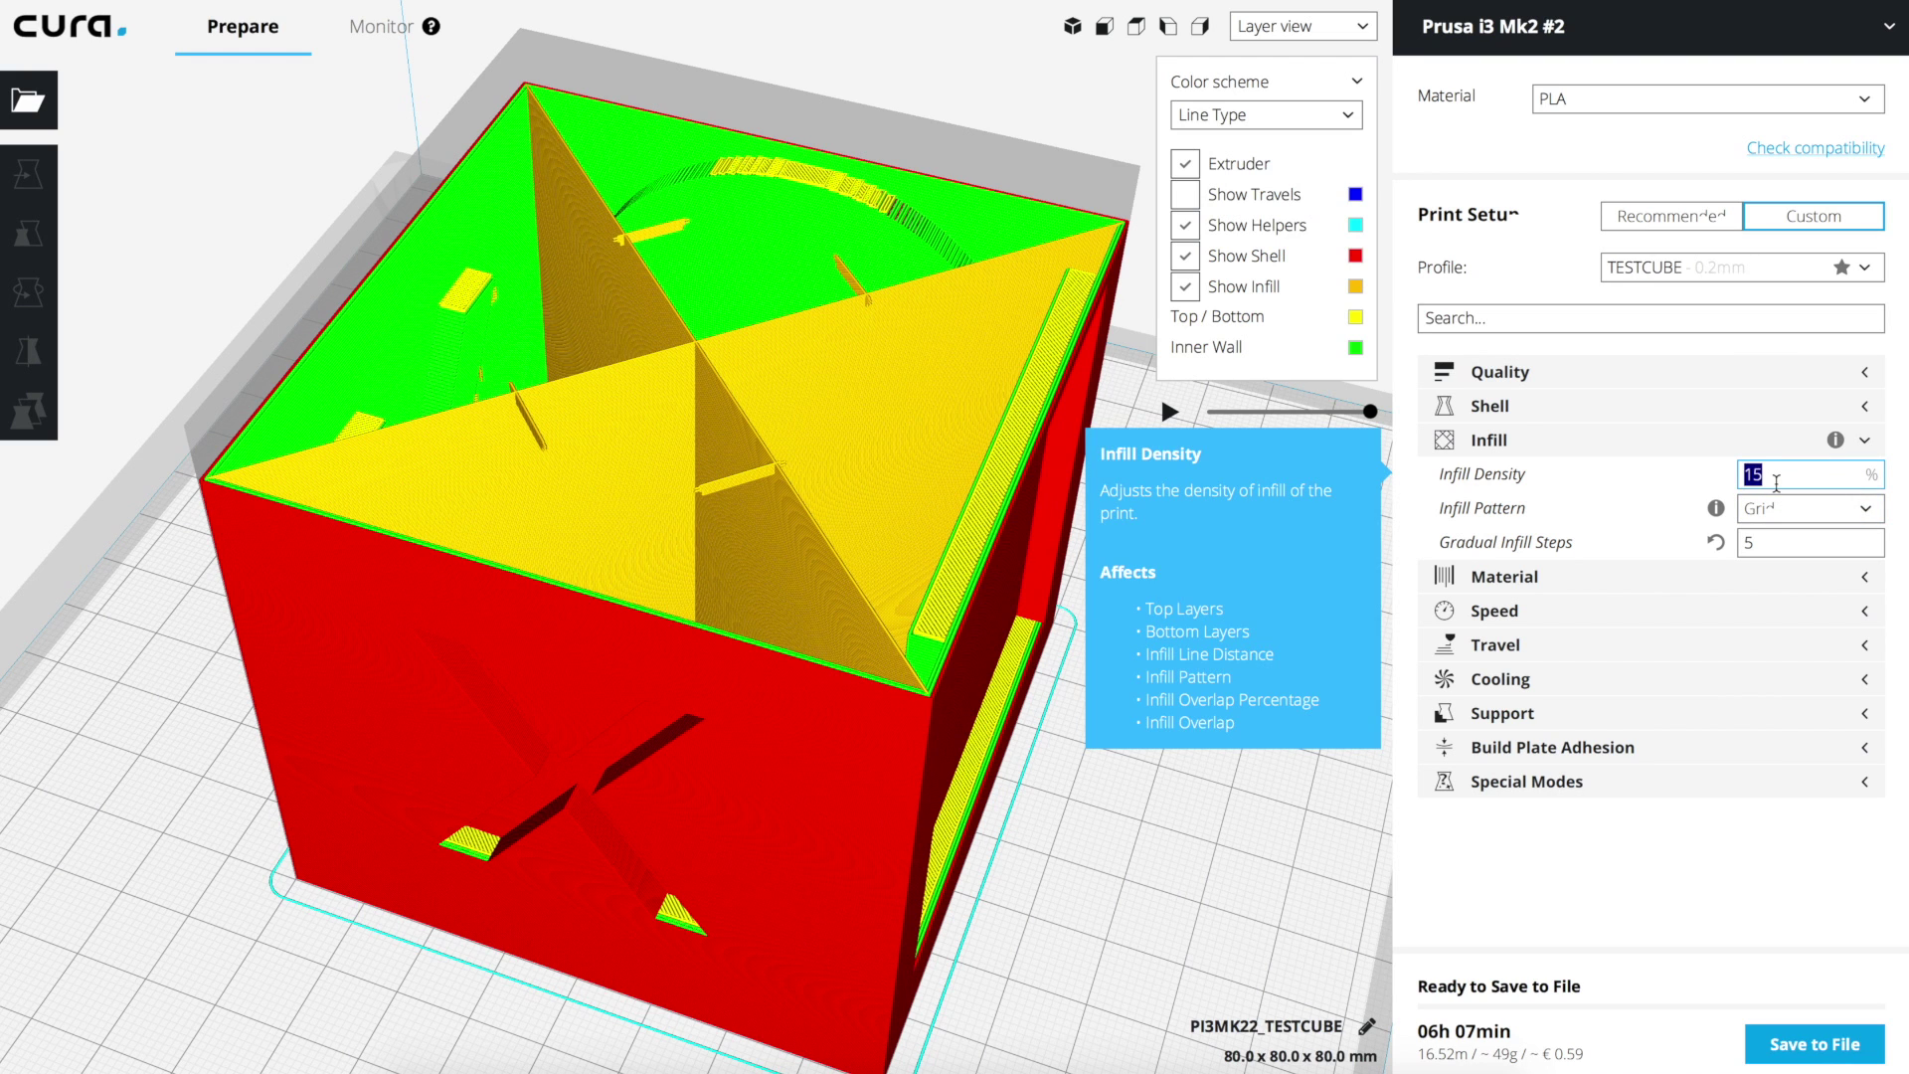
{"action": "type", "text": "90"}
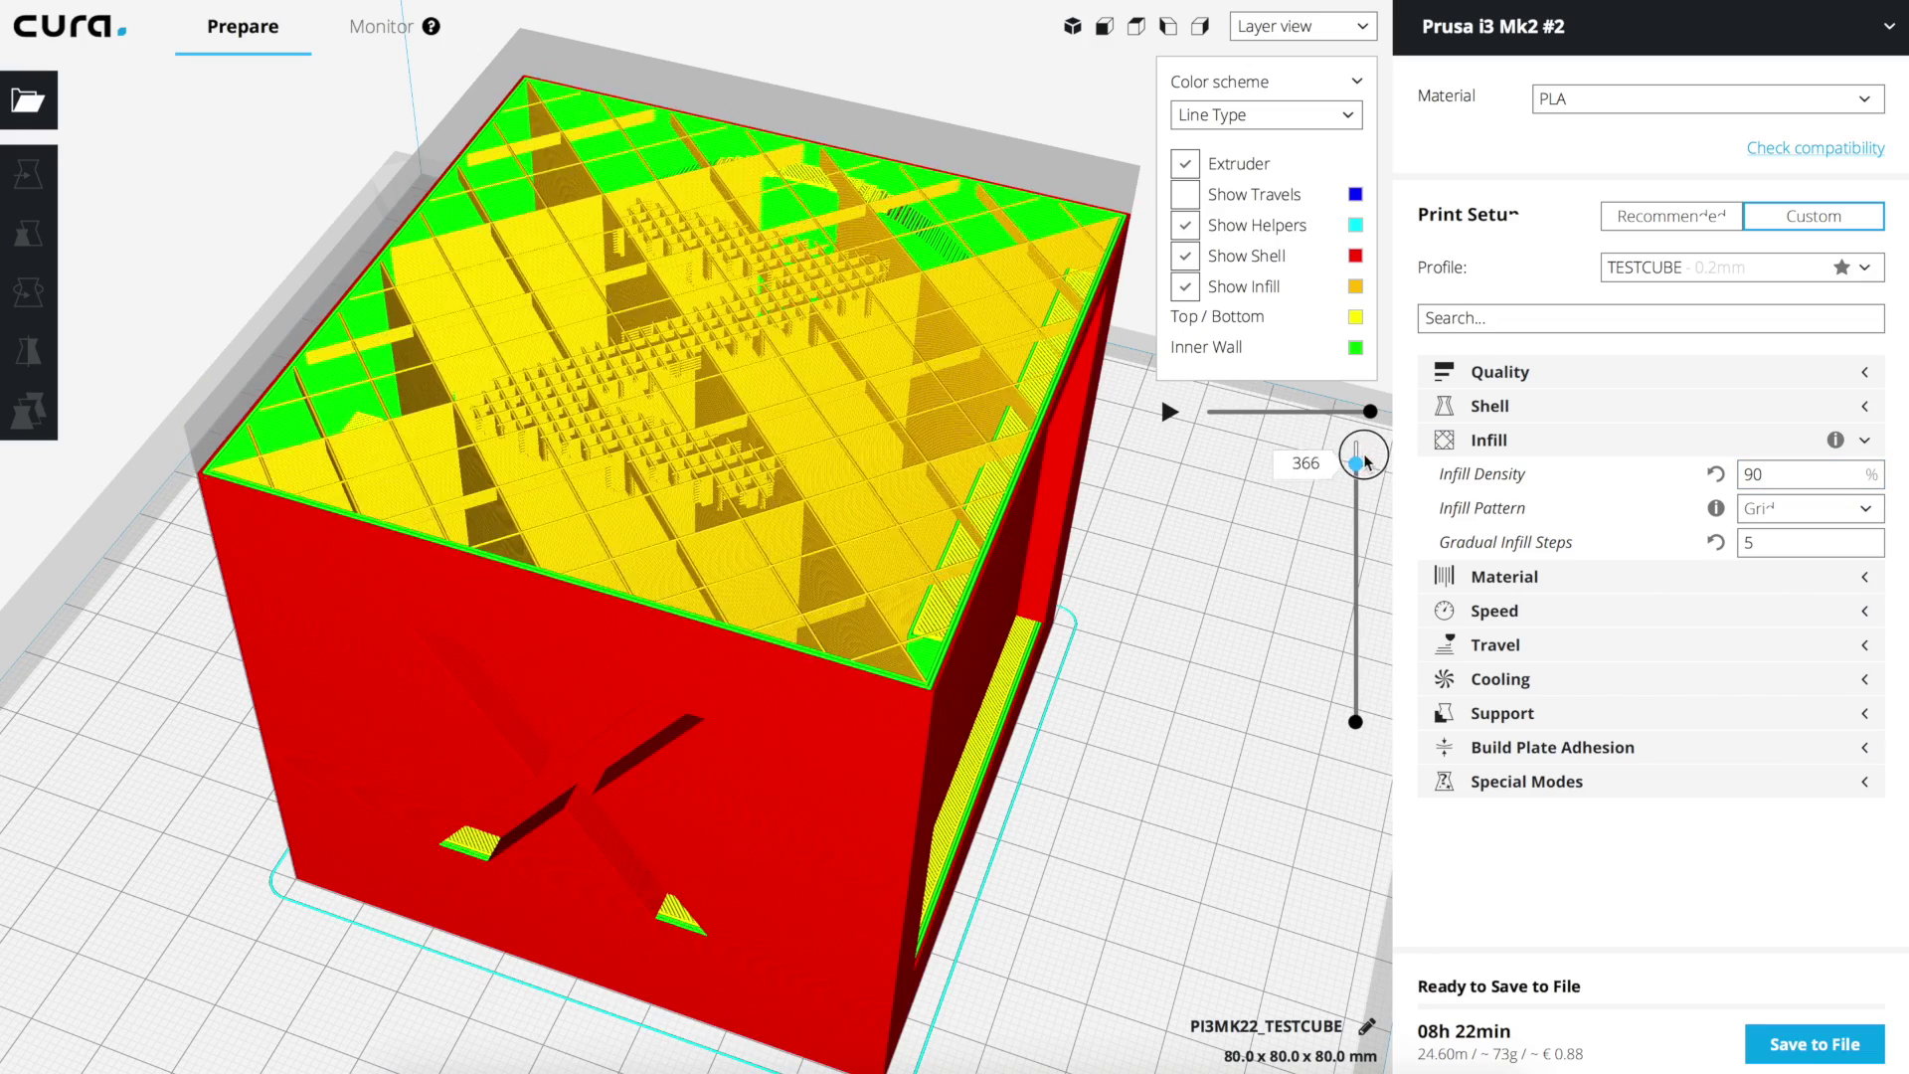
{"action": "left_click_drag", "start_coordinate": [1359, 463], "coordinate": [1422, 531]}
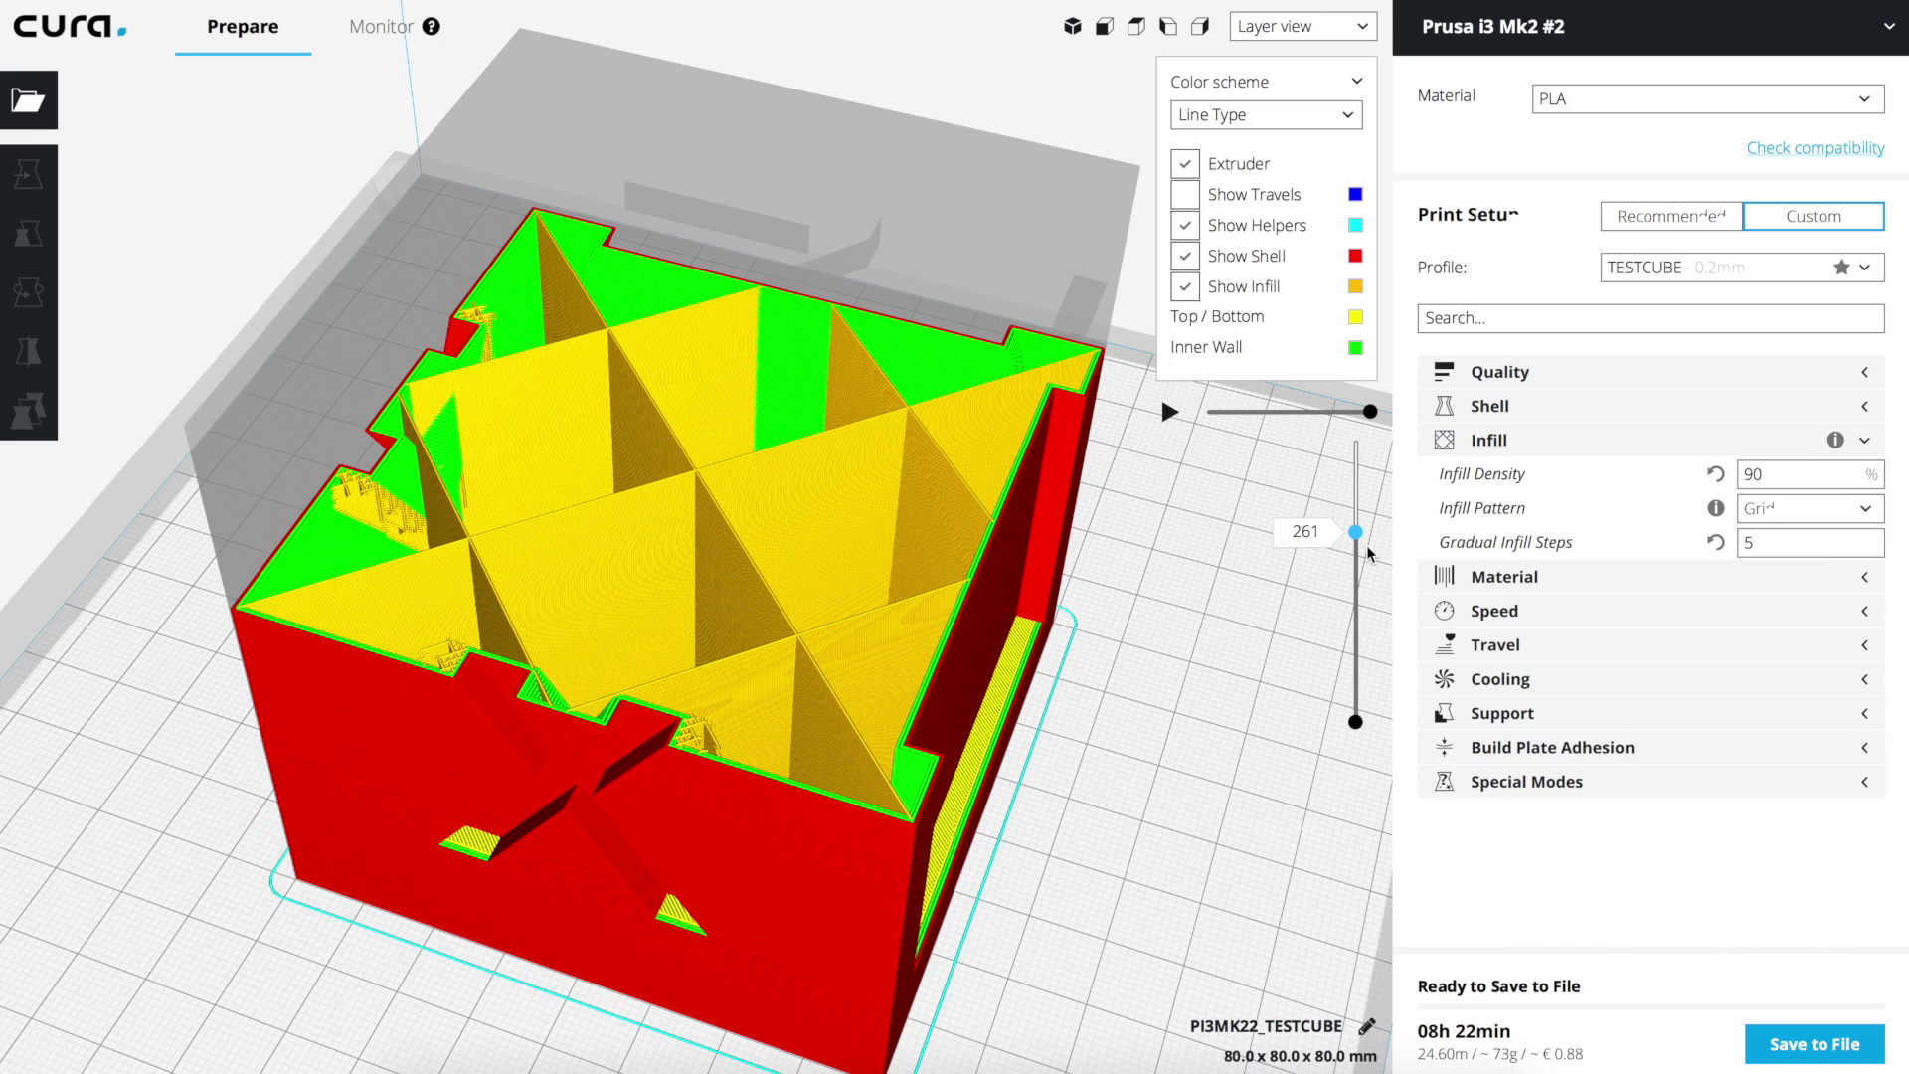
{"action": "right_click_drag", "start_coordinate": [882, 518], "coordinate": [879, 574]}
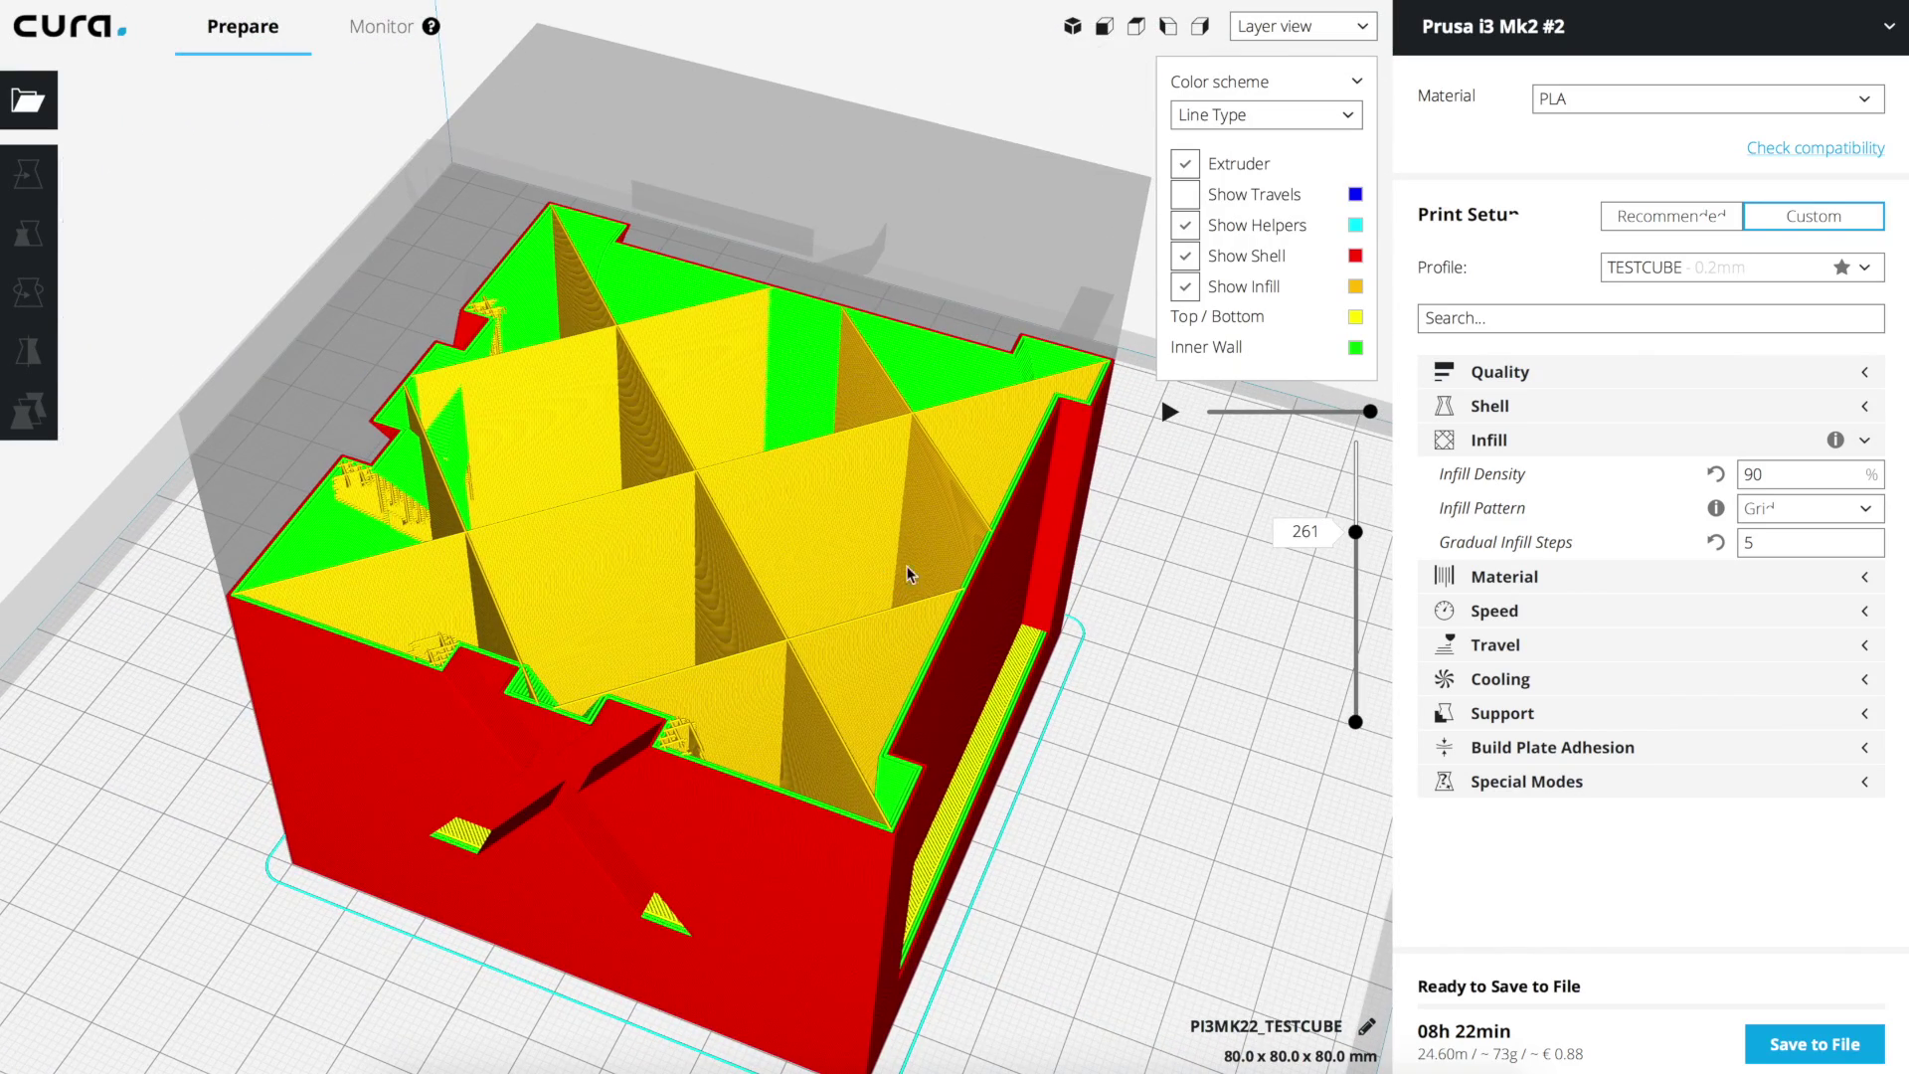
- Reset Gradual Infill Steps to 0 and Infill Density to 15%
{"action": "key", "text": "BackSpace"}
{"action": "type", "text": "0"}
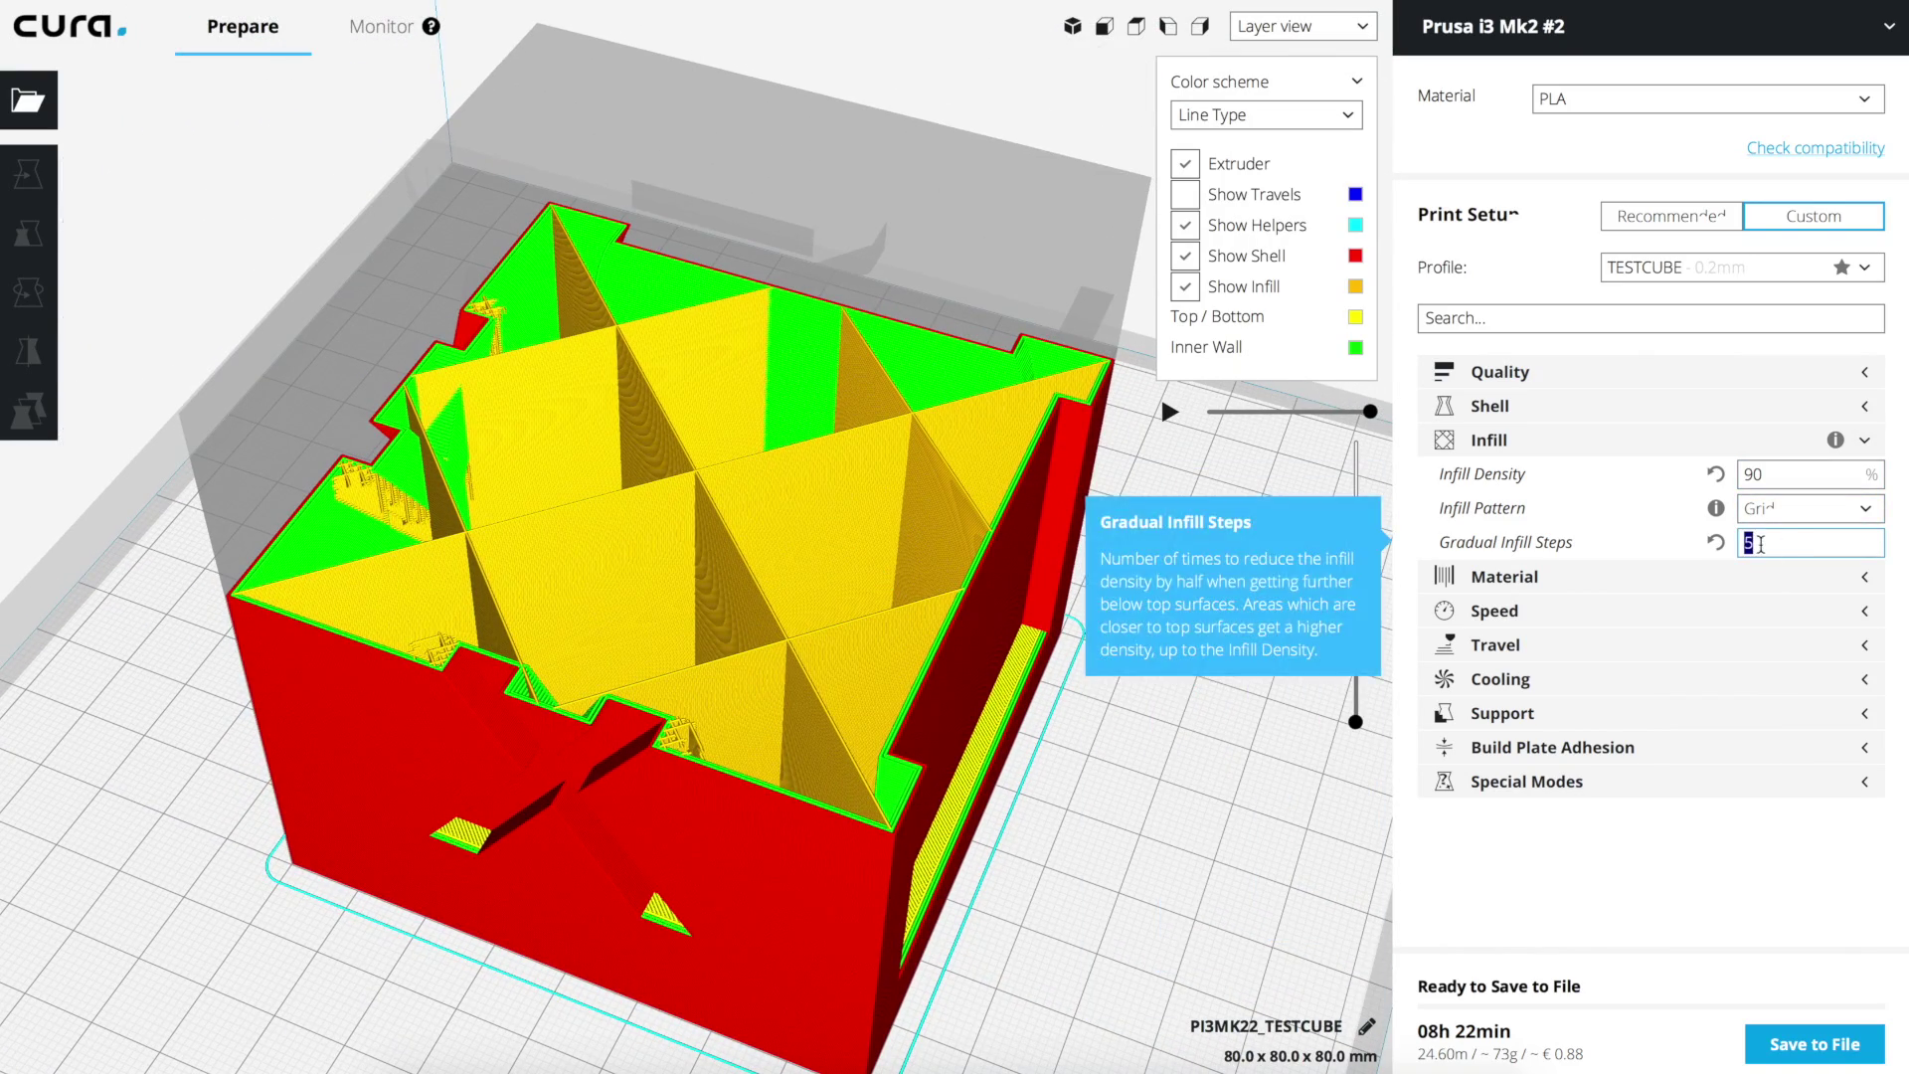
{"action": "double_click", "coordinate": [1756, 476]}
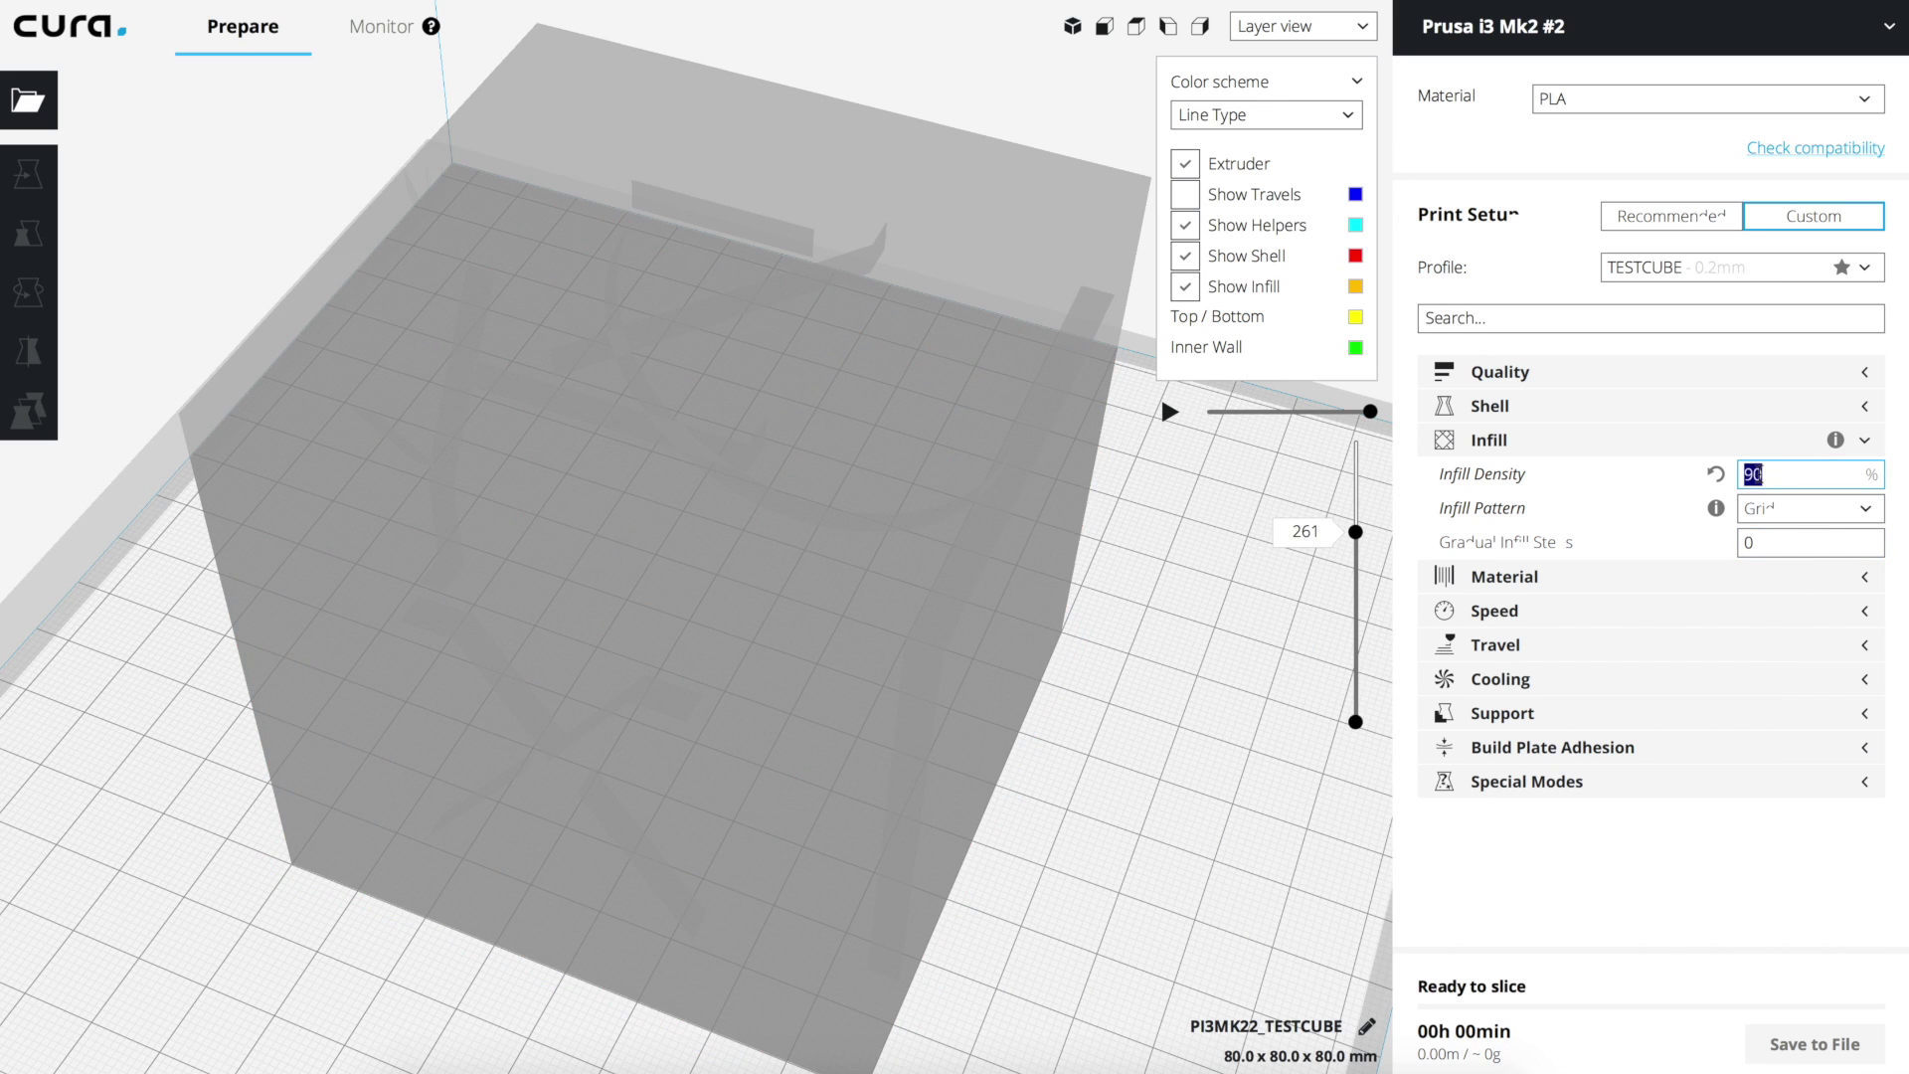
{"action": "type", "text": "15"}
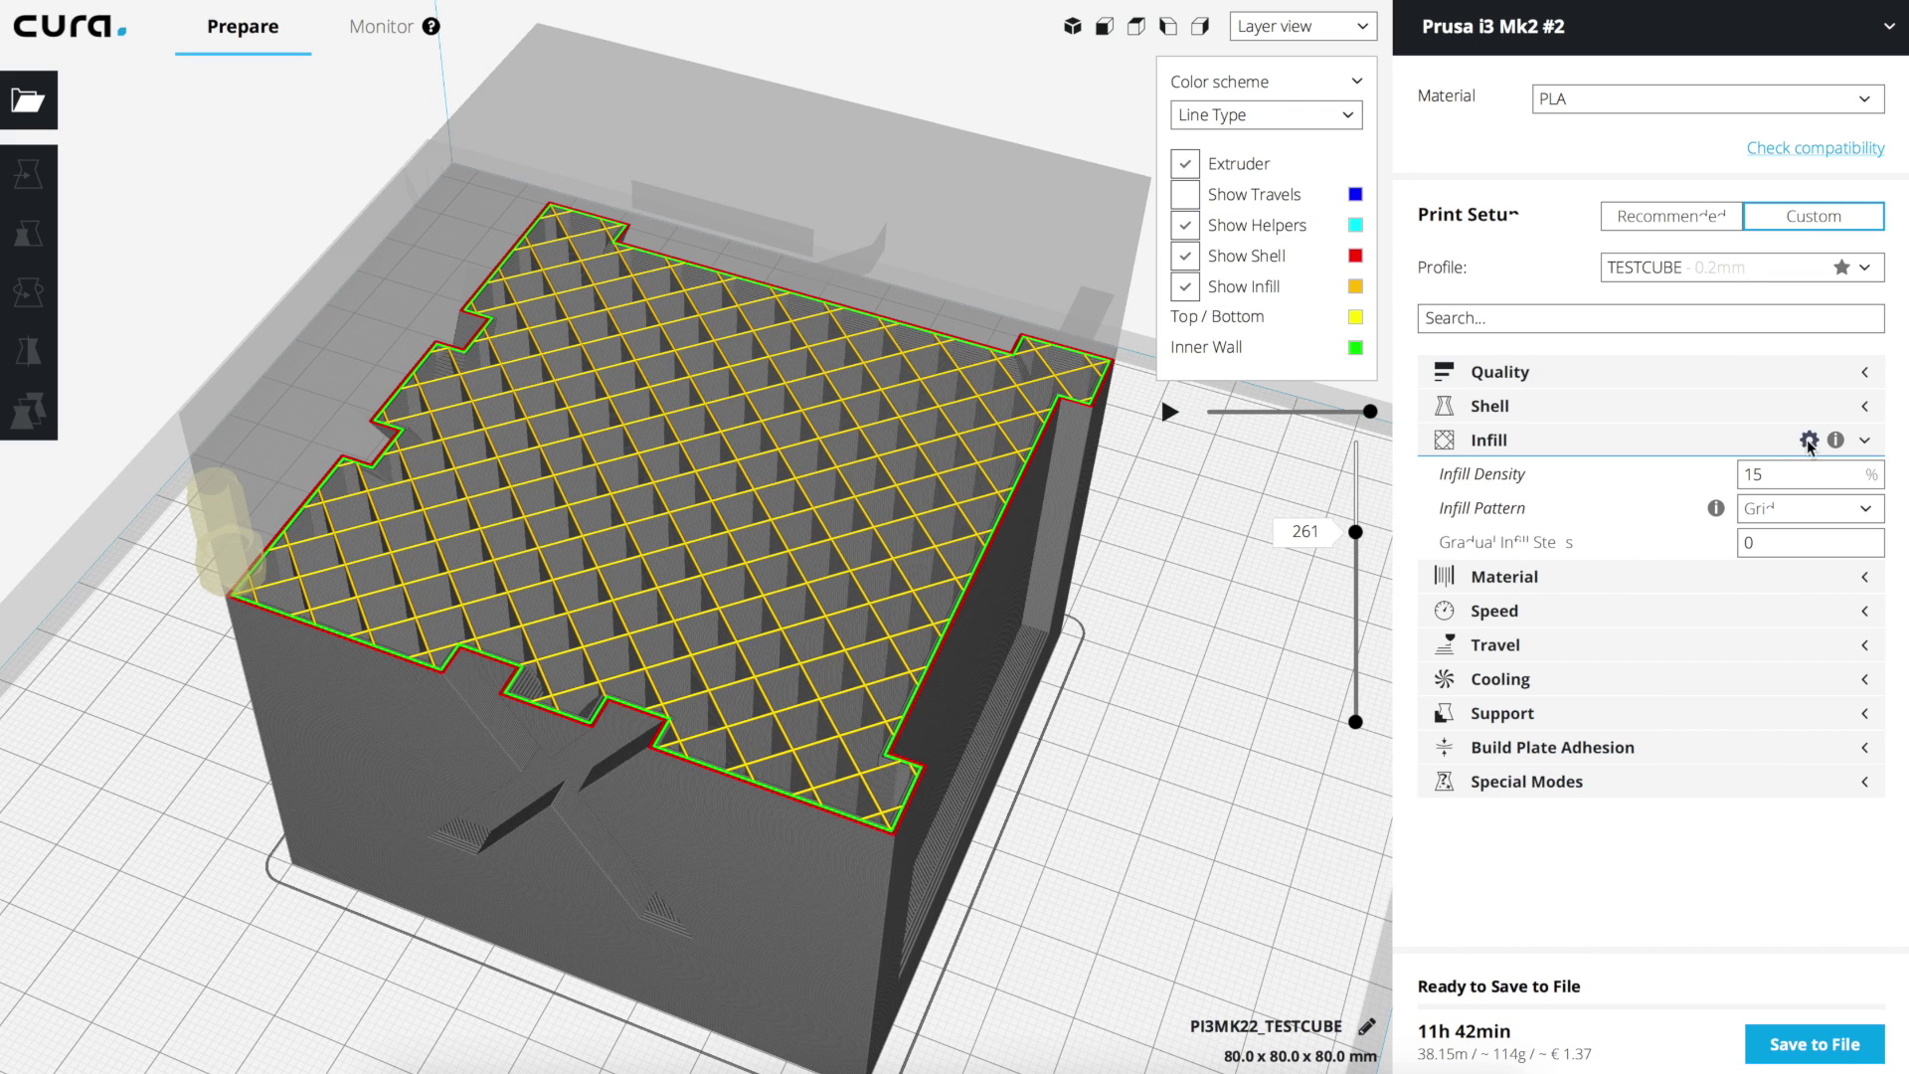
- Make Infill Line Distance visible among the sidebar's infill settings
{"action": "left_click", "coordinate": [1809, 439]}
{"action": "left_click_drag", "start_coordinate": [777, 209], "coordinate": [552, 143]}
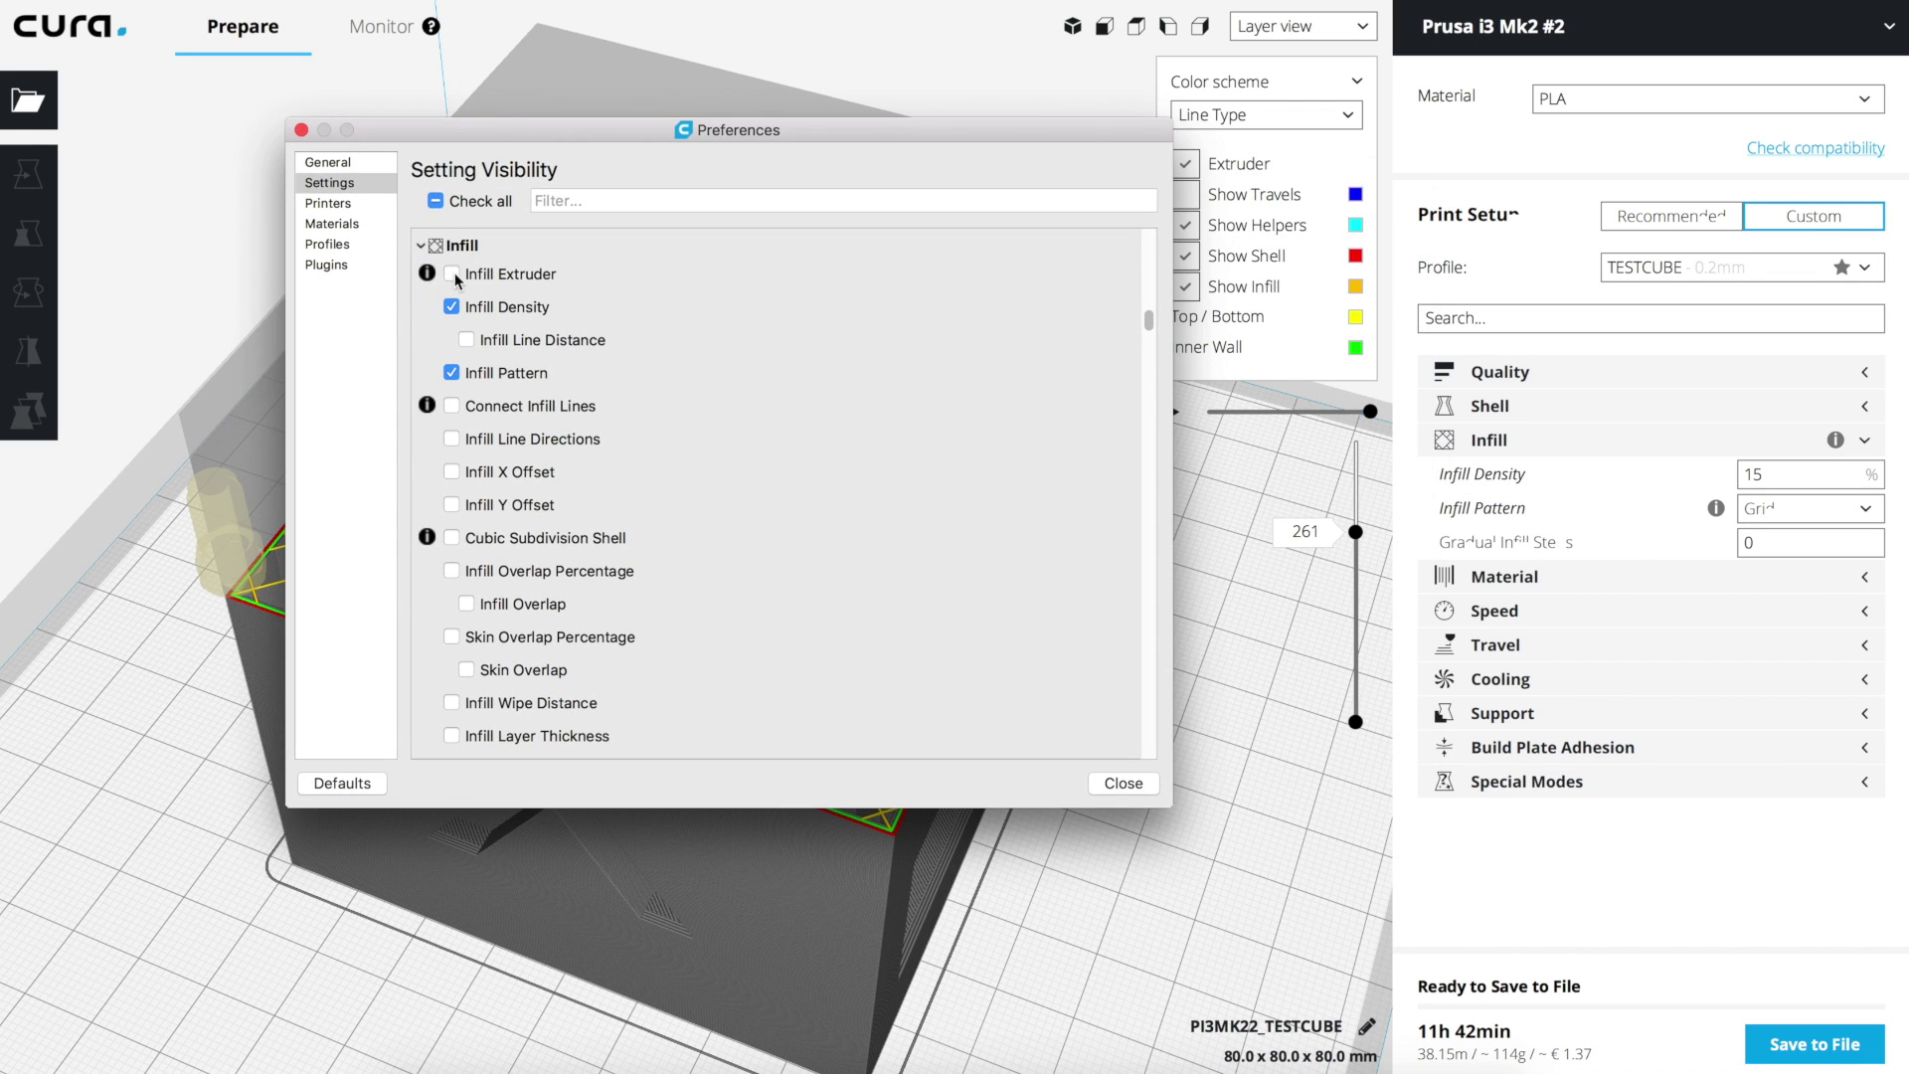
{"action": "mouse_move", "coordinate": [479, 278]}
{"action": "left_click", "coordinate": [467, 340]}
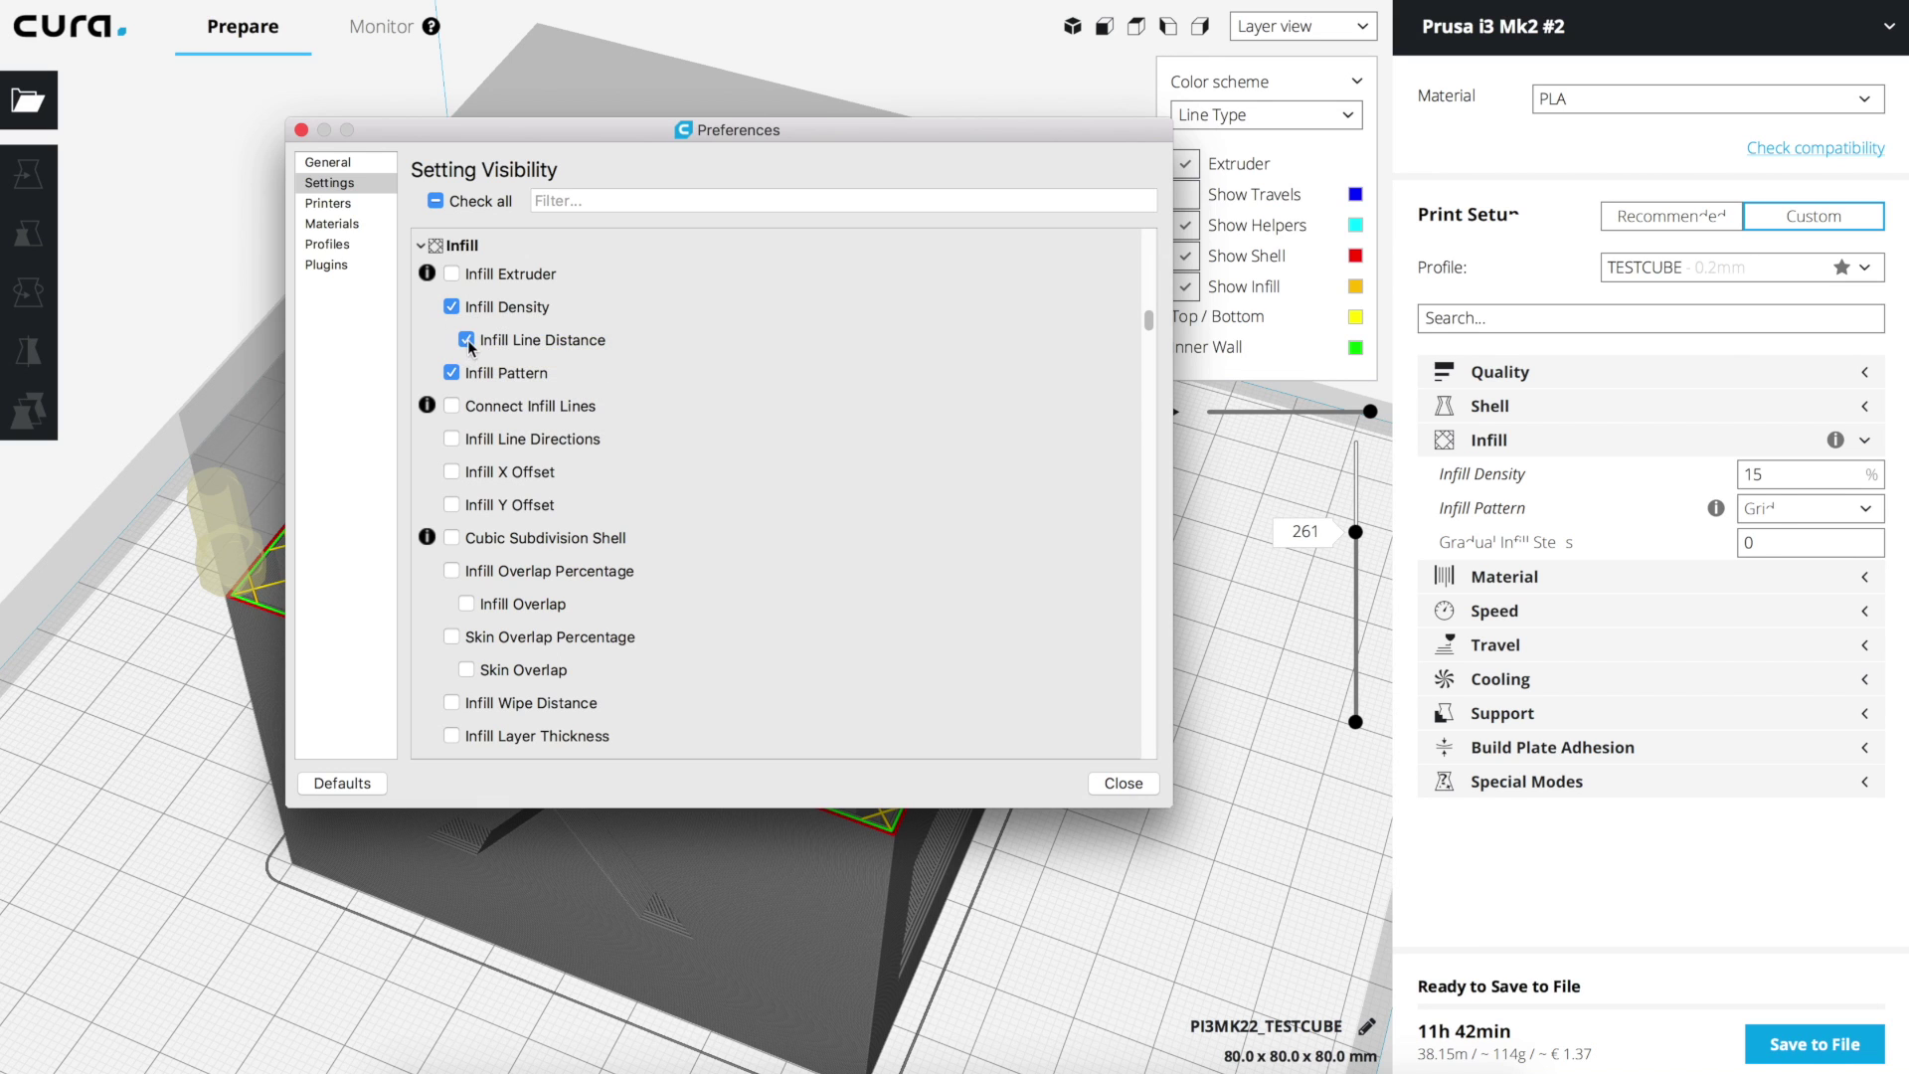
{"action": "left_click", "coordinate": [1115, 788]}
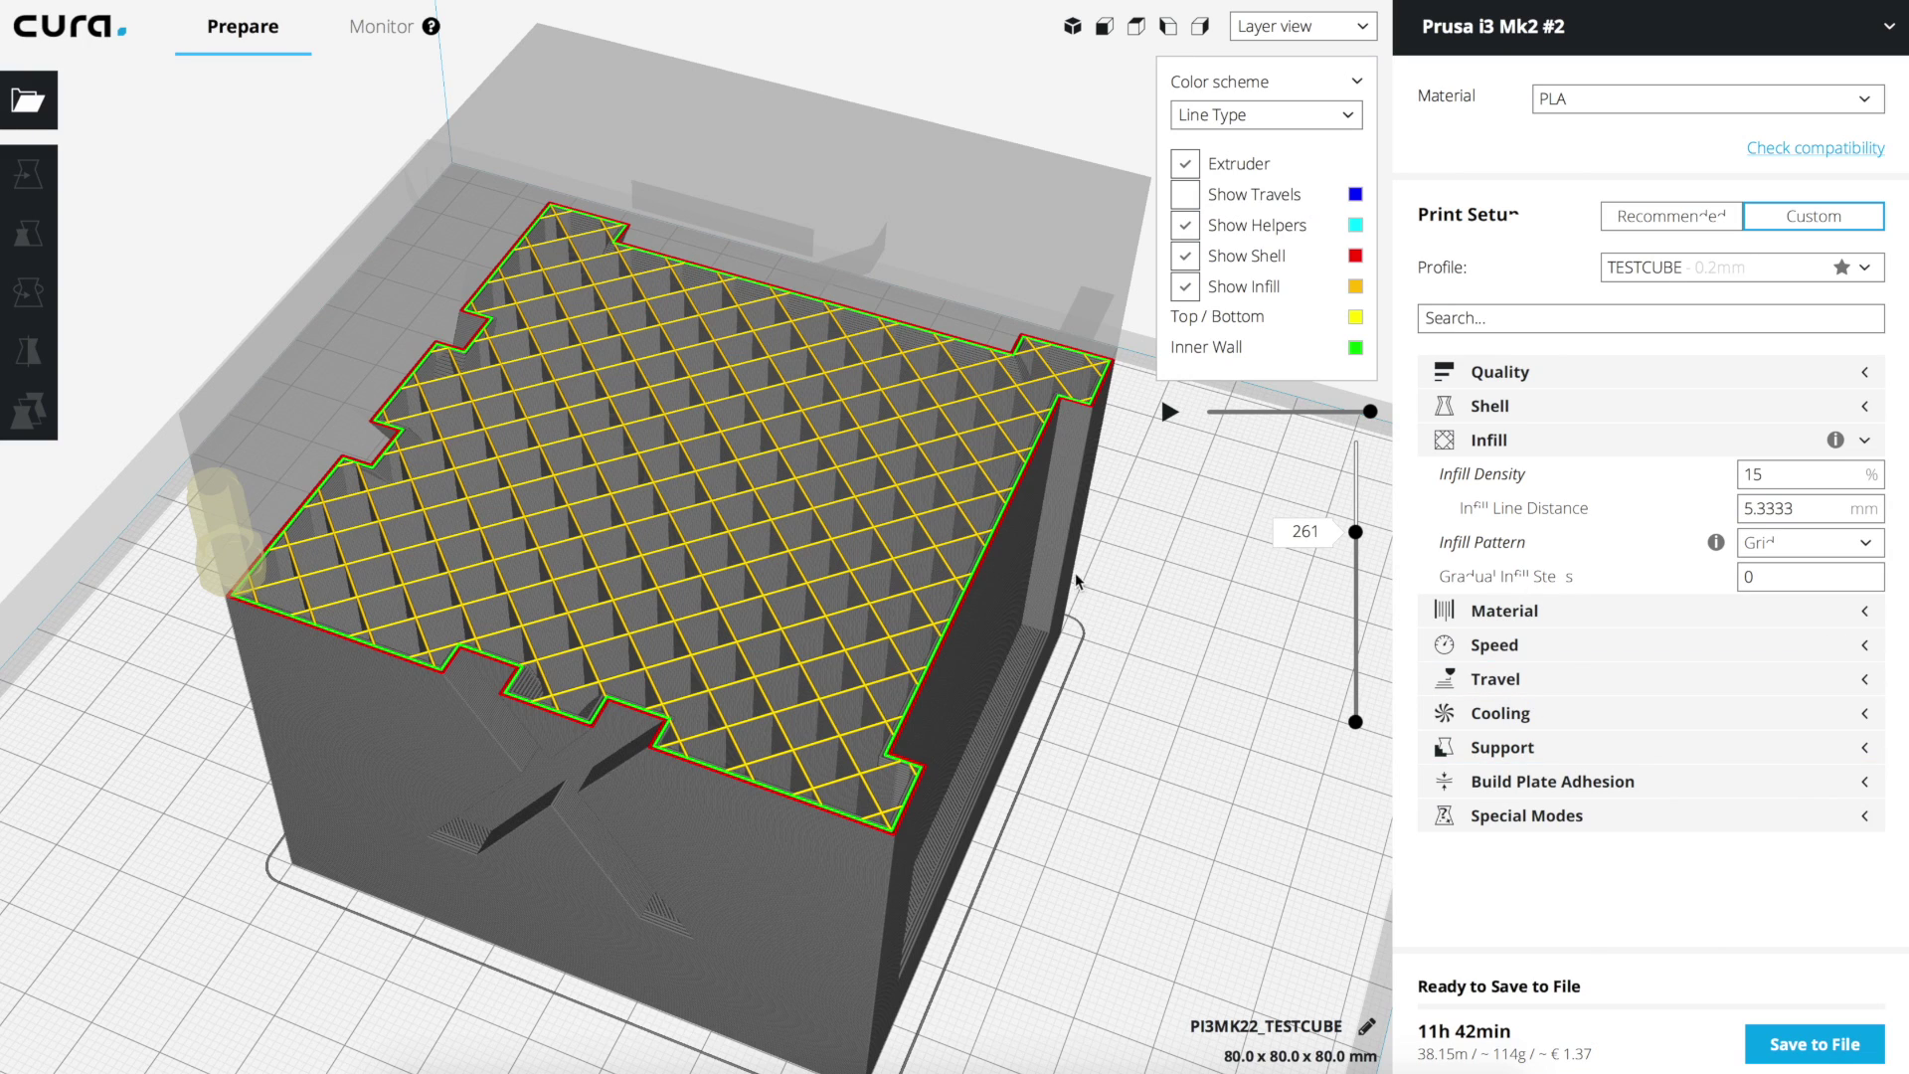
- Set Infill Line Distance to 5 for the test cube
{"action": "right_click_drag", "start_coordinate": [1078, 570], "coordinate": [1100, 630]}
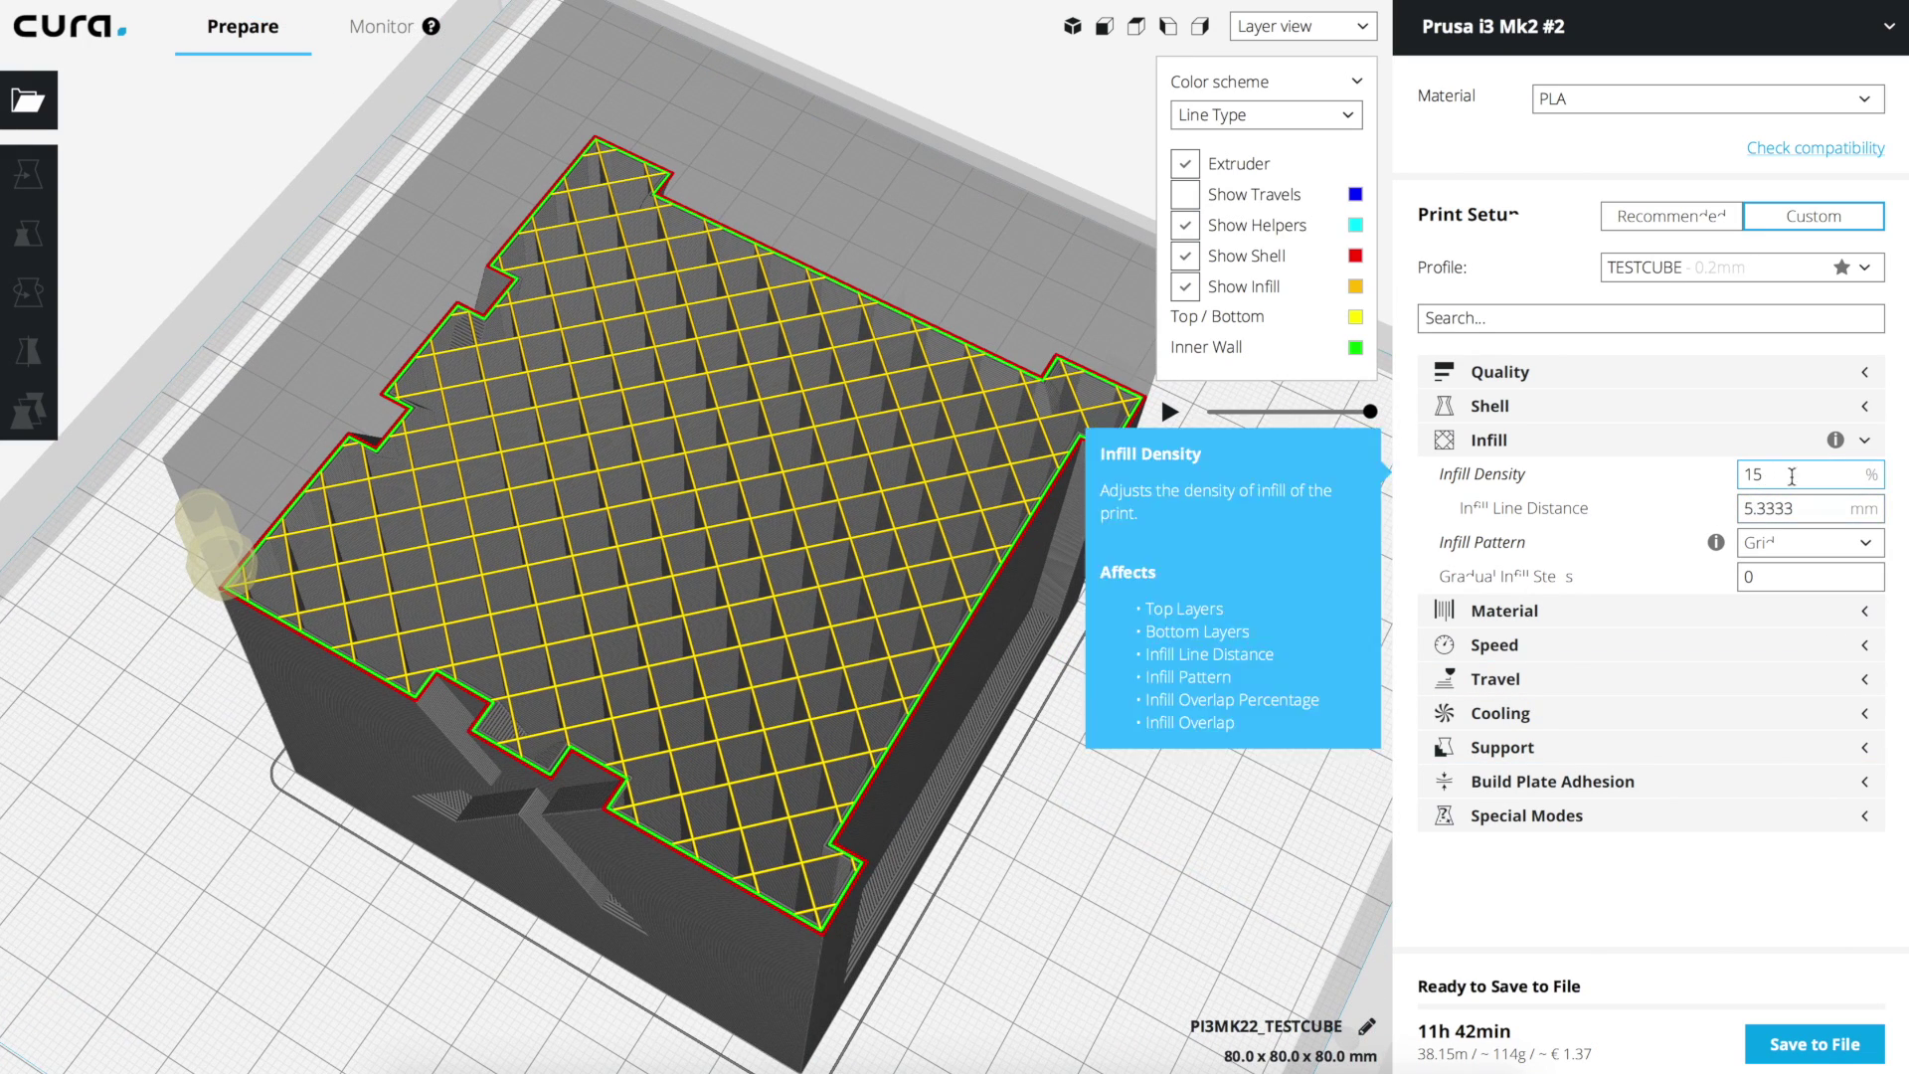
{"action": "left_click", "coordinate": [1742, 474]}
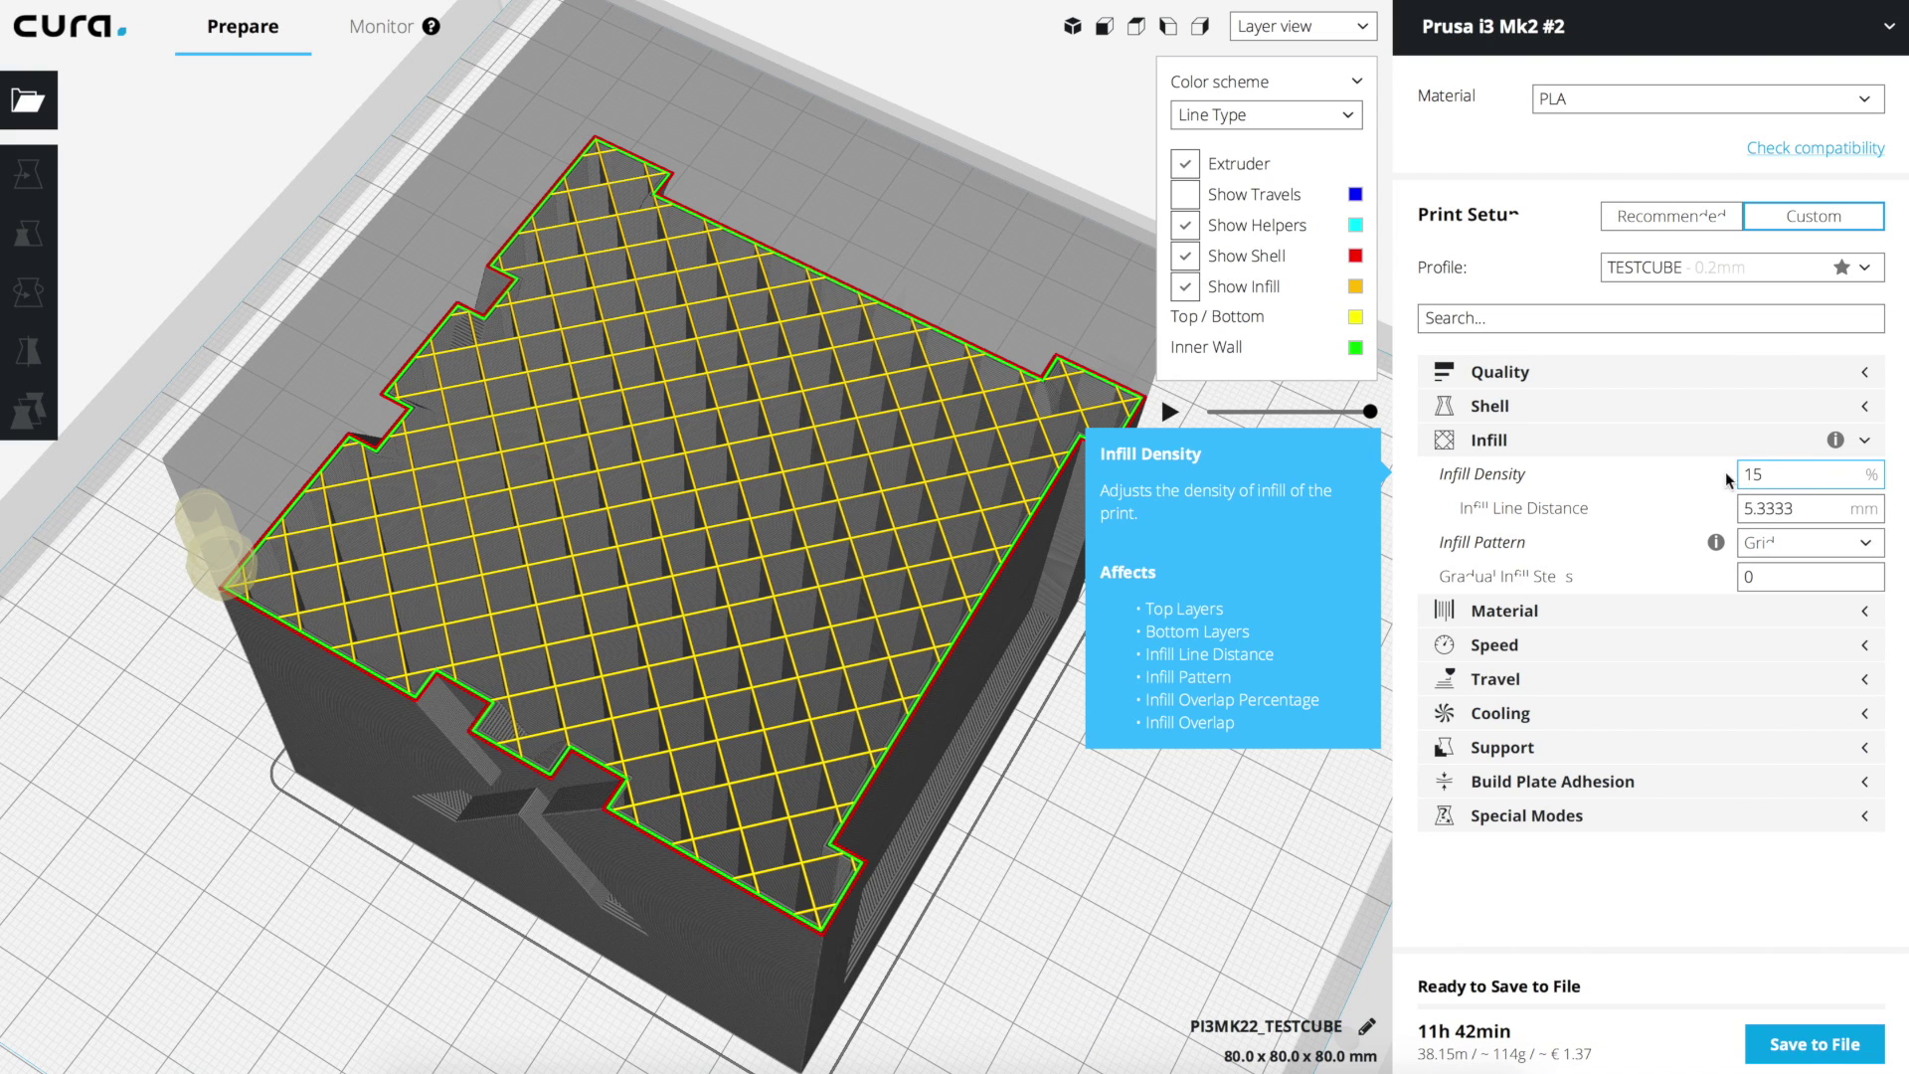
{"action": "left_click", "coordinate": [1781, 509]}
{"action": "type", "text": "5"}
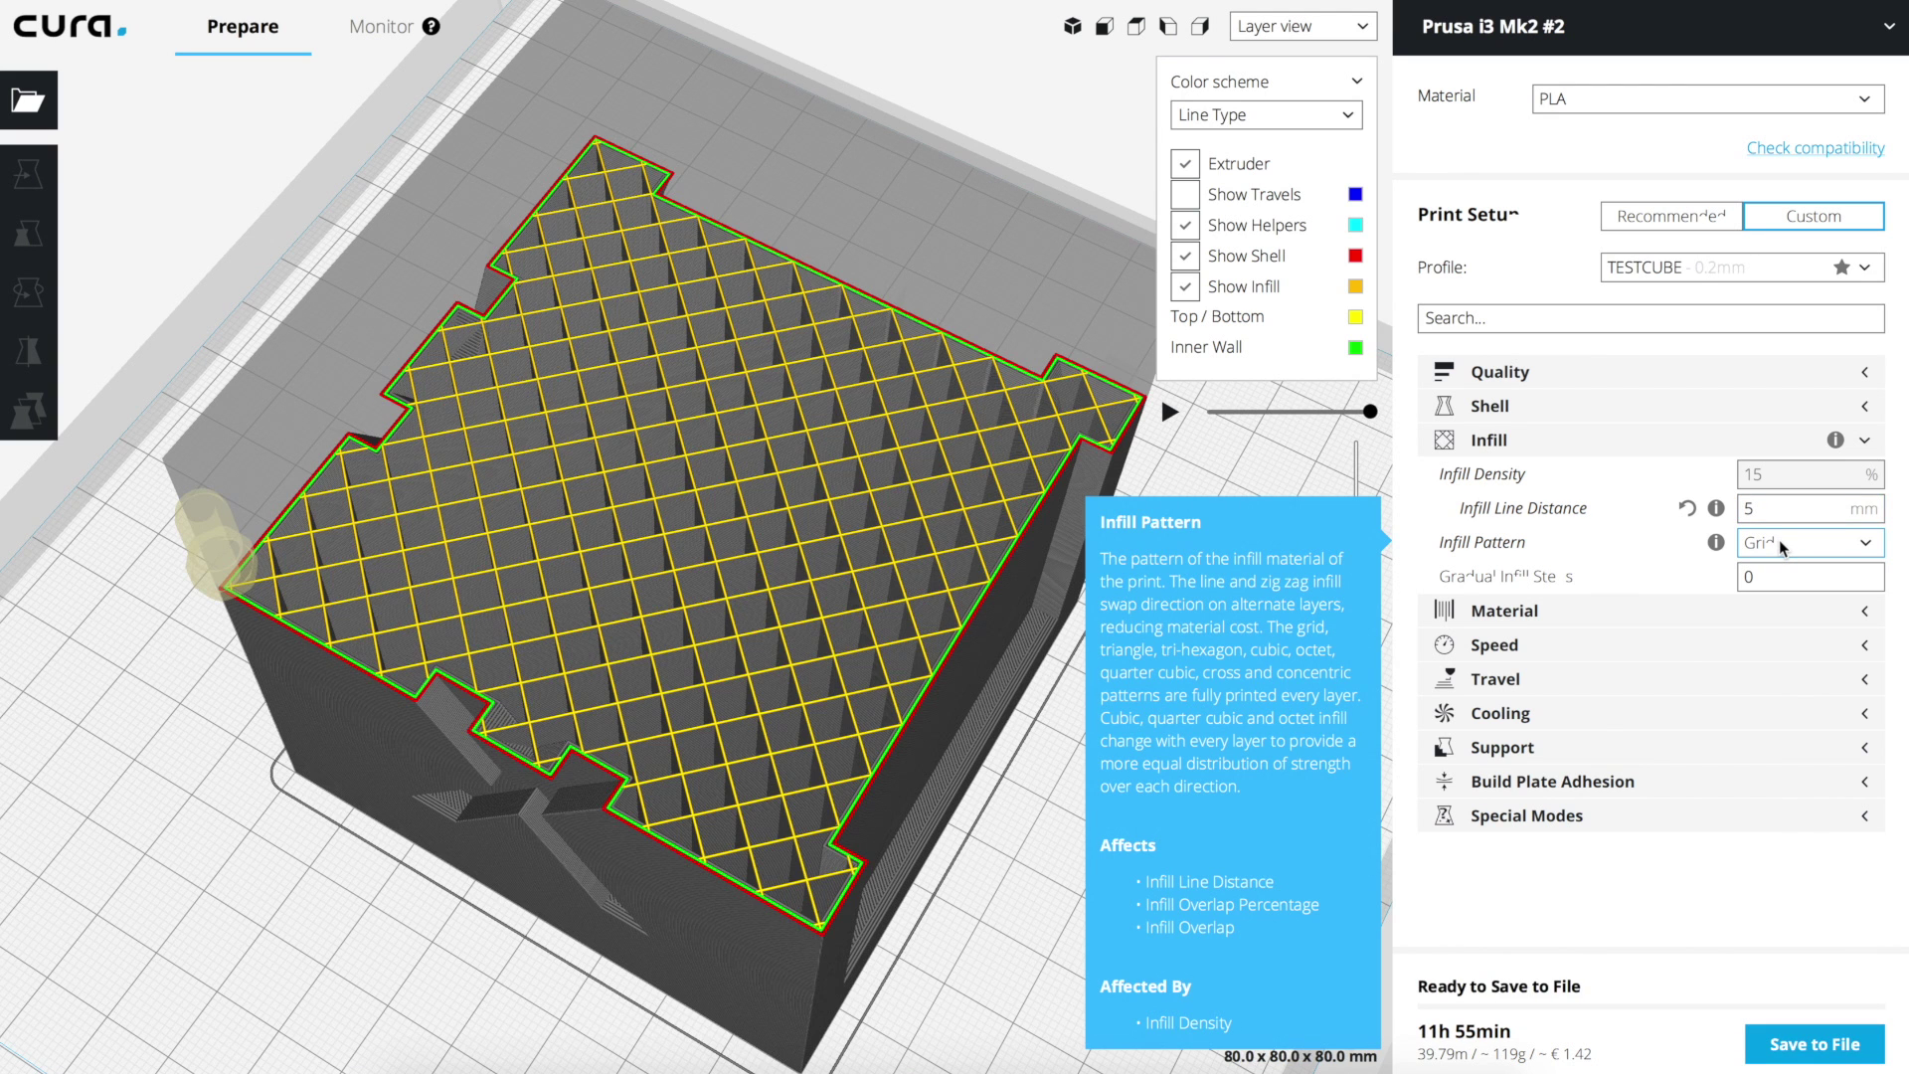
- Switch the infill pattern to Lines, preview layer 250, and reset line distance to 2.6667 mm
{"action": "left_click", "coordinate": [1782, 542]}
{"action": "left_click", "coordinate": [1785, 603]}
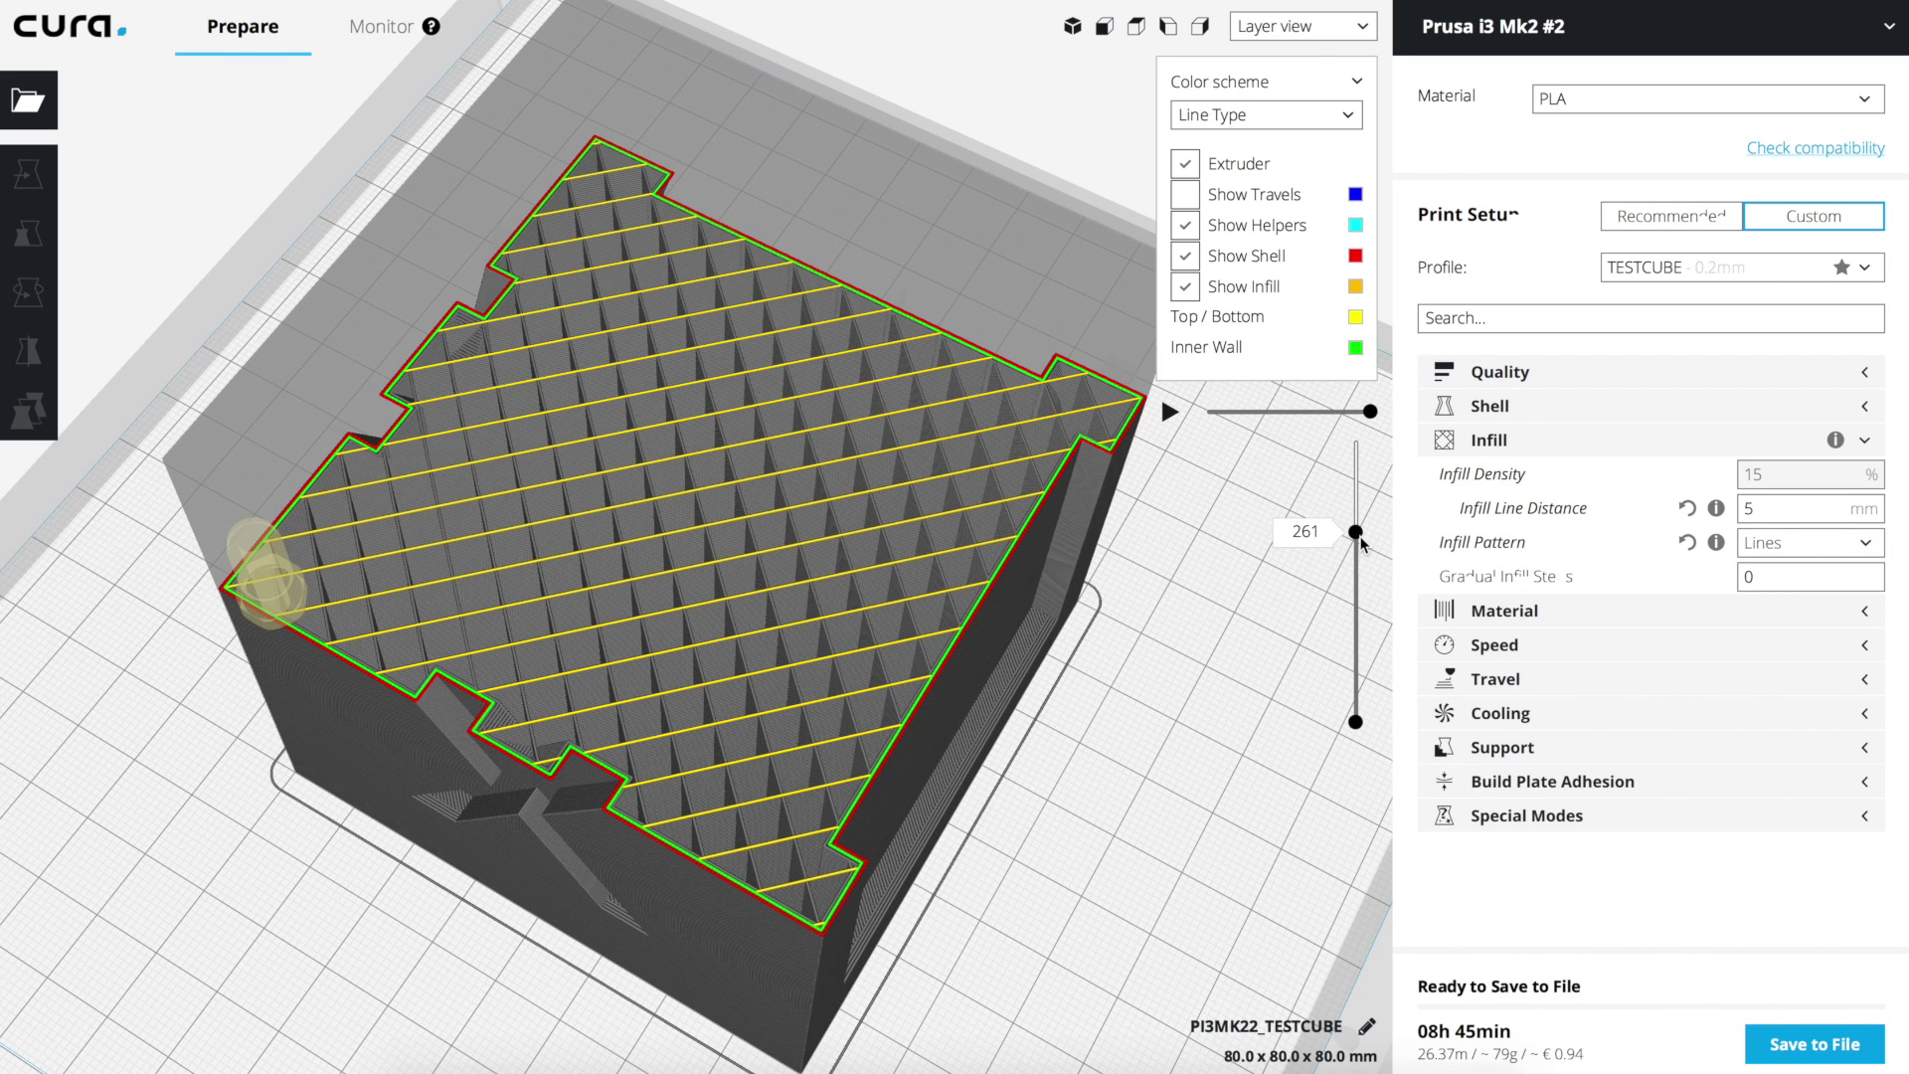
{"action": "left_click_drag", "start_coordinate": [1358, 533], "coordinate": [1358, 538]}
{"action": "left_click", "coordinate": [1688, 508]}
- Uncheck Infill Line Distance in Setting Visibility and browse the other infill settings' tooltips
{"action": "left_click", "coordinate": [1810, 441]}
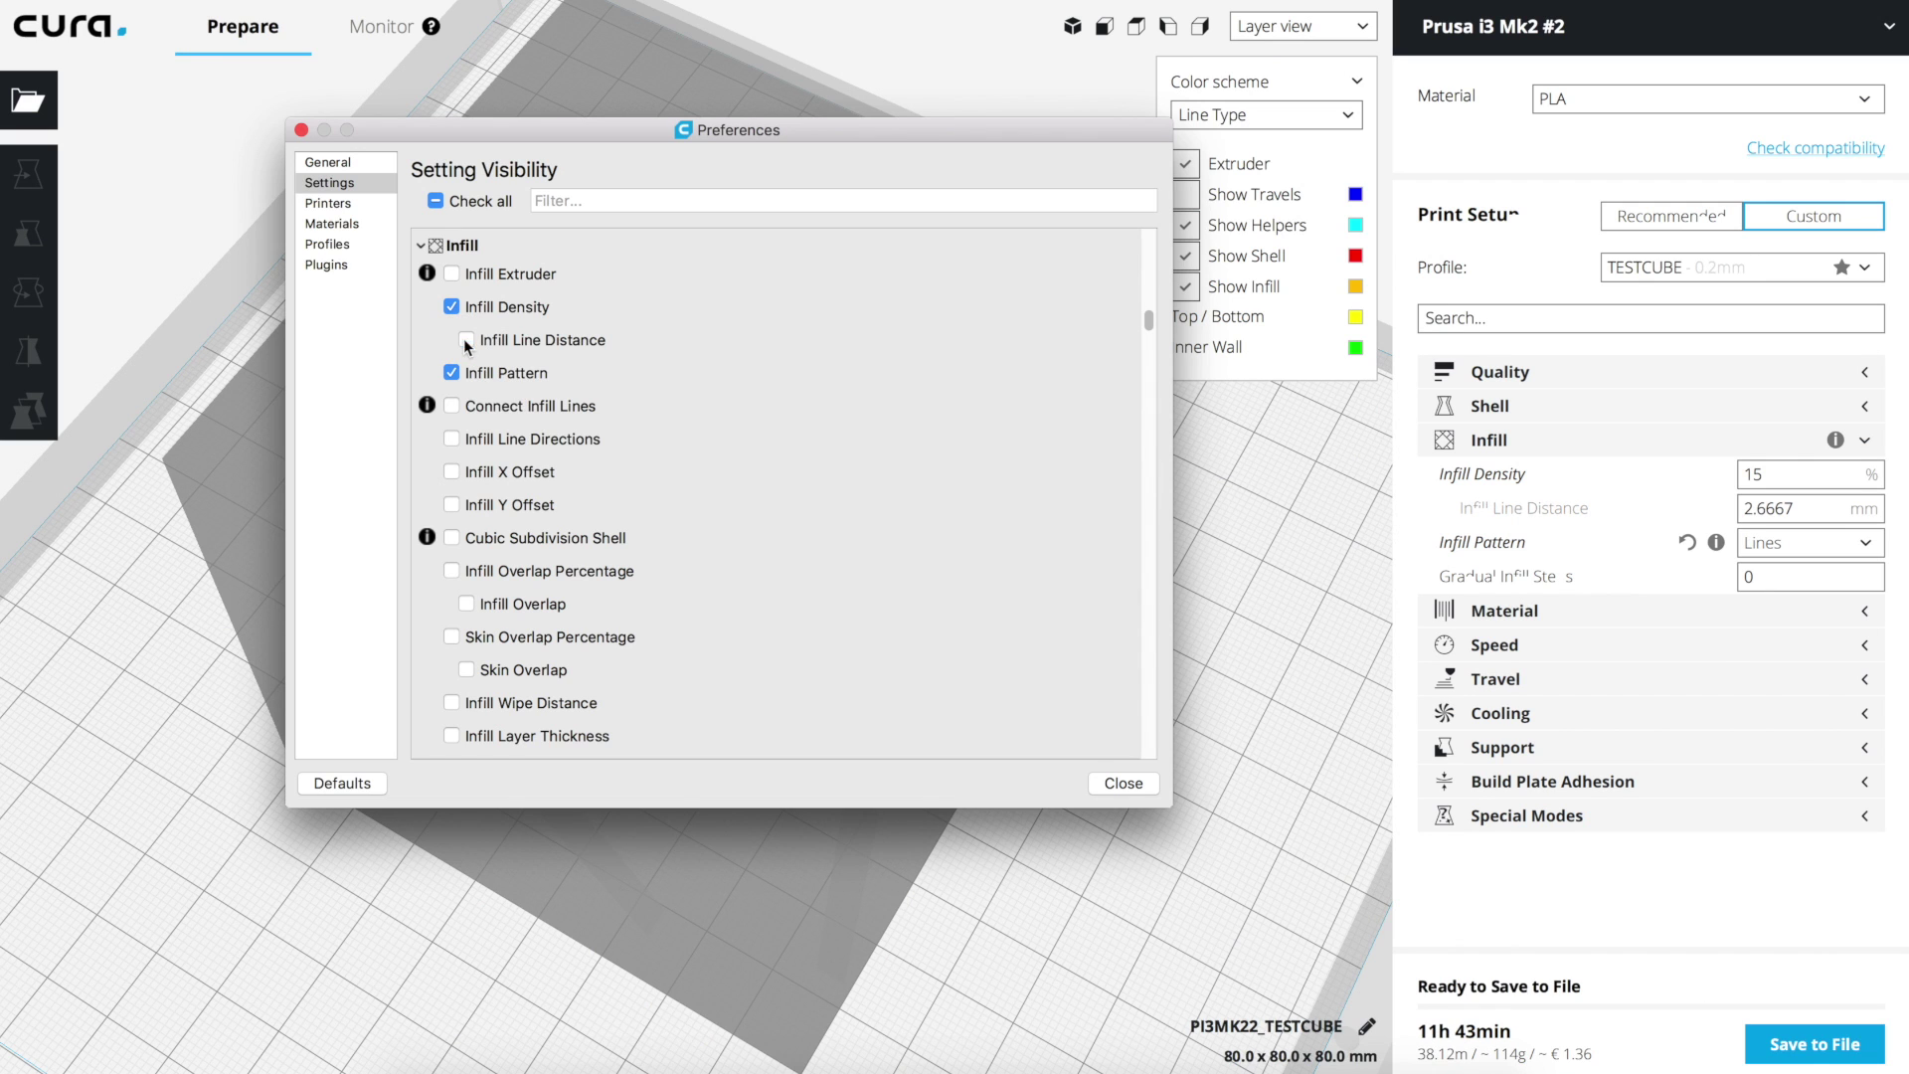
{"action": "left_click", "coordinate": [466, 339]}
{"action": "mouse_move", "coordinate": [551, 418]}
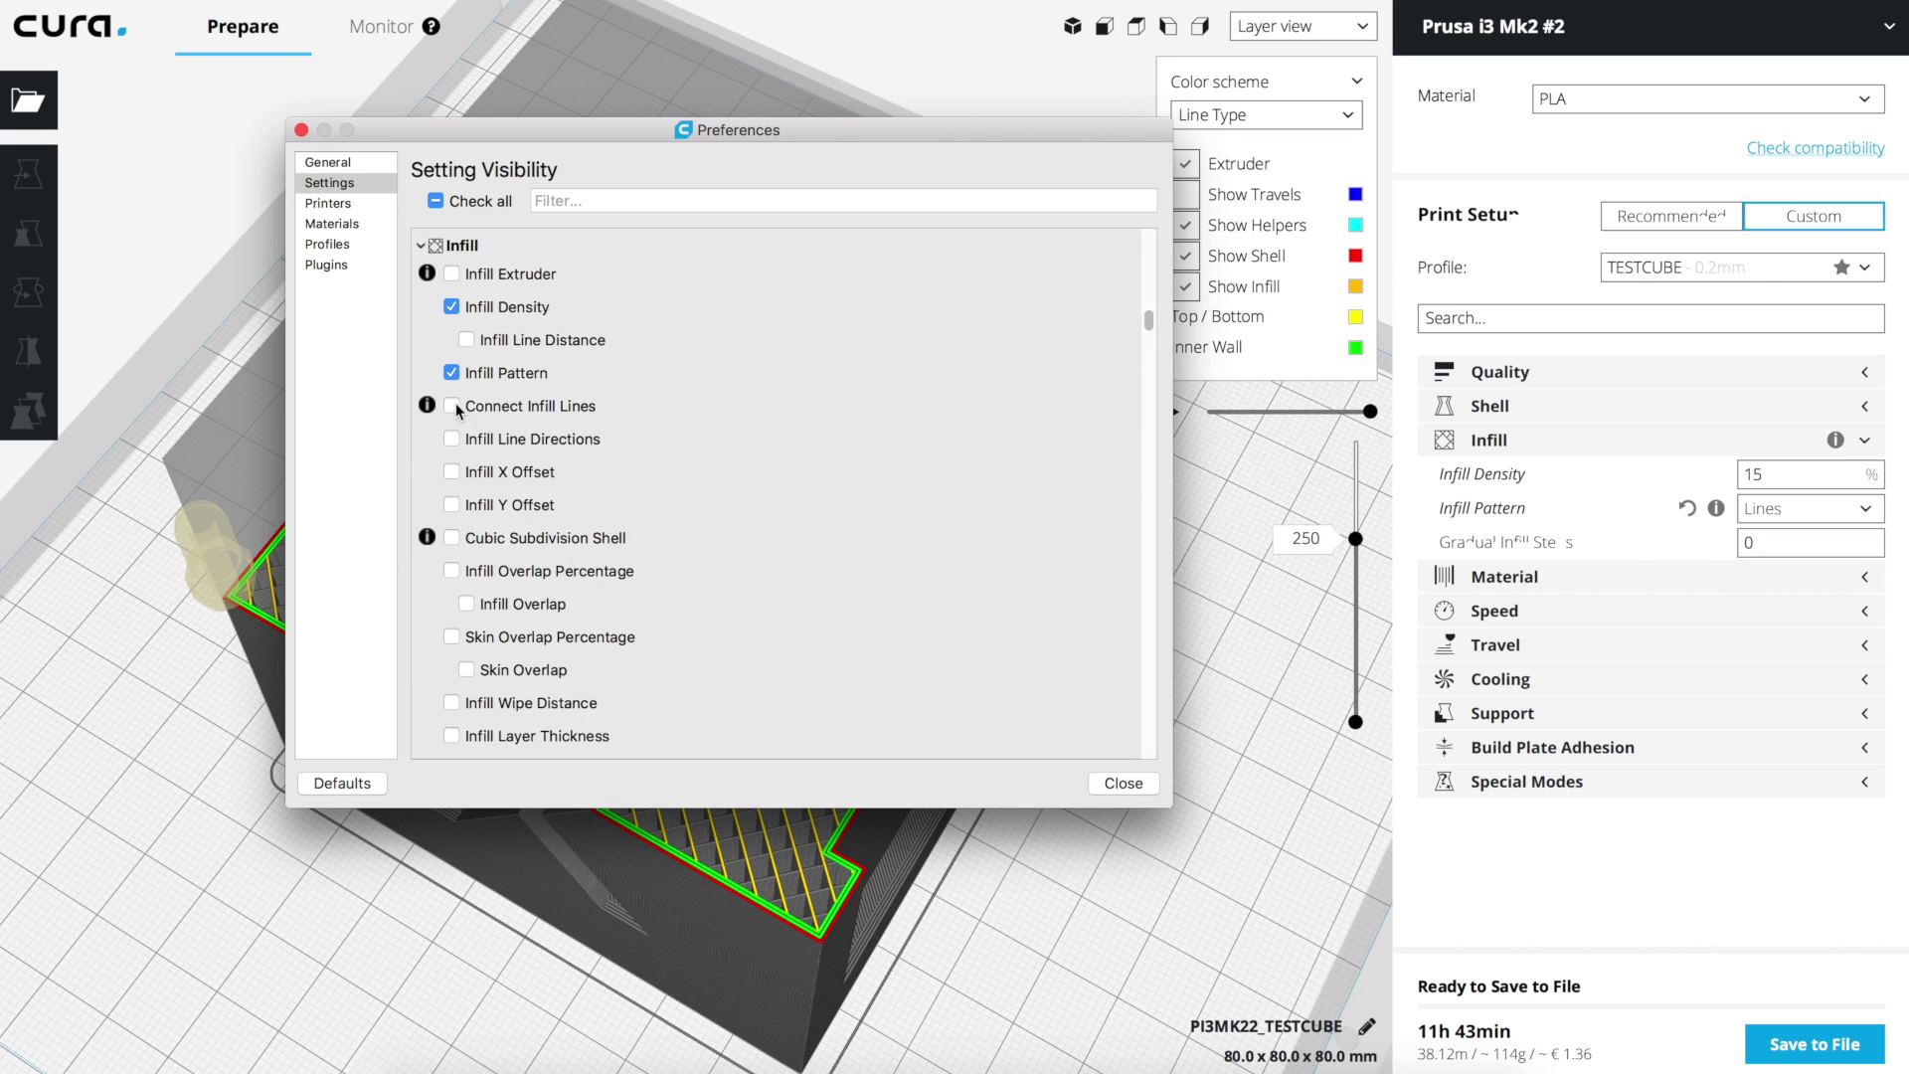
{"action": "mouse_move", "coordinate": [458, 413]}
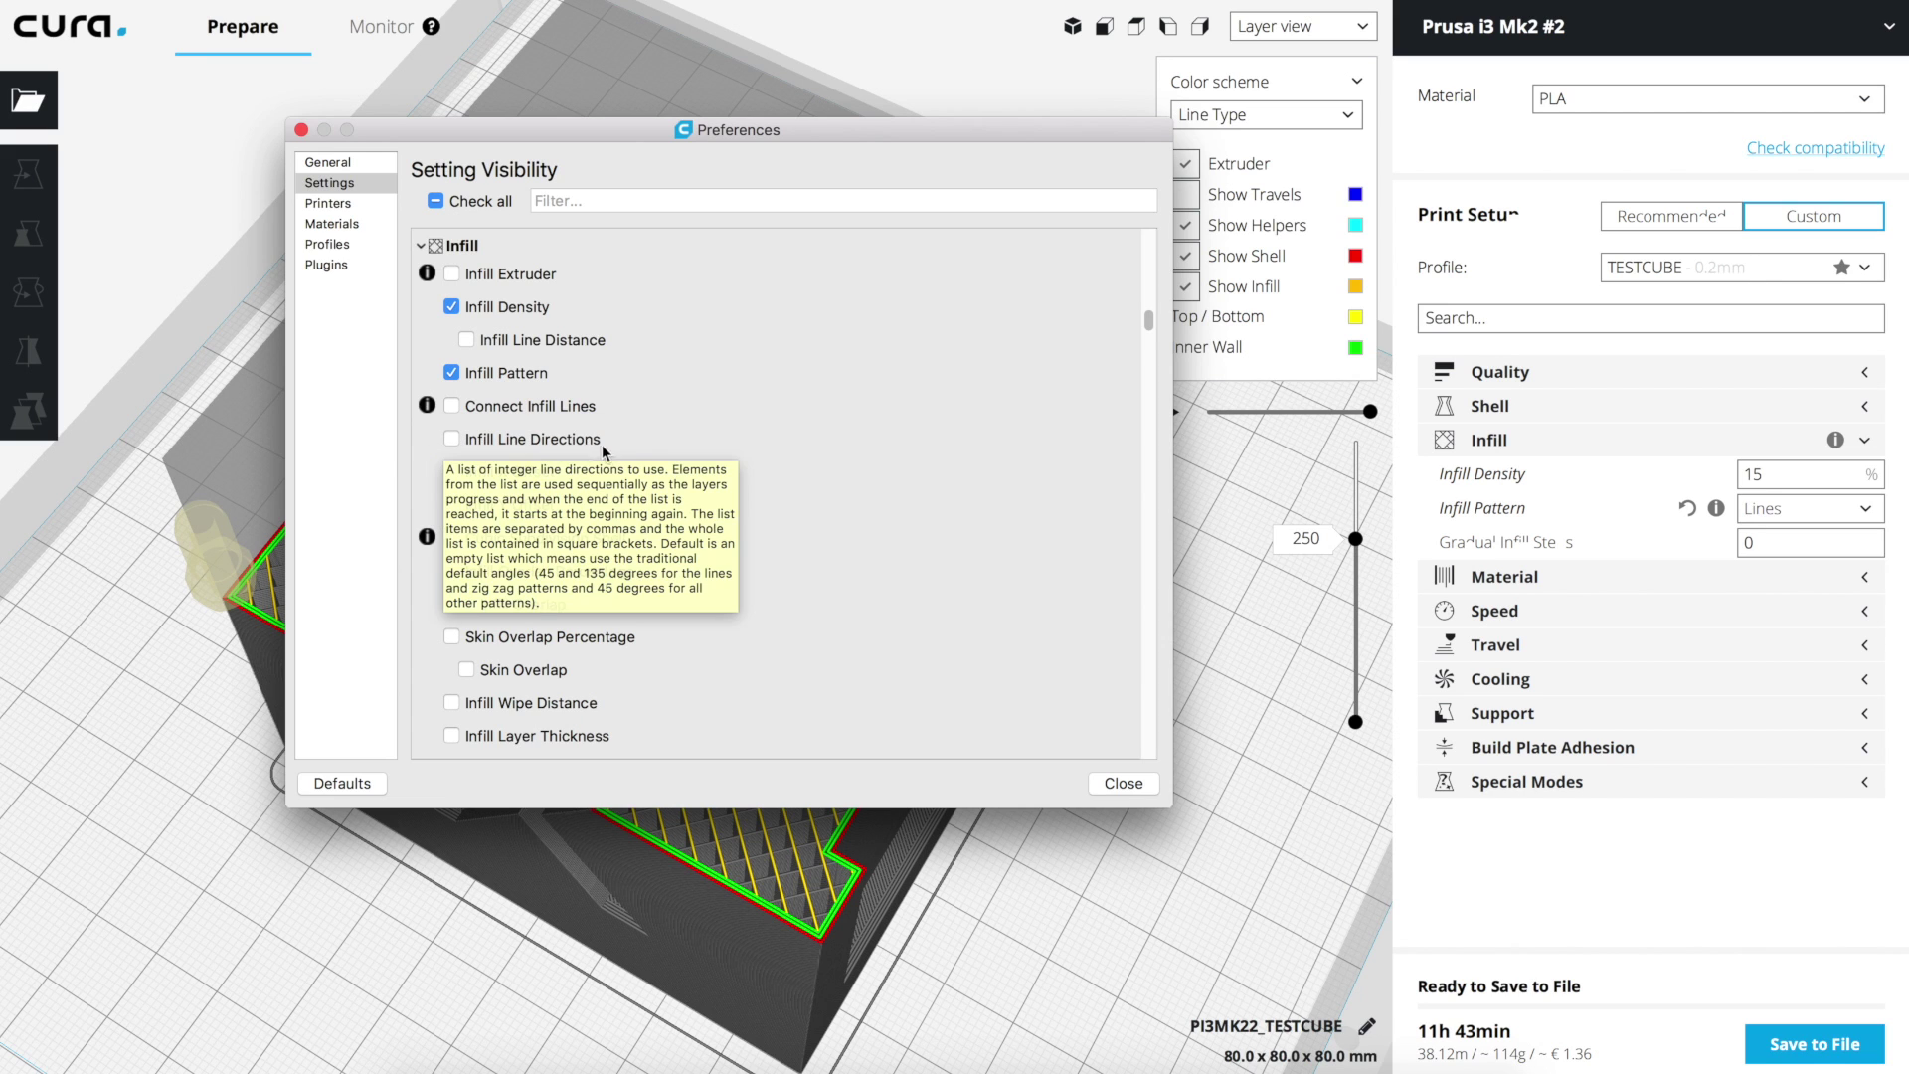
{"action": "mouse_move", "coordinate": [477, 446]}
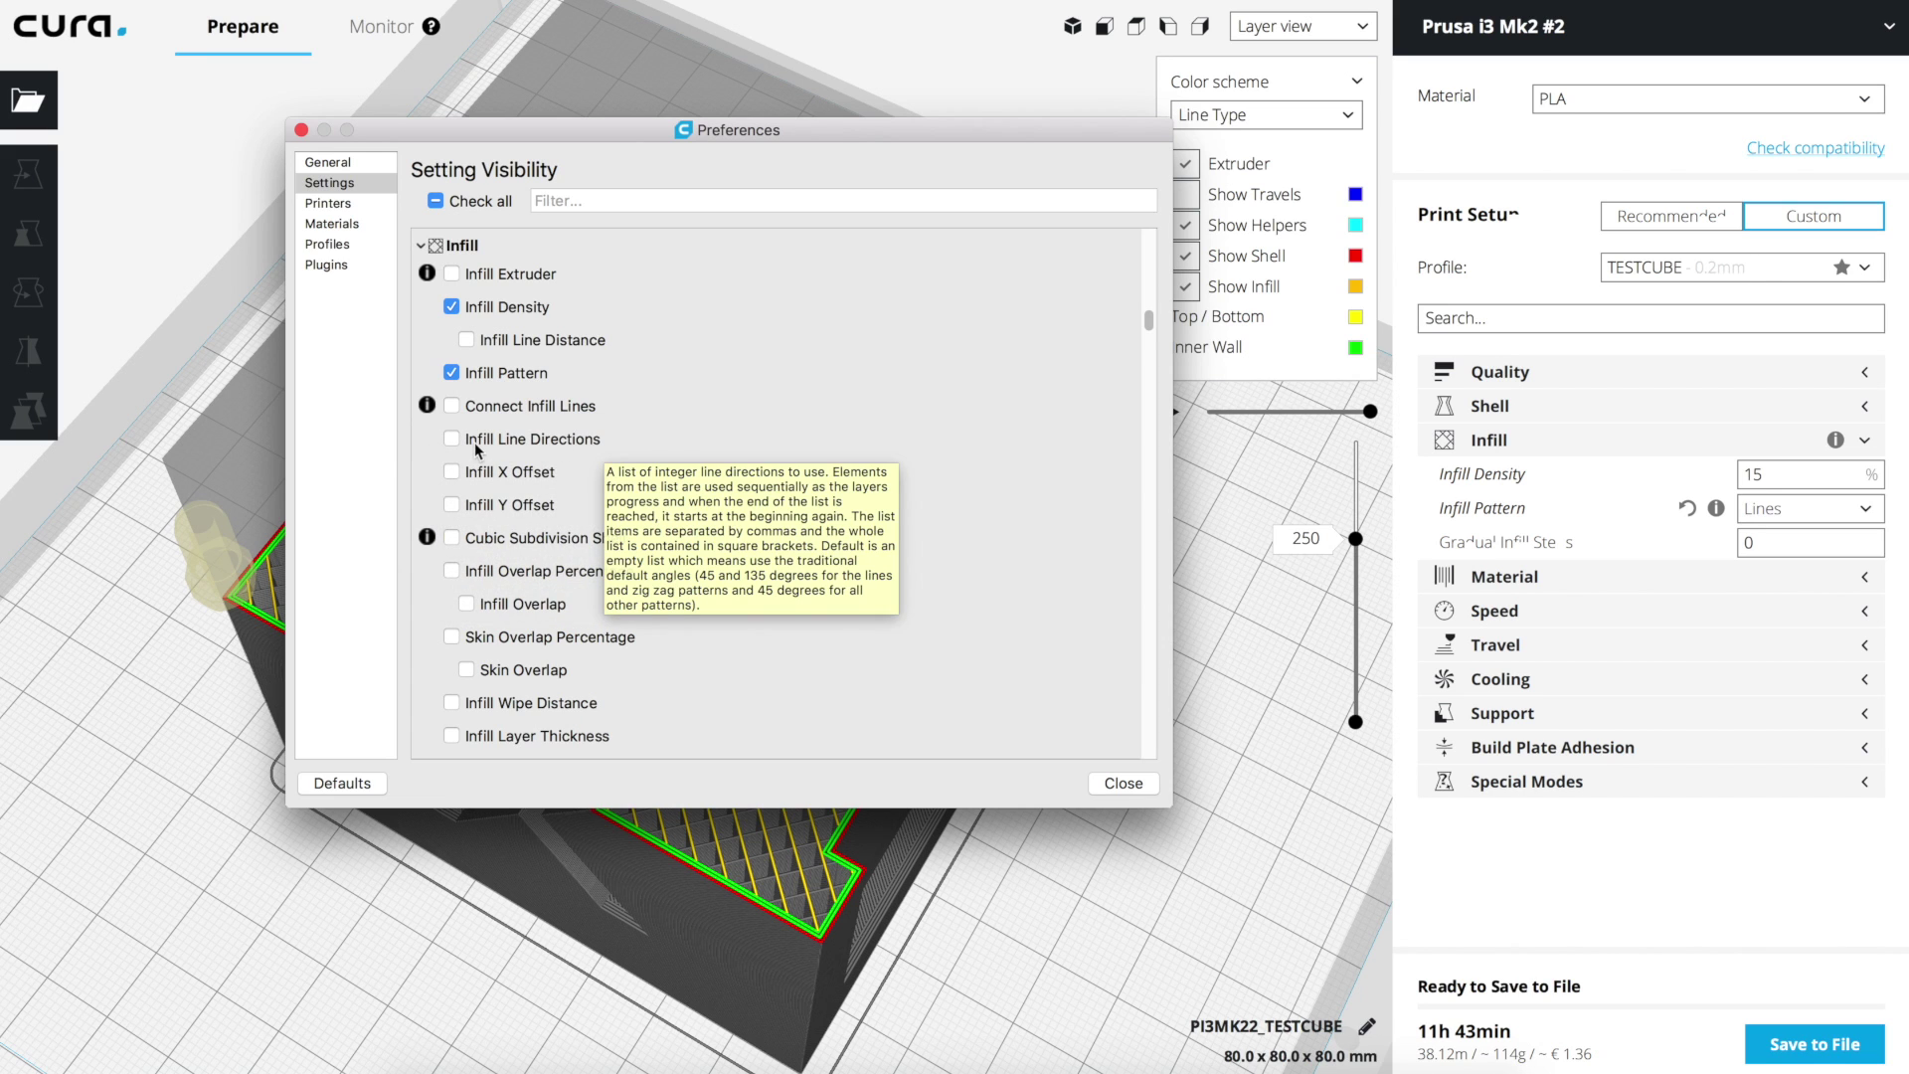
{"action": "left_click_drag", "start_coordinate": [583, 132], "coordinate": [420, 175]}
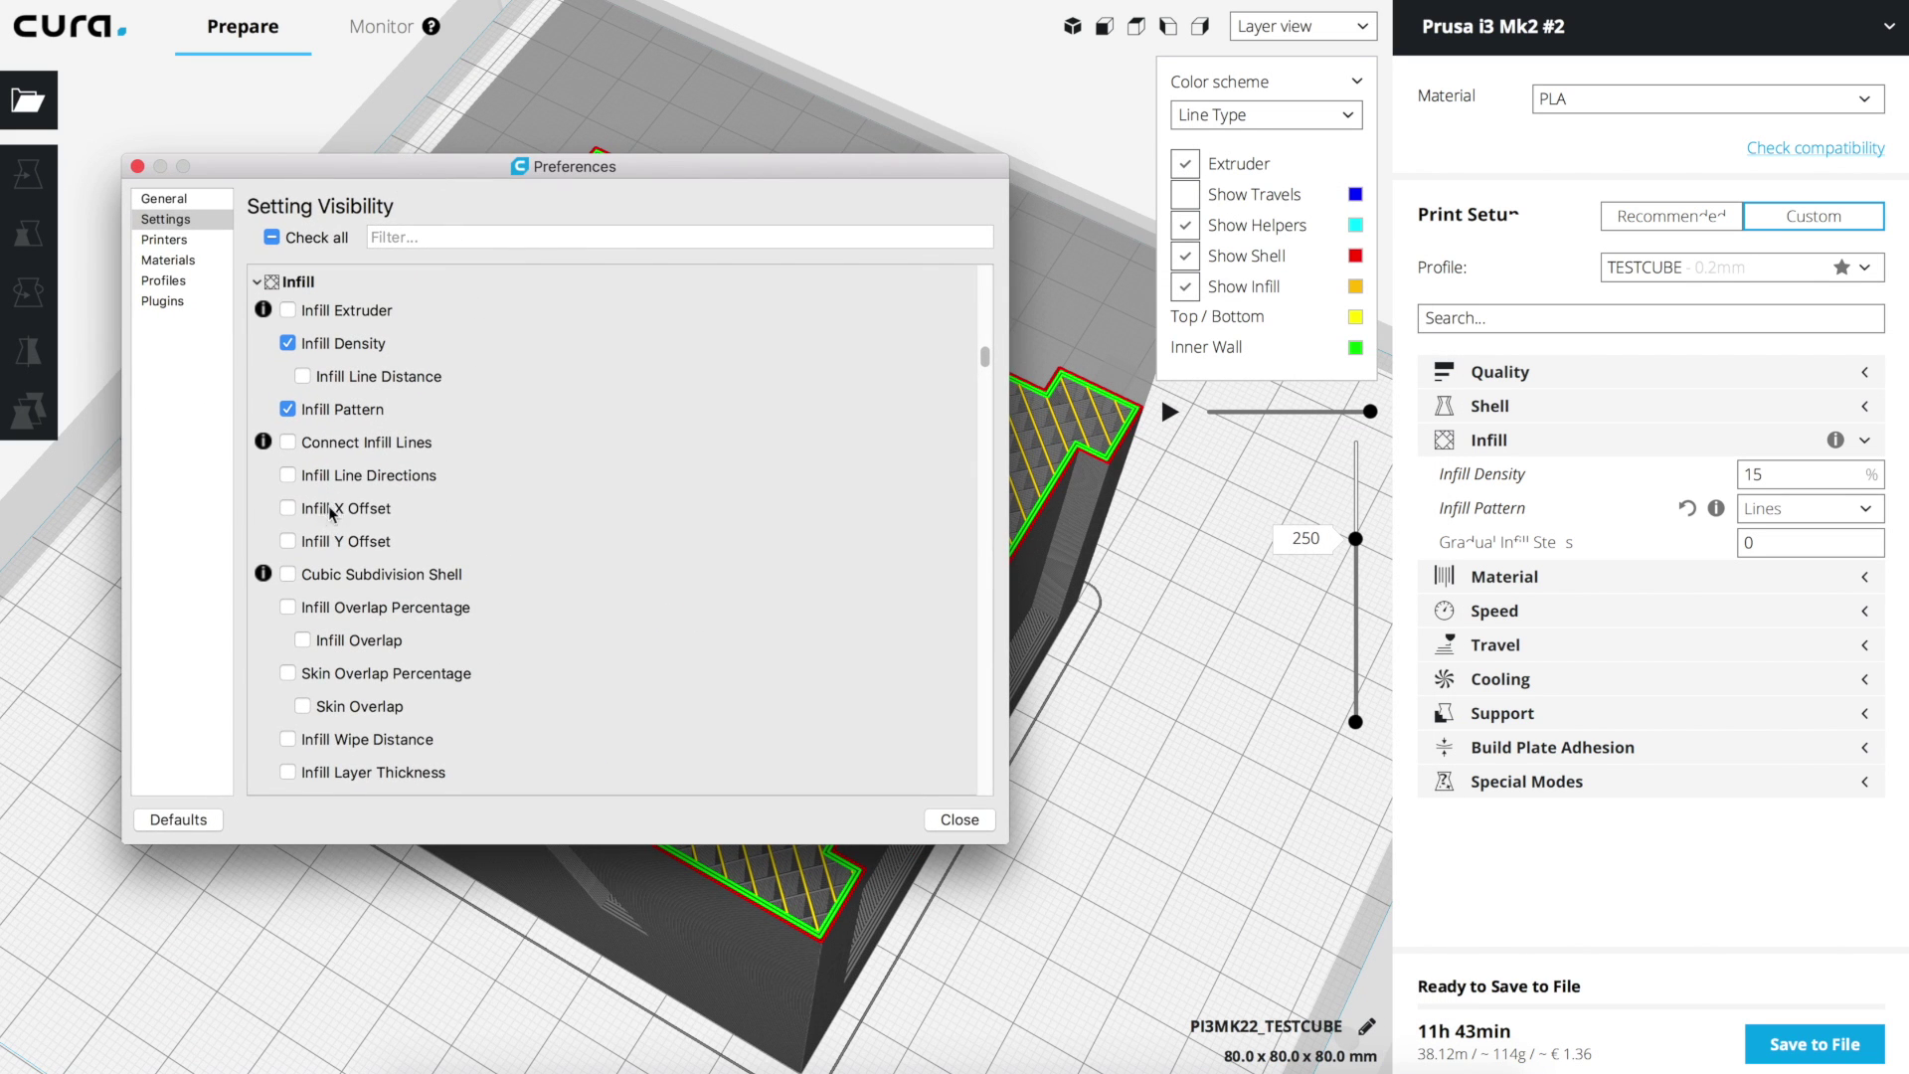
{"action": "mouse_move", "coordinate": [328, 506]}
{"action": "scroll", "coordinate": [423, 547], "scroll_direction": "down", "scroll_amount": 5}
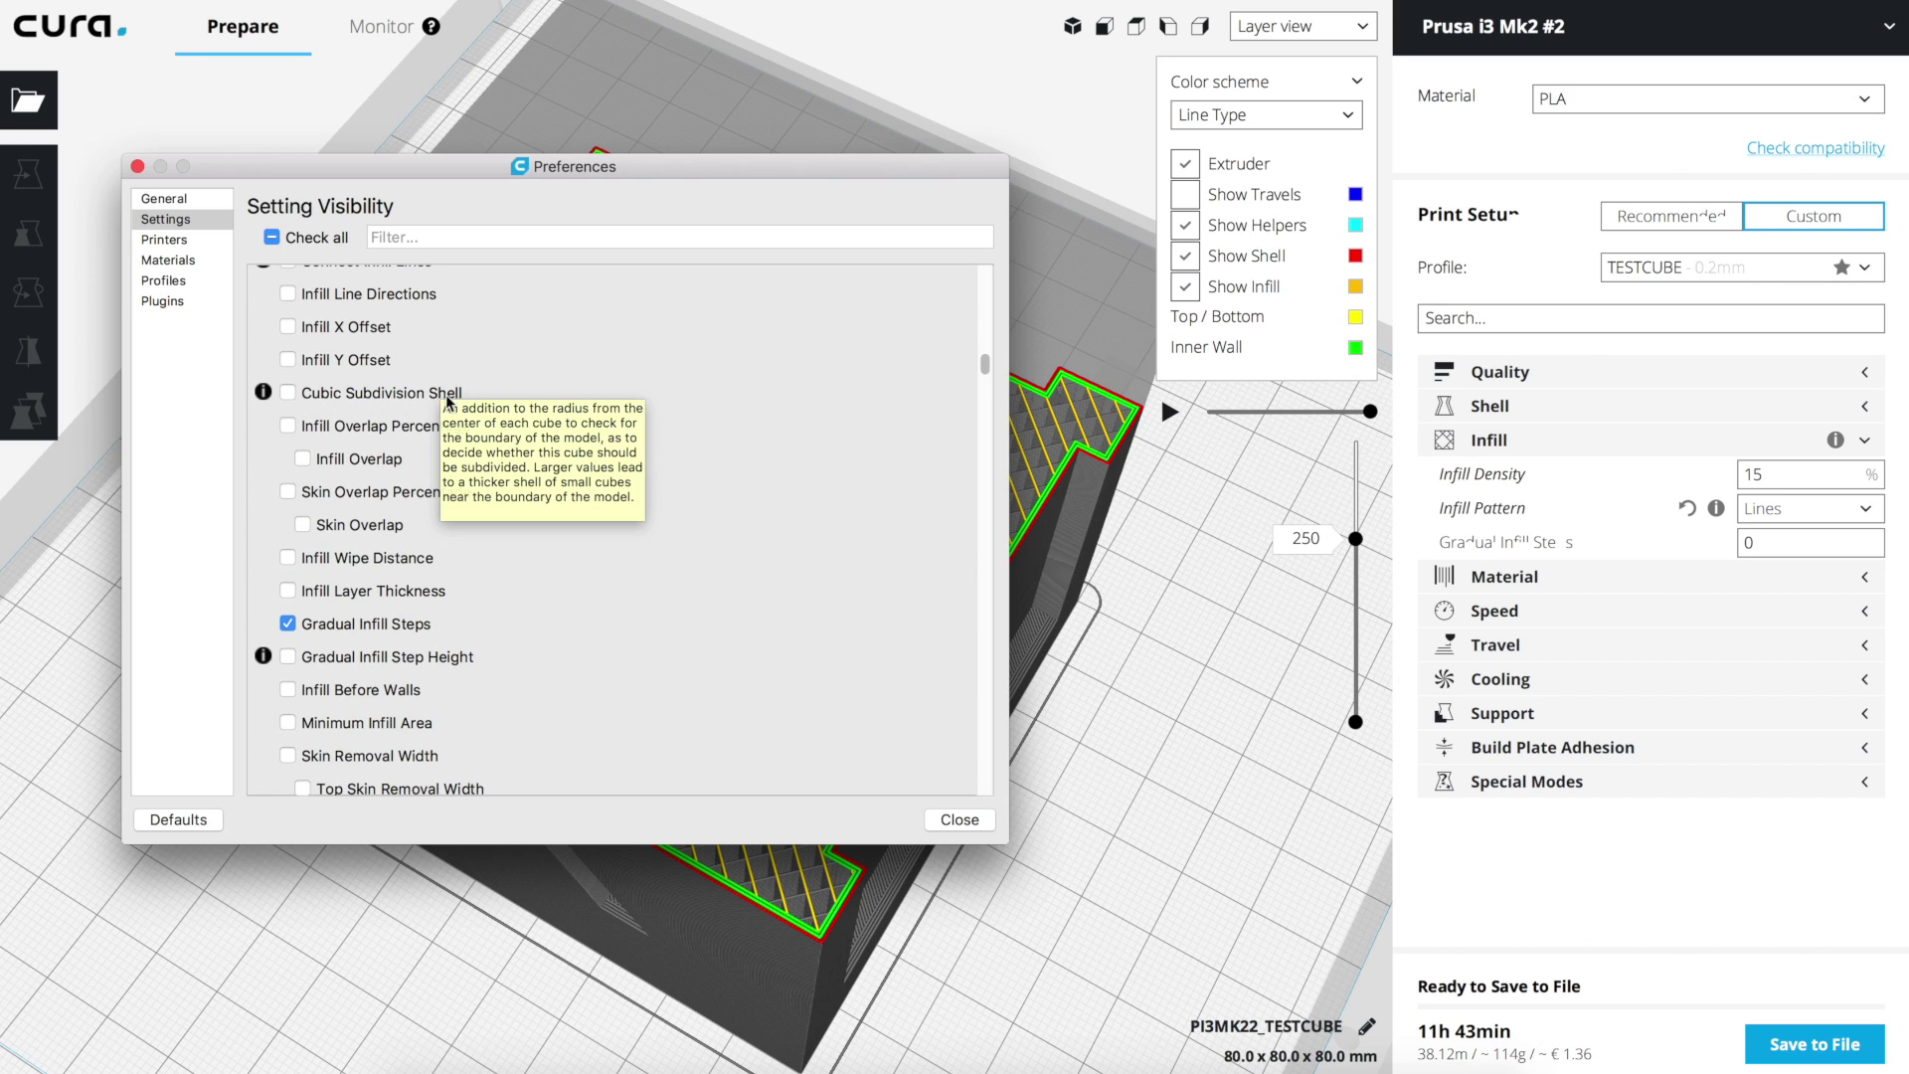
{"action": "mouse_move", "coordinate": [263, 396]}
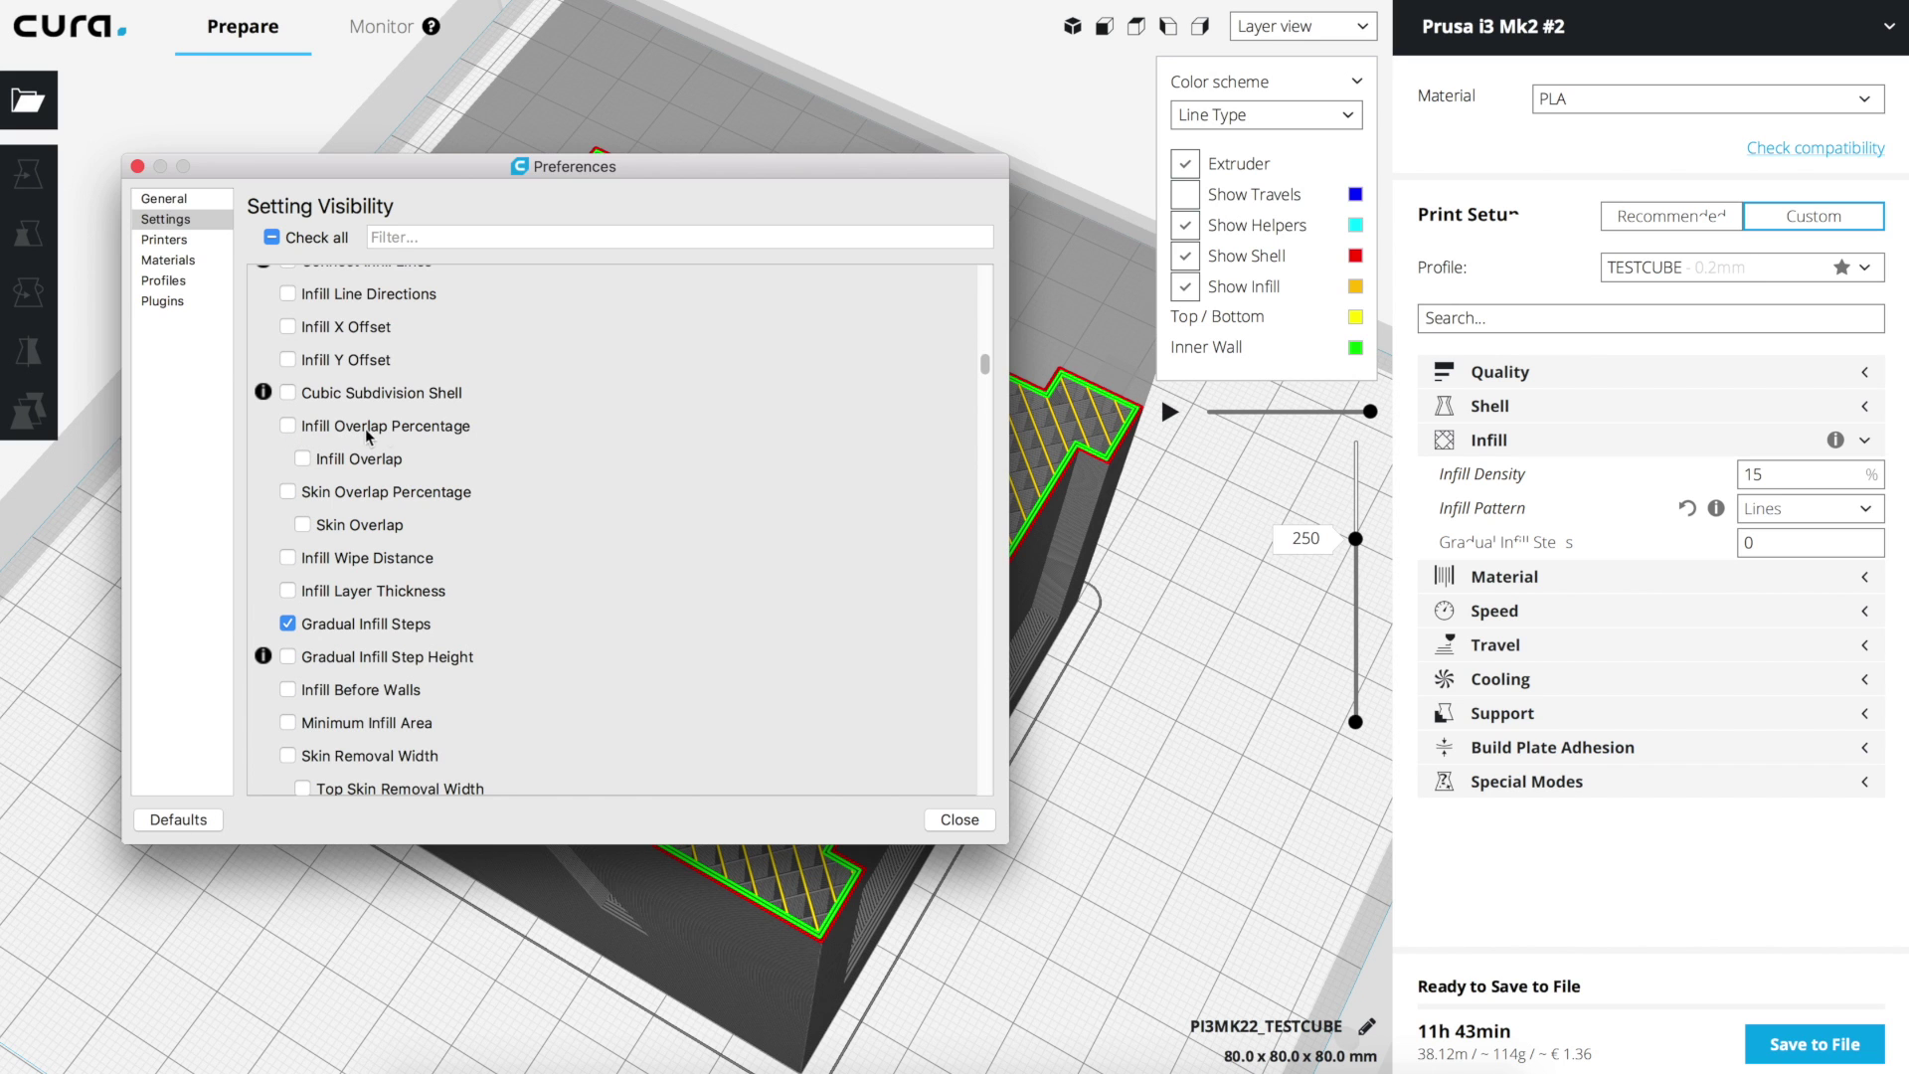
{"action": "mouse_move", "coordinate": [499, 428]}
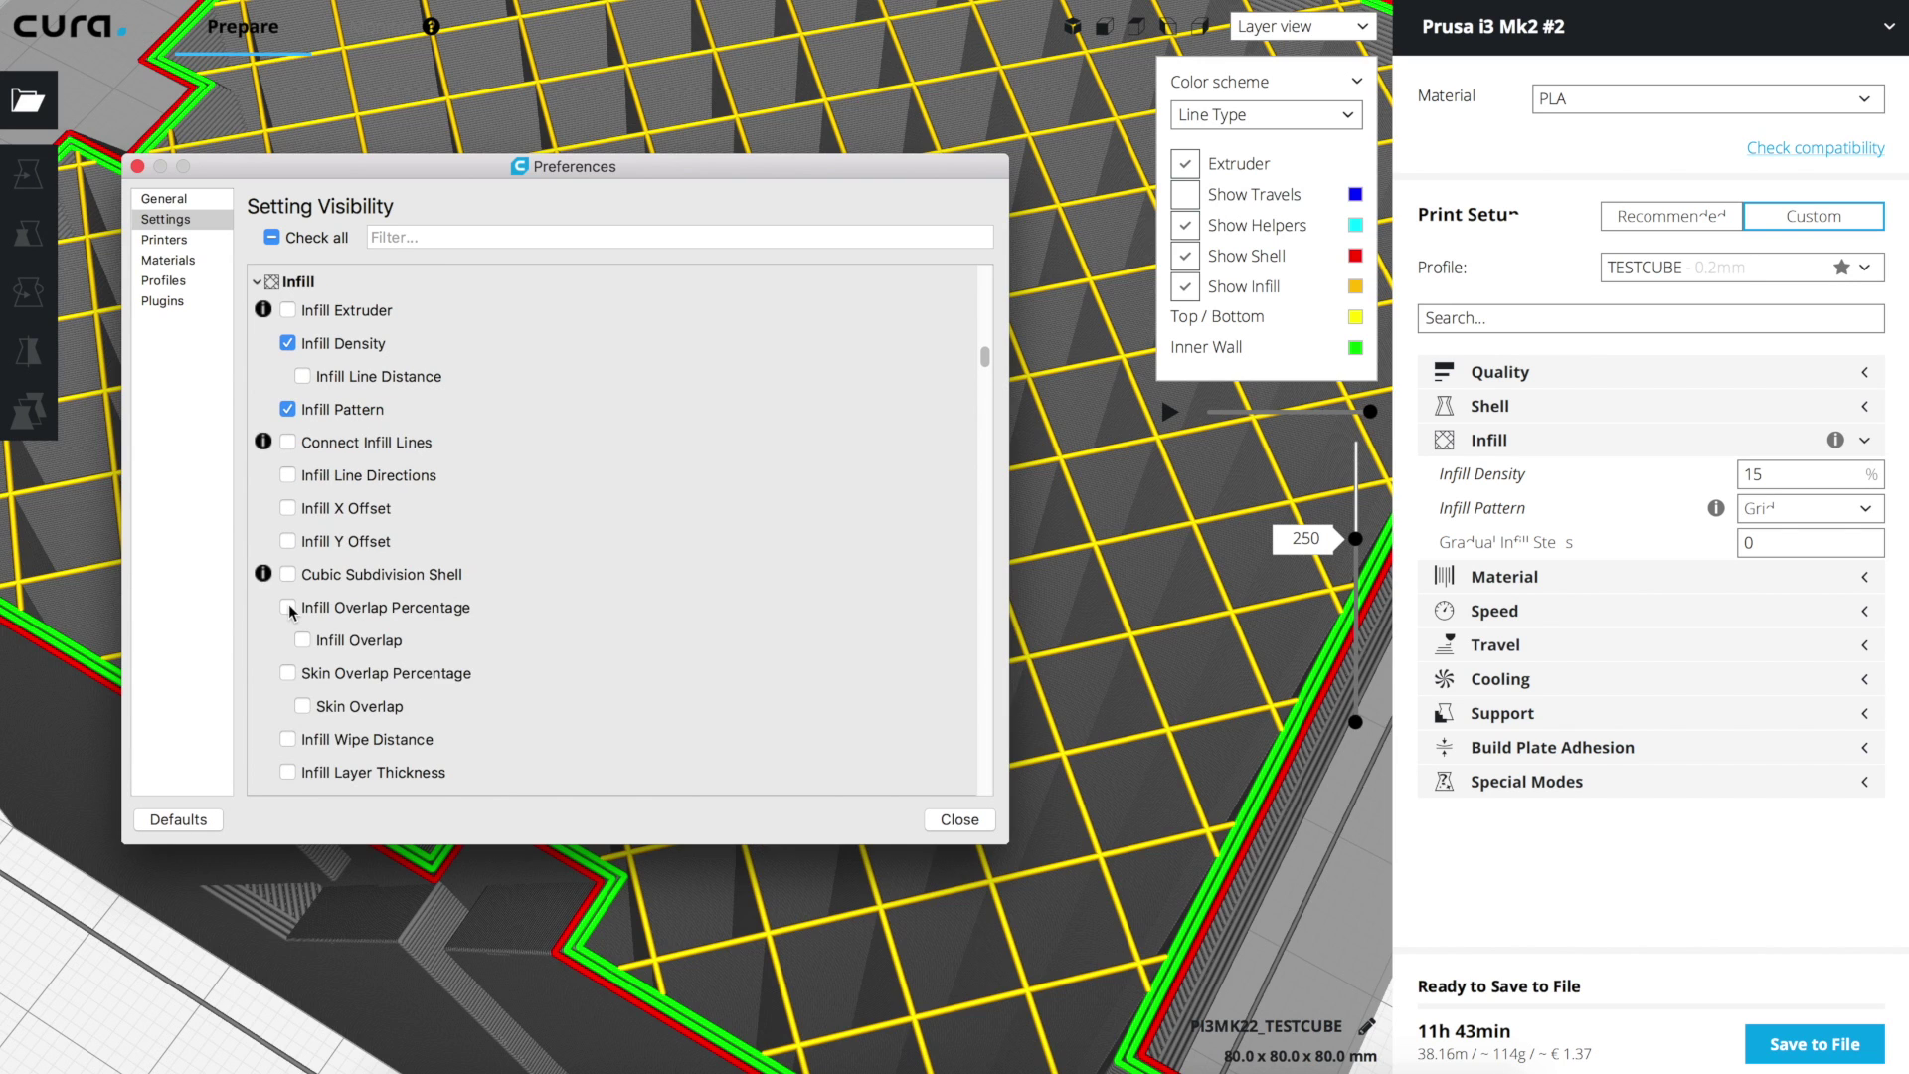
- Show Infill Overlap Percentage in the sidebar and re-slice with a 10% overlap
{"action": "left_click", "coordinate": [288, 606]}
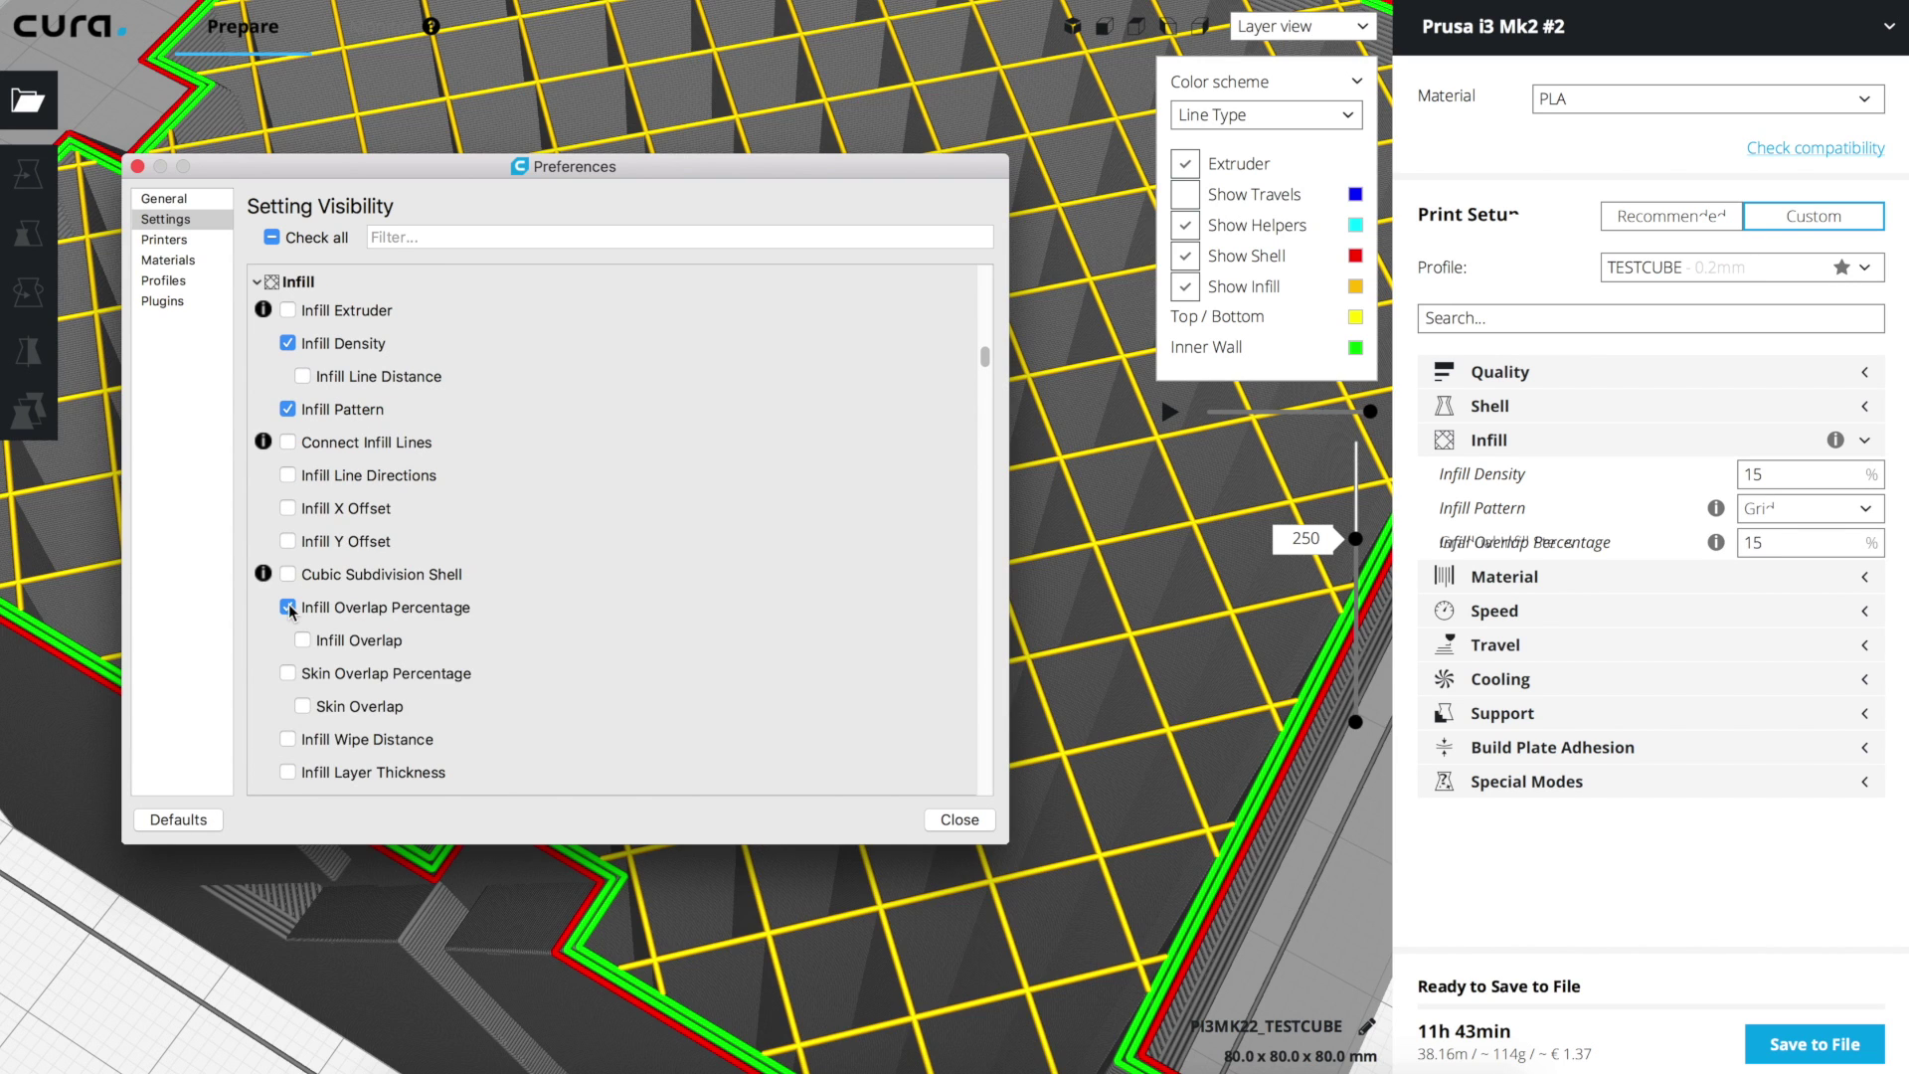
{"action": "left_click", "coordinate": [959, 819]}
{"action": "double_click", "coordinate": [1761, 544]}
{"action": "type", "text": "10"}
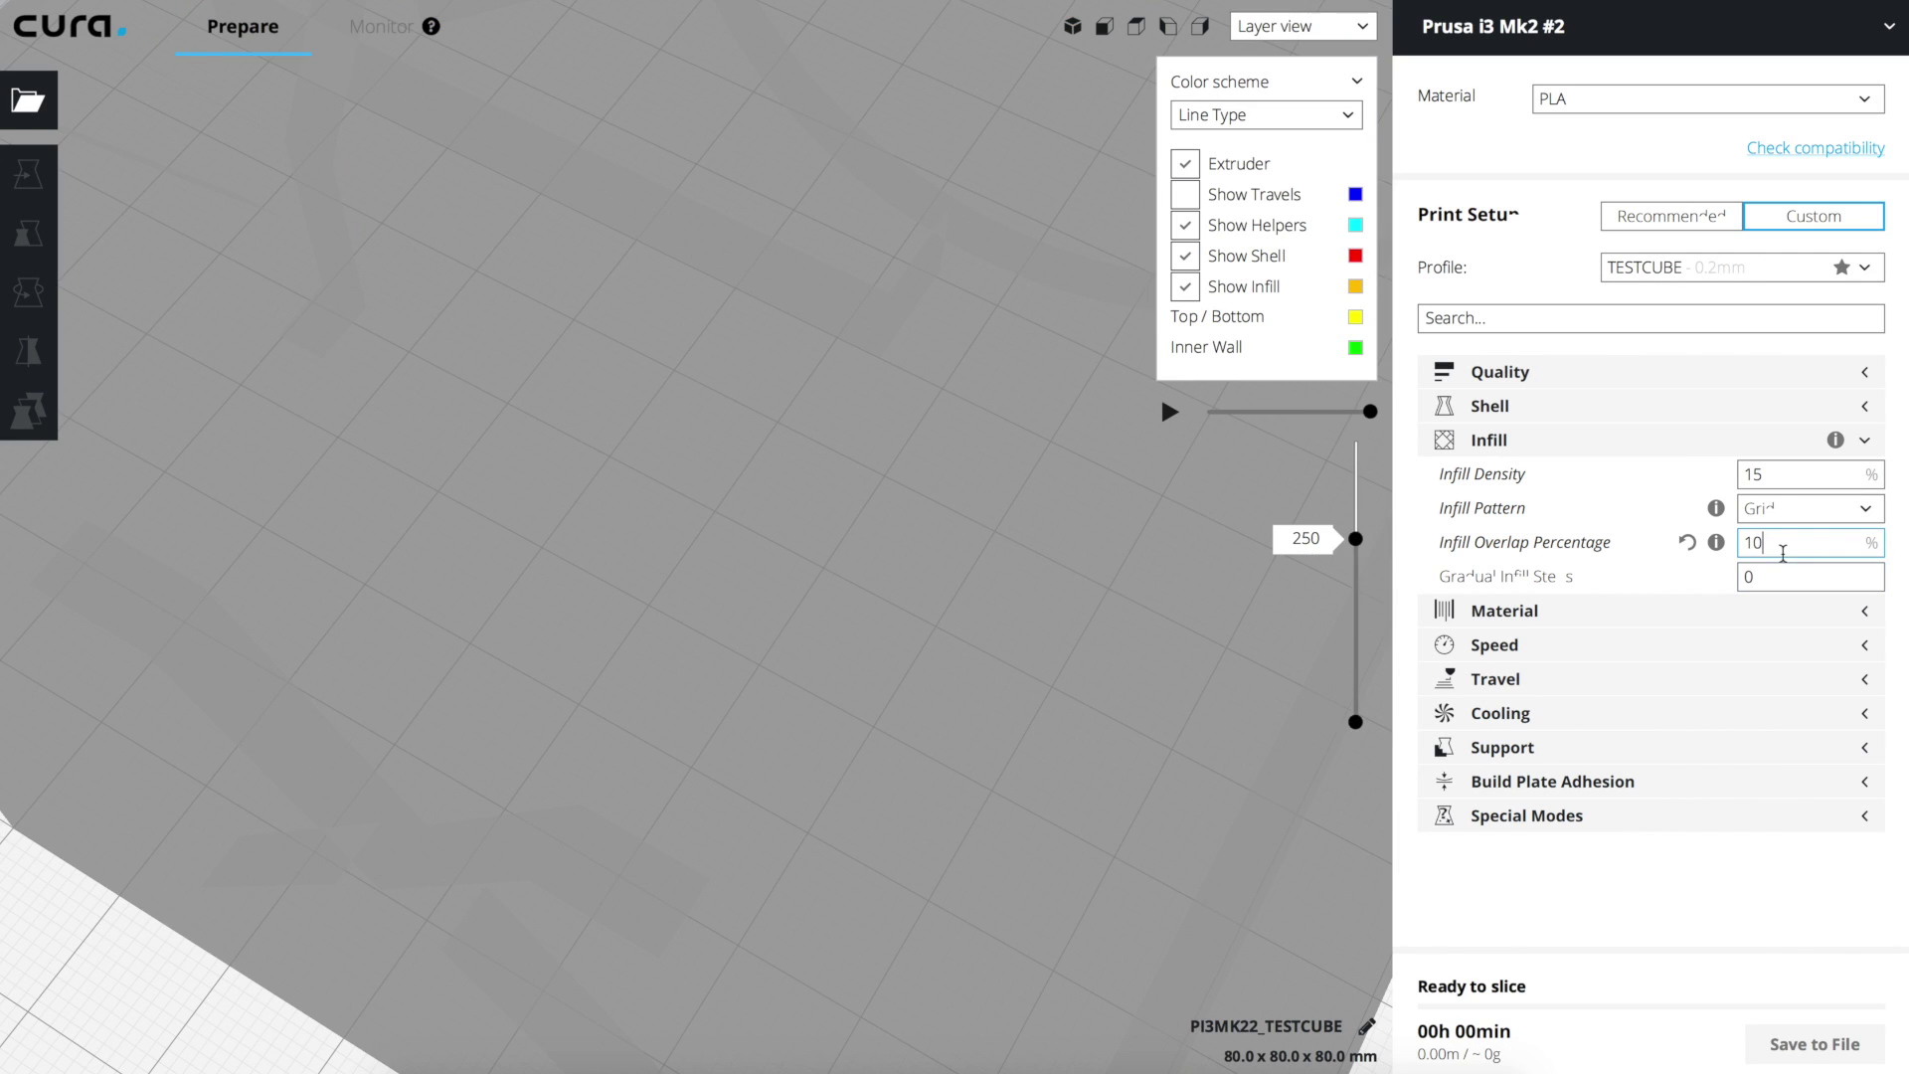
{"action": "left_click", "coordinate": [1766, 543]}
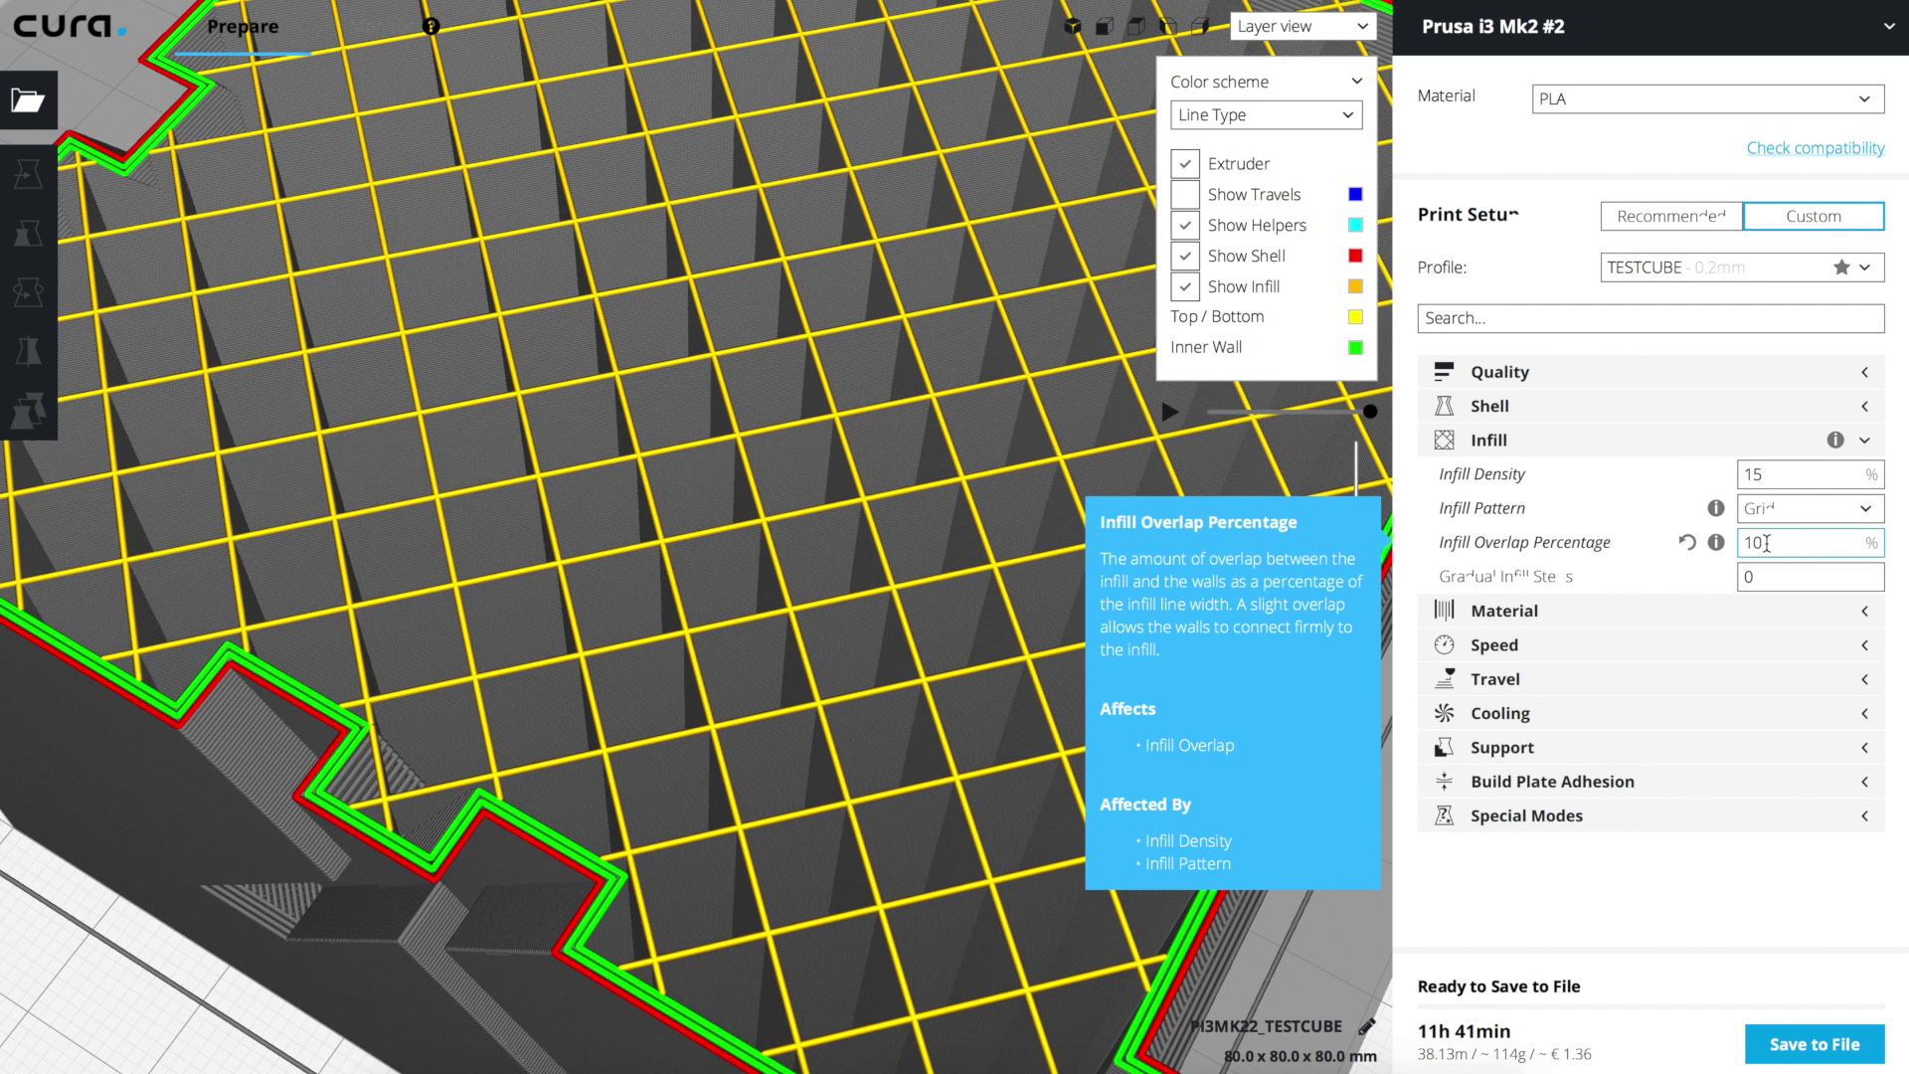
- Restore Infill Overlap Percentage to 15% and reopen the infill visibility options
{"action": "double_click", "coordinate": [1766, 543]}
{"action": "type", "text": "15"}
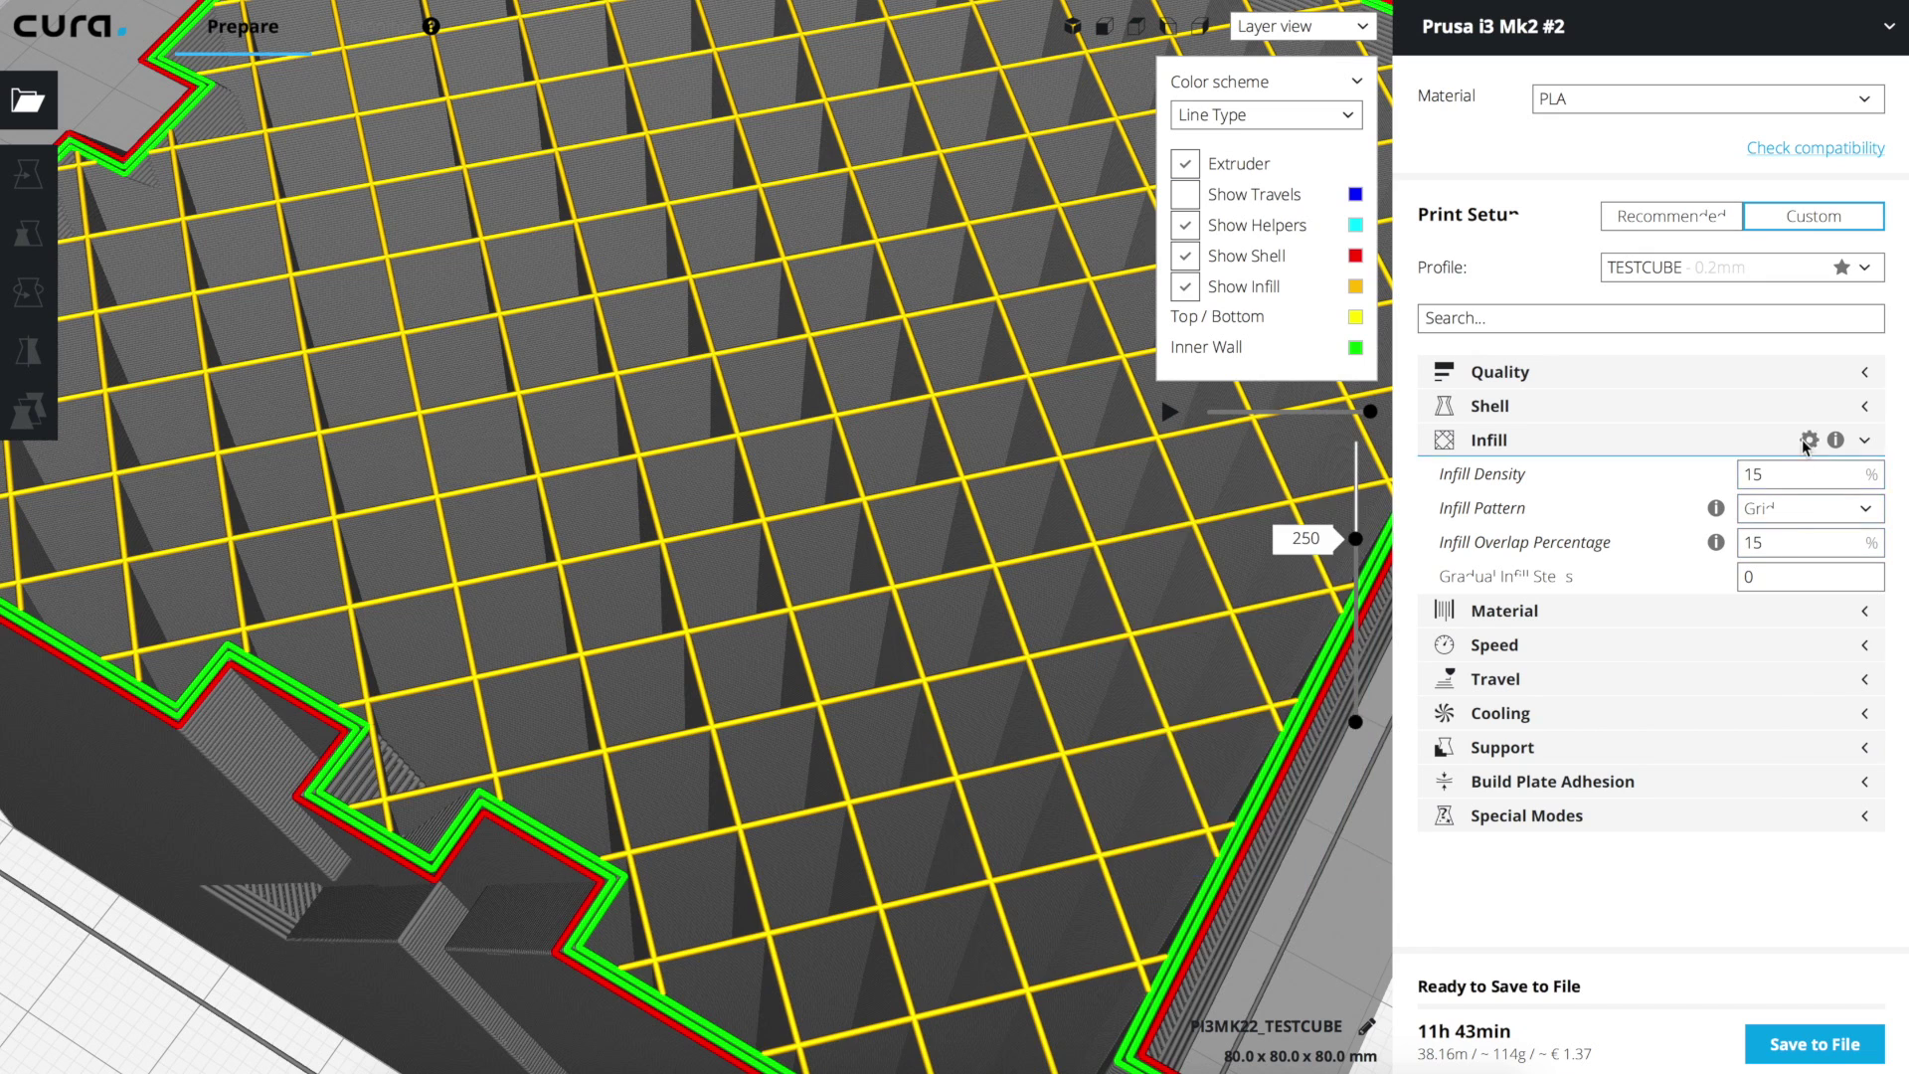
{"action": "left_click", "coordinate": [1808, 439]}
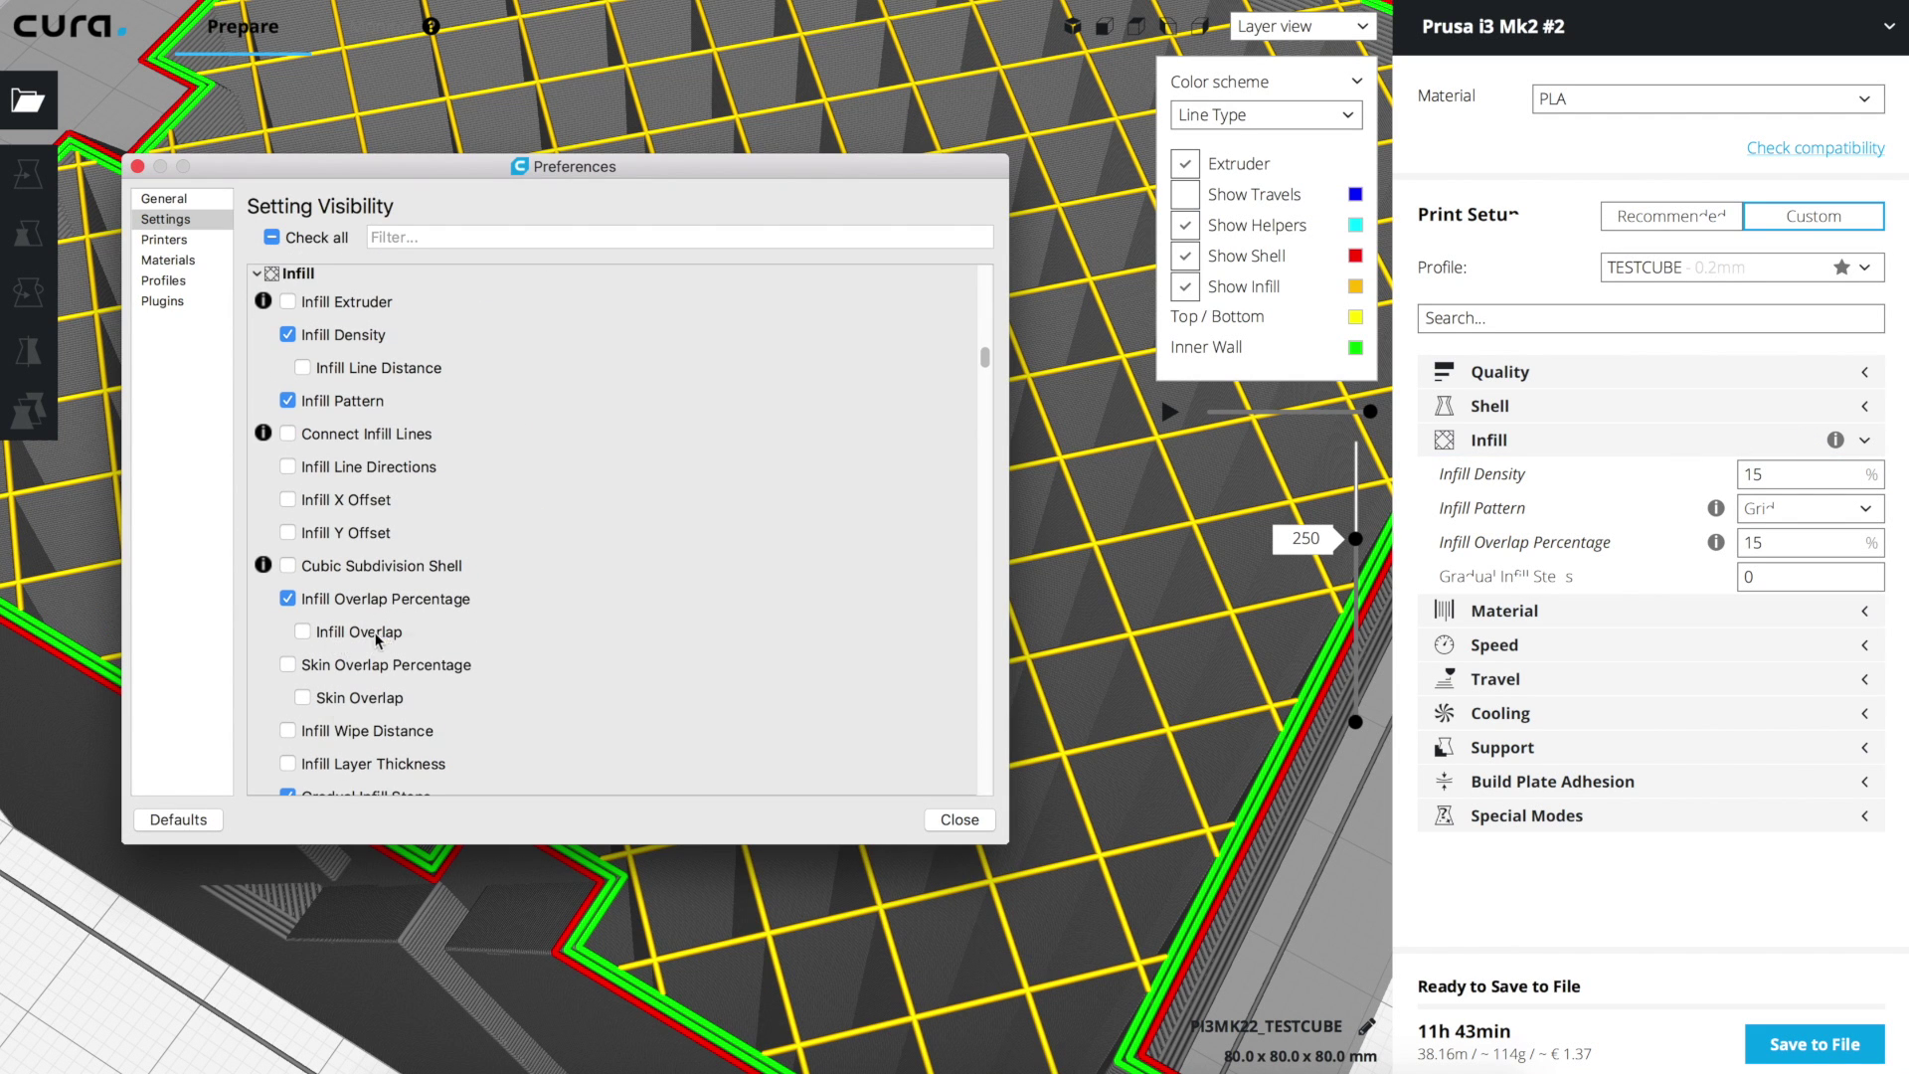
{"action": "mouse_move", "coordinate": [346, 647]}
{"action": "scroll", "coordinate": [479, 654], "scroll_direction": "down", "scroll_amount": 1}
{"action": "scroll", "coordinate": [479, 654], "scroll_direction": "down", "scroll_amount": 3}
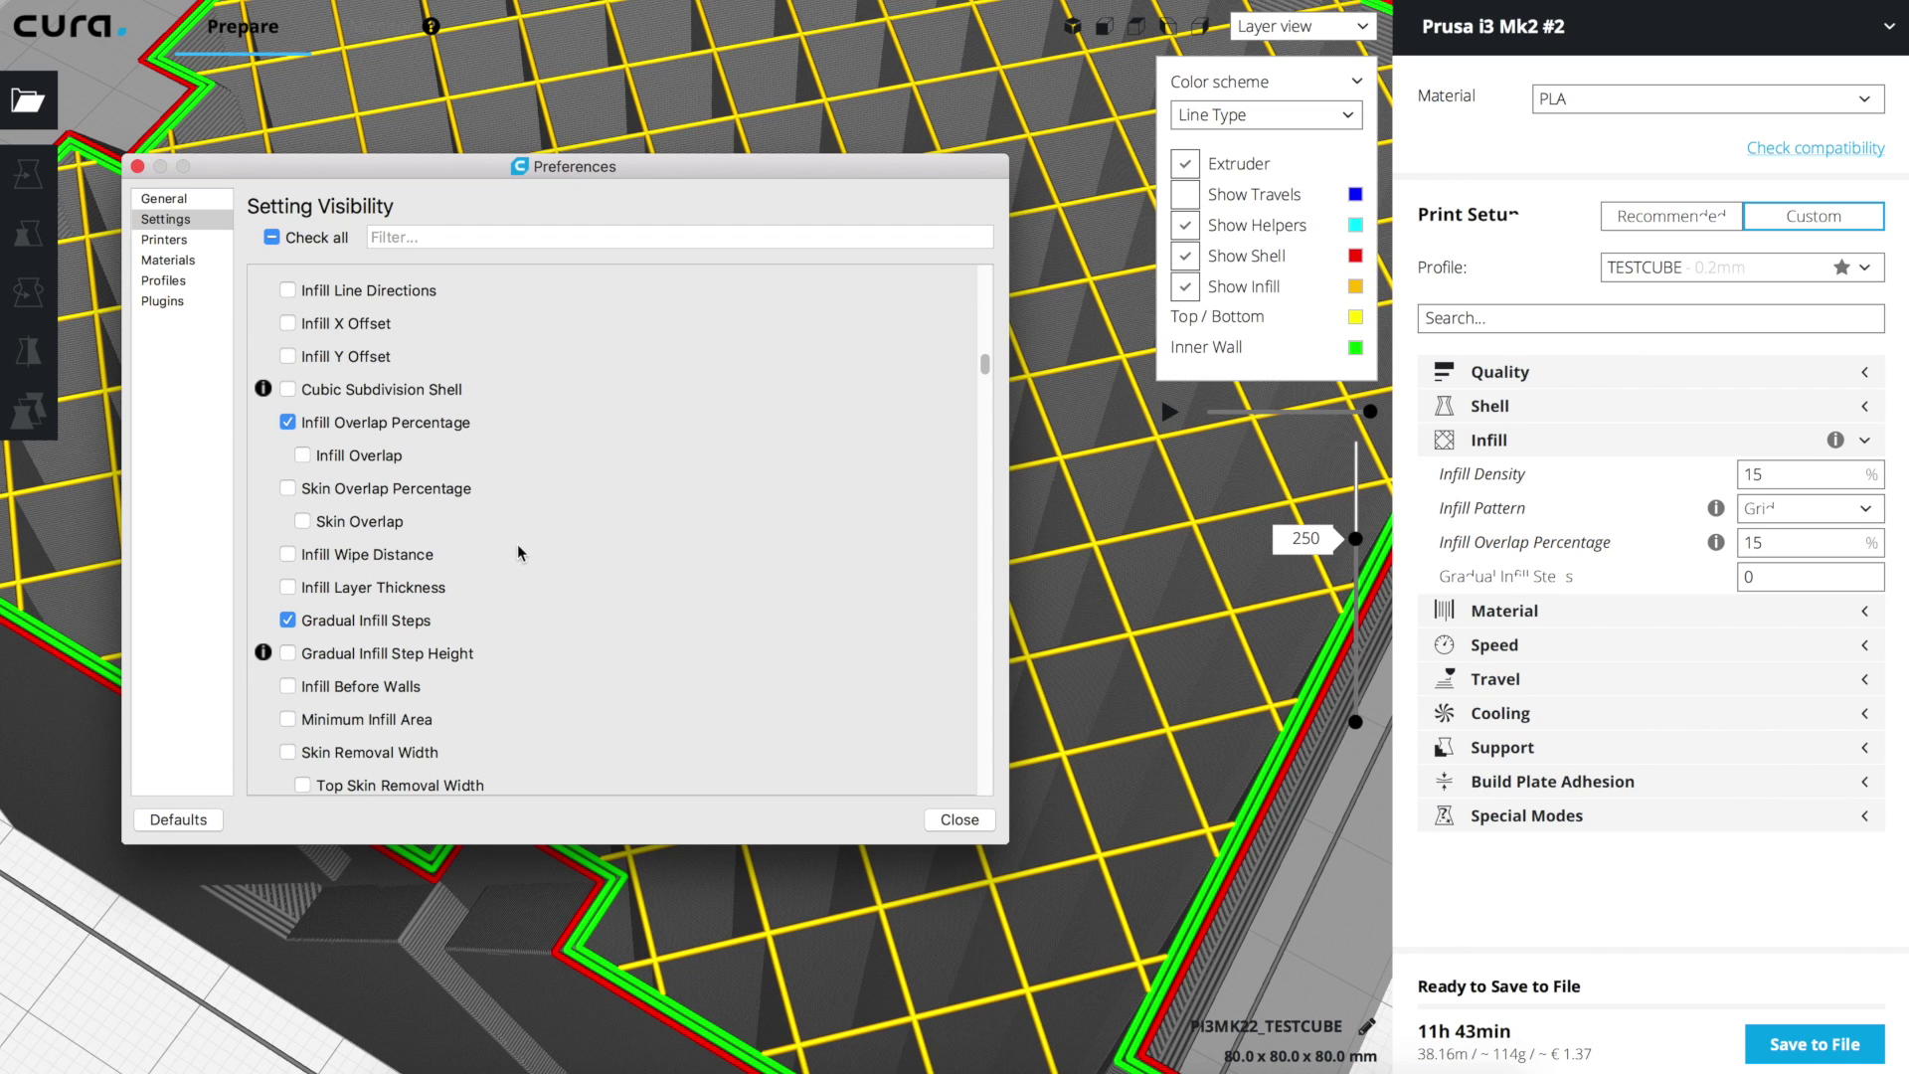
{"action": "scroll", "coordinate": [510, 548], "scroll_direction": "down", "scroll_amount": 1}
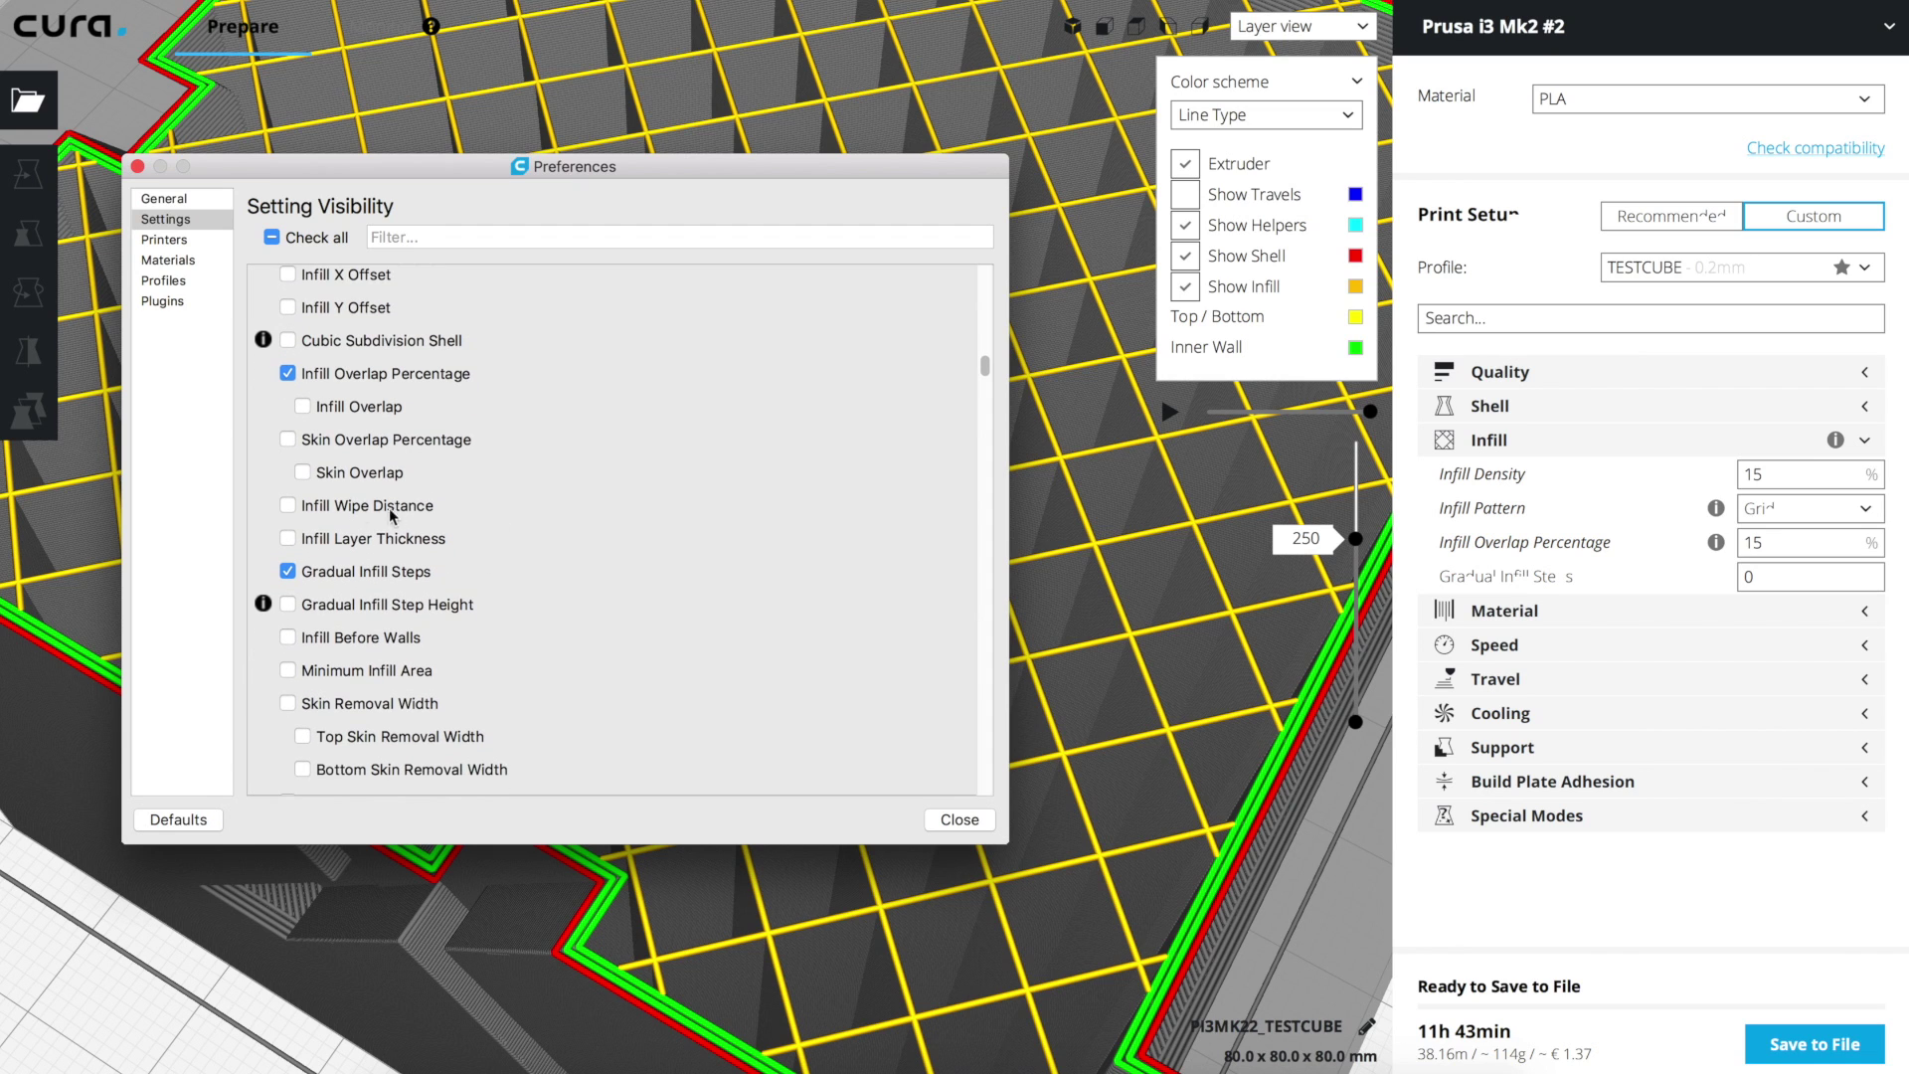
{"action": "left_click", "coordinate": [288, 506]}
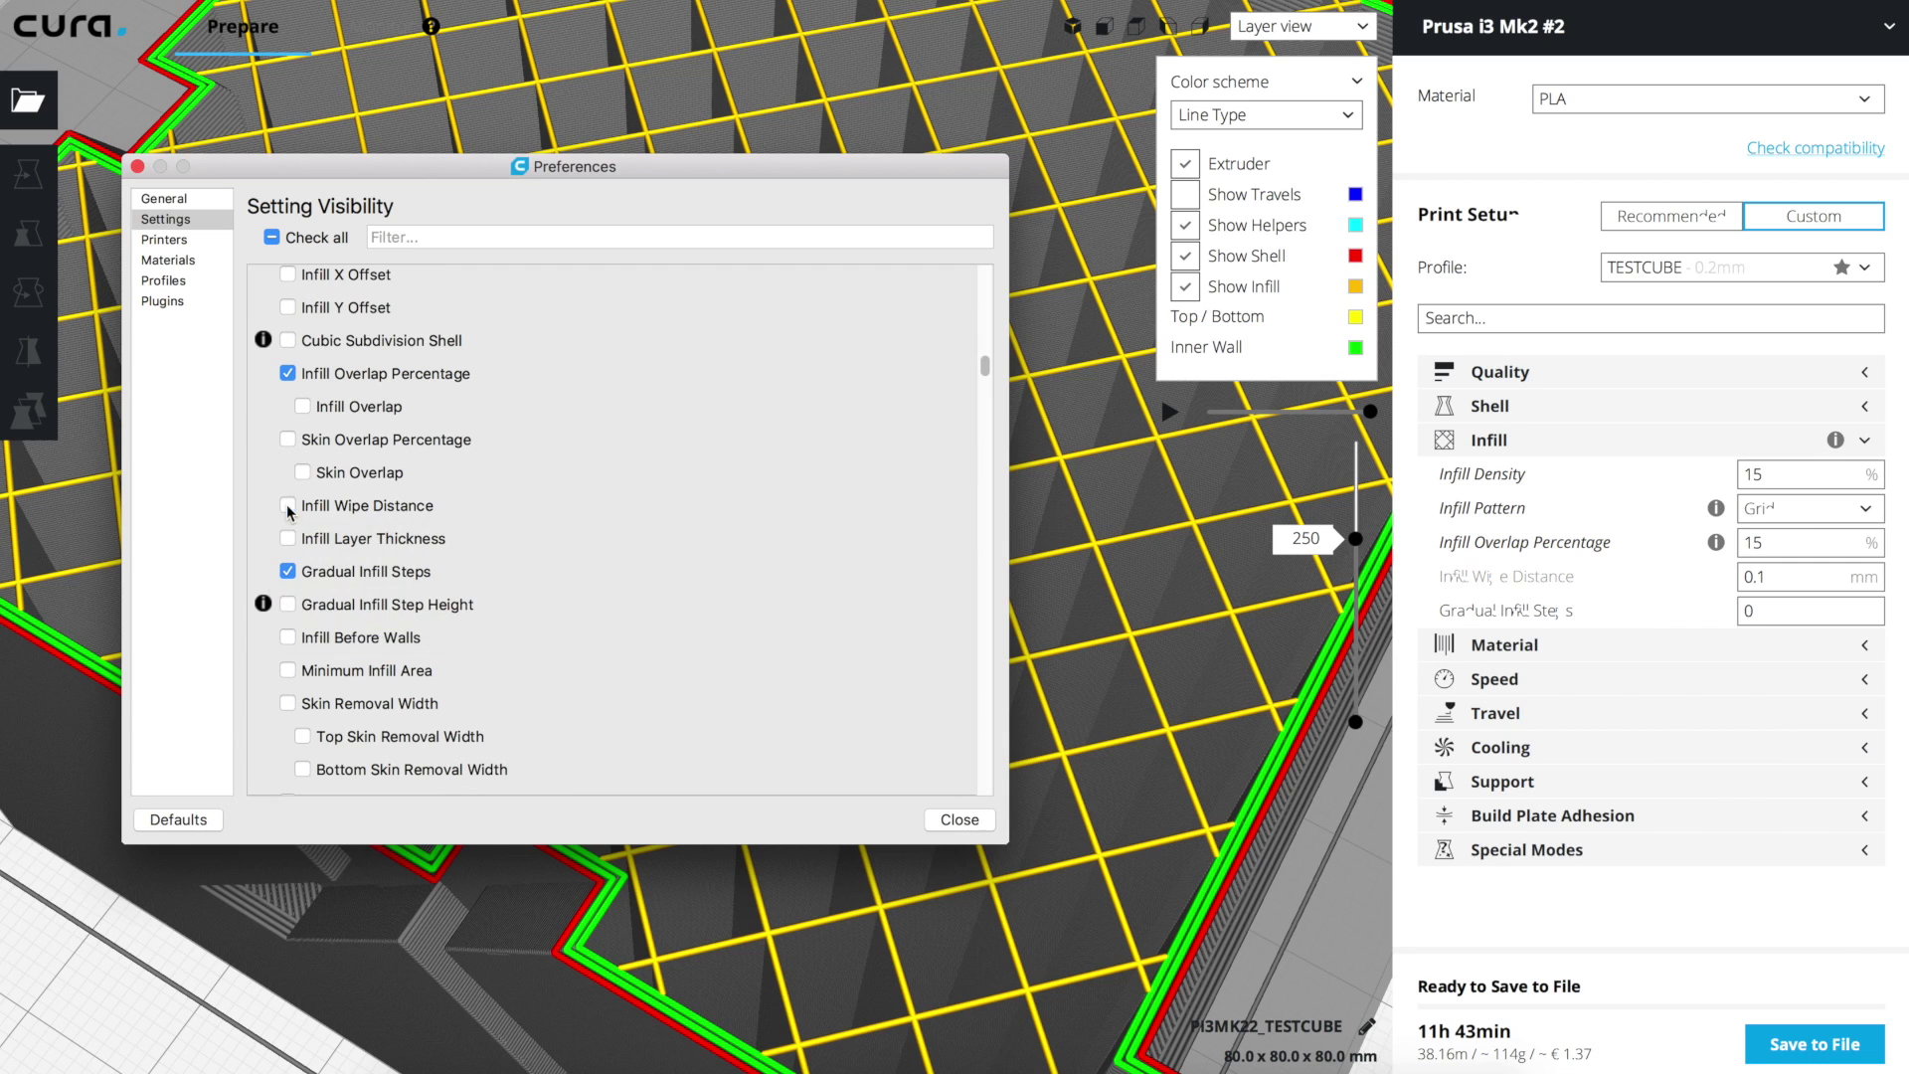
{"action": "left_click", "coordinate": [290, 505]}
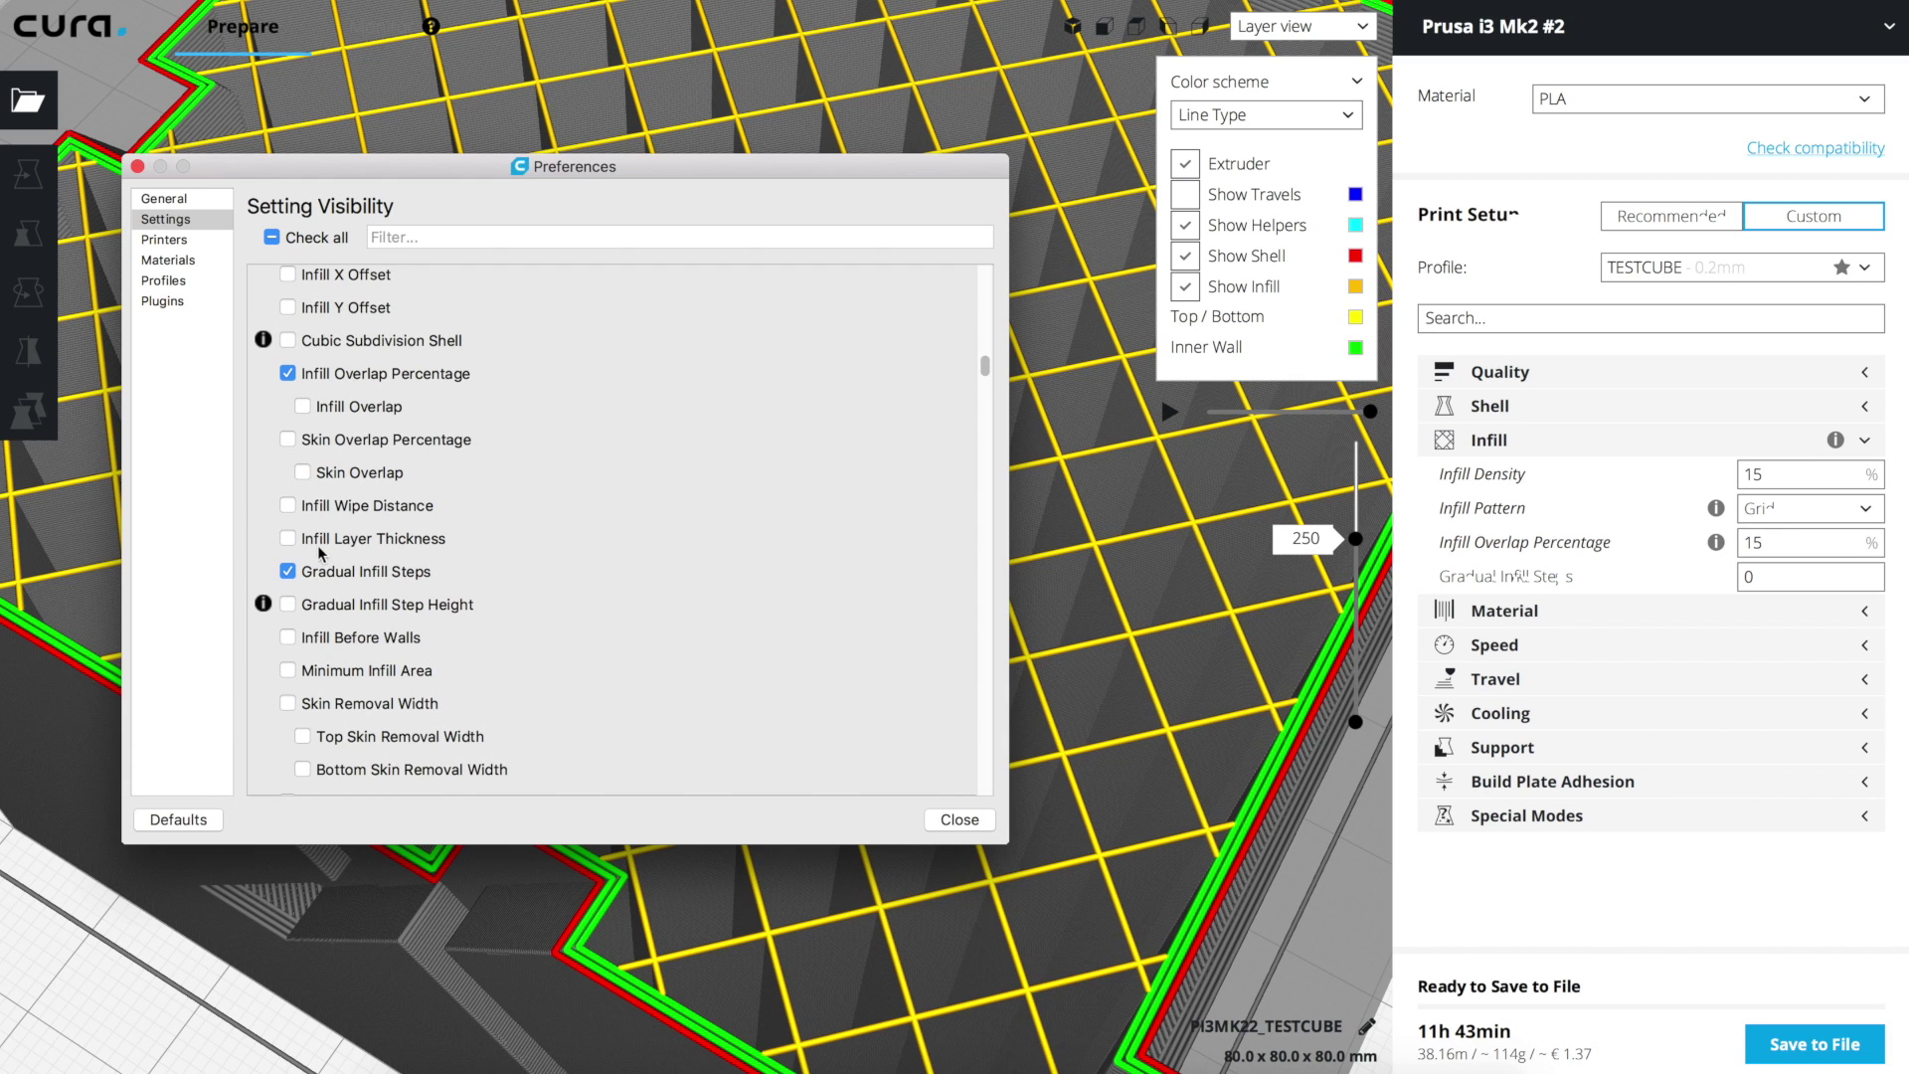
- Toggle Infill Layer Thickness and Infill Before Walls back off, and check Minimum Infill Area
{"action": "mouse_move", "coordinate": [320, 554]}
{"action": "left_click", "coordinate": [287, 538]}
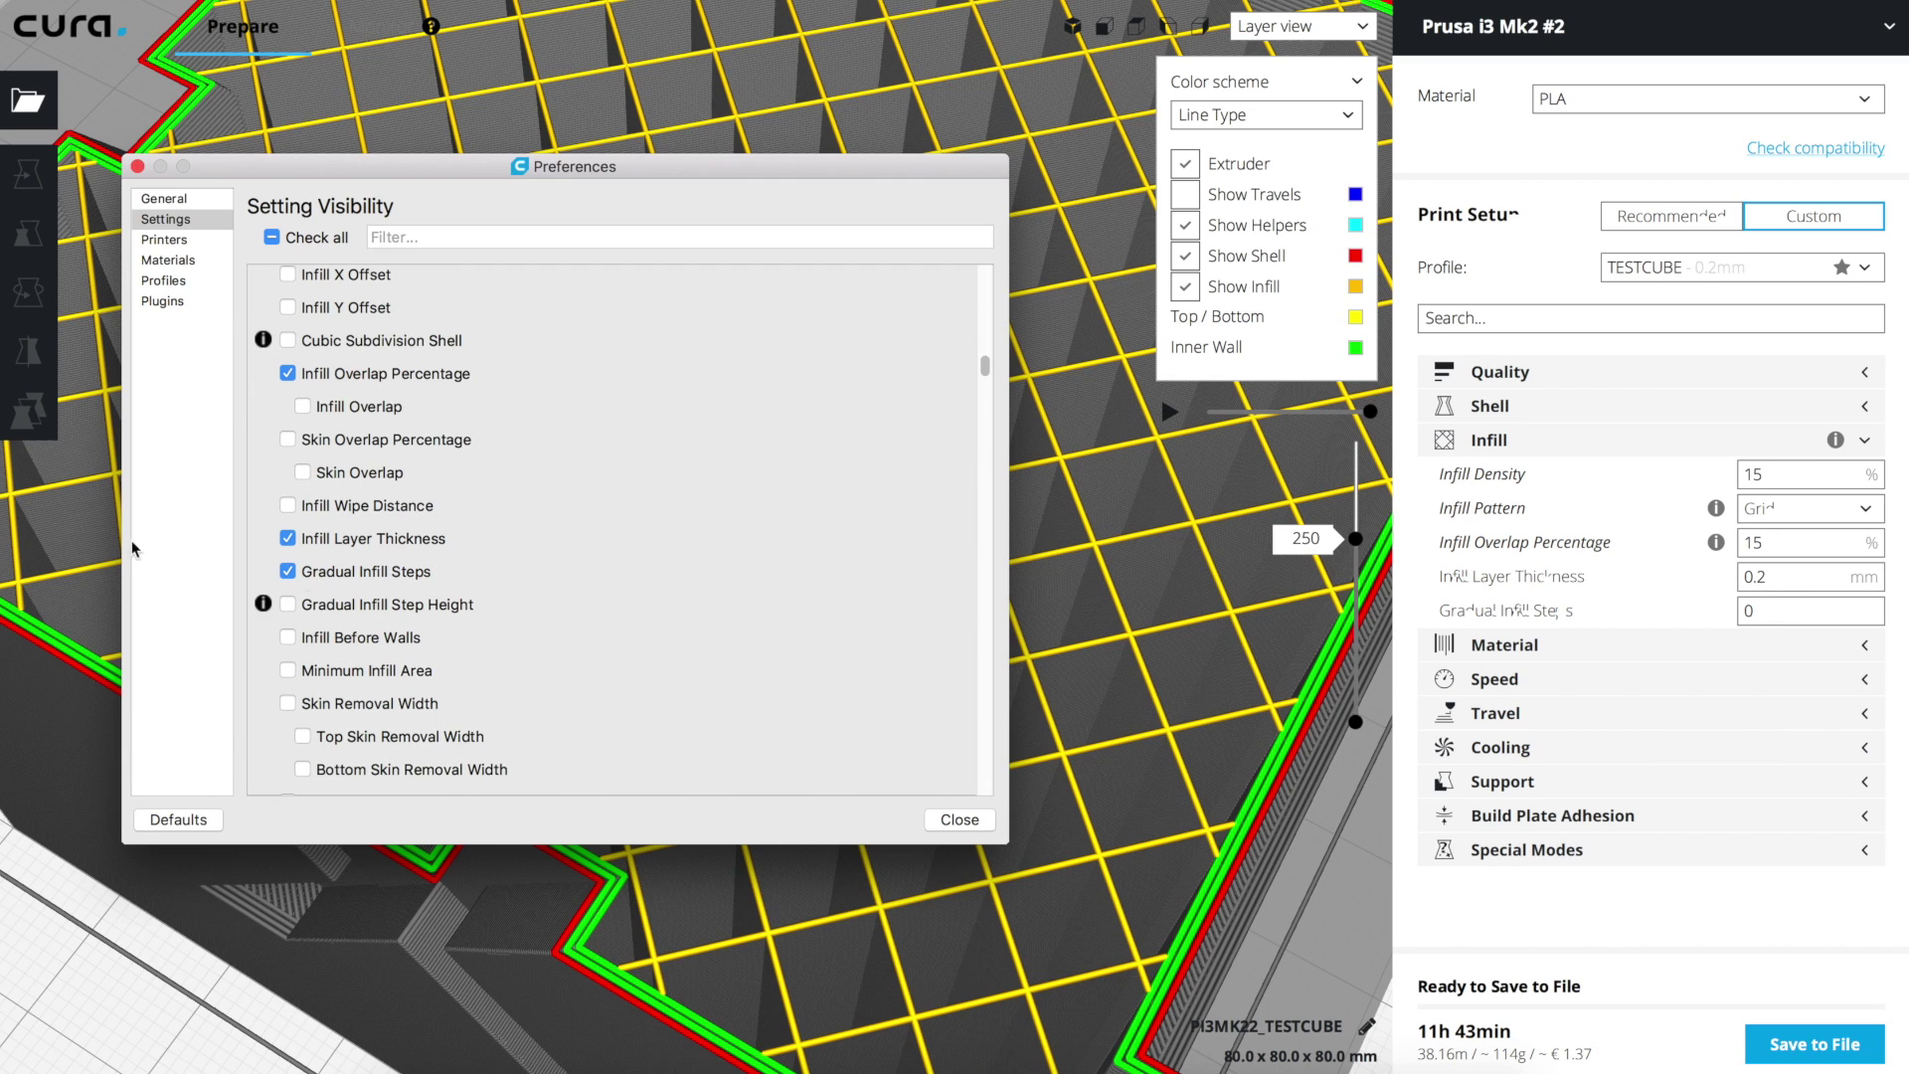
{"action": "left_click", "coordinate": [289, 539]}
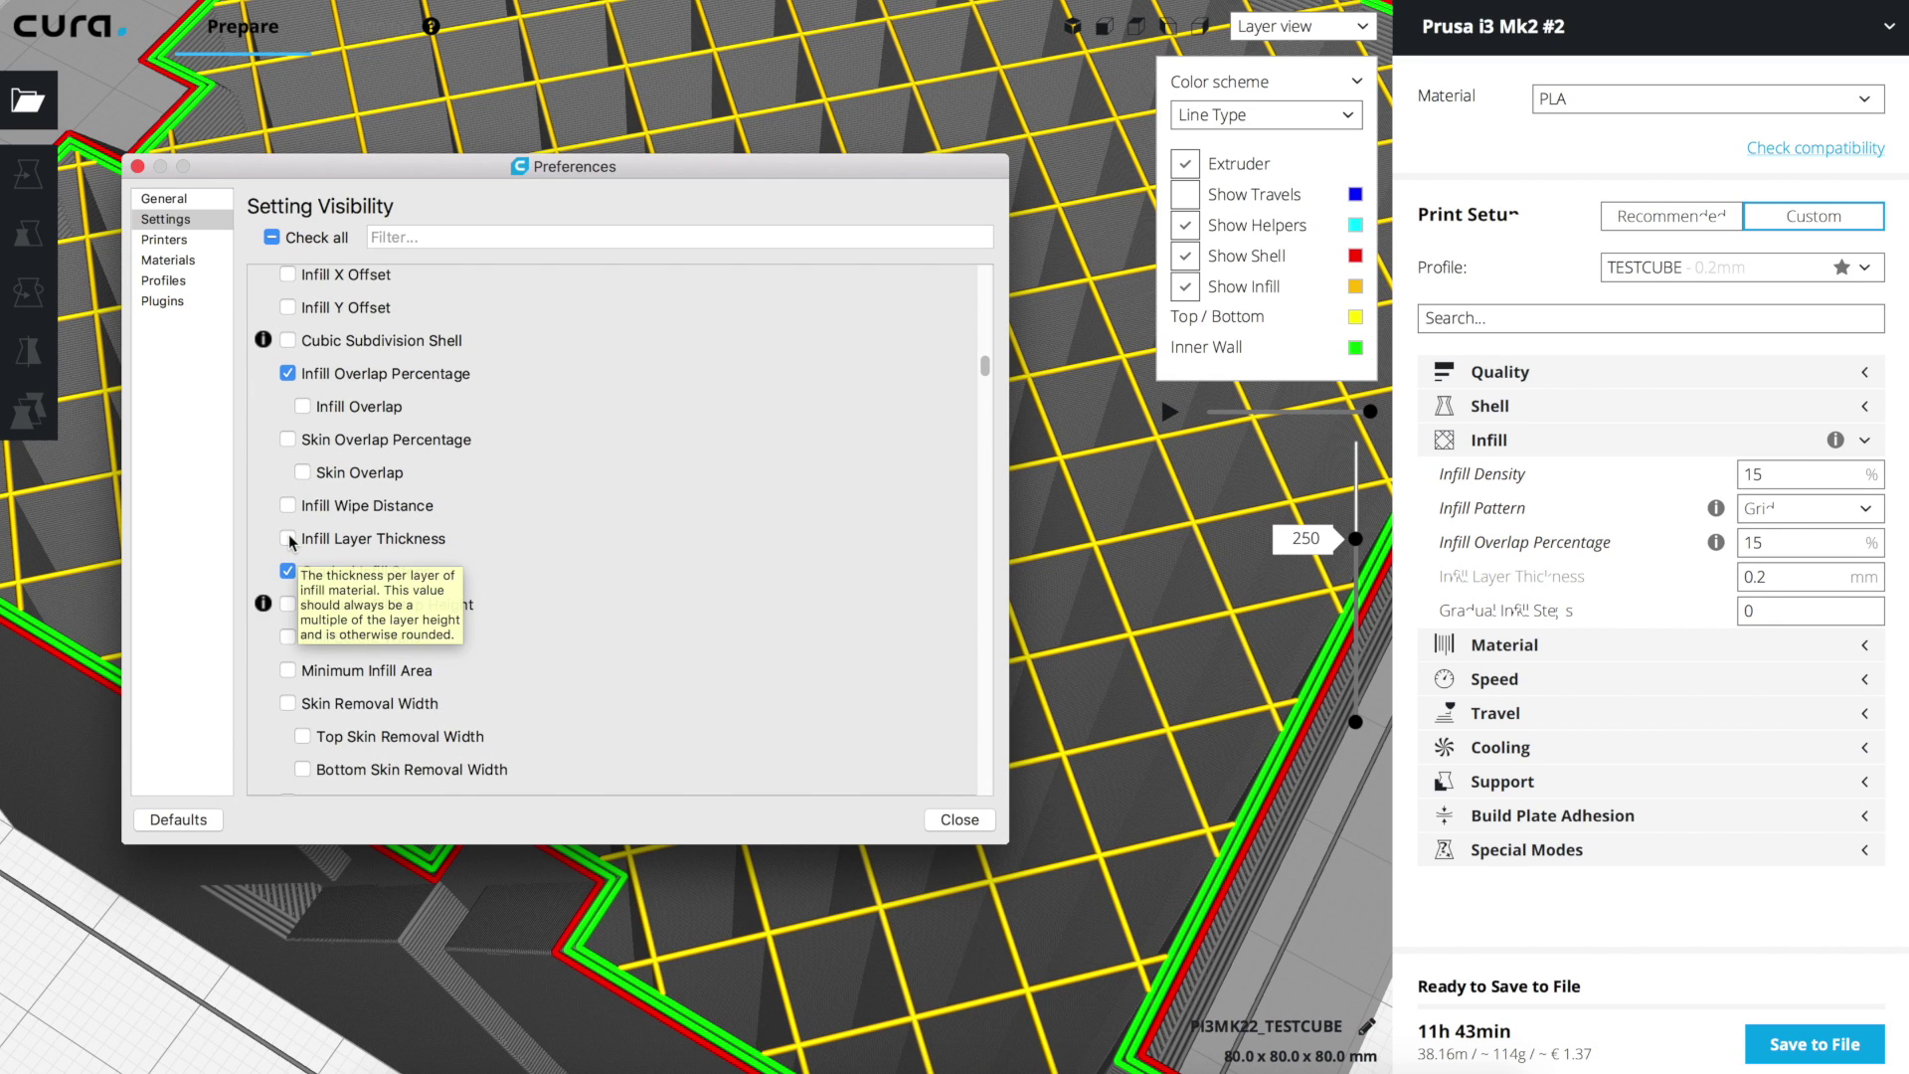
{"action": "scroll", "coordinate": [284, 537], "scroll_direction": "down", "scroll_amount": 3}
{"action": "scroll", "coordinate": [266, 527], "scroll_direction": "down", "scroll_amount": 1}
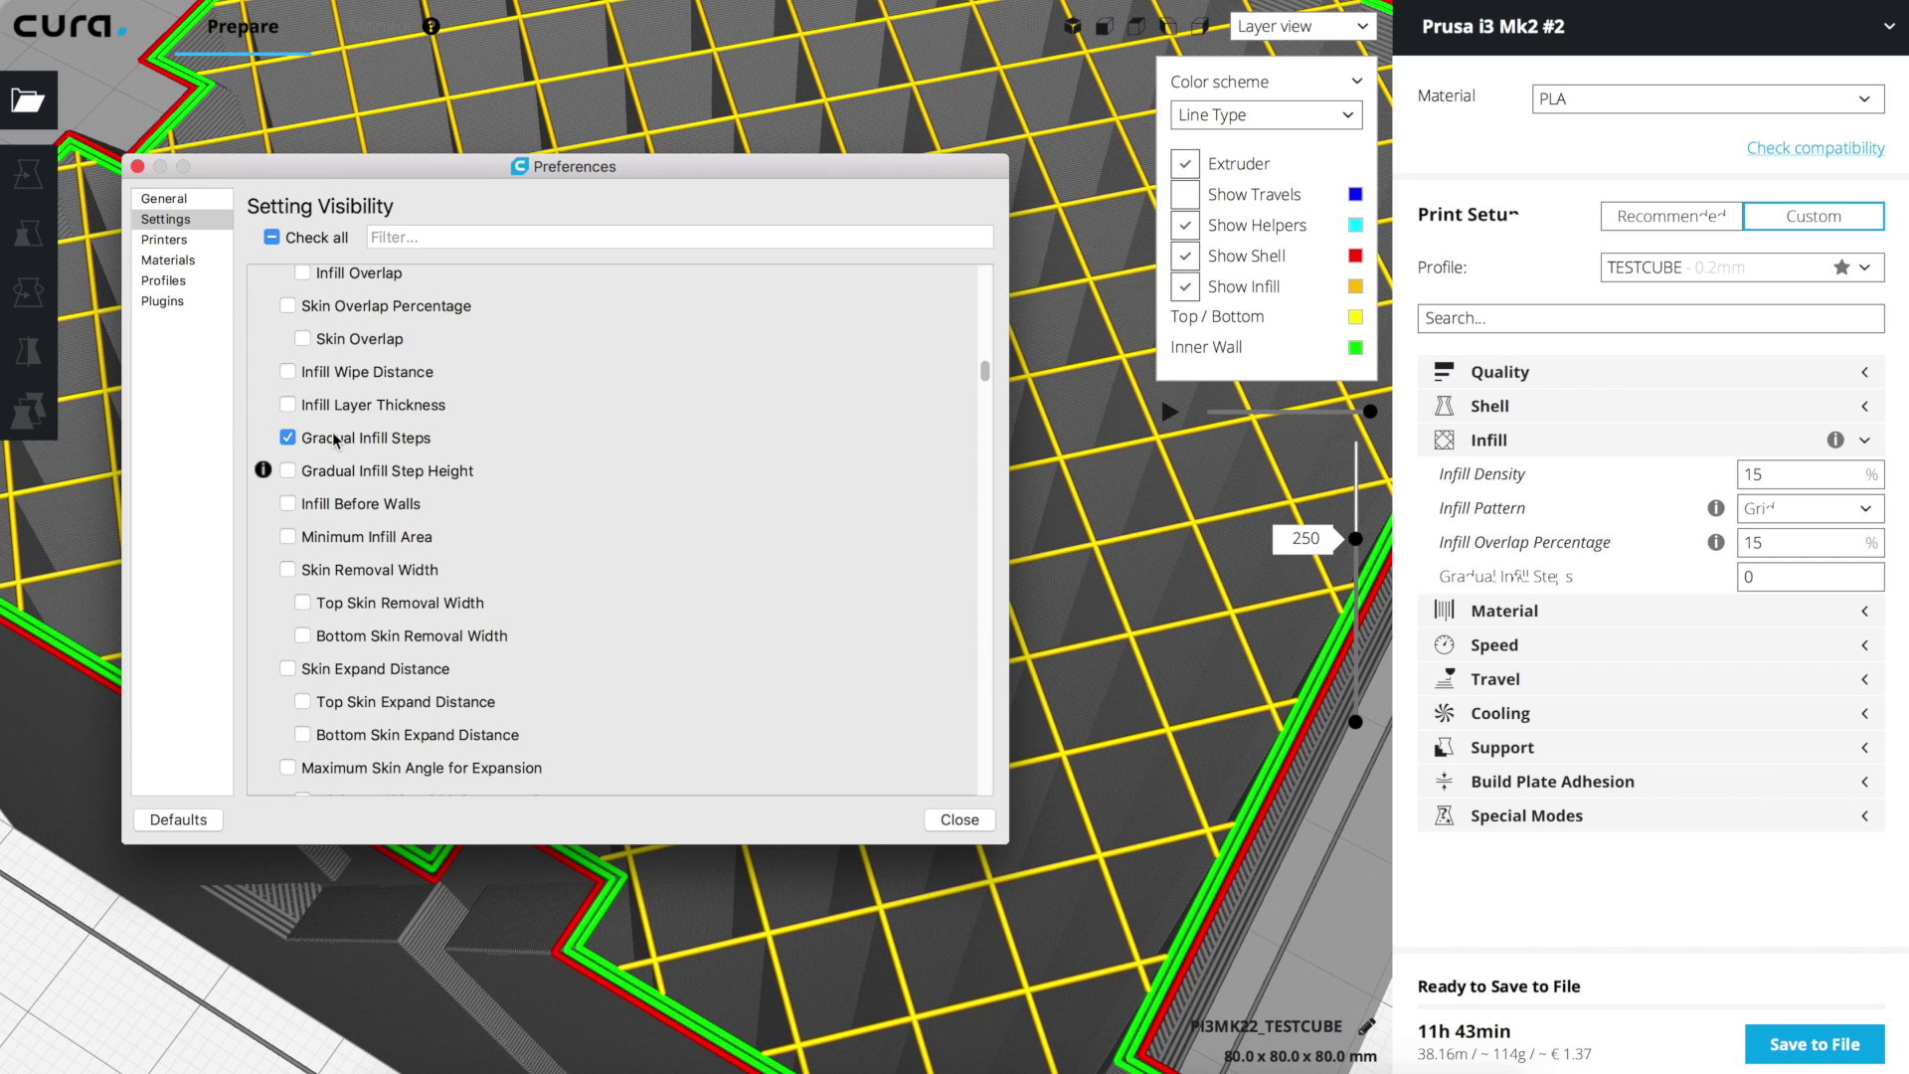
{"action": "mouse_move", "coordinate": [338, 439]}
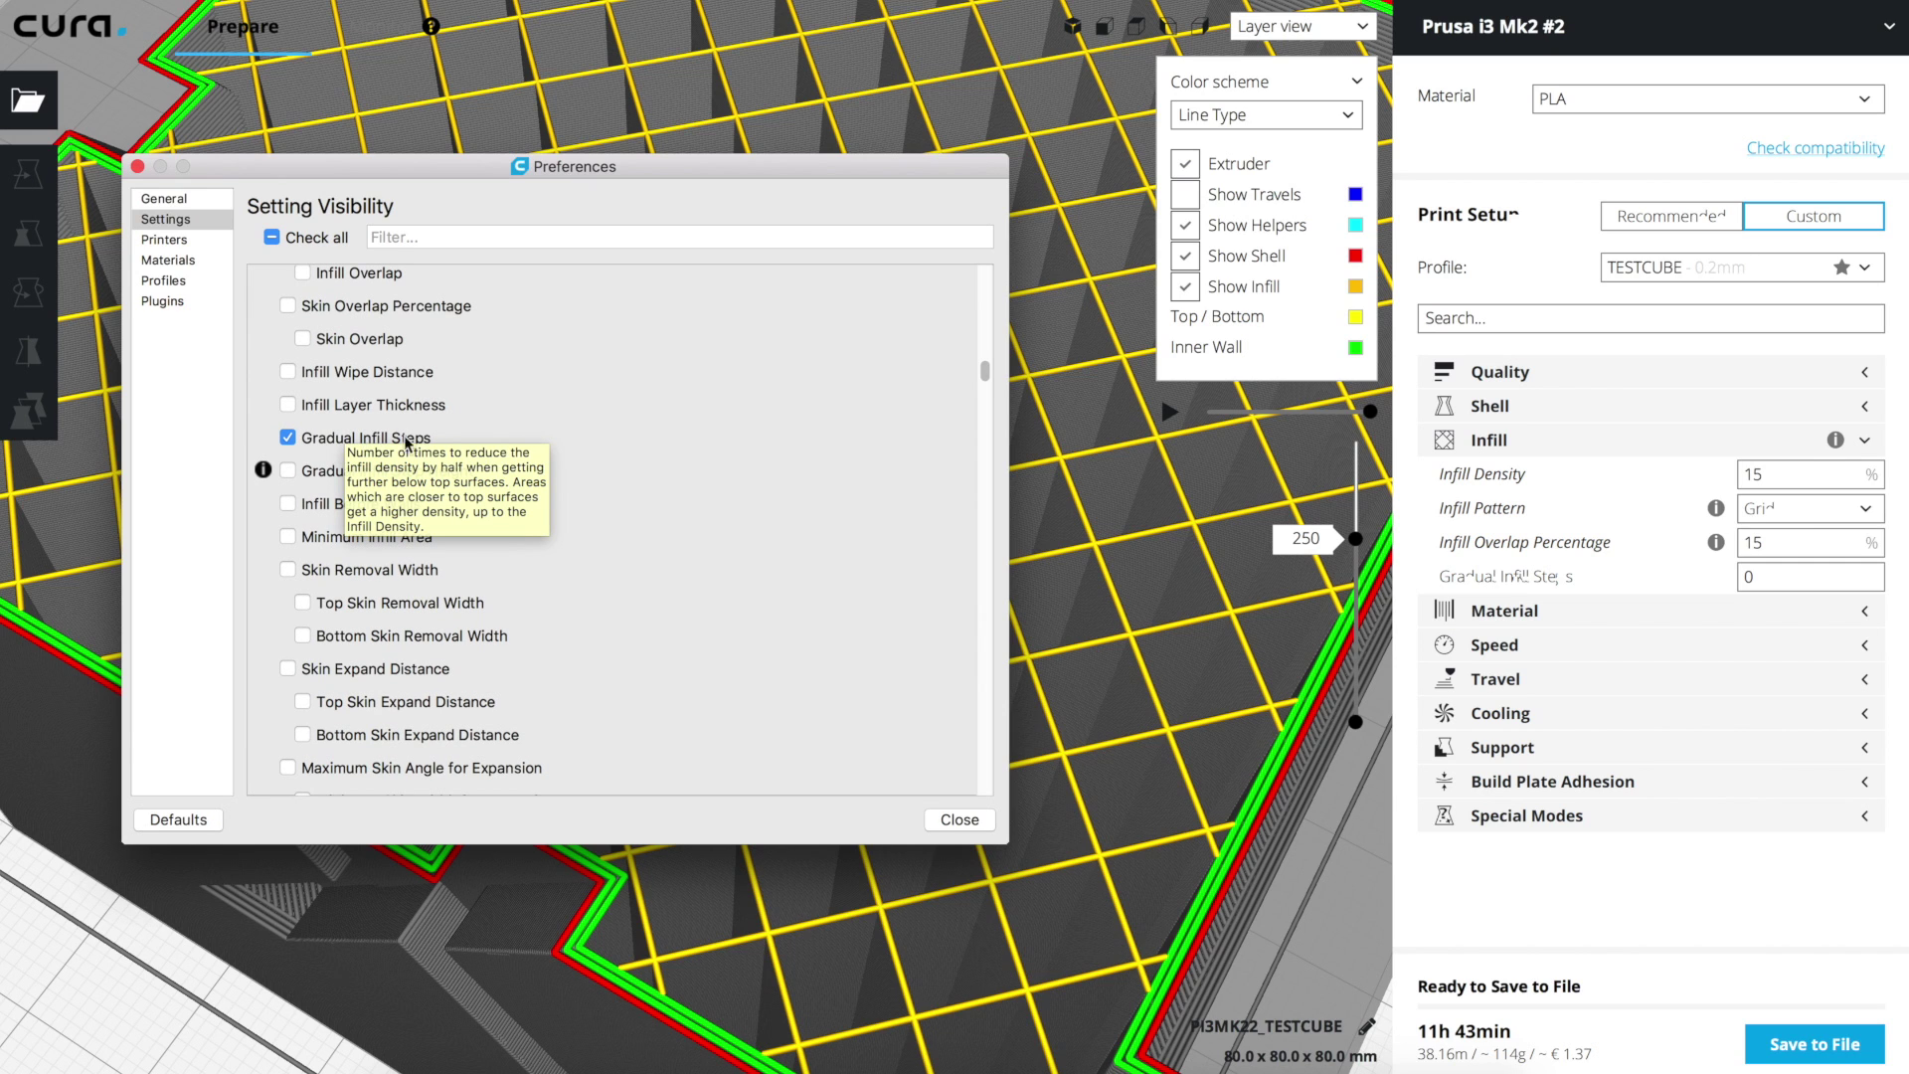
{"action": "mouse_move", "coordinate": [294, 481]}
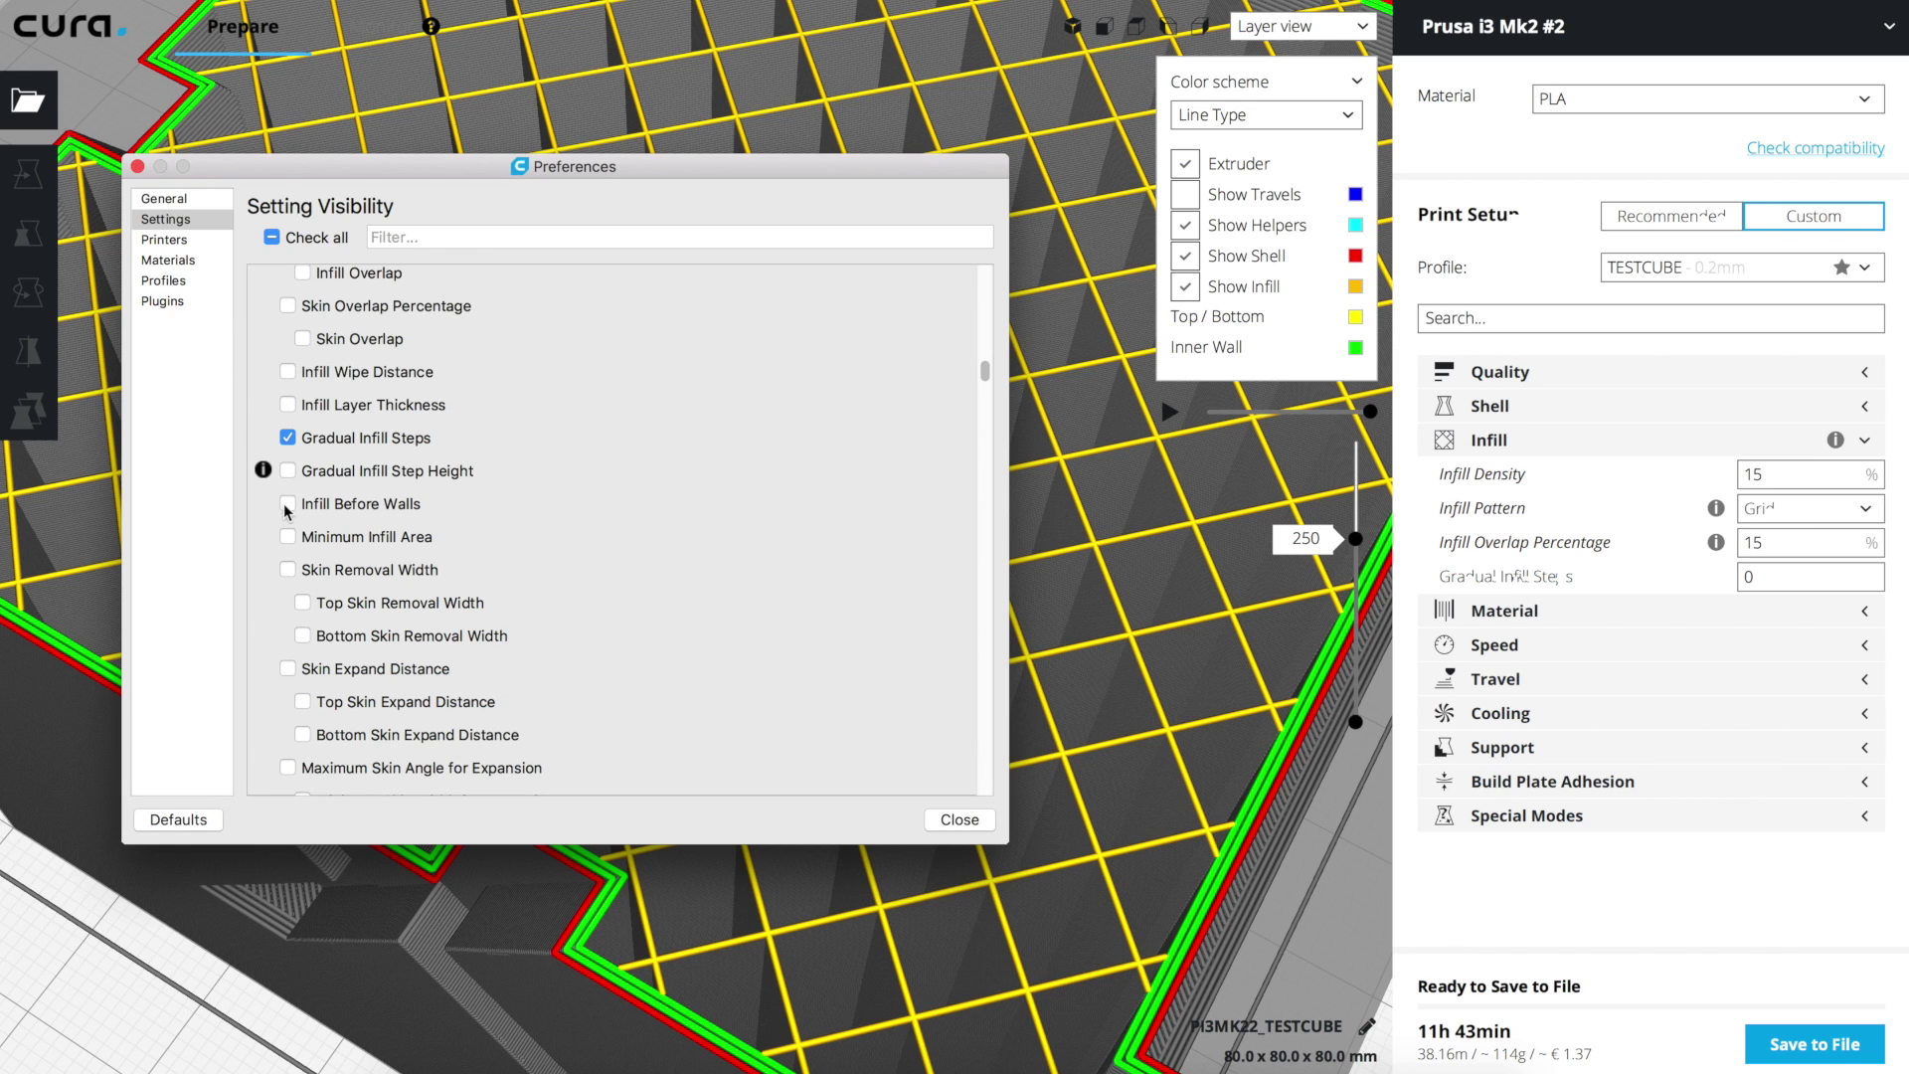
{"action": "mouse_move", "coordinate": [439, 511]}
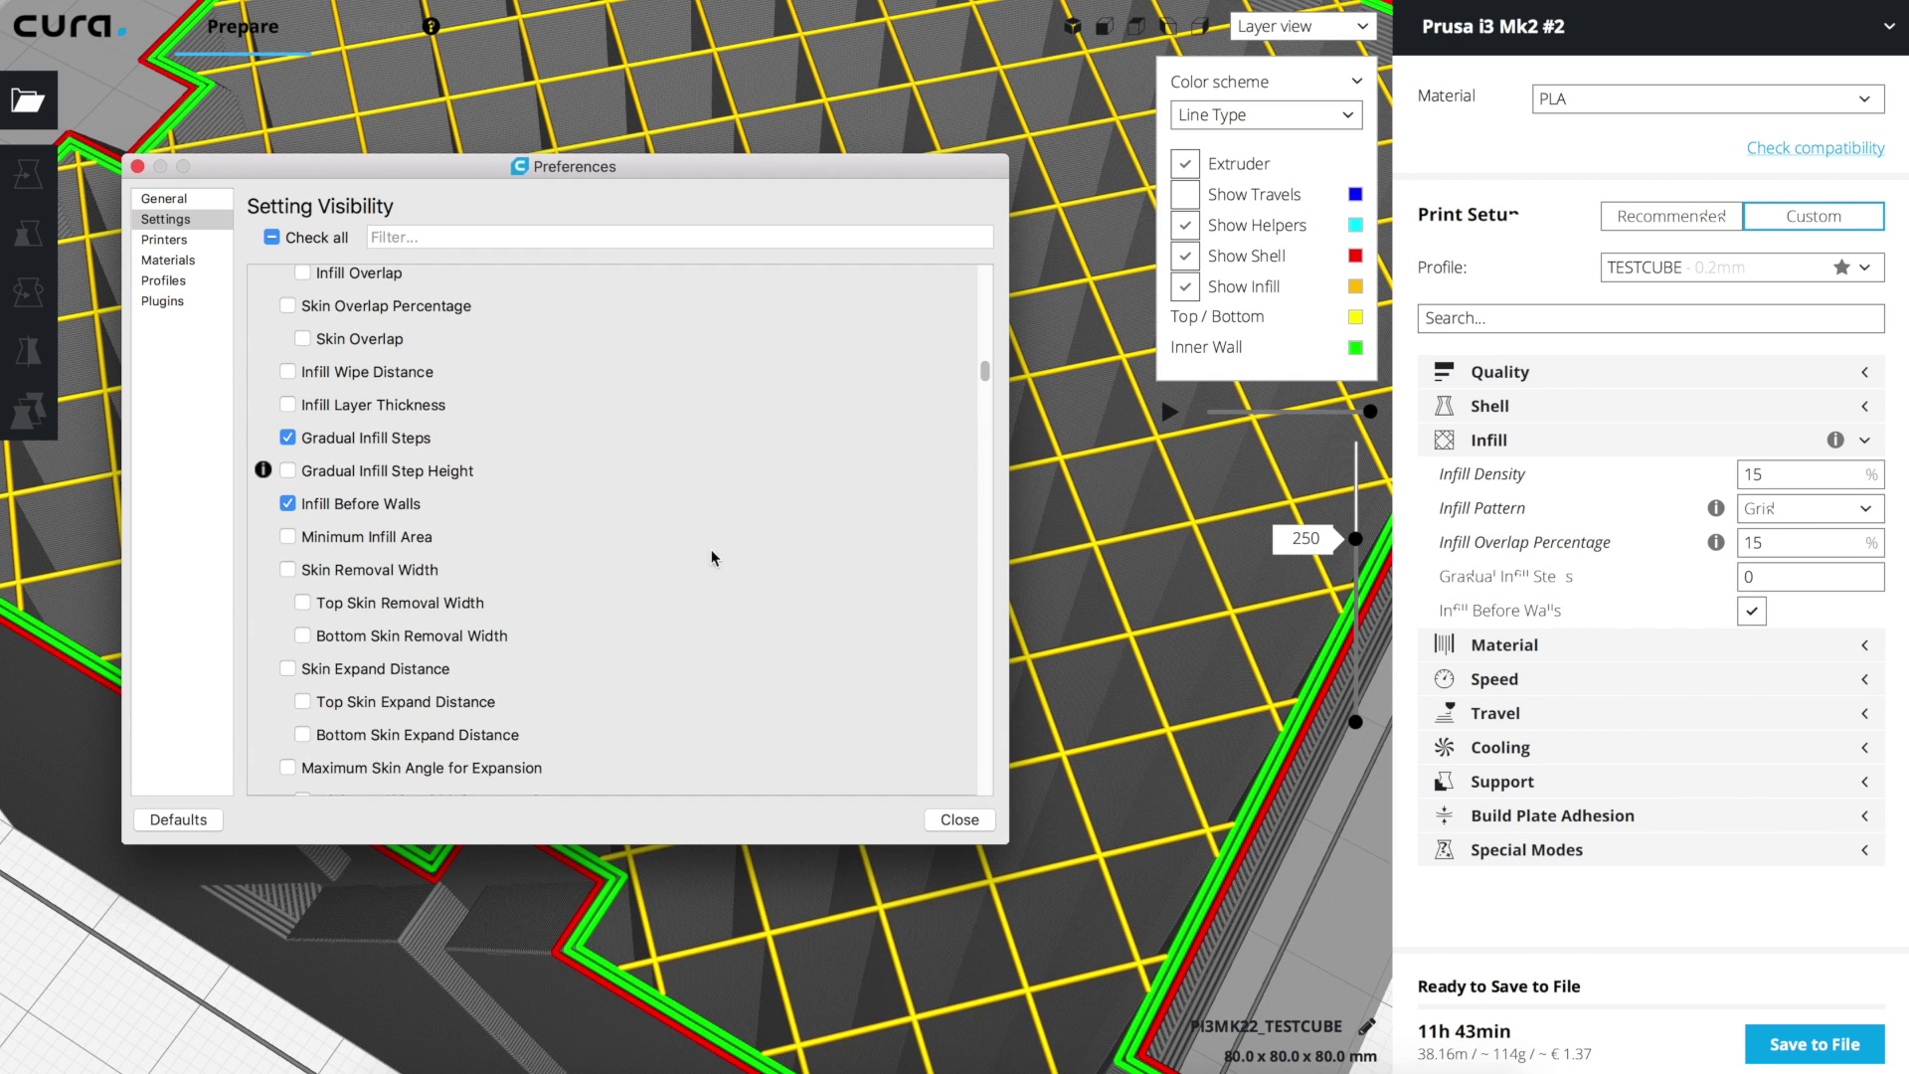
{"action": "left_click", "coordinate": [288, 504]}
{"action": "left_click", "coordinate": [288, 537]}
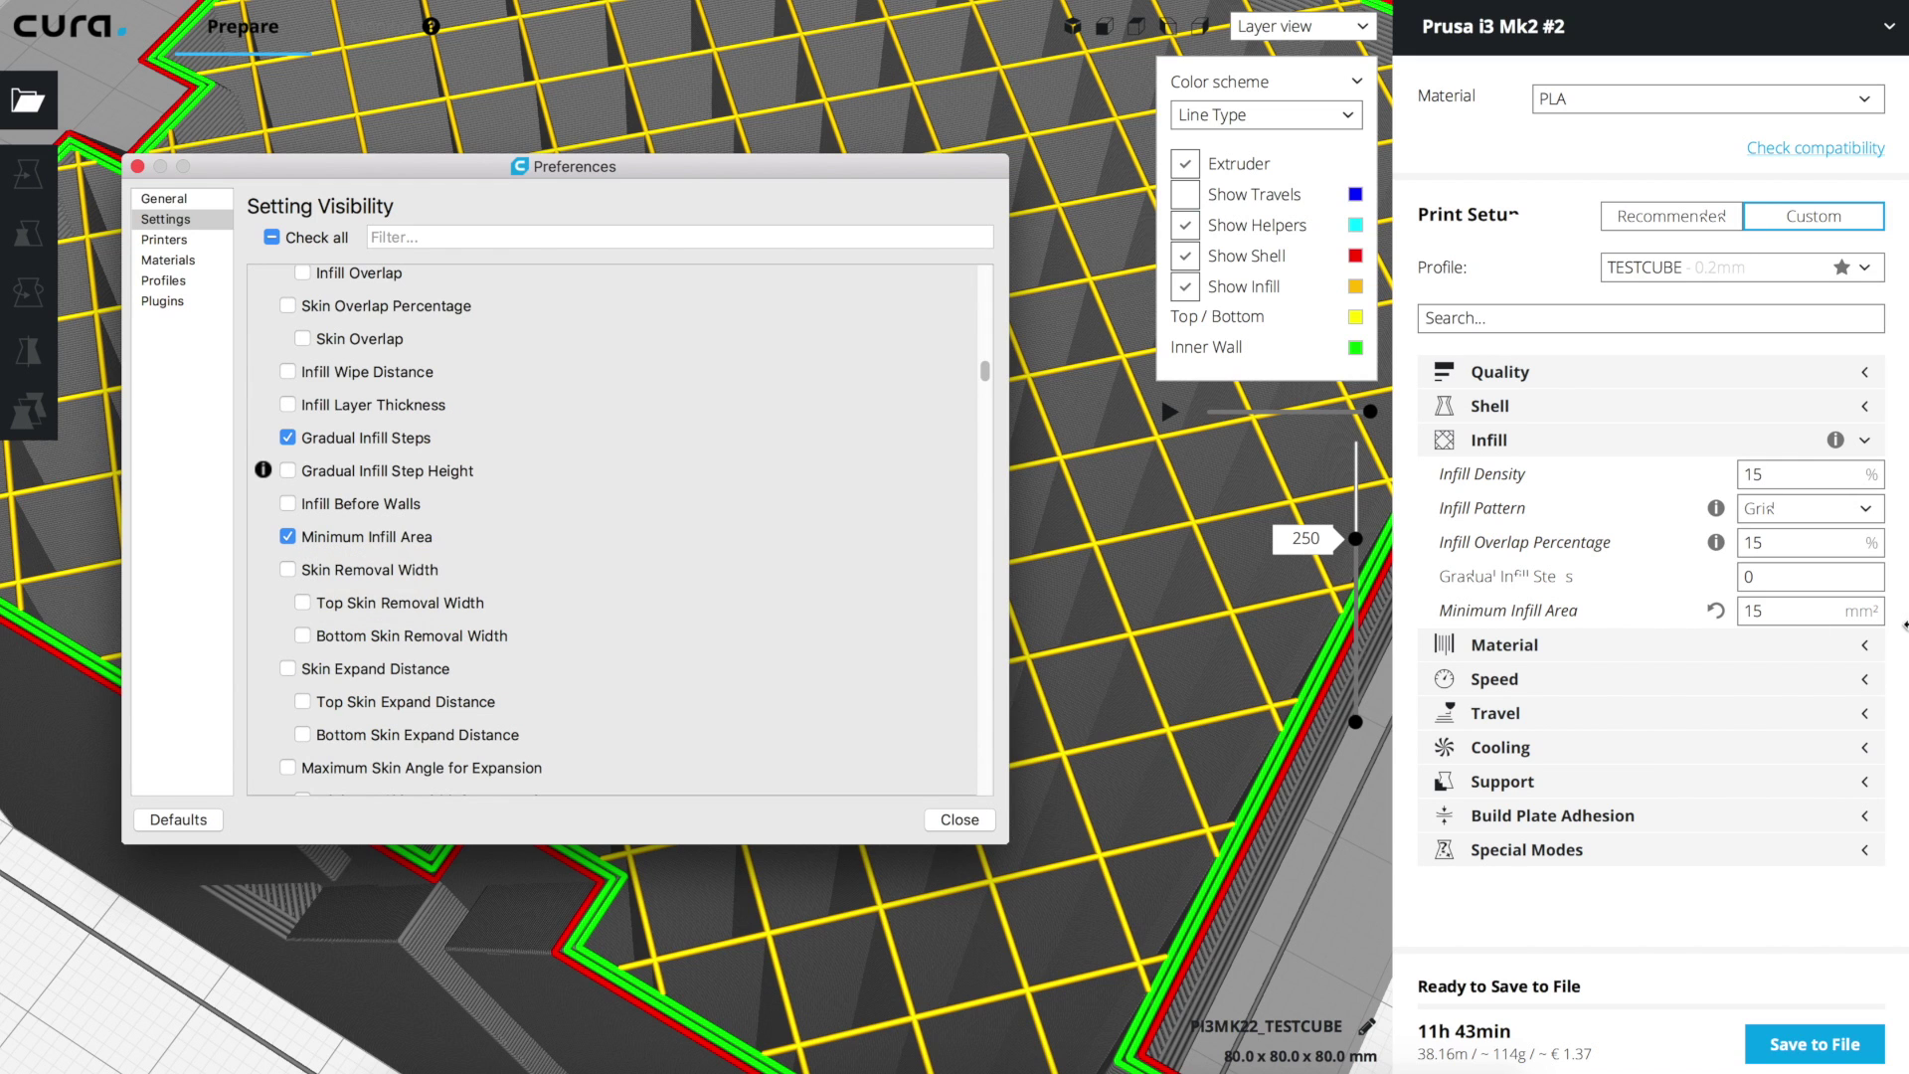
- Close Preferences and delete the test cube from the build plate
{"action": "left_click", "coordinate": [978, 818]}
{"action": "mouse_move", "coordinate": [1762, 611]}
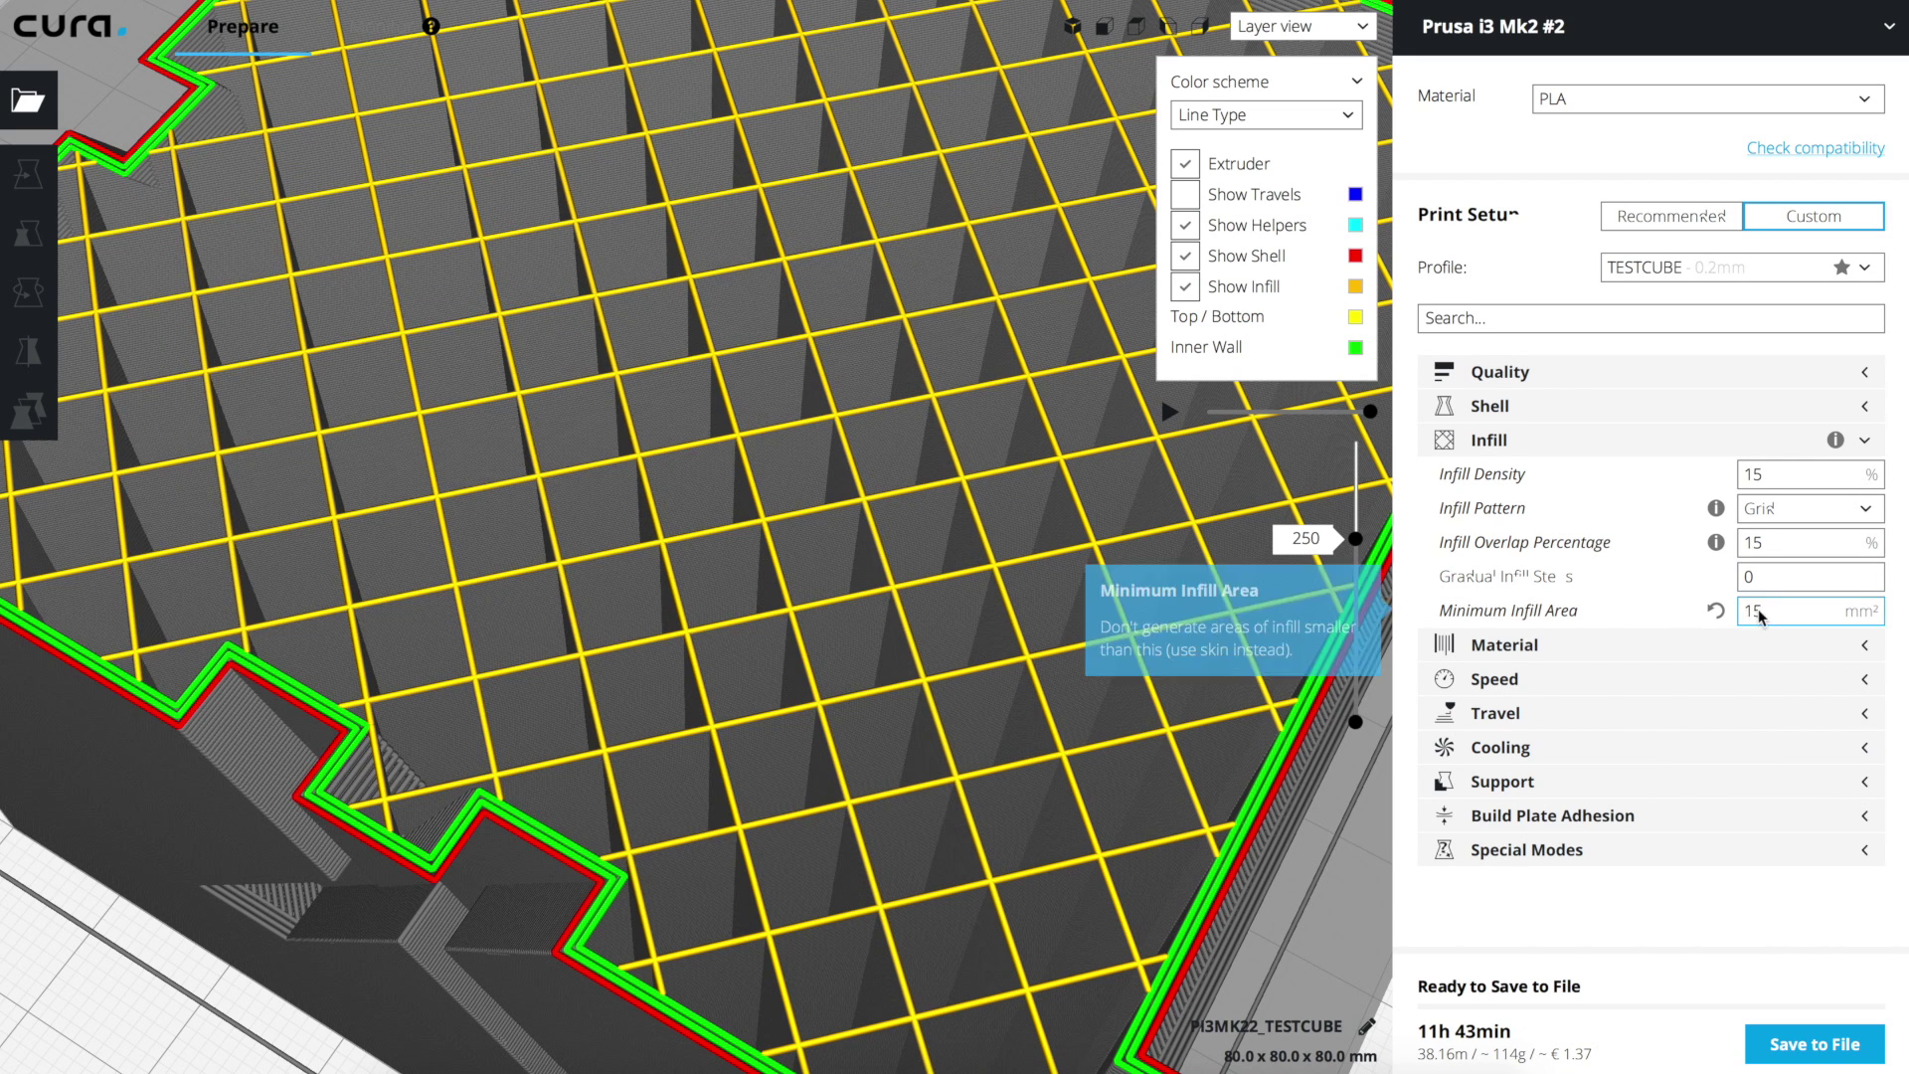
{"action": "mouse_move", "coordinate": [1703, 605]}
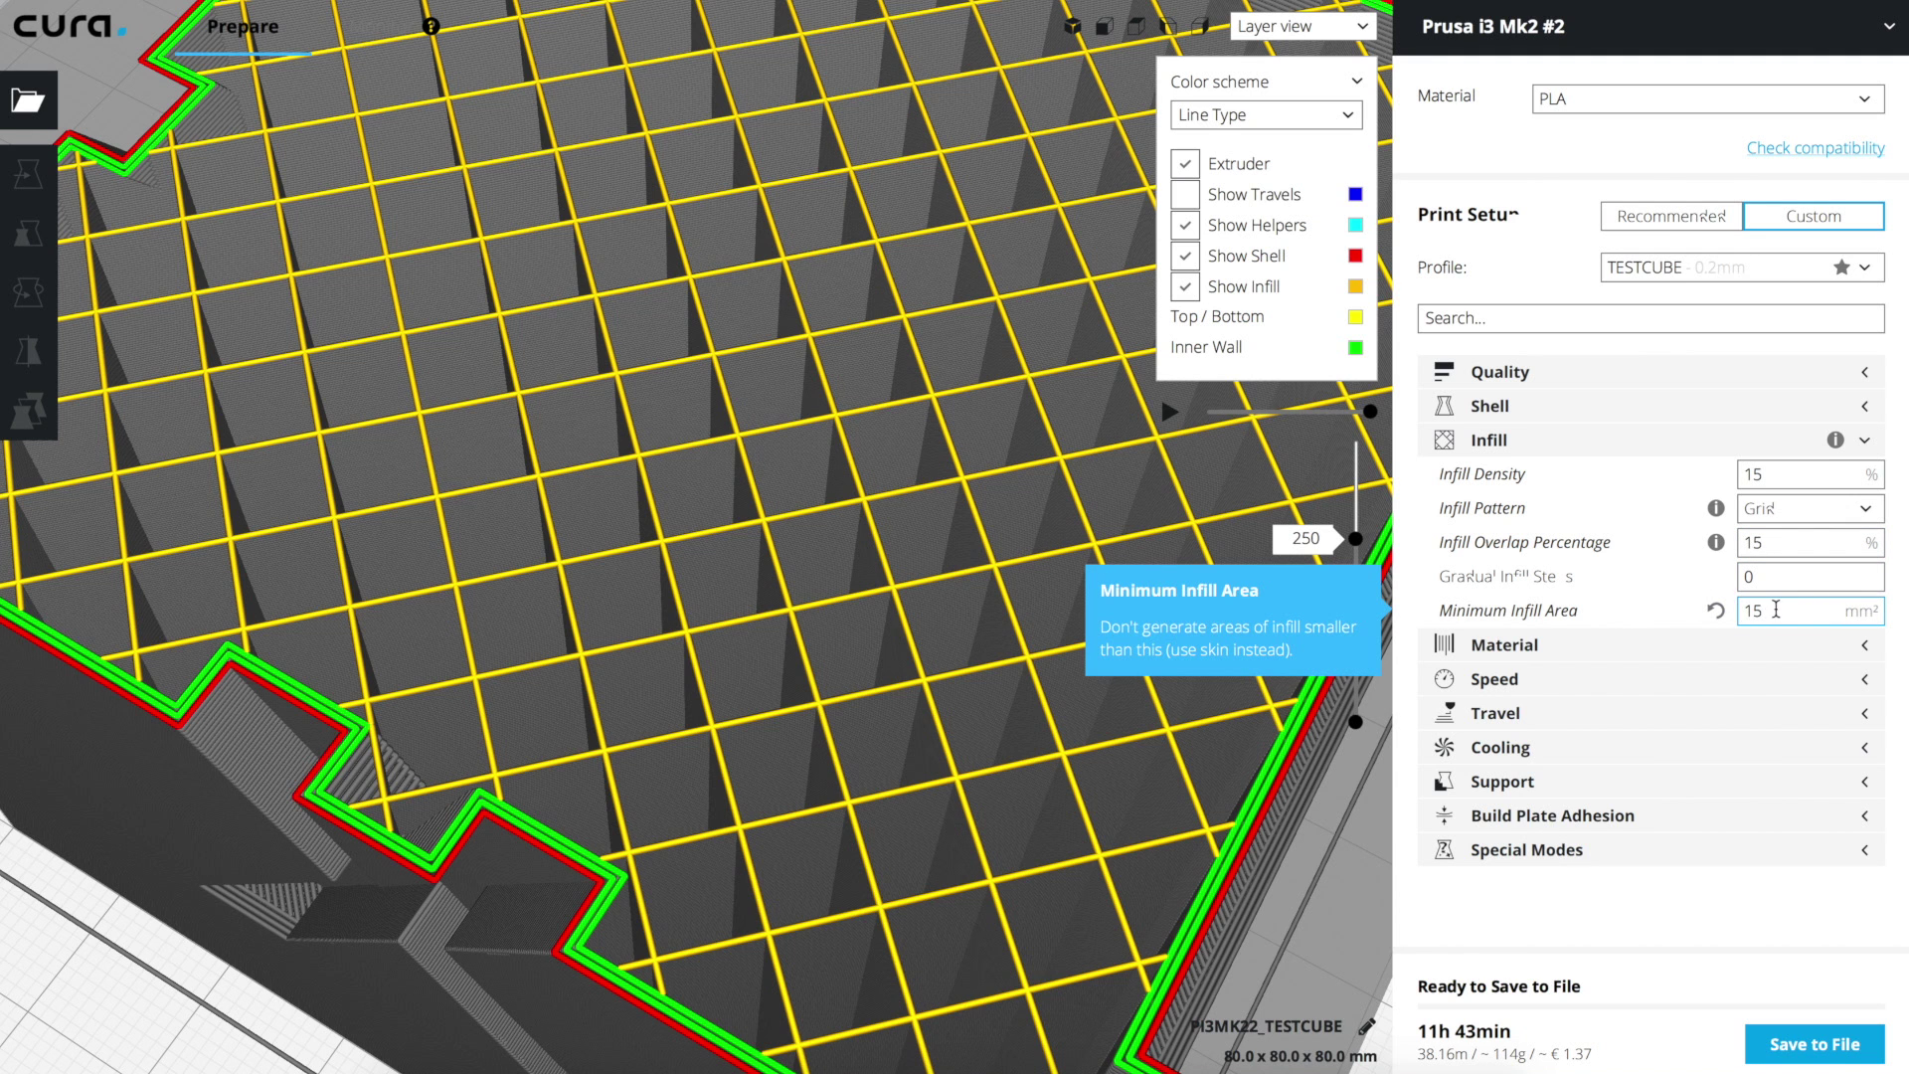
{"action": "scroll", "coordinate": [1144, 670], "scroll_direction": "down", "scroll_amount": 10}
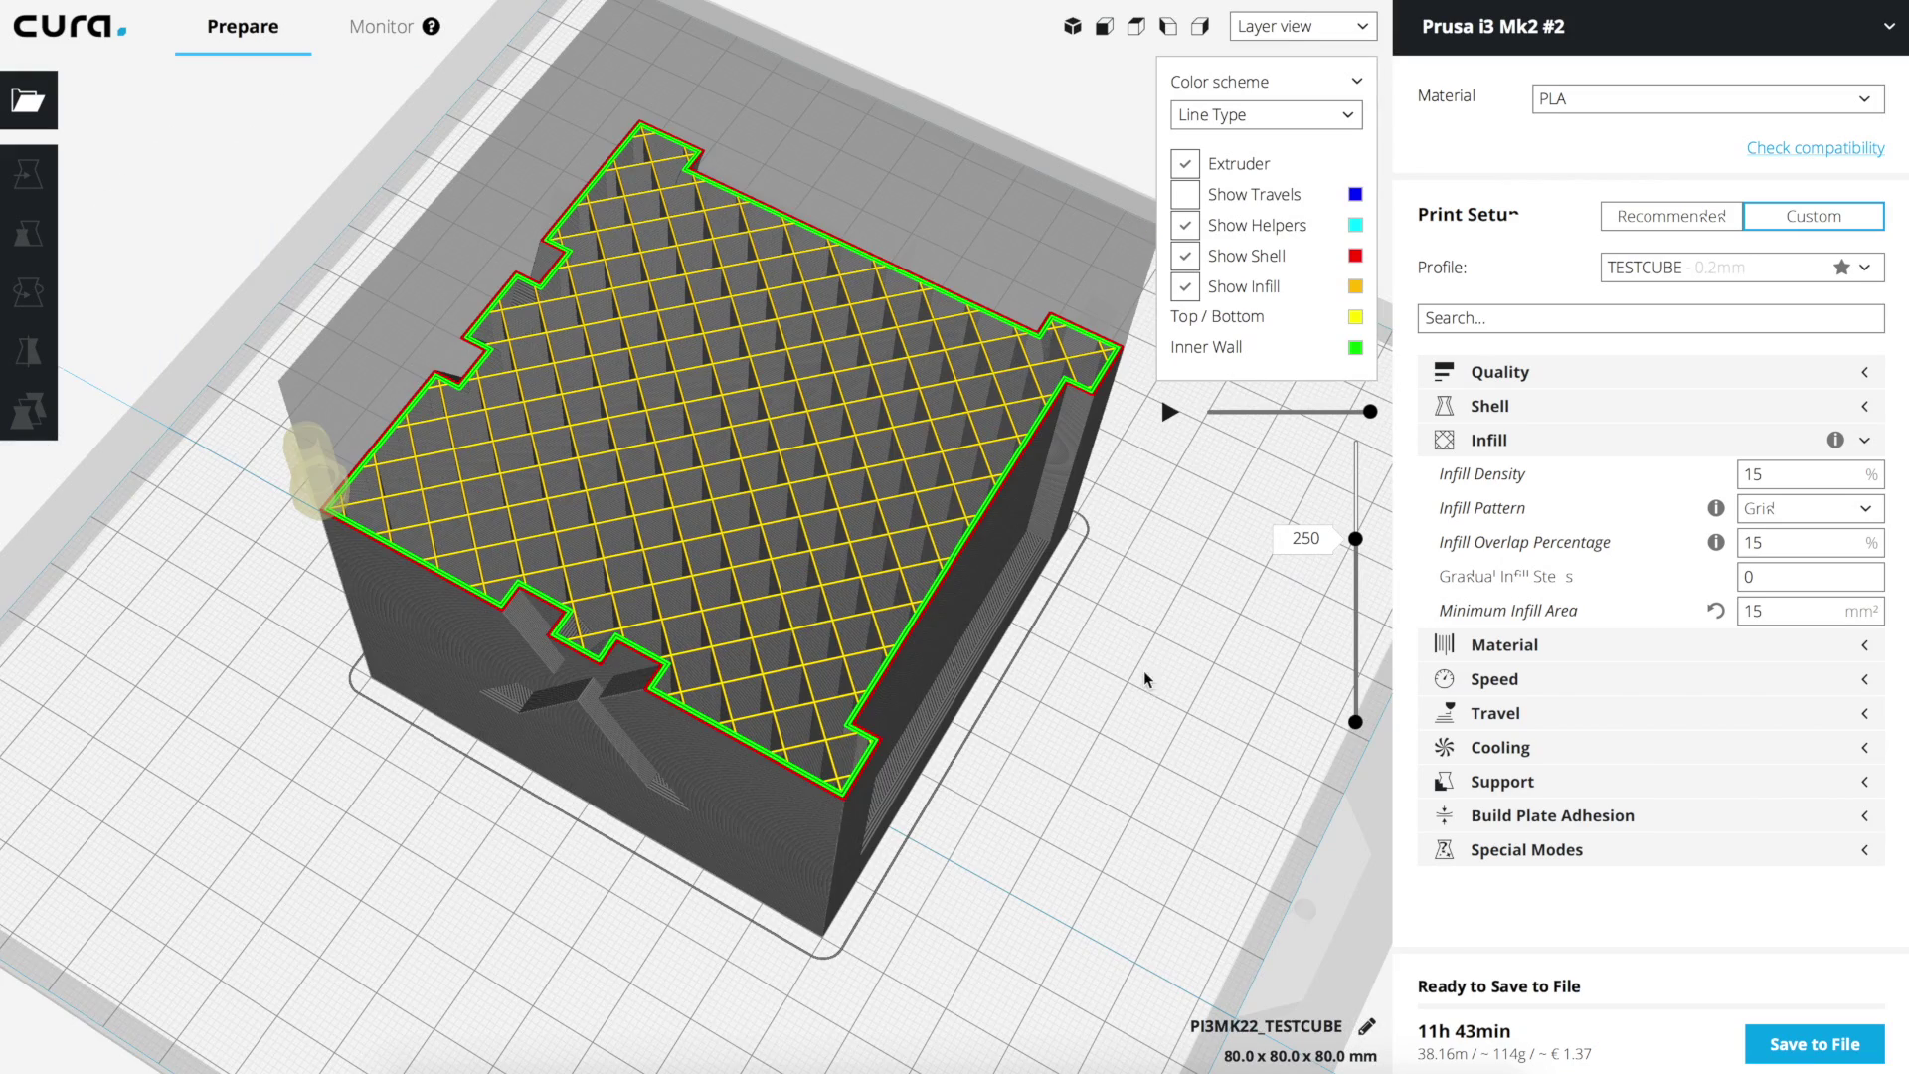
{"action": "right_click_drag", "start_coordinate": [1078, 683], "coordinate": [895, 676]}
{"action": "left_click", "coordinate": [868, 657]}
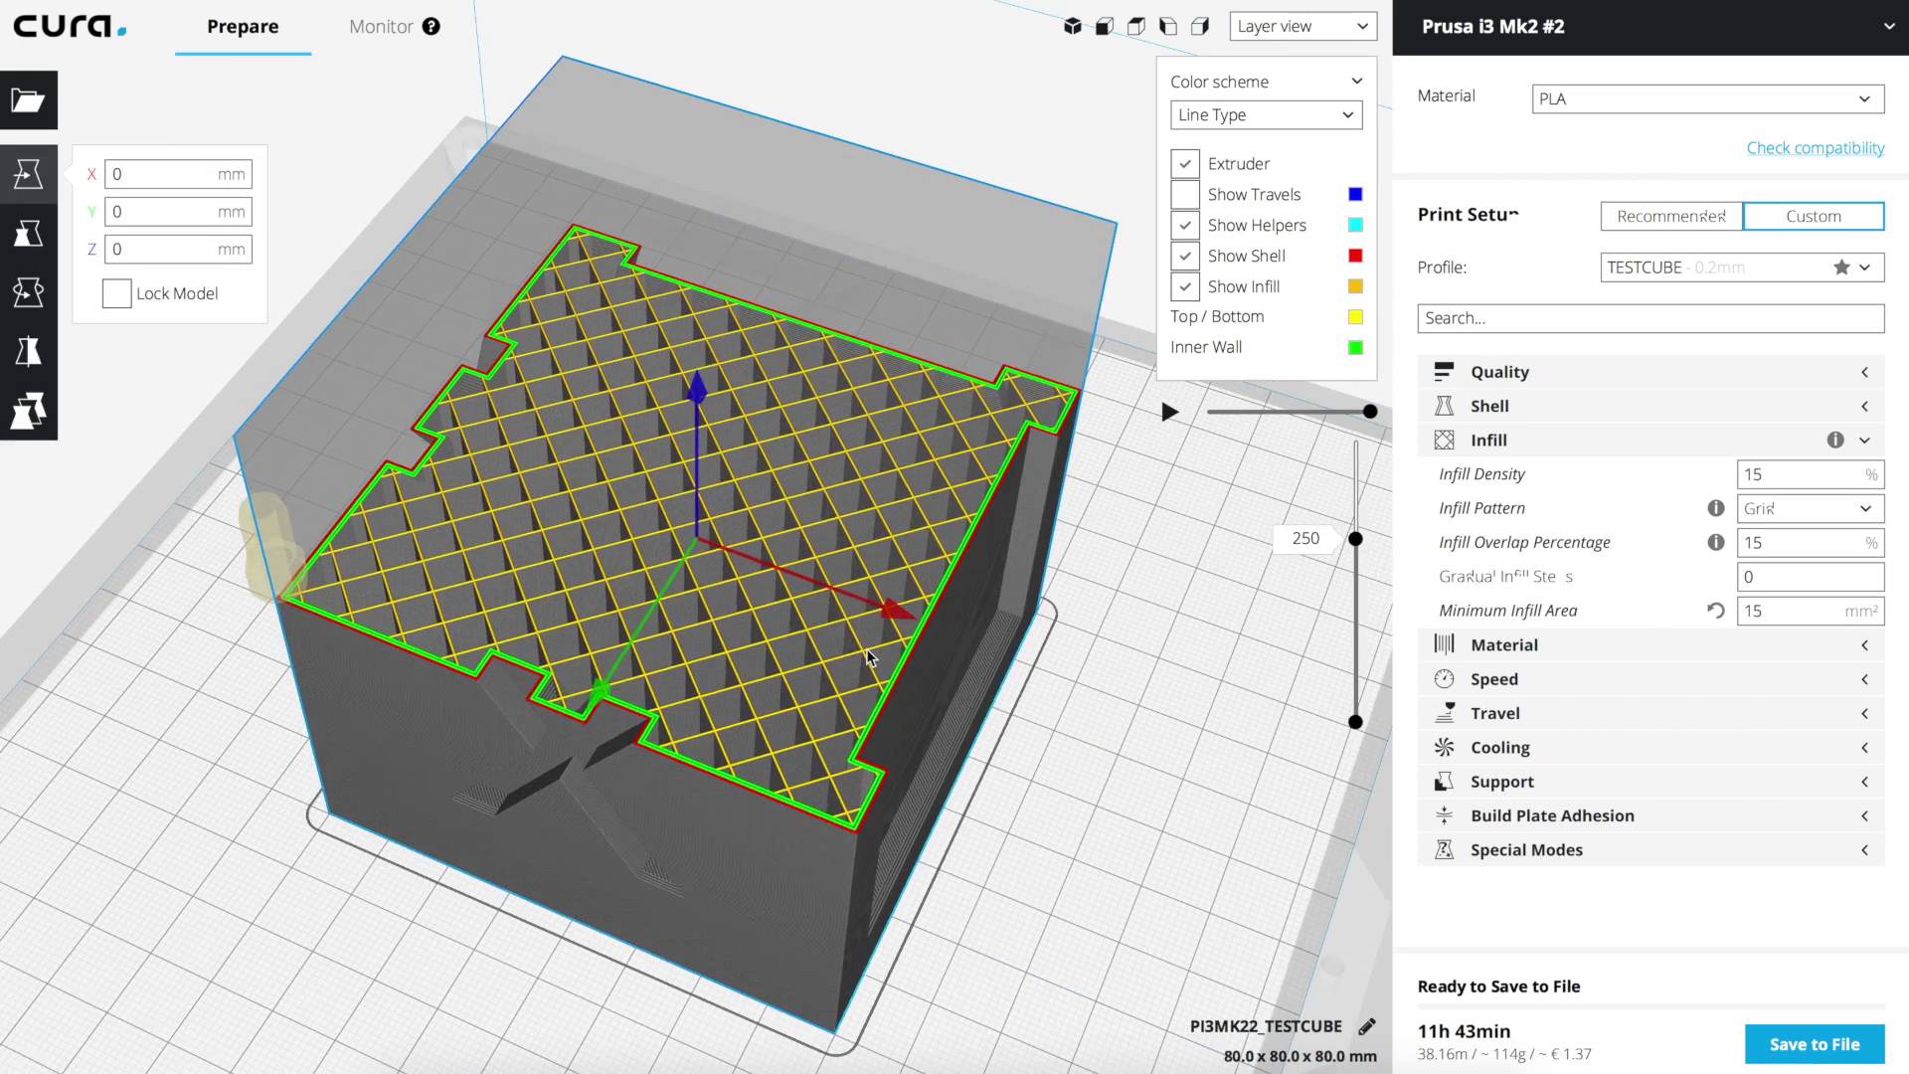
{"action": "key", "text": "Delete"}
- Load the dragon and cut its layer preview to about layer 438, viewed from above
{"action": "key", "text": "super+space"}
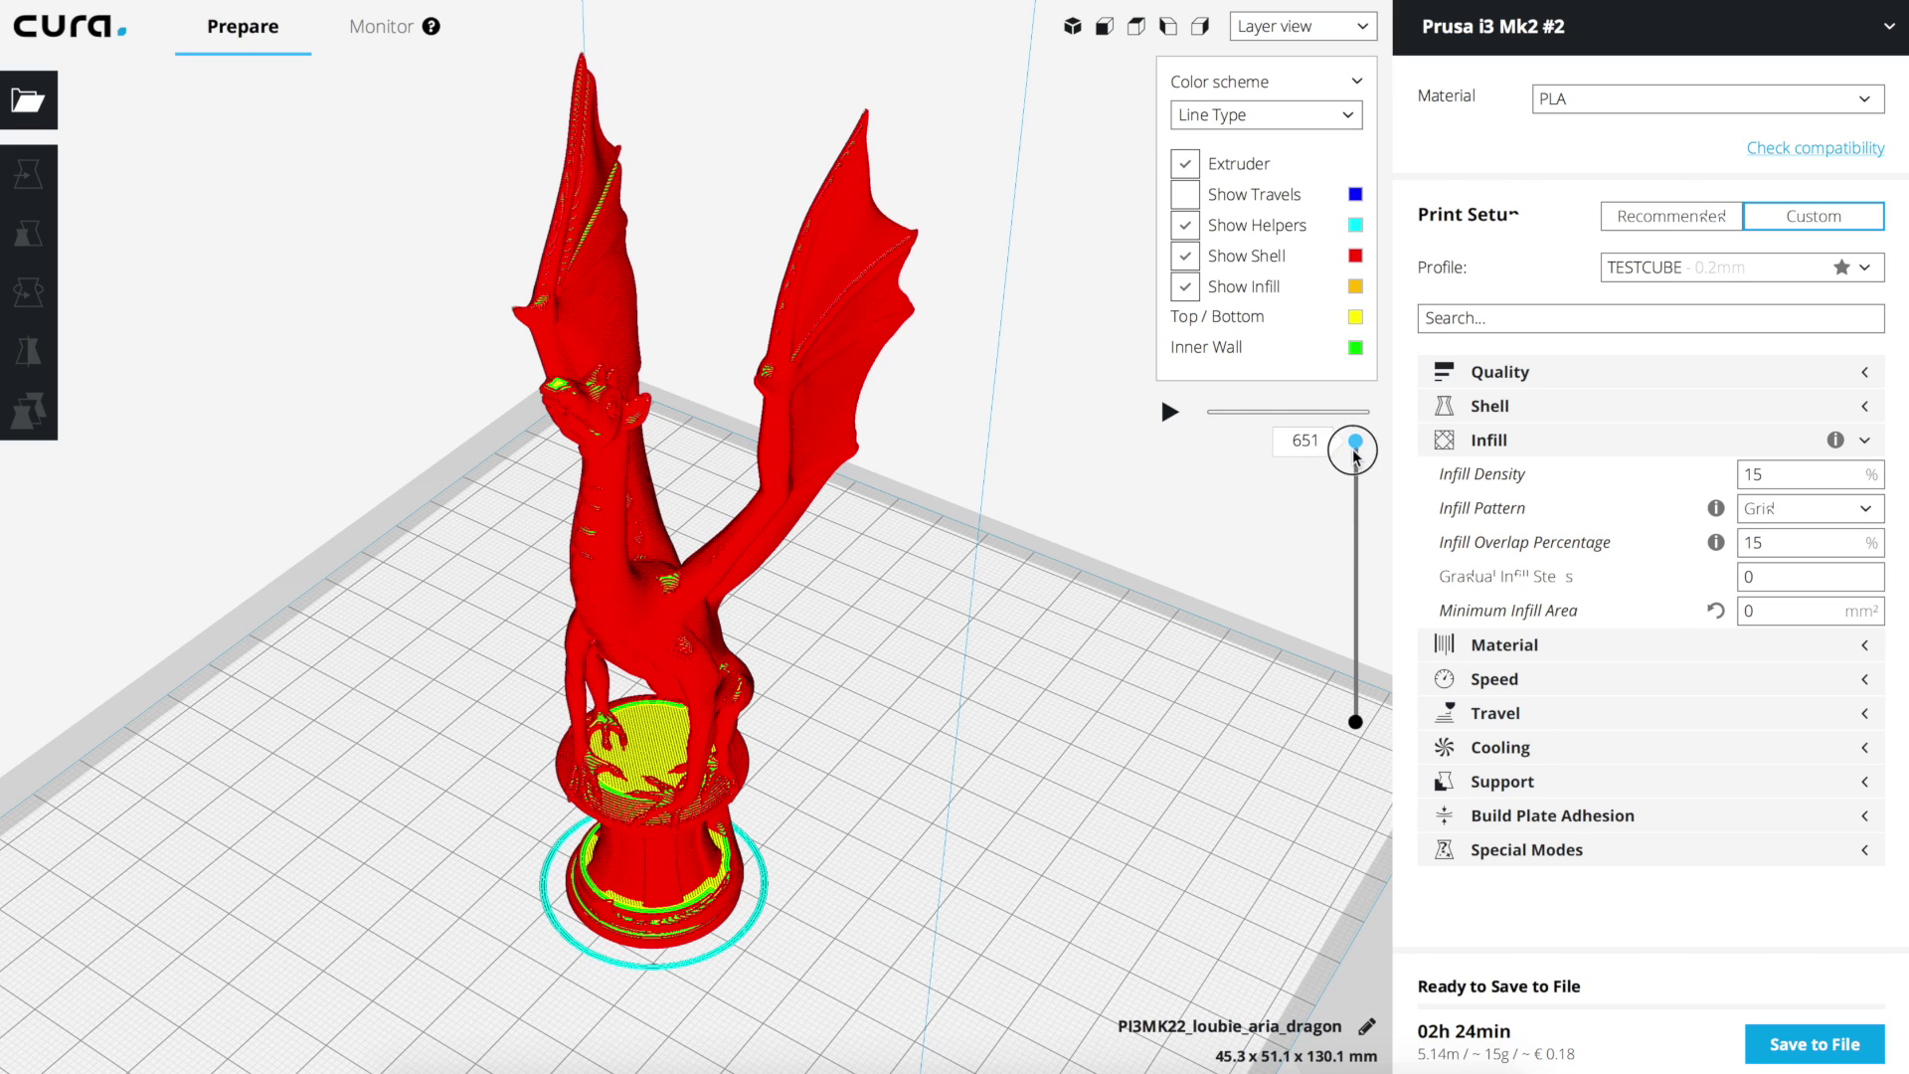
{"action": "left_click_drag", "start_coordinate": [1353, 443], "coordinate": [1362, 547]}
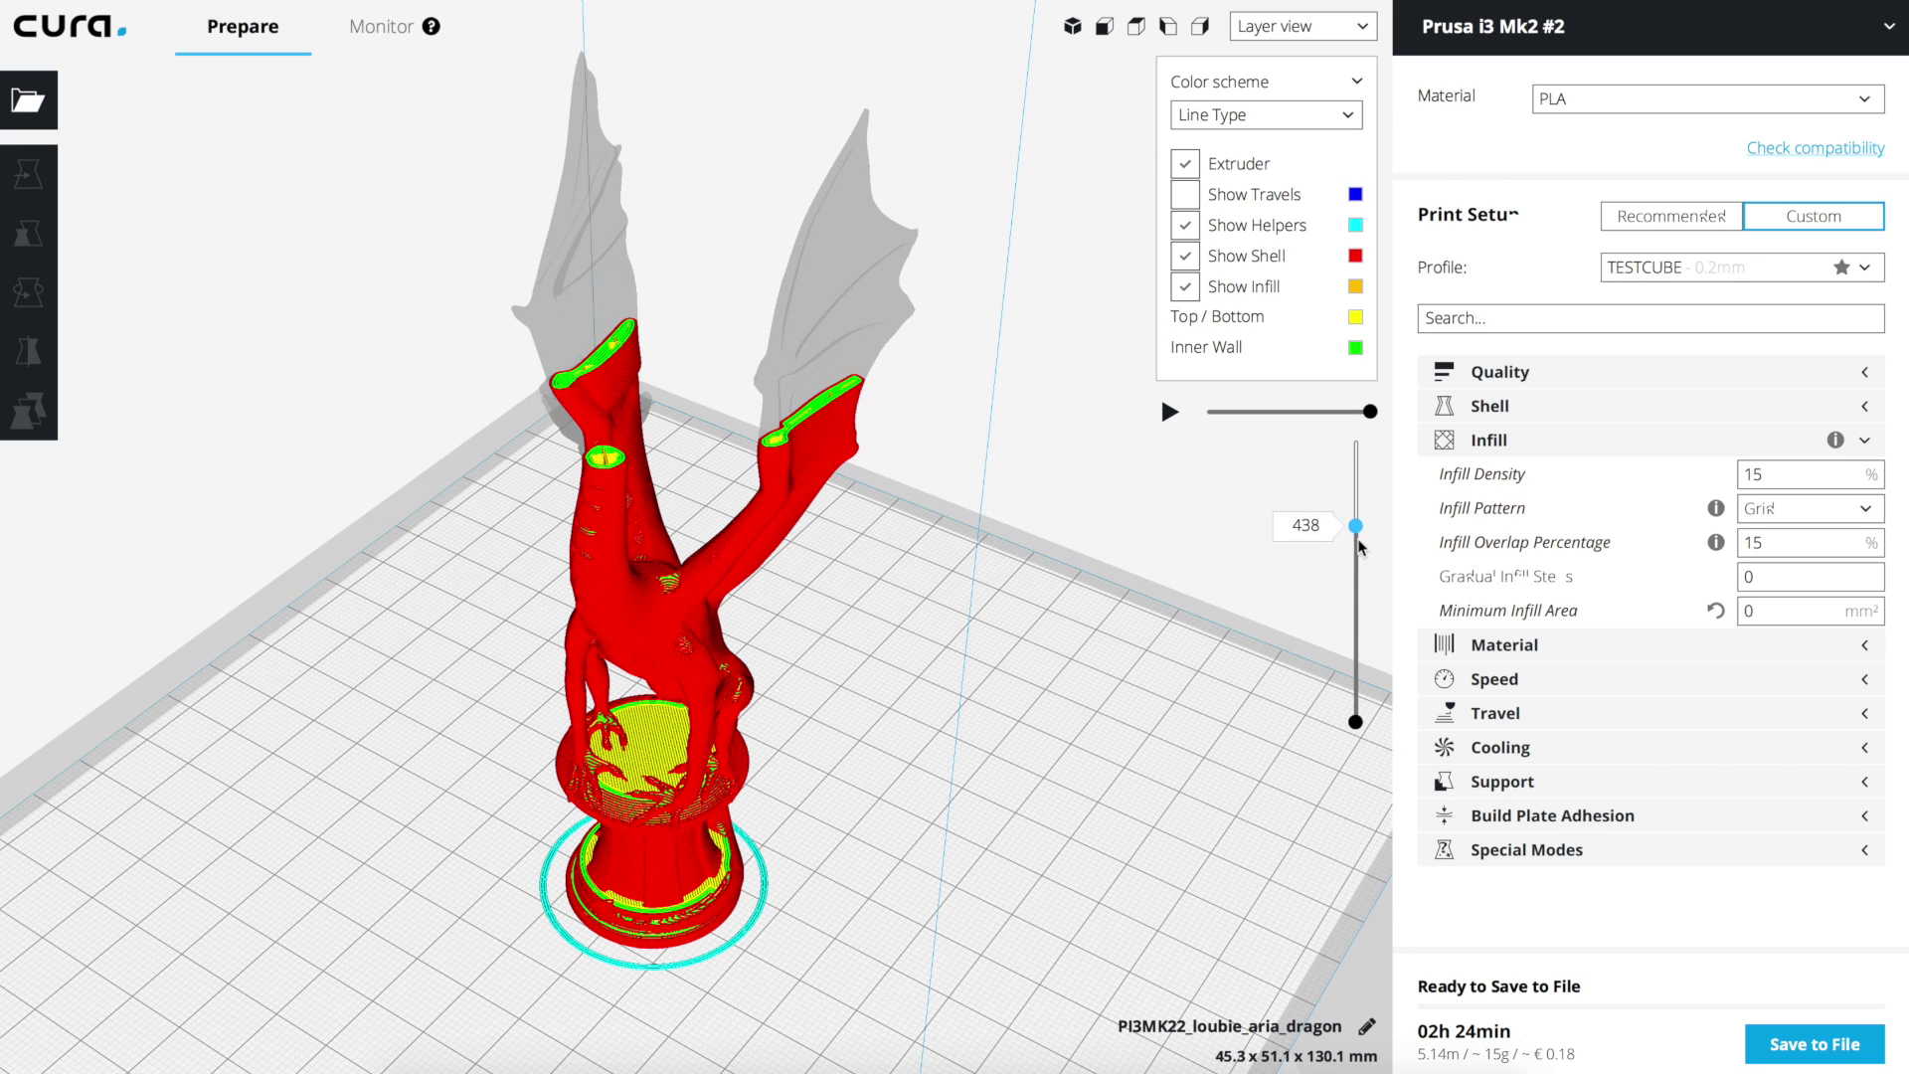
{"action": "scroll", "coordinate": [669, 473], "scroll_direction": "up", "scroll_amount": 3}
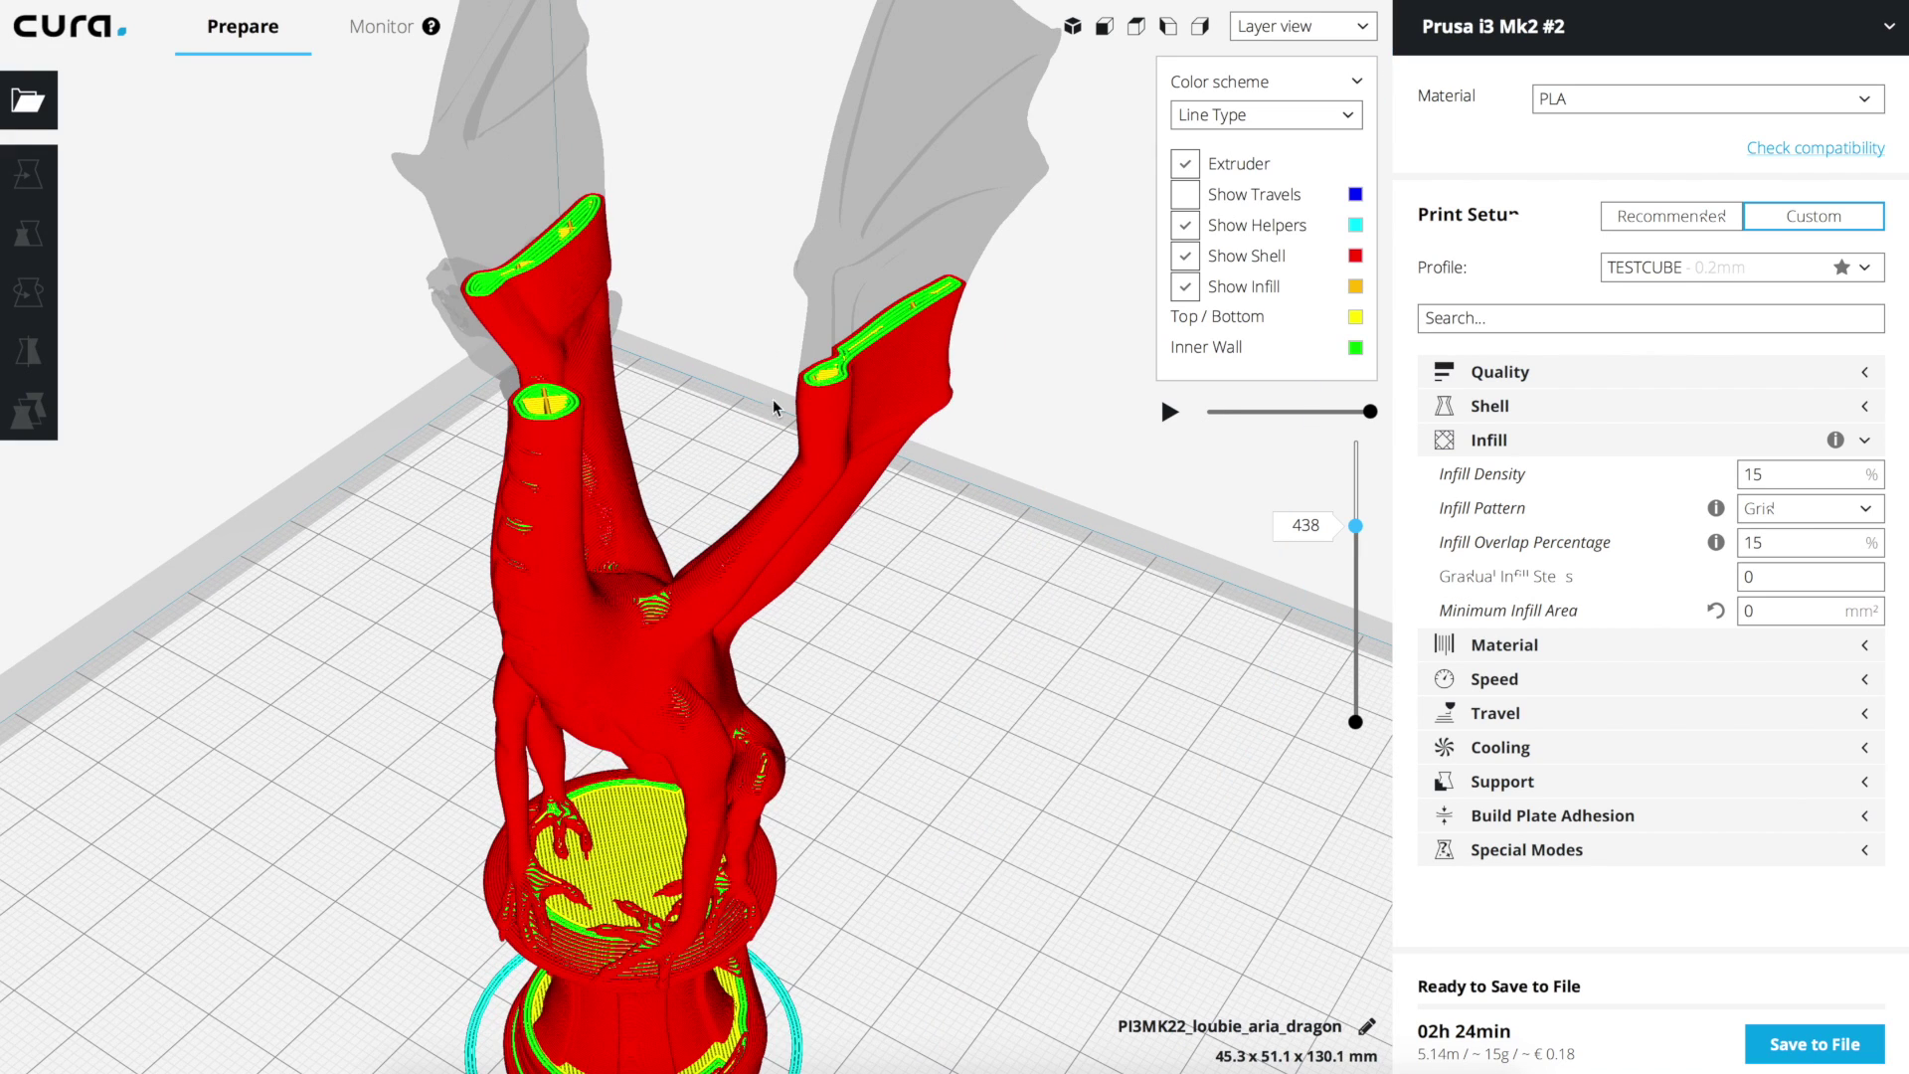
{"action": "right_click_drag", "start_coordinate": [991, 480], "coordinate": [920, 540]}
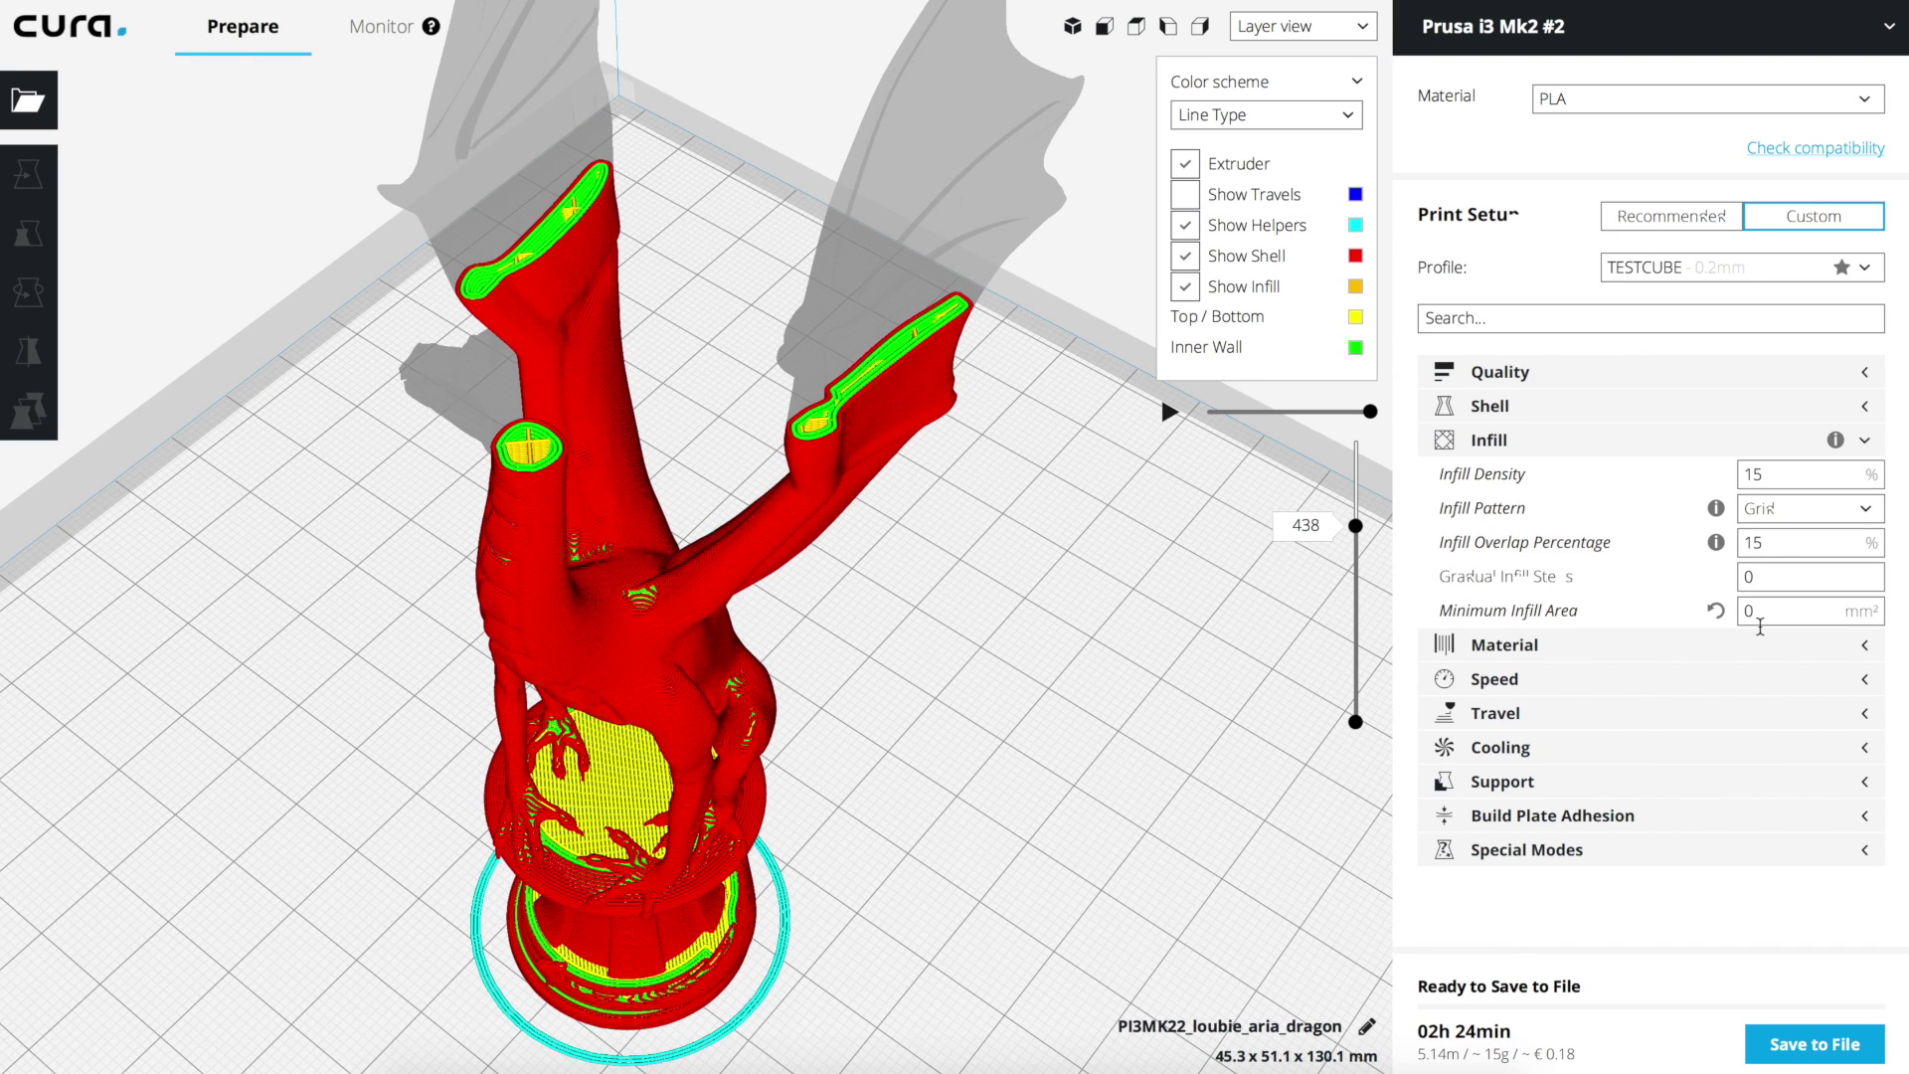
- Try Minimum Infill Area at 40 and 35 mm² in the layer view, settling on 15 mm²
{"action": "double_click", "coordinate": [1763, 616]}
{"action": "type", "text": "40"}
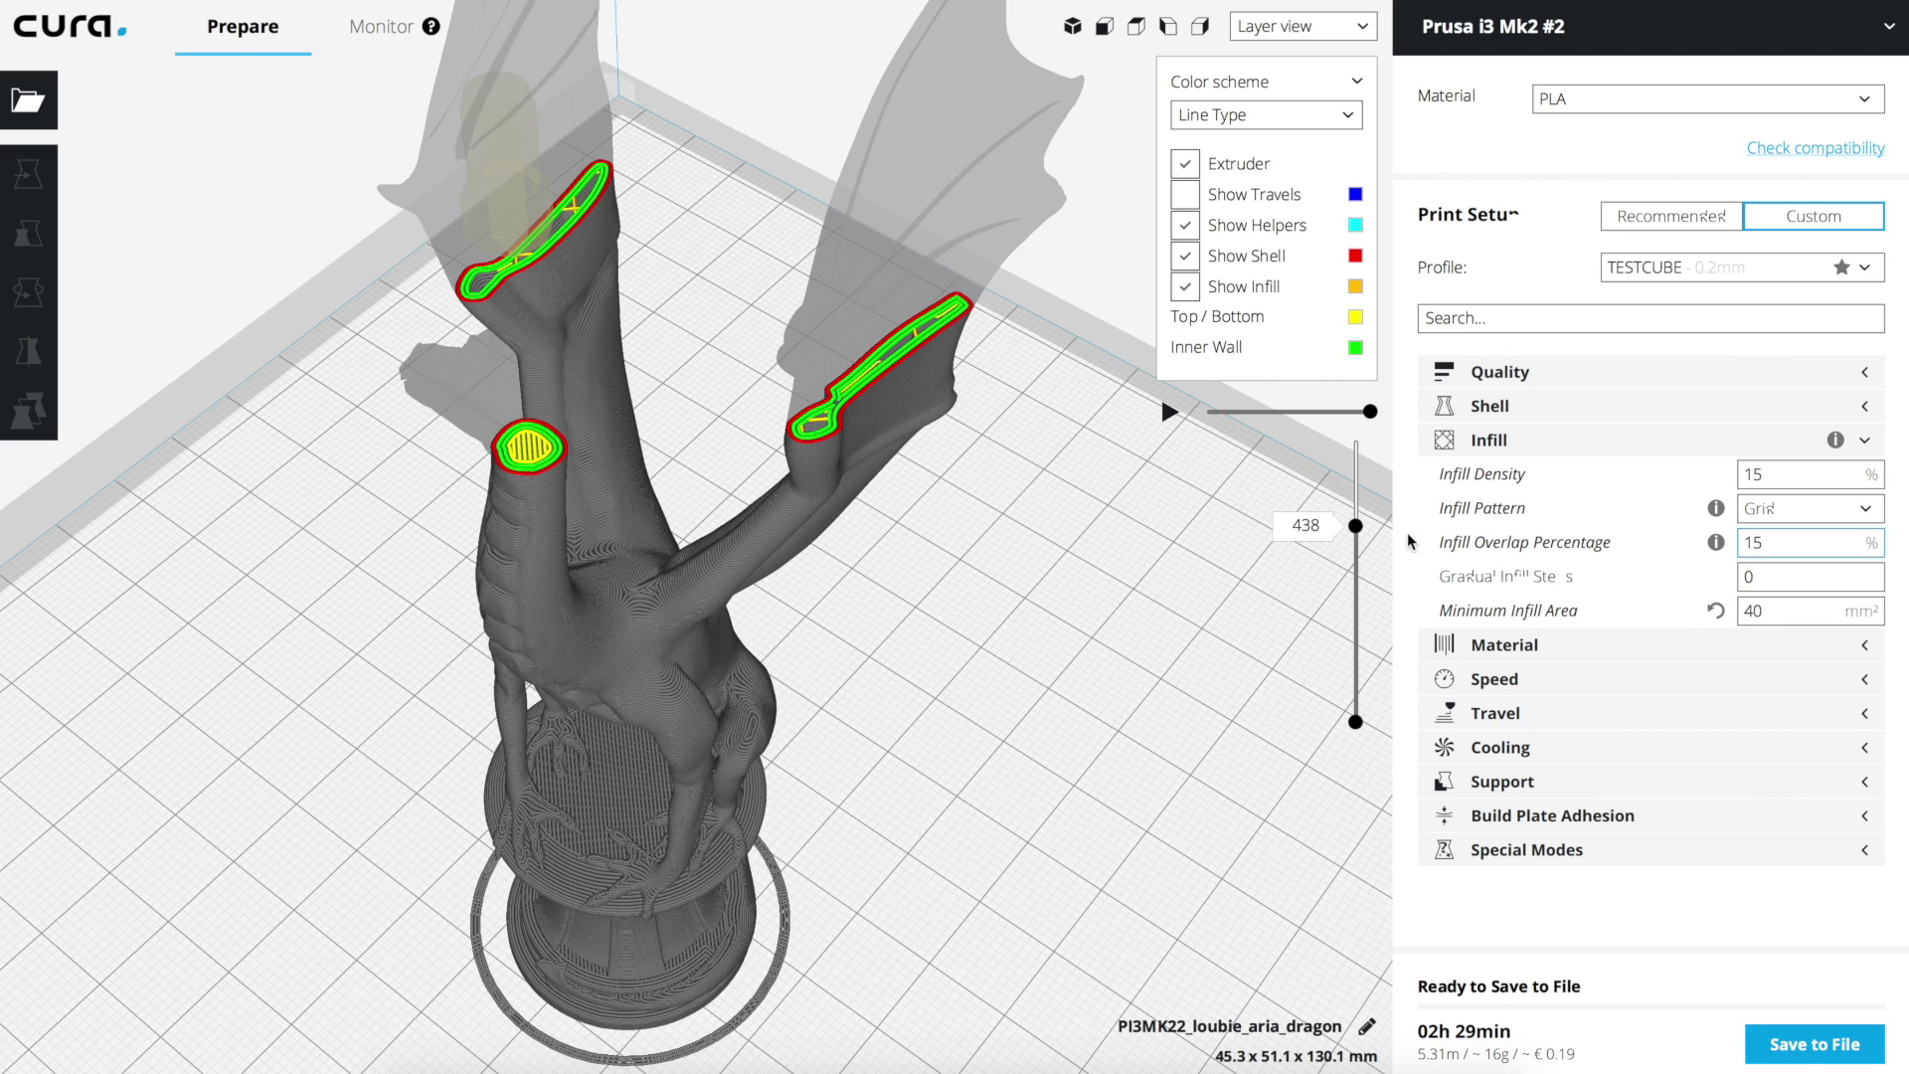
{"action": "mouse_move", "coordinate": [1356, 528]}
{"action": "left_mouse_down"}
{"action": "mouse_move", "coordinate": [1360, 550]}
{"action": "mouse_move", "coordinate": [1358, 520]}
{"action": "left_mouse_up"}
{"action": "left_click", "coordinate": [1785, 606]}
{"action": "key", "text": "BackSpace"}
{"action": "key", "text": "BackSpace"}
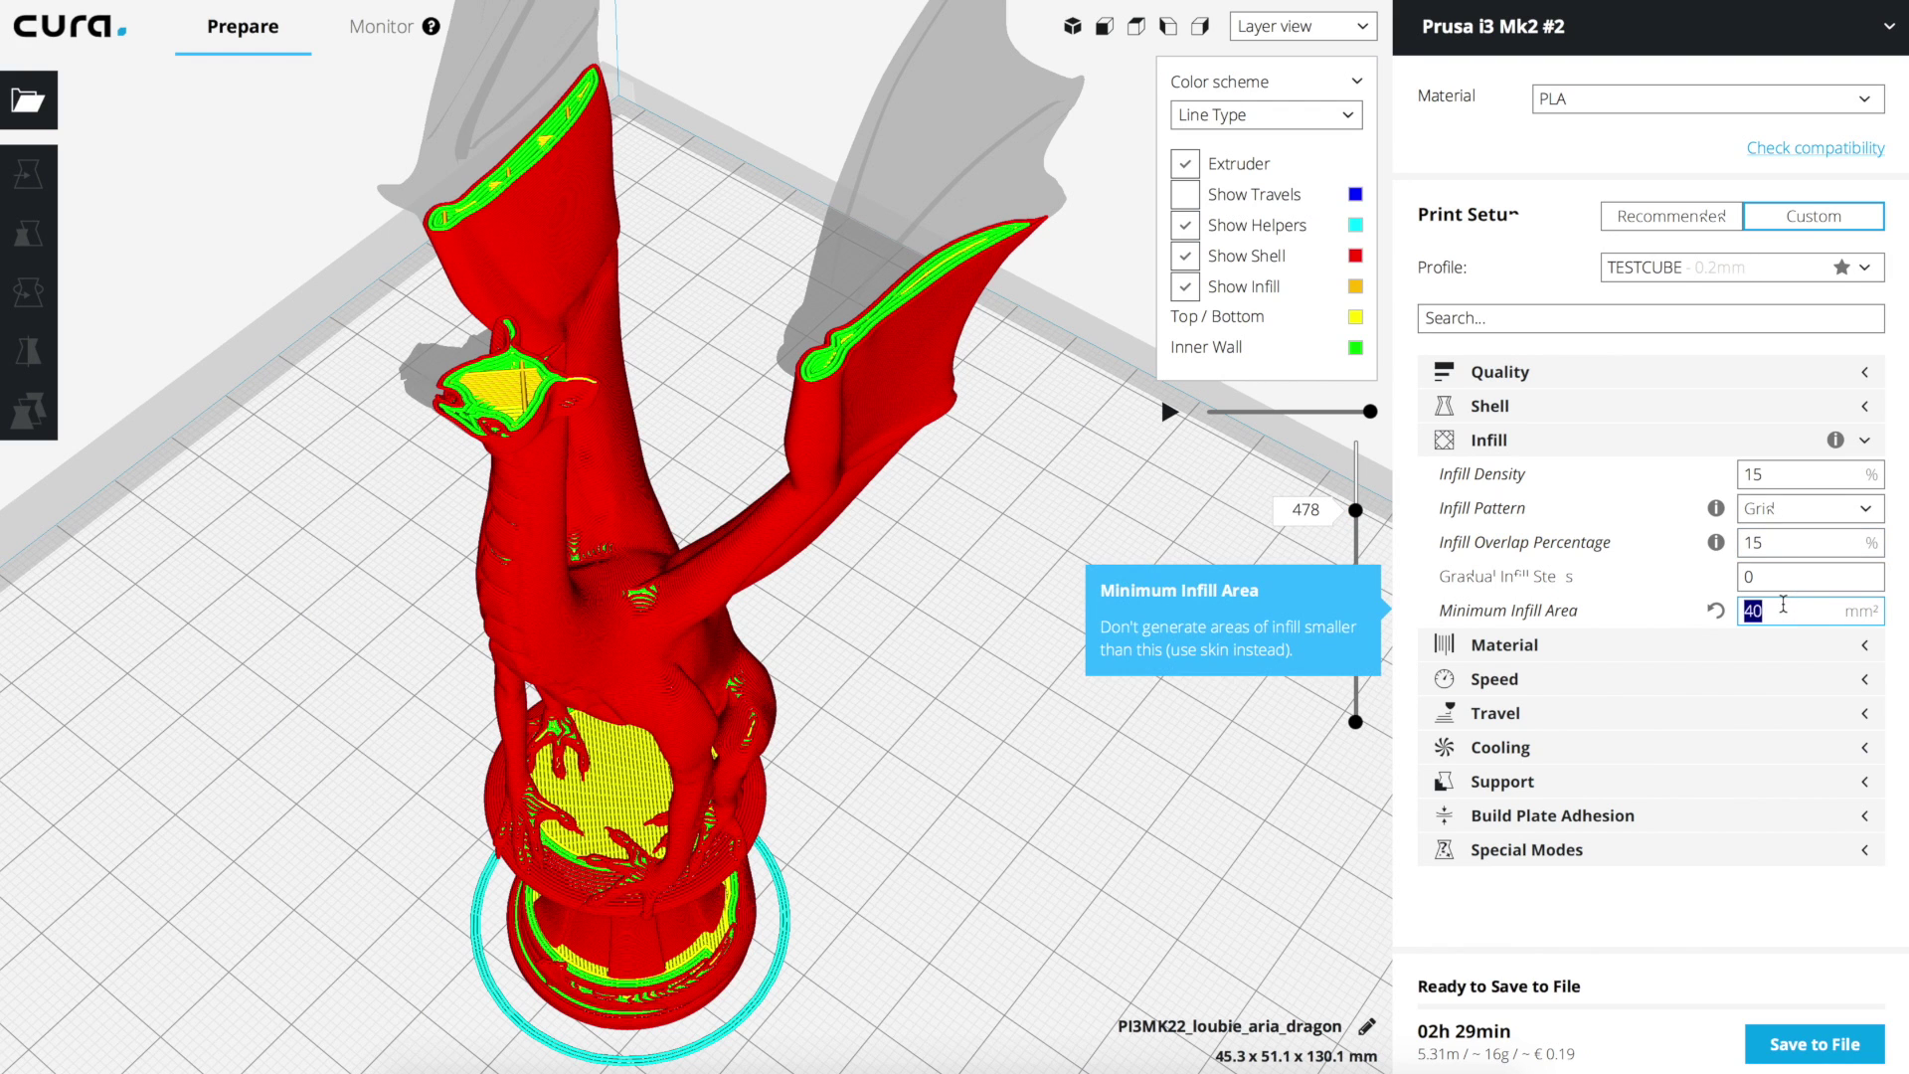
{"action": "type", "text": "35"}
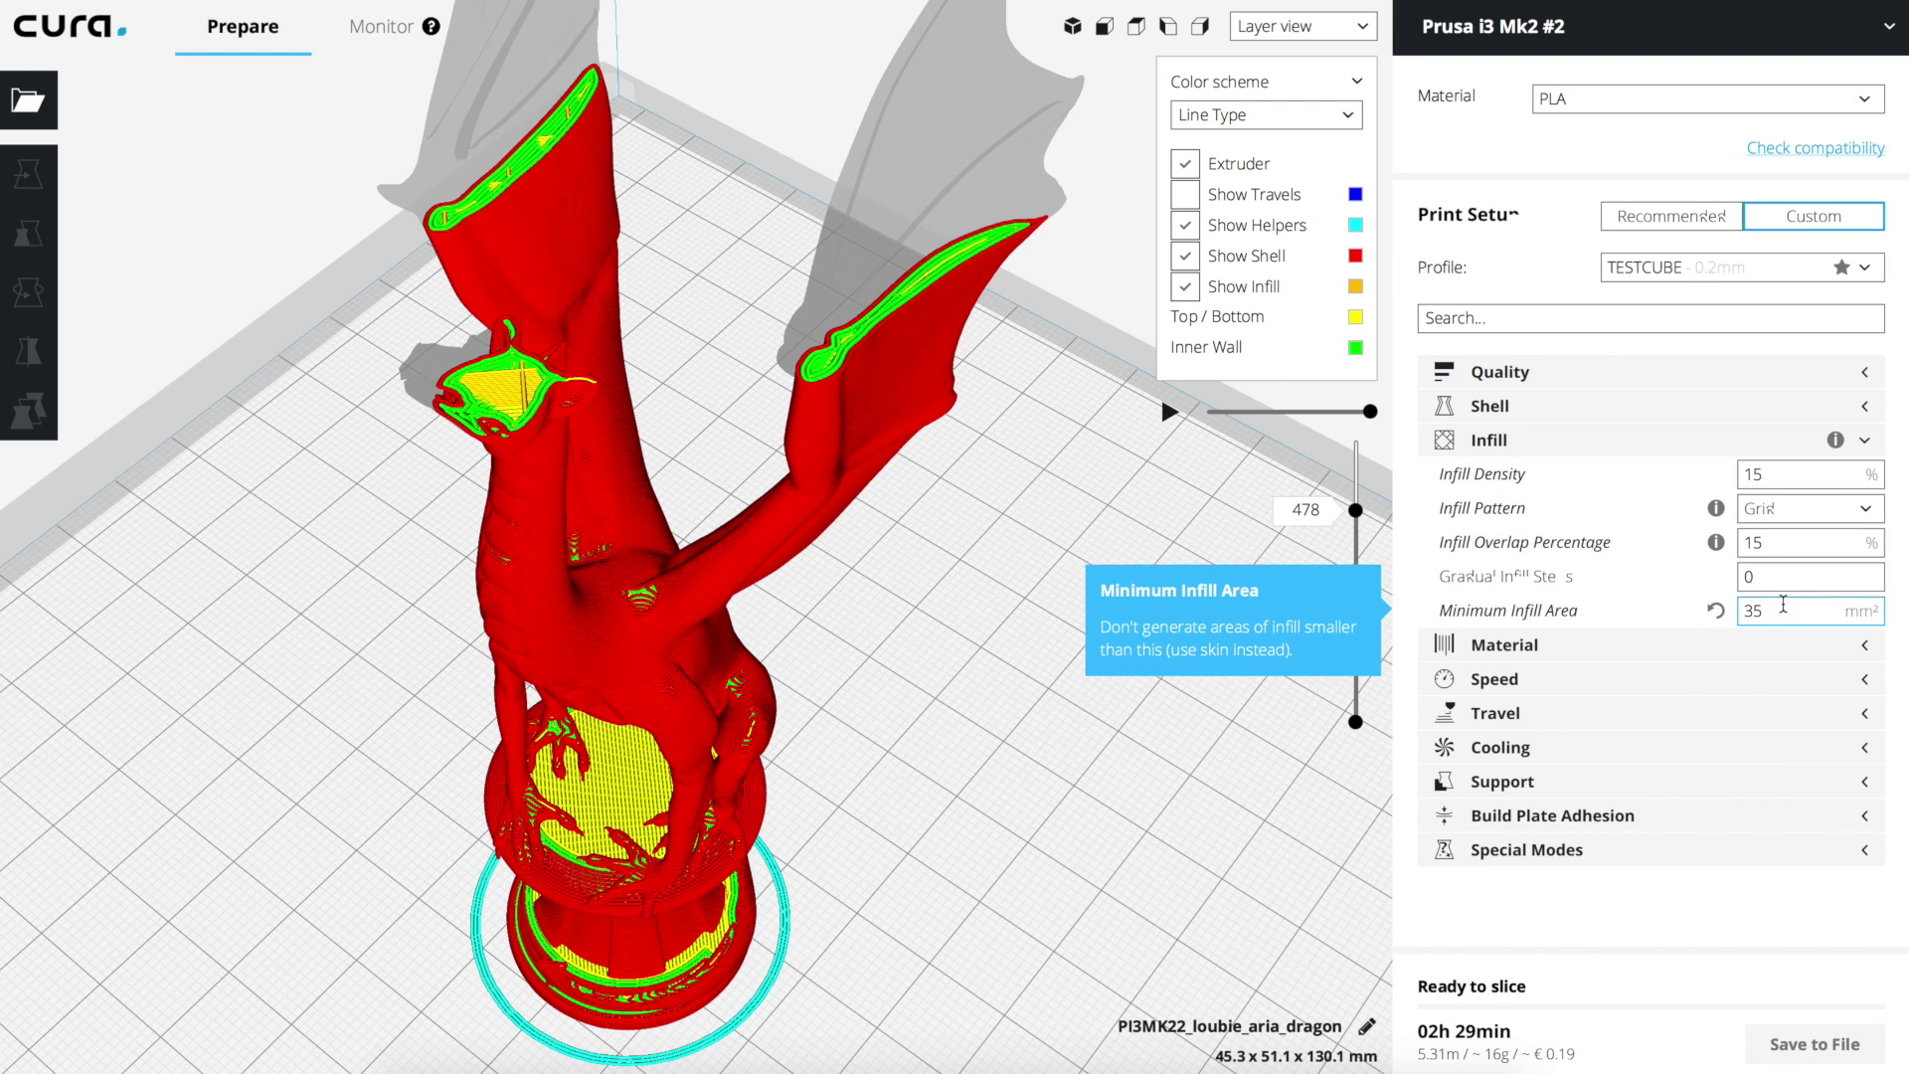
{"action": "left_click_drag", "start_coordinate": [1356, 510], "coordinate": [1365, 565]}
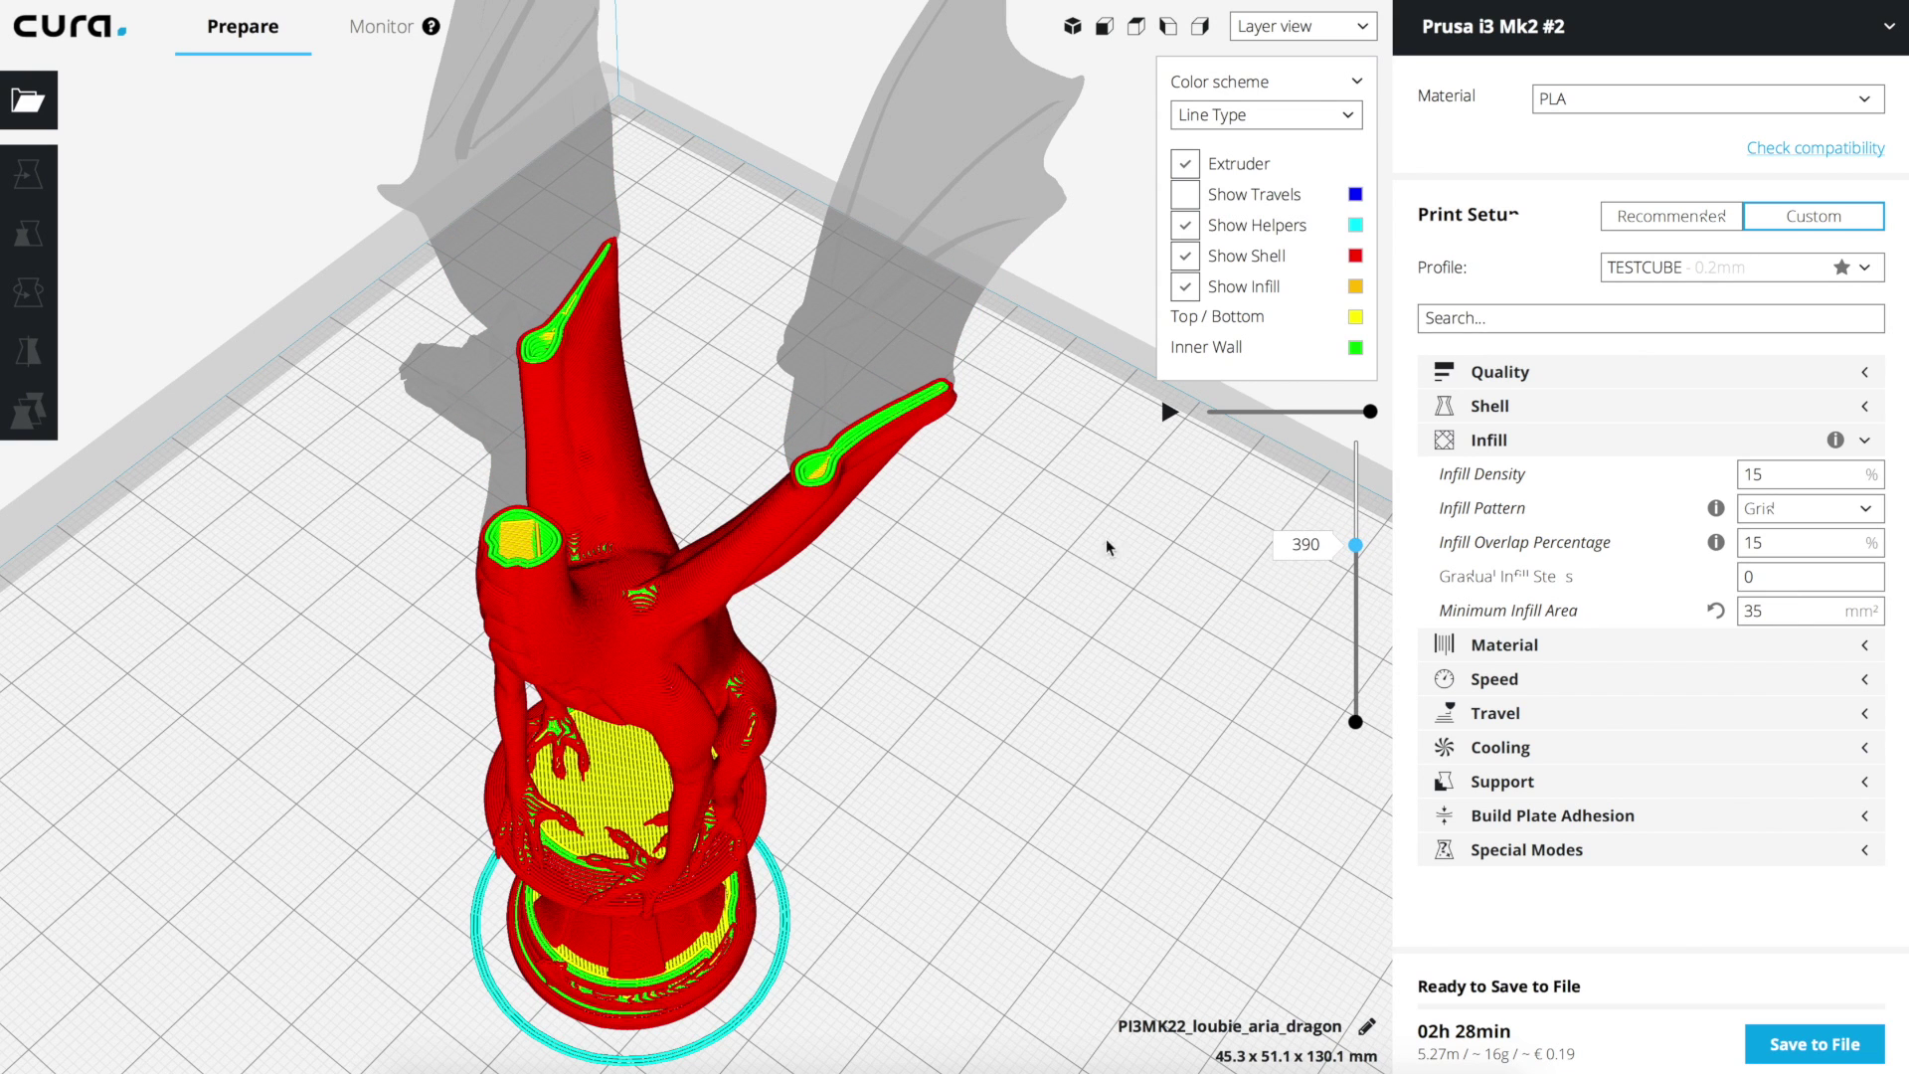
{"action": "double_click", "coordinate": [1795, 612]}
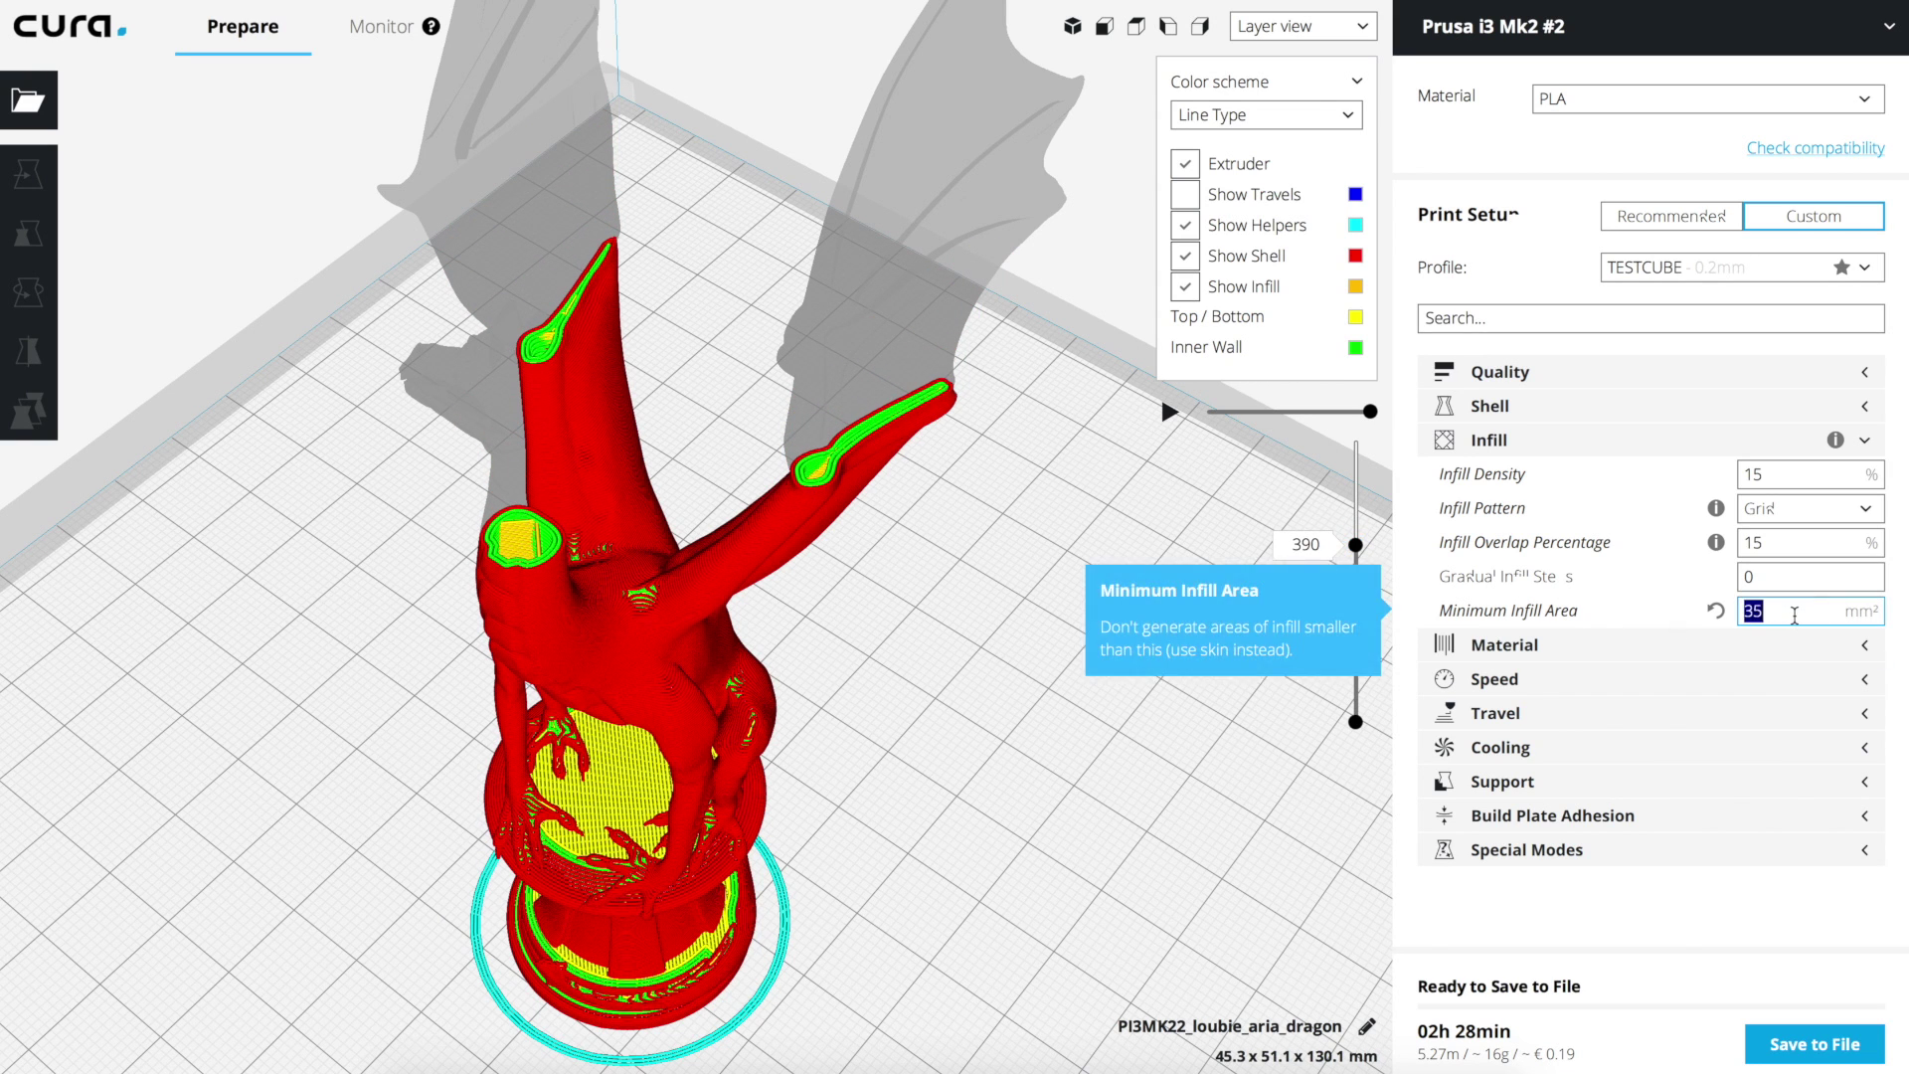
{"action": "type", "text": "15"}
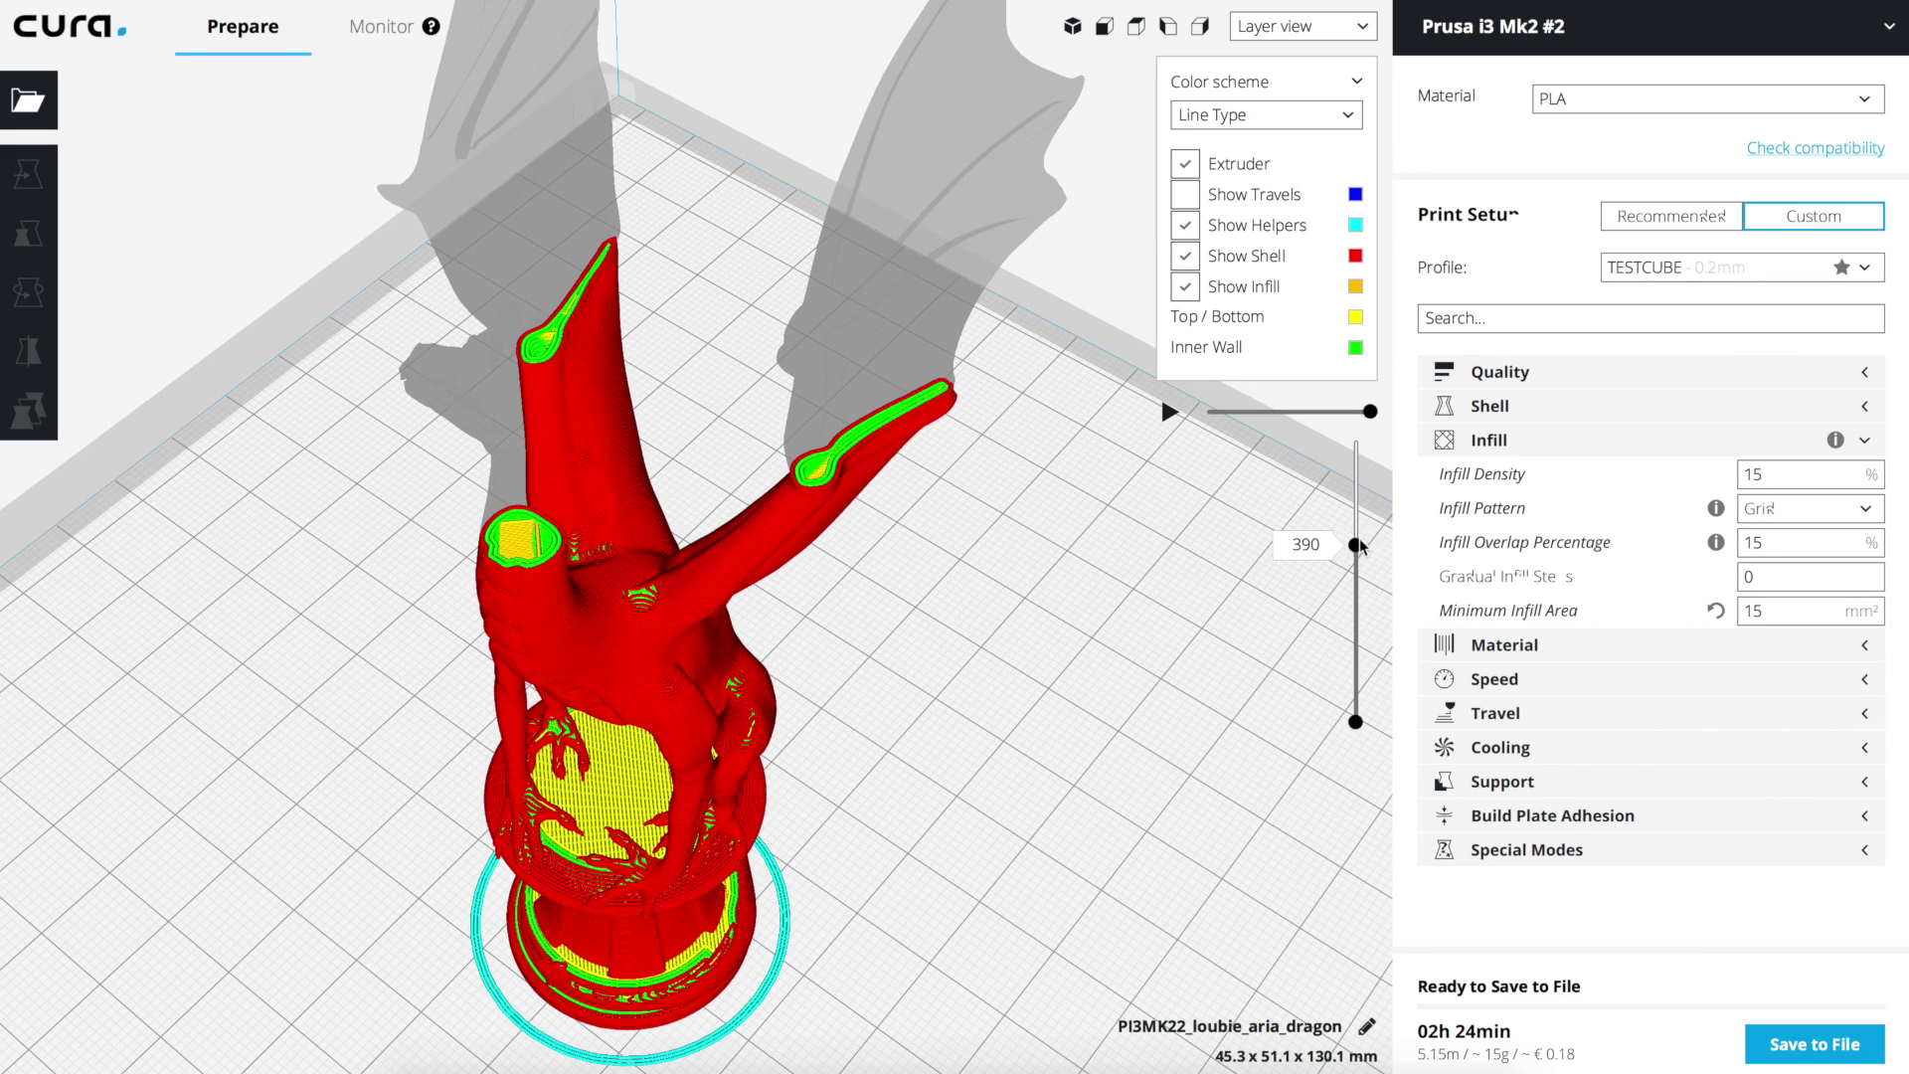
- Lower the dragon's layer preview to its lower body and review infill visibility in Preferences
{"action": "left_click_drag", "start_coordinate": [1356, 547], "coordinate": [1357, 629]}
{"action": "scroll", "coordinate": [525, 875], "scroll_direction": "up", "scroll_amount": 5}
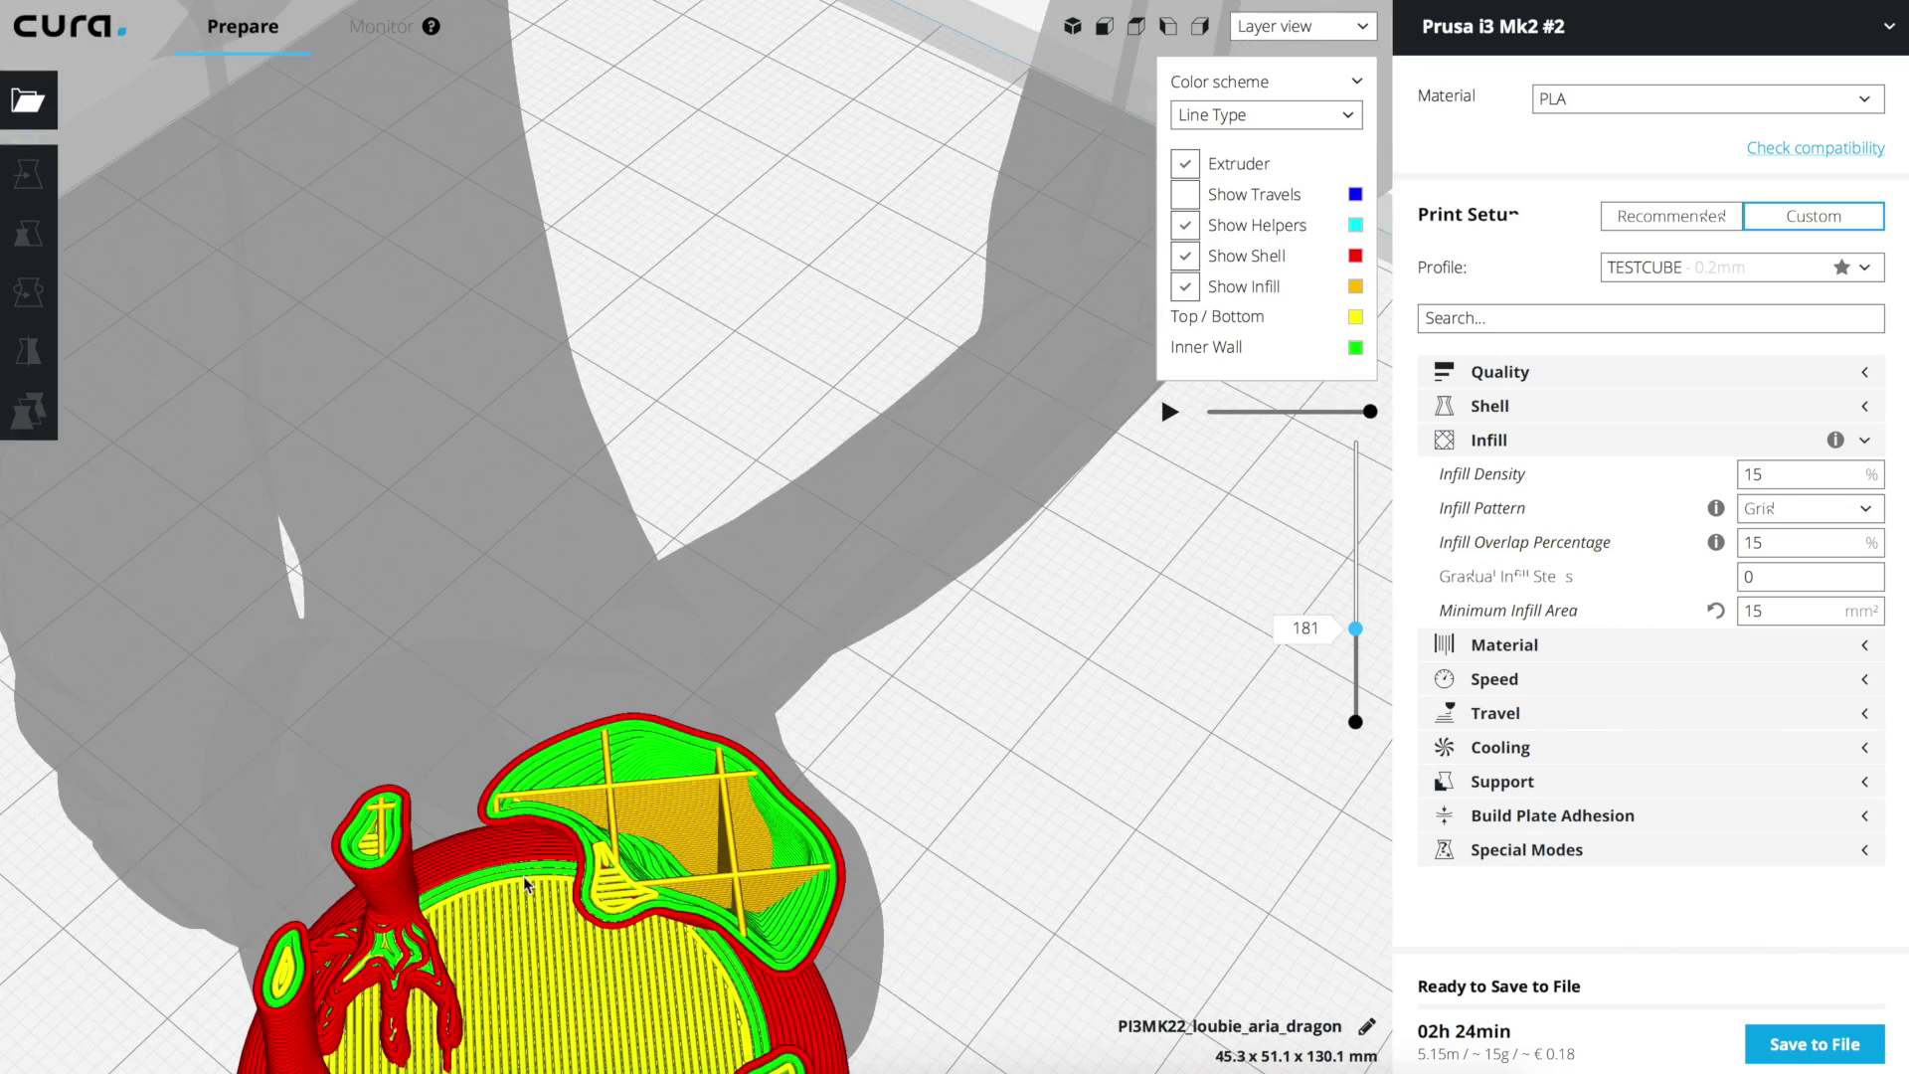
{"action": "scroll", "coordinate": [592, 850], "scroll_direction": "down", "scroll_amount": 6}
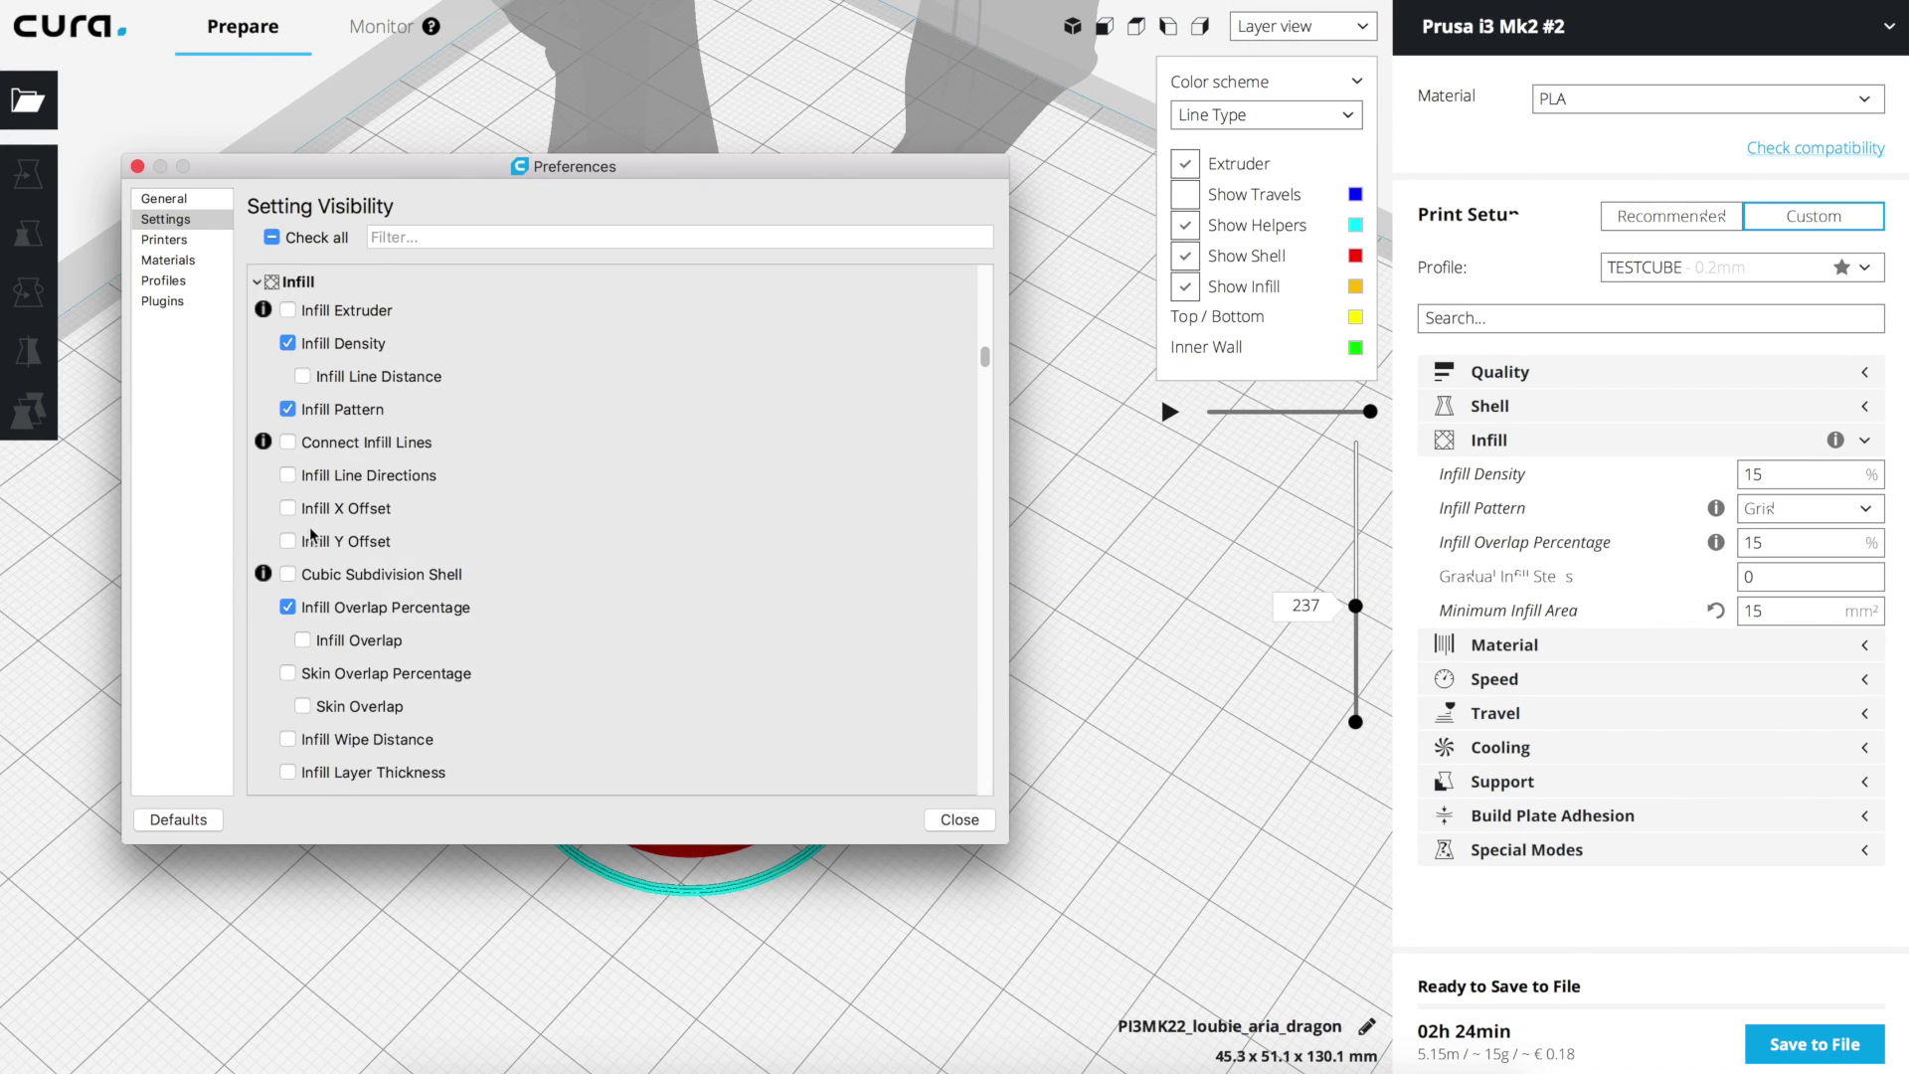
{"action": "scroll", "coordinate": [318, 532], "scroll_direction": "down", "scroll_amount": 5}
{"action": "scroll", "coordinate": [318, 533], "scroll_direction": "down", "scroll_amount": 4}
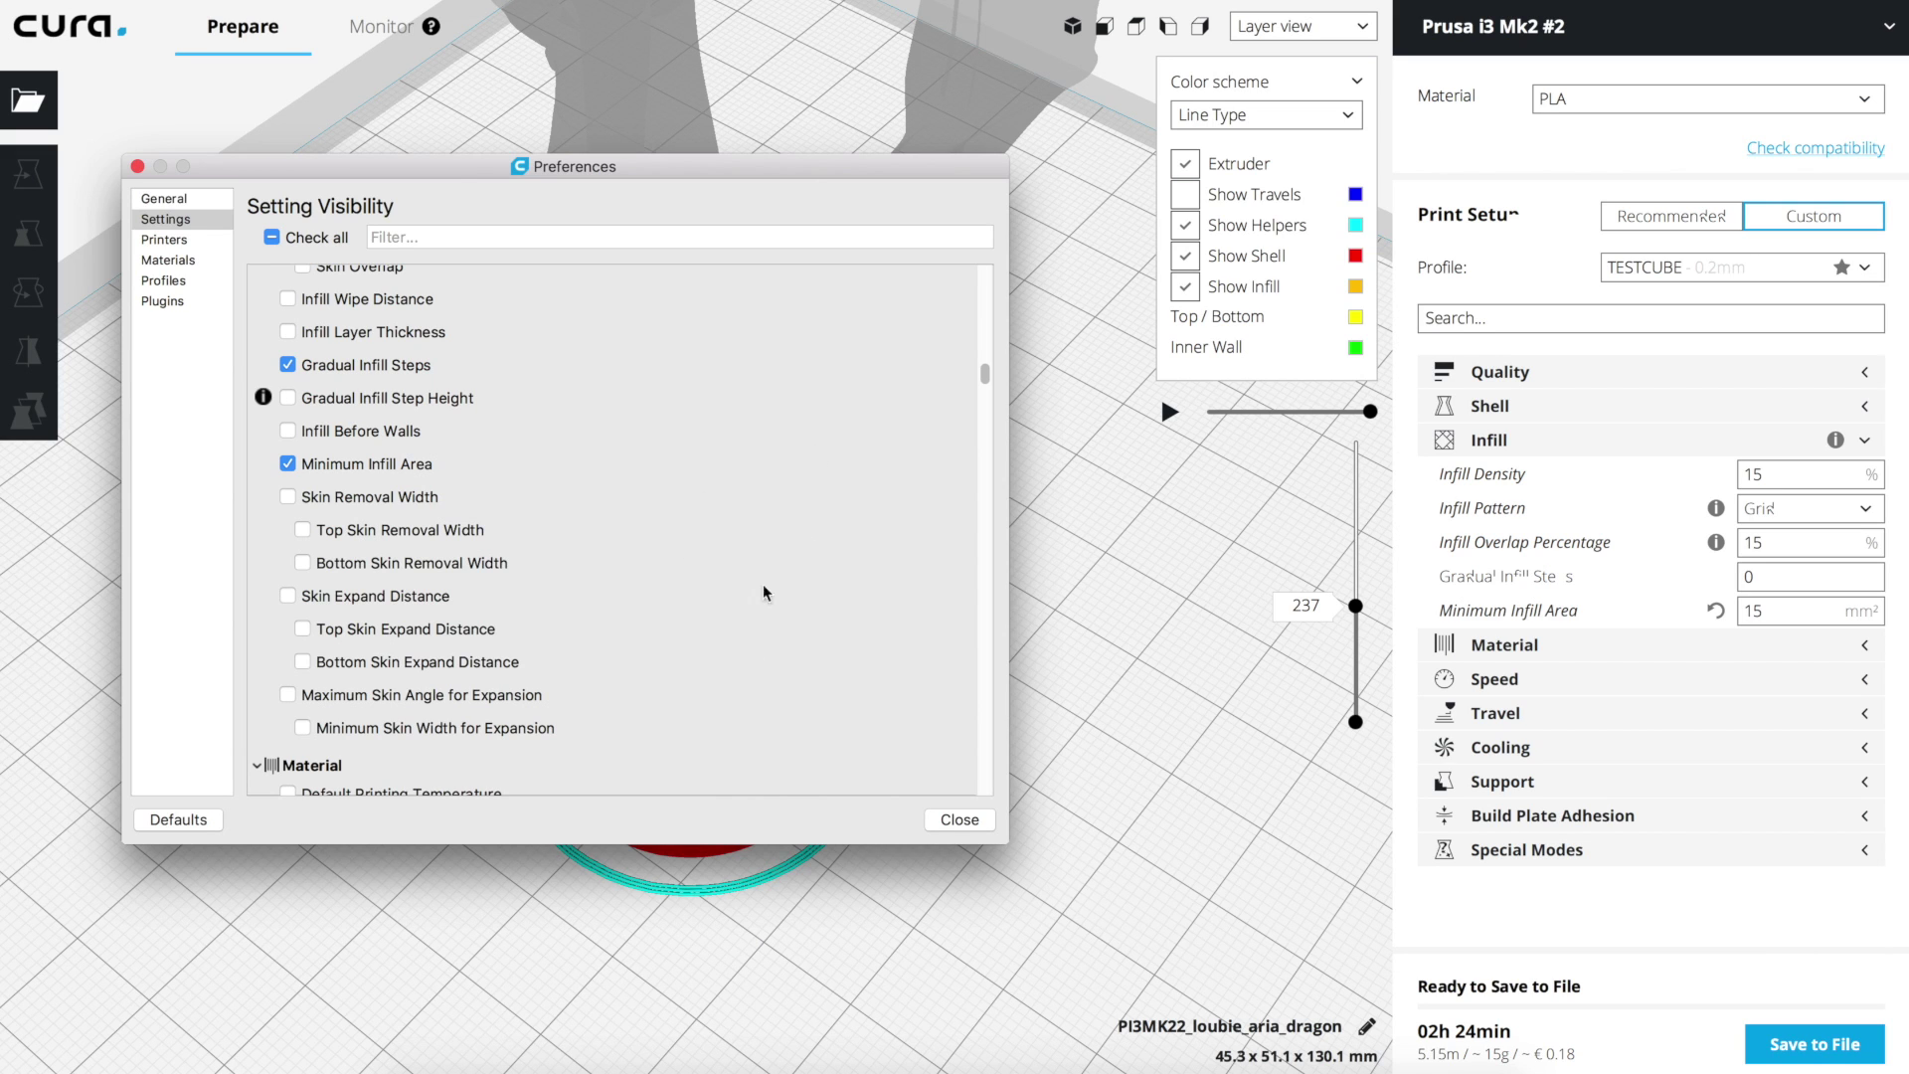
{"action": "left_click", "coordinate": [956, 820]}
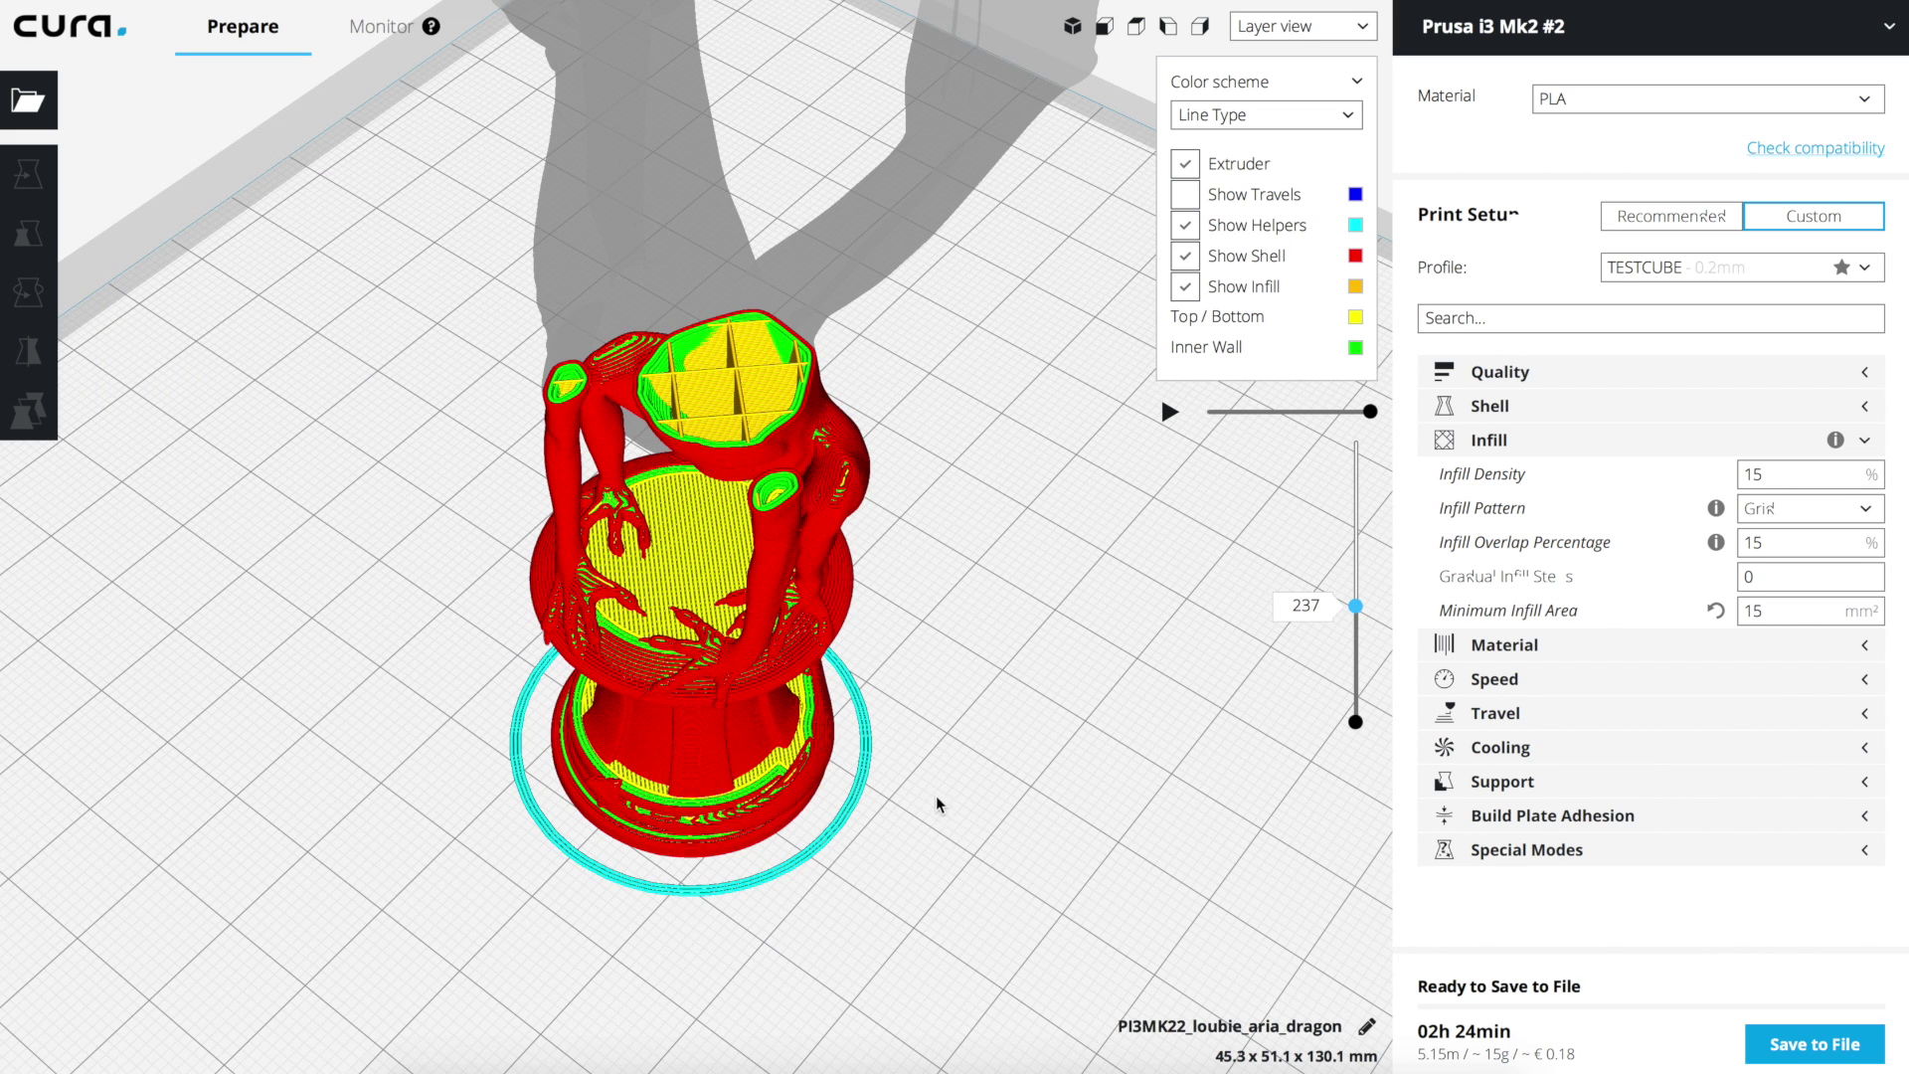
{"action": "scroll", "coordinate": [927, 782], "scroll_direction": "down", "scroll_amount": 5}
- Select the dragon model on the build plate so it can be replaced
{"action": "left_click", "coordinate": [641, 557]}
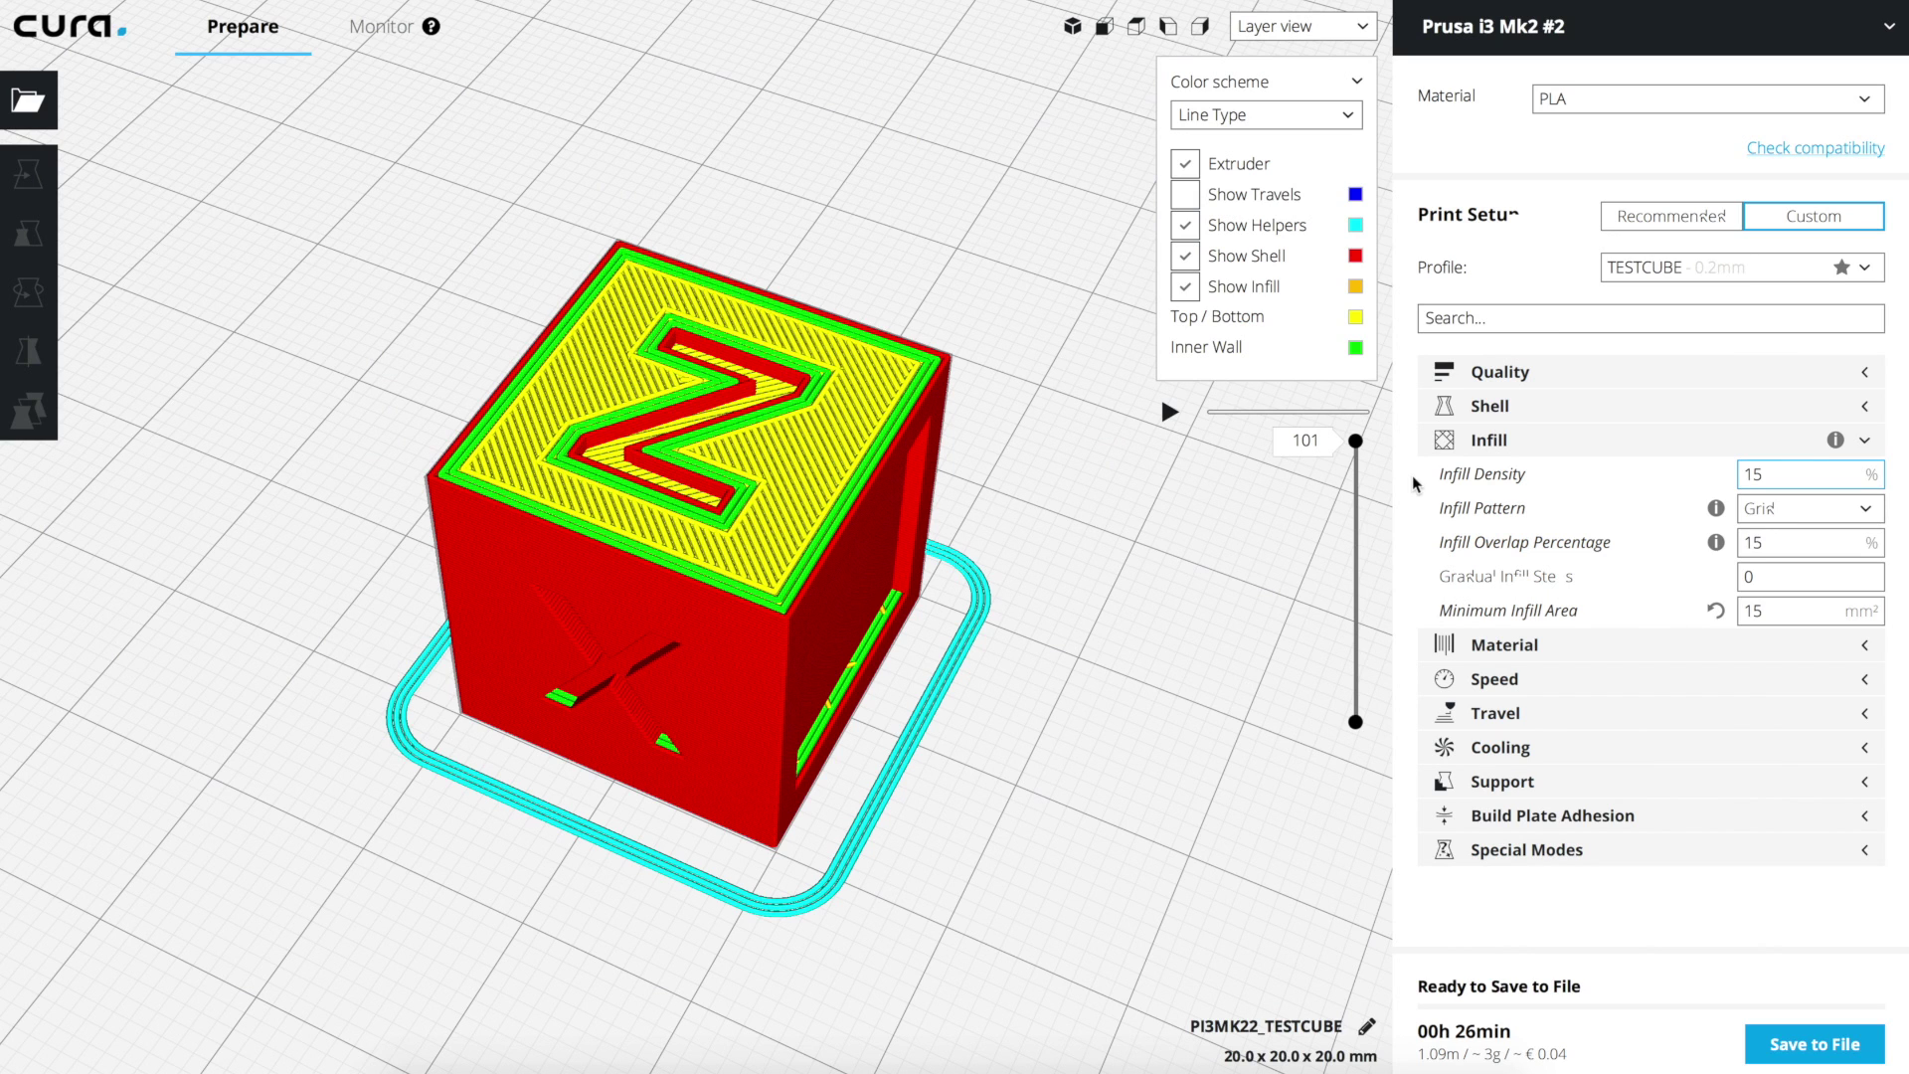
{"action": "mouse_move", "coordinate": [1492, 478]}
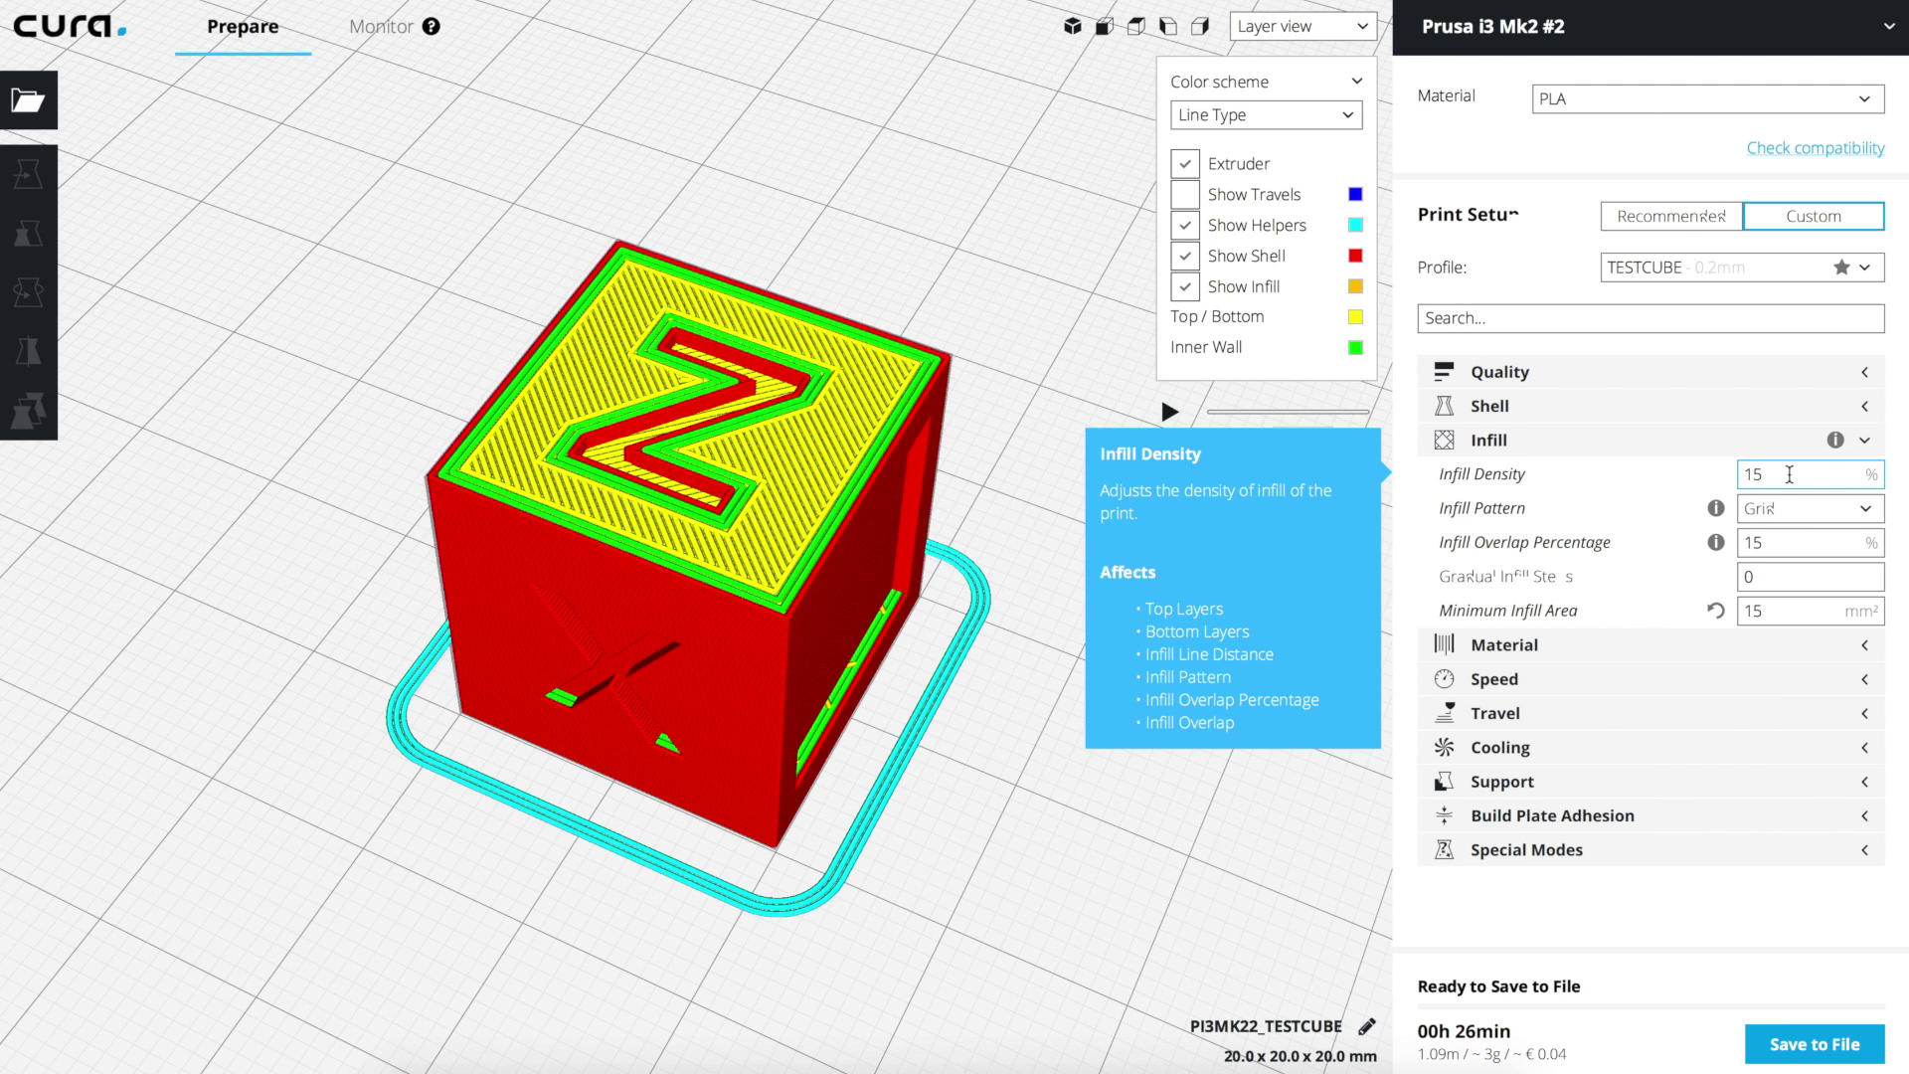
{"action": "left_click_drag", "start_coordinate": [1753, 475], "coordinate": [1736, 478]}
{"action": "mouse_move", "coordinate": [1810, 511]}
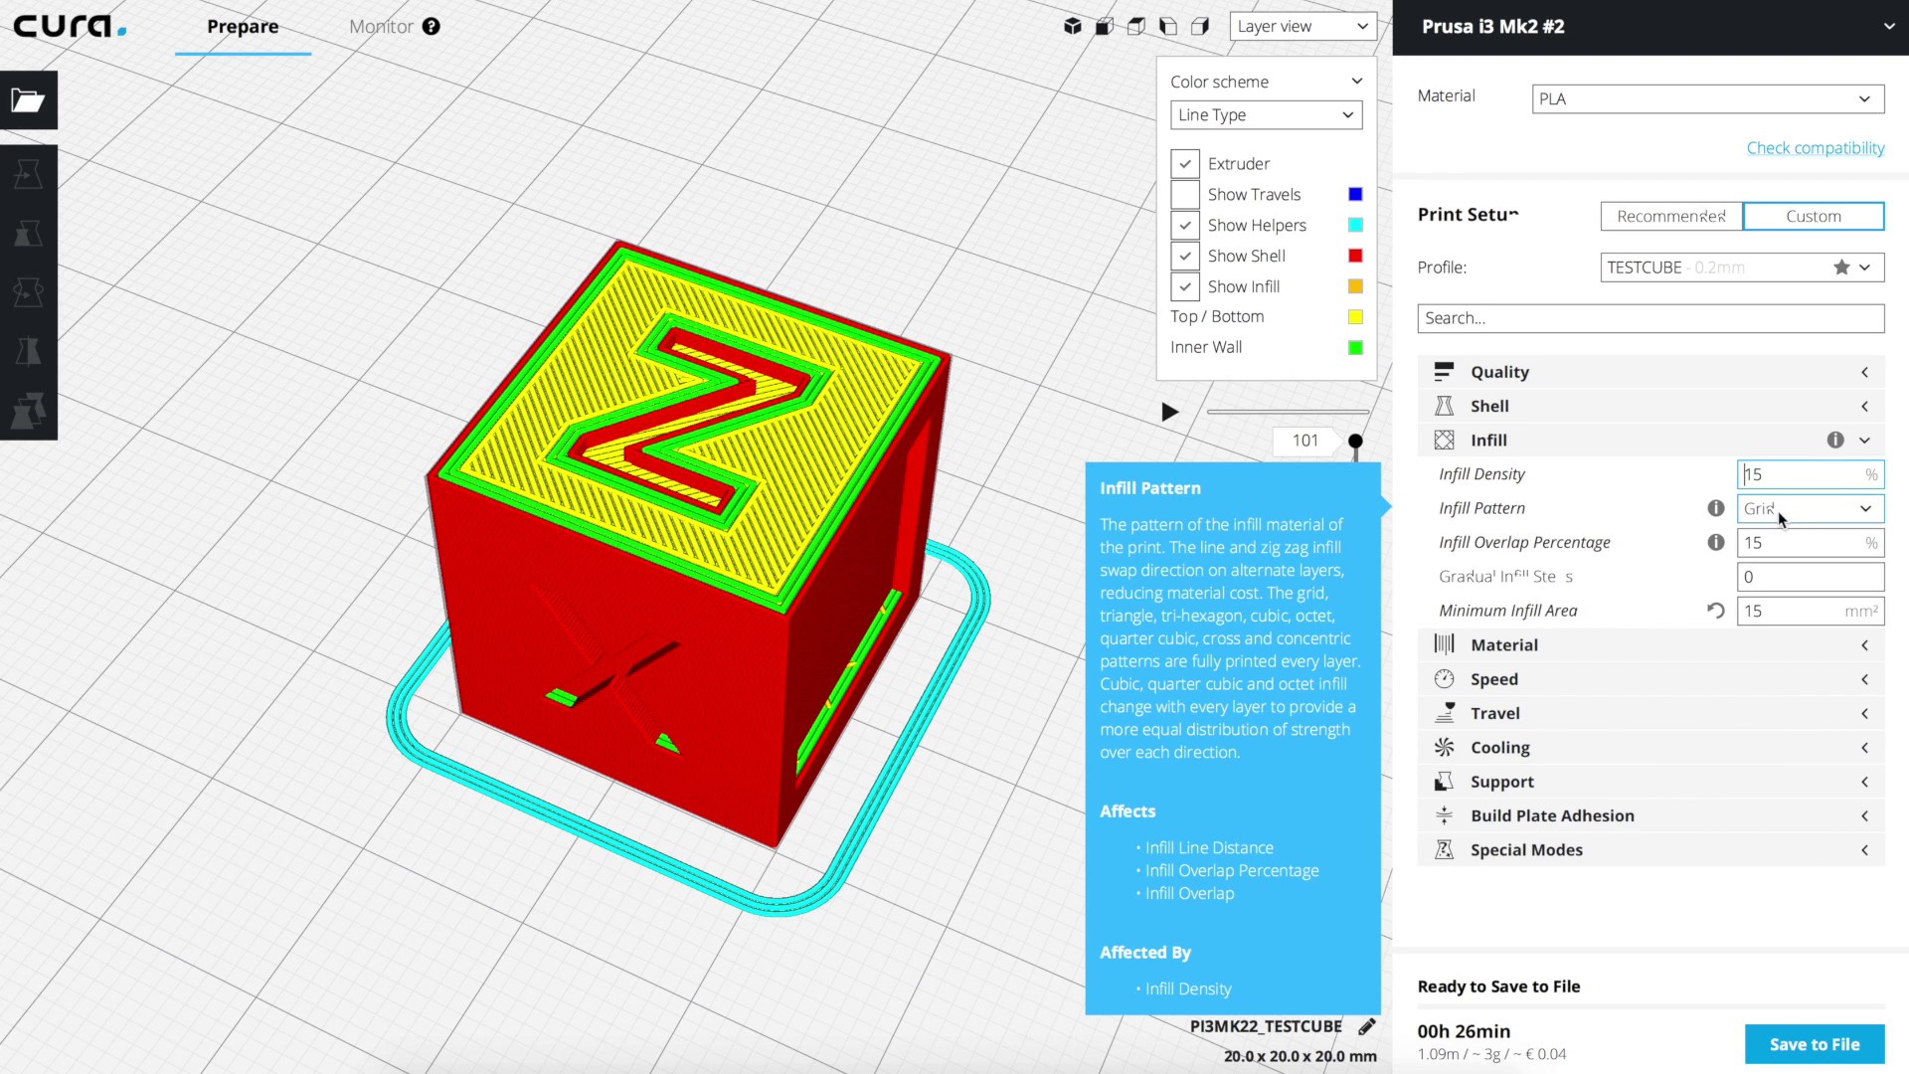
{"action": "left_click", "coordinate": [1803, 514]}
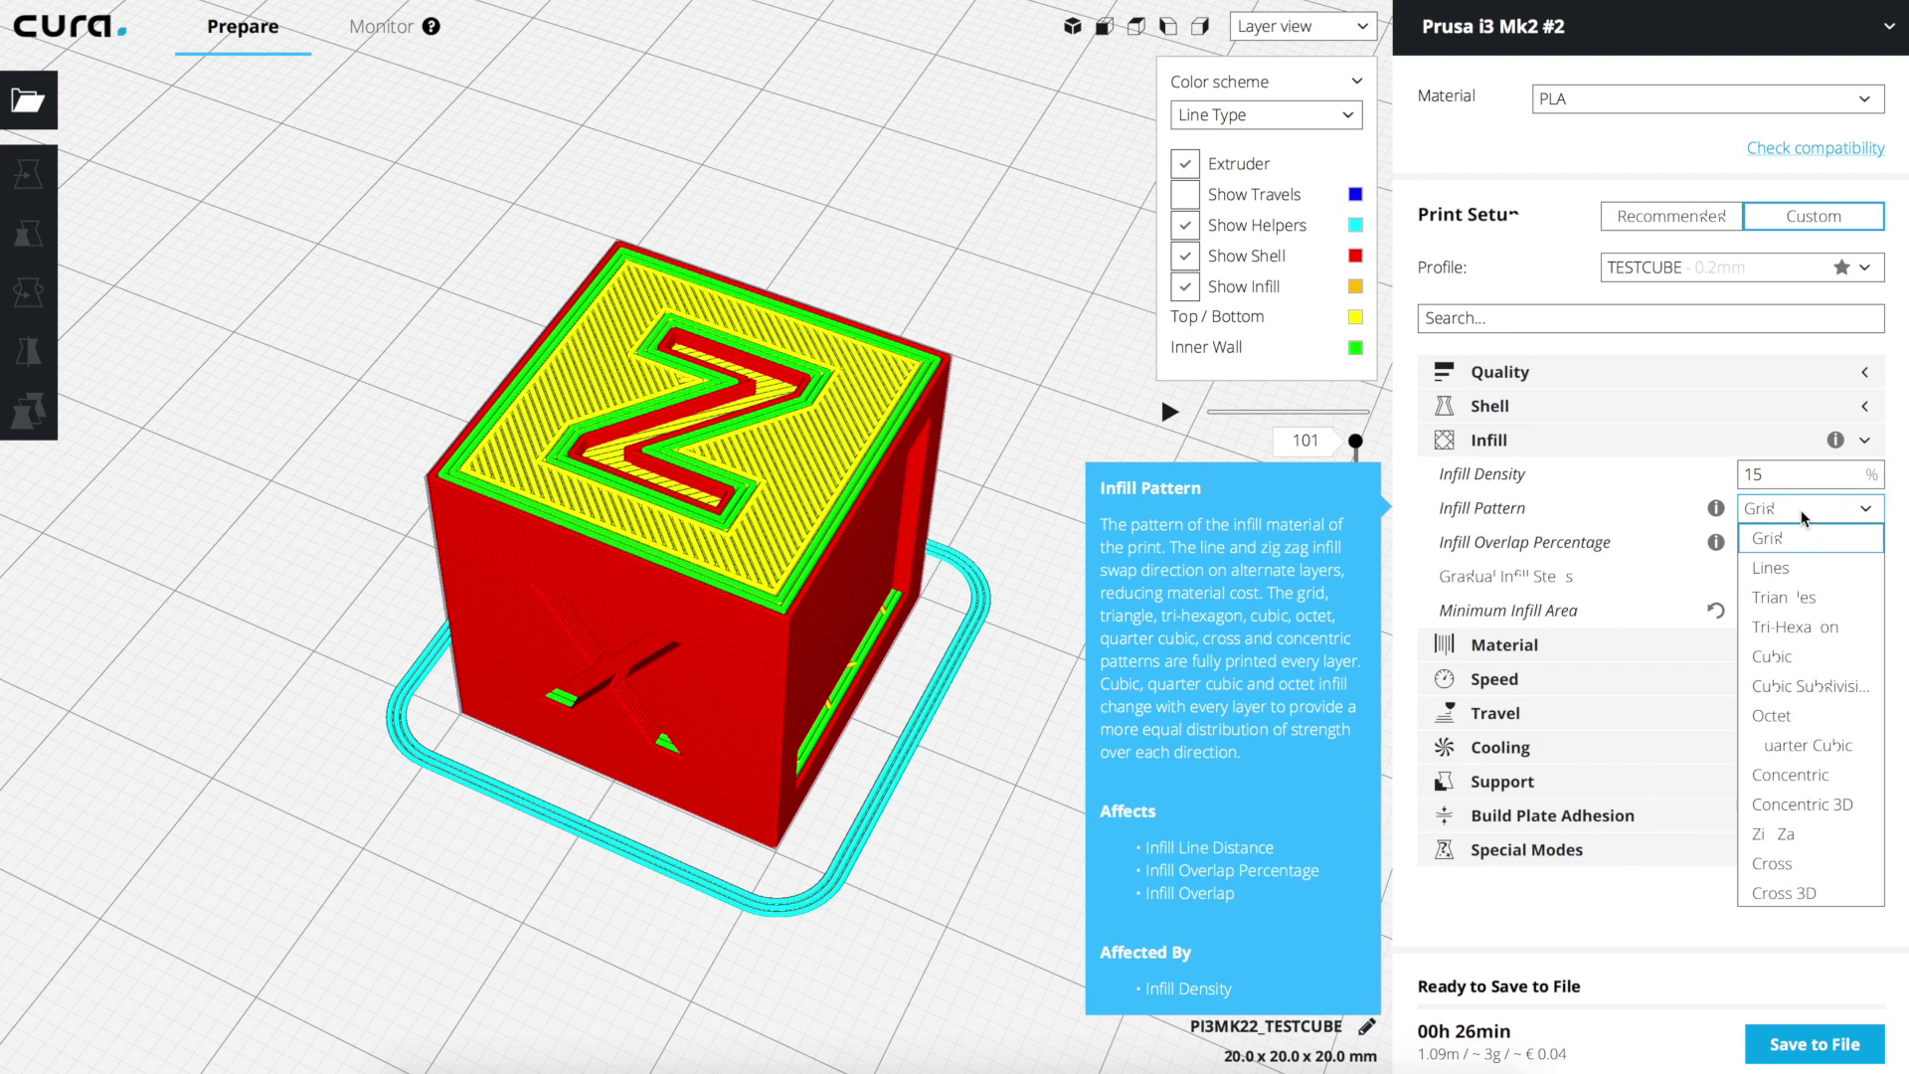
{"action": "left_click", "coordinate": [1803, 515]}
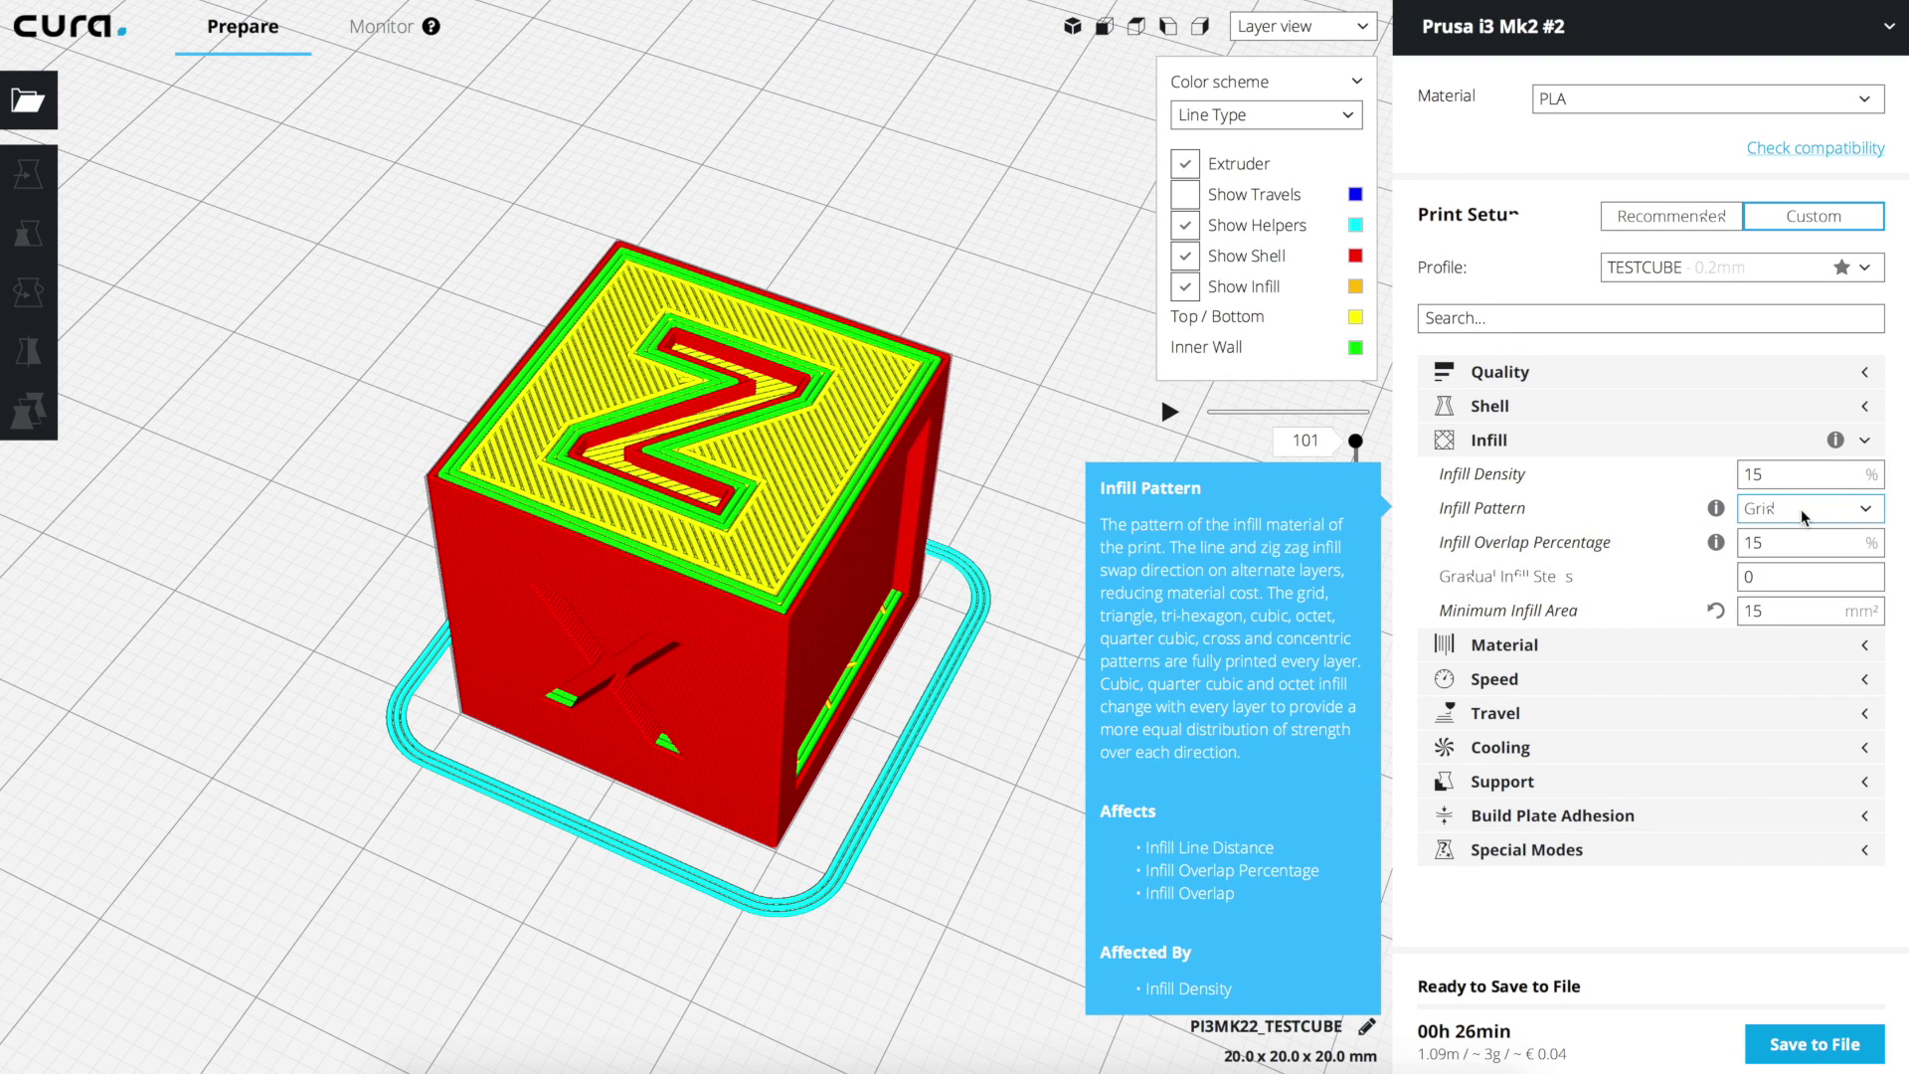
{"action": "mouse_move", "coordinate": [1489, 555]}
{"action": "double_click", "coordinate": [1766, 545]}
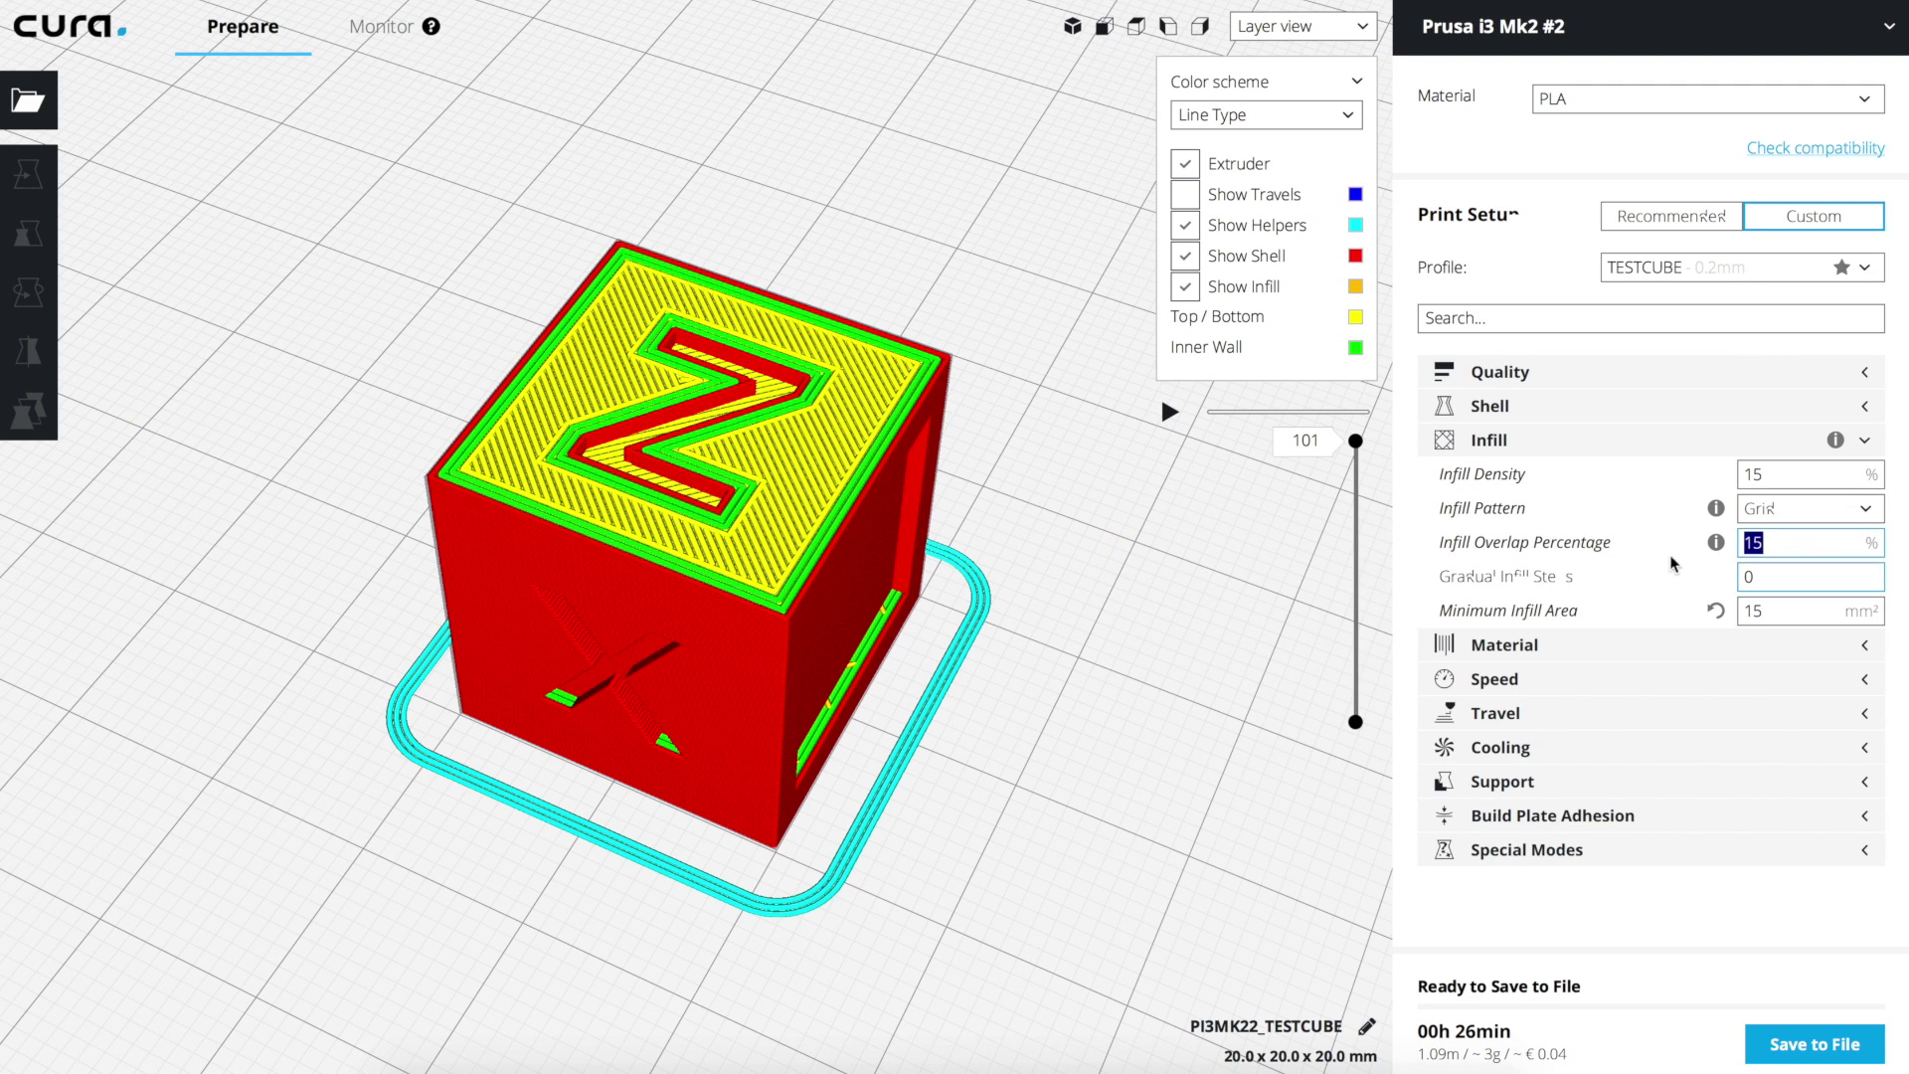
{"action": "mouse_move", "coordinate": [1690, 555]}
{"action": "mouse_move", "coordinate": [1464, 583]}
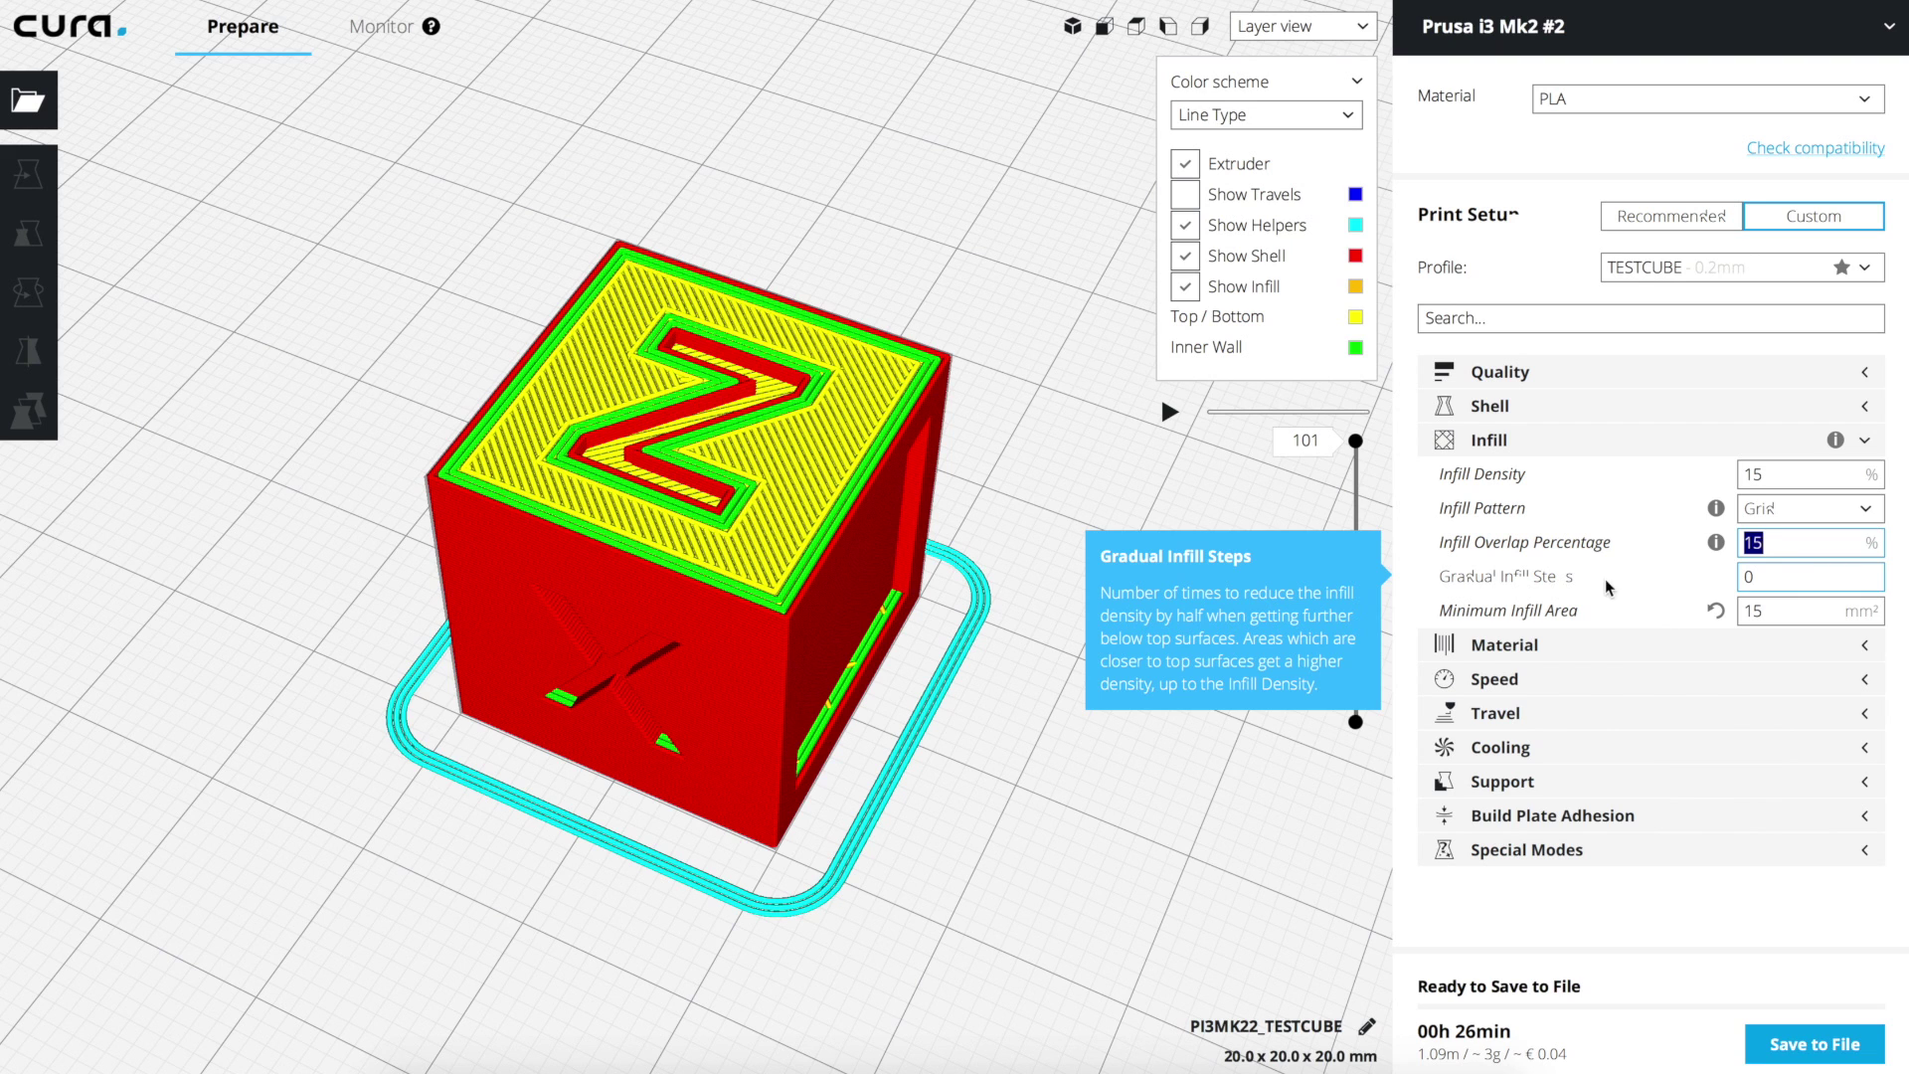
{"action": "left_click", "coordinate": [1789, 580]}
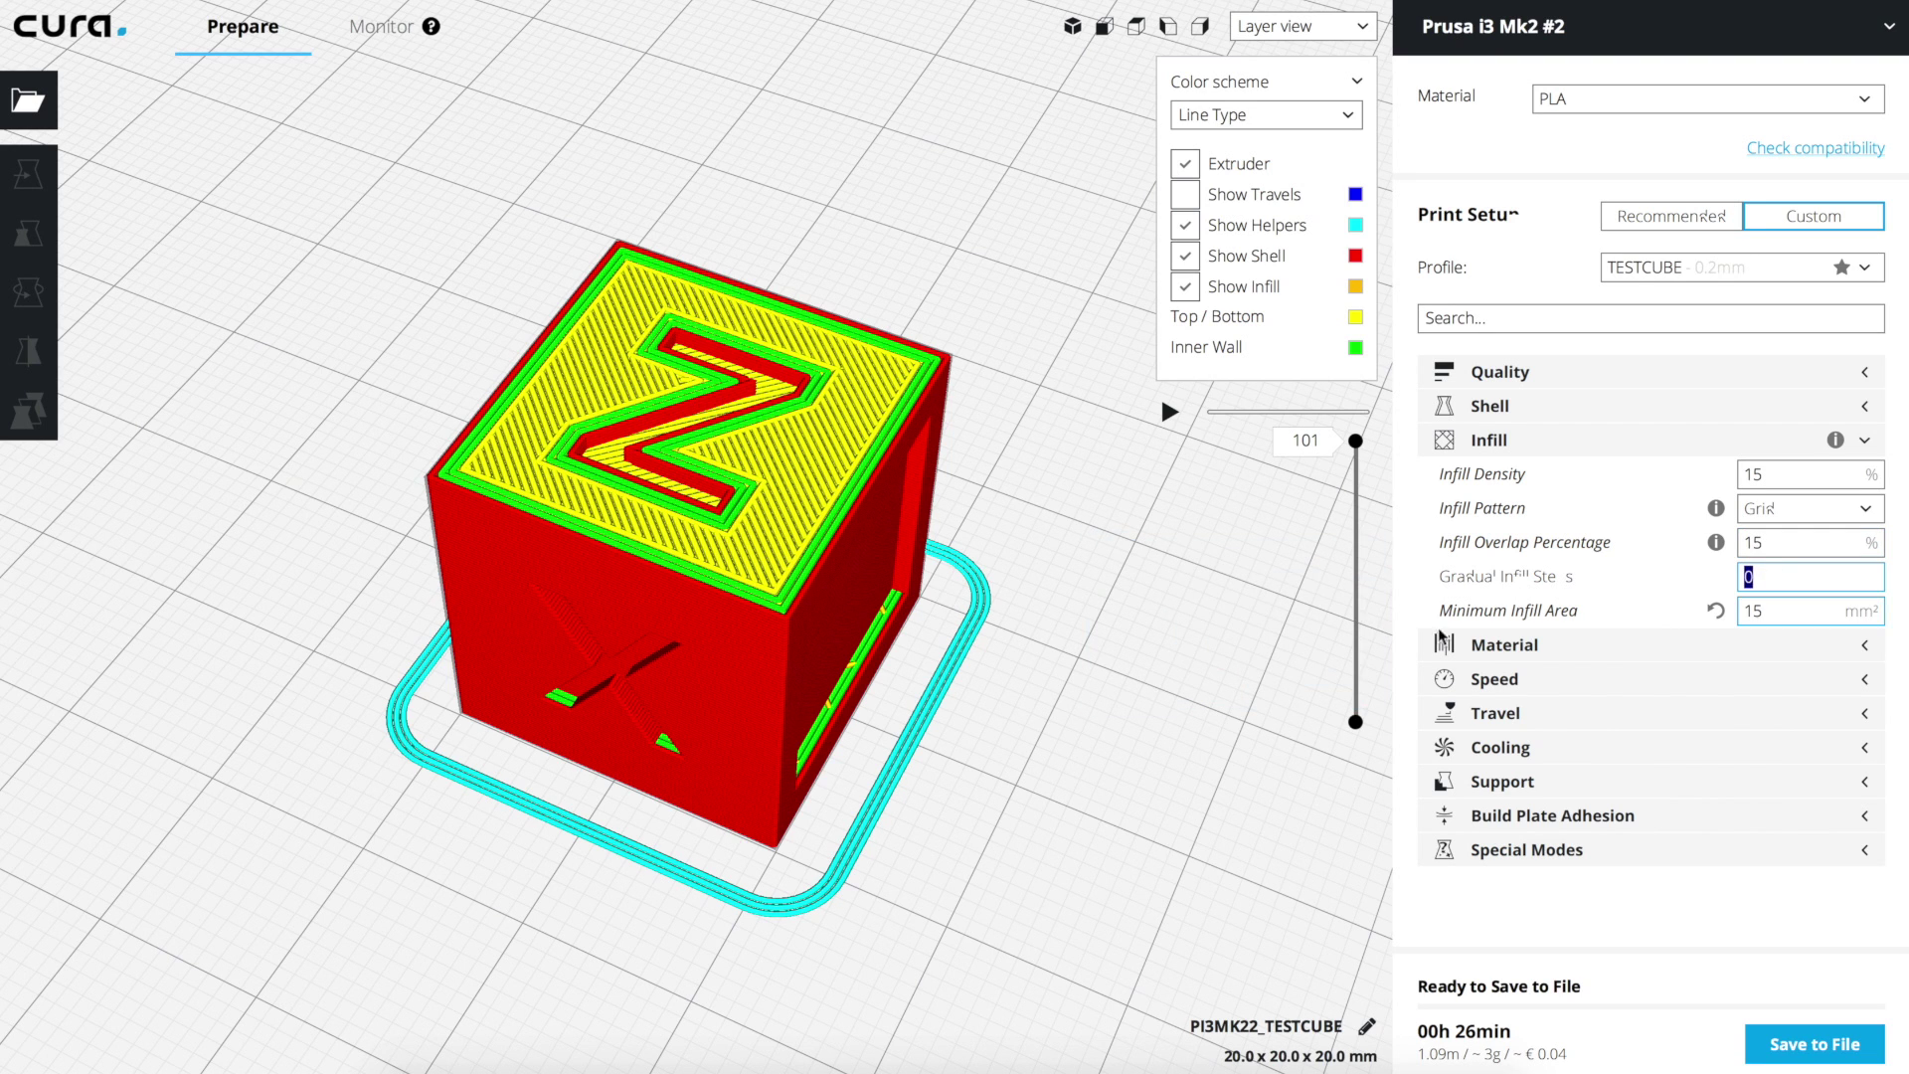
{"action": "mouse_move", "coordinate": [1492, 611]}
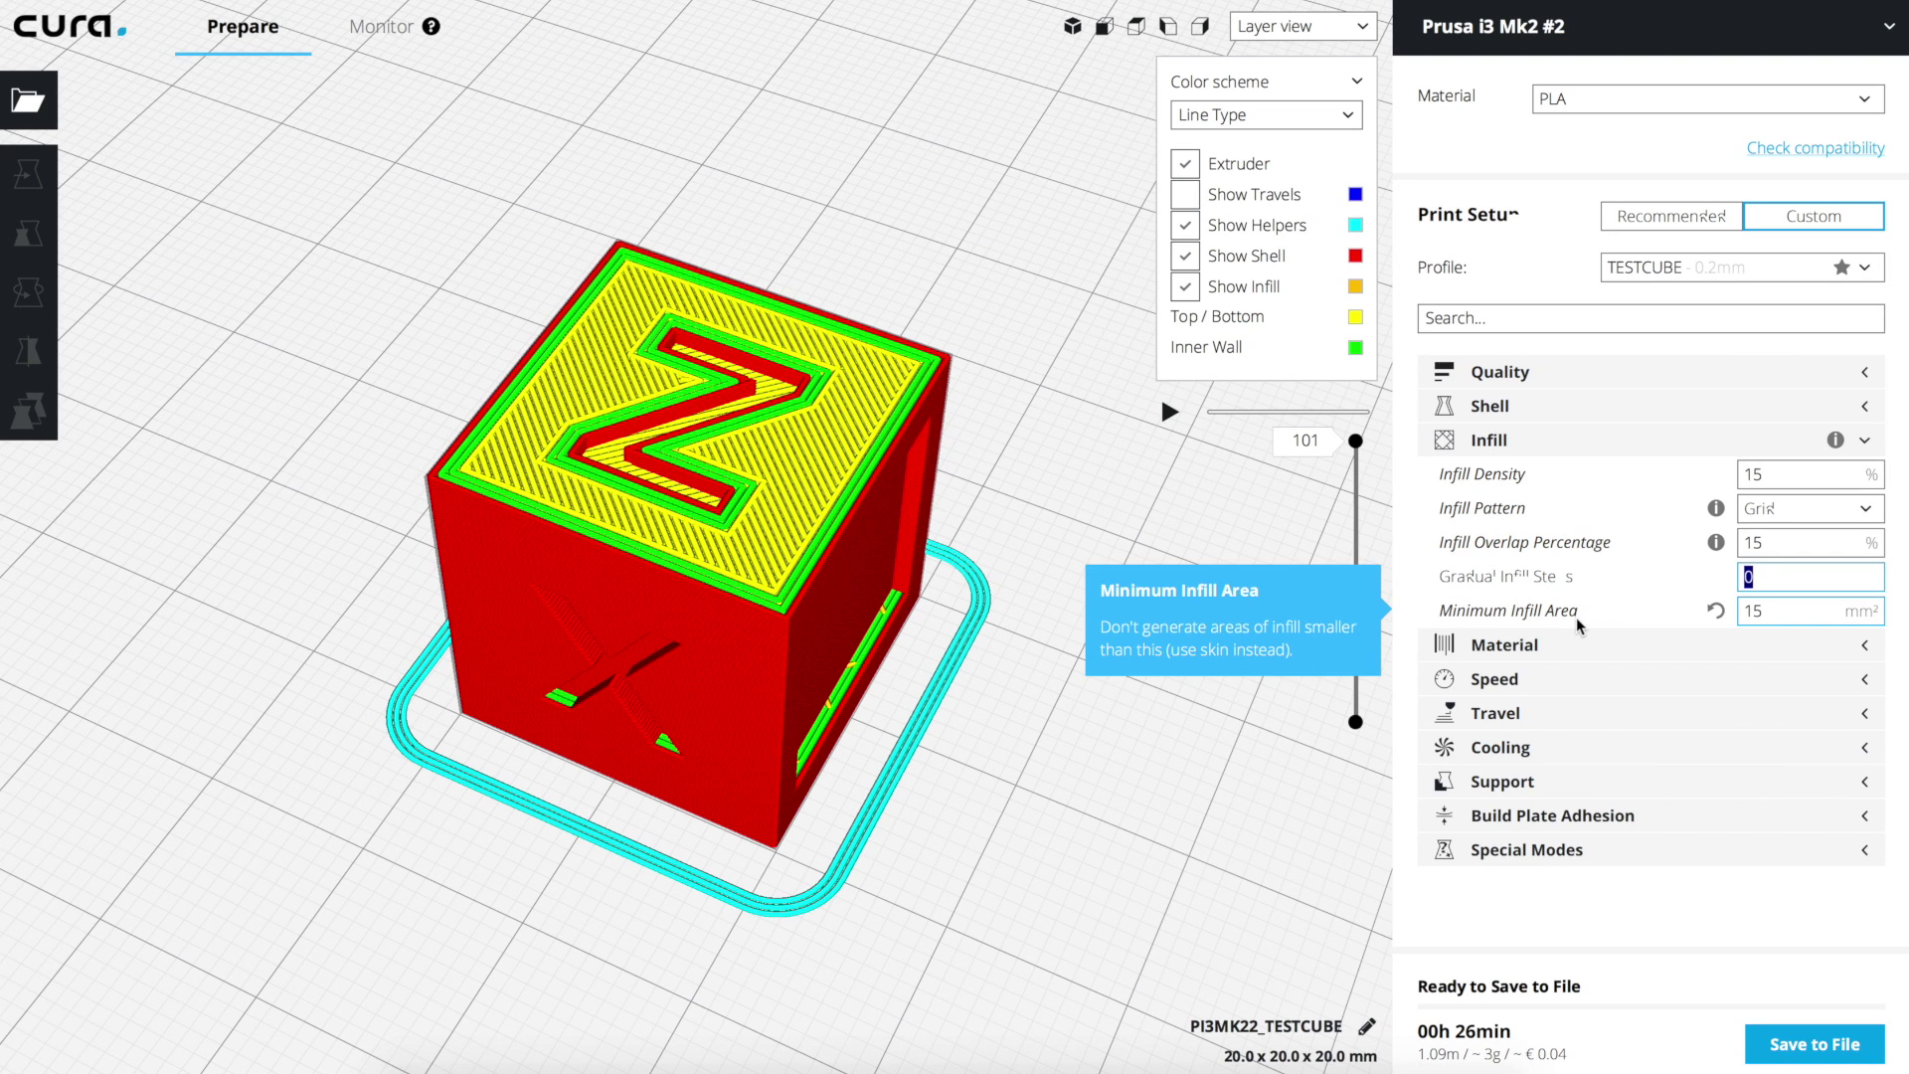
{"action": "key", "text": "Tab"}
{"action": "left_click", "coordinate": [1110, 566]}
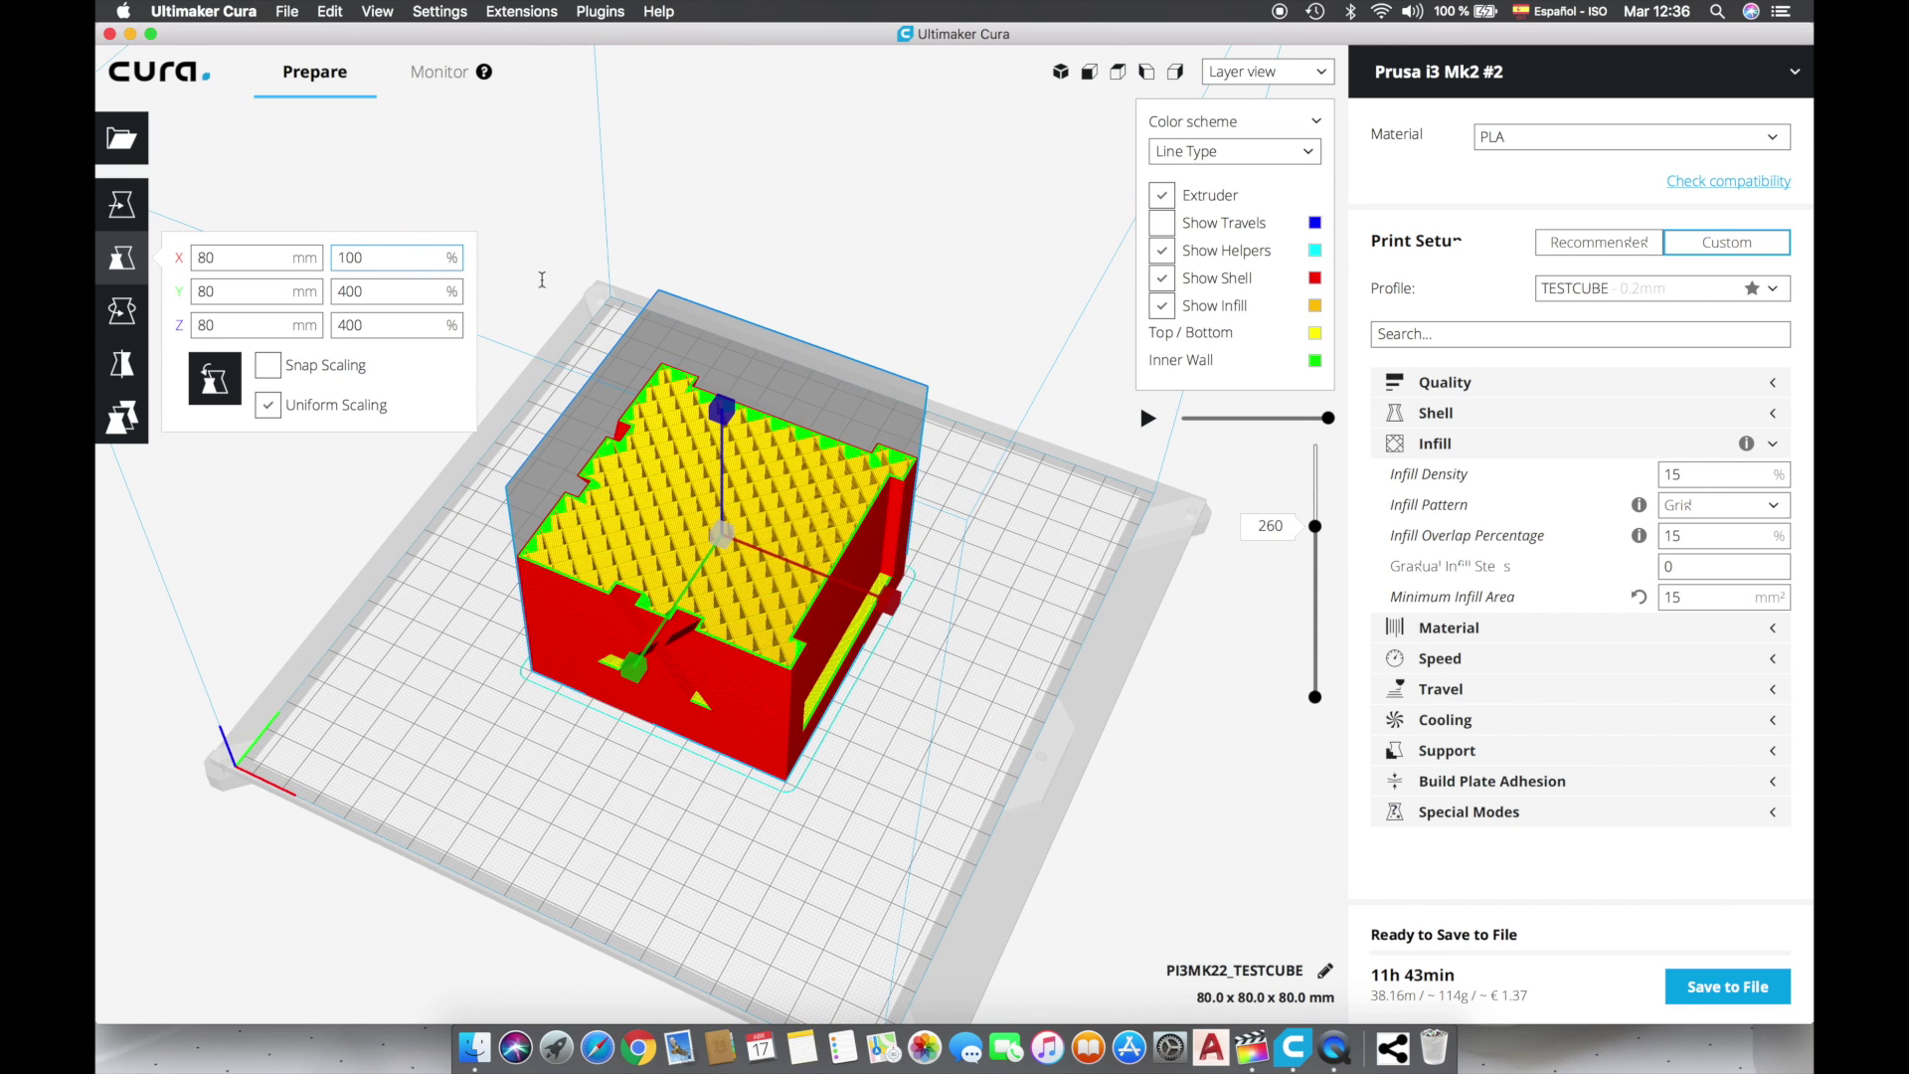
- Give the cube 20% Cubic infill and preview it up to layer 20
{"action": "double_click", "coordinate": [1705, 475]}
{"action": "type", "text": "20"}
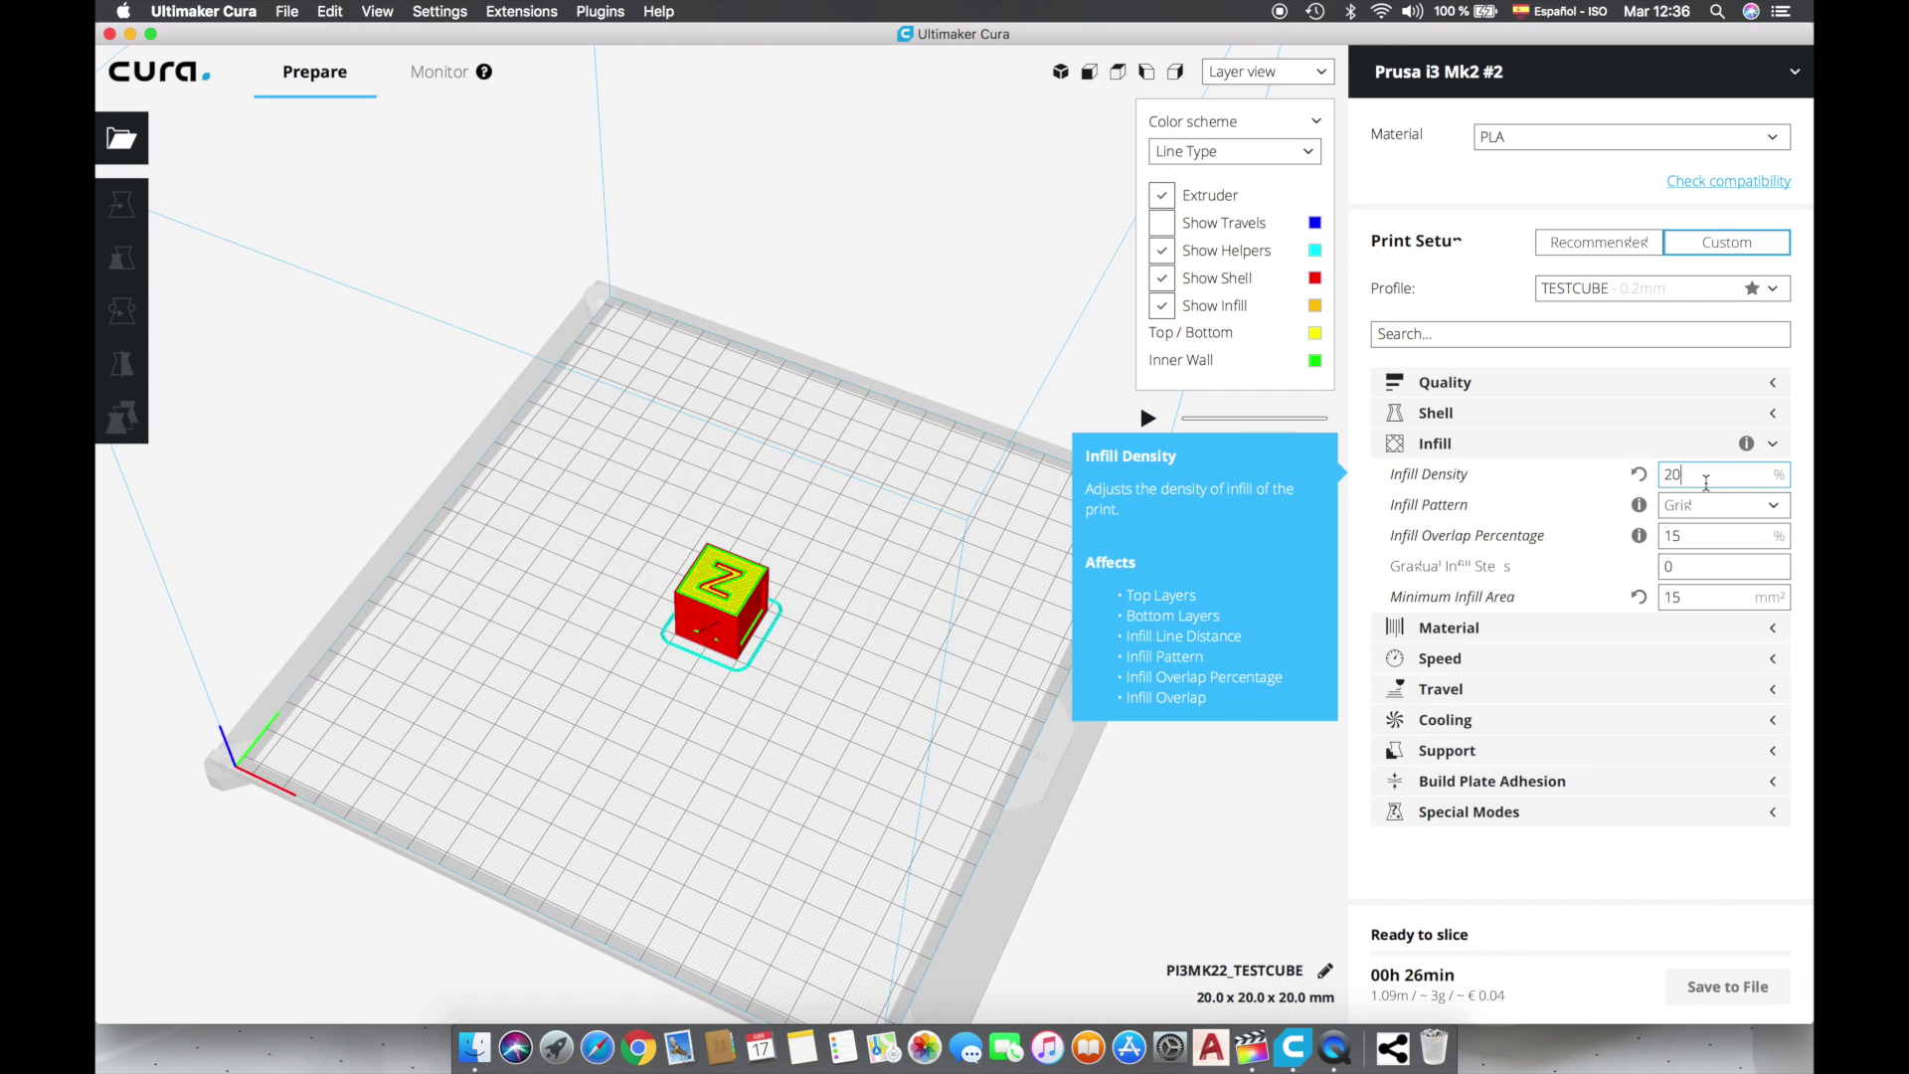
{"action": "left_click", "coordinate": [1725, 506]}
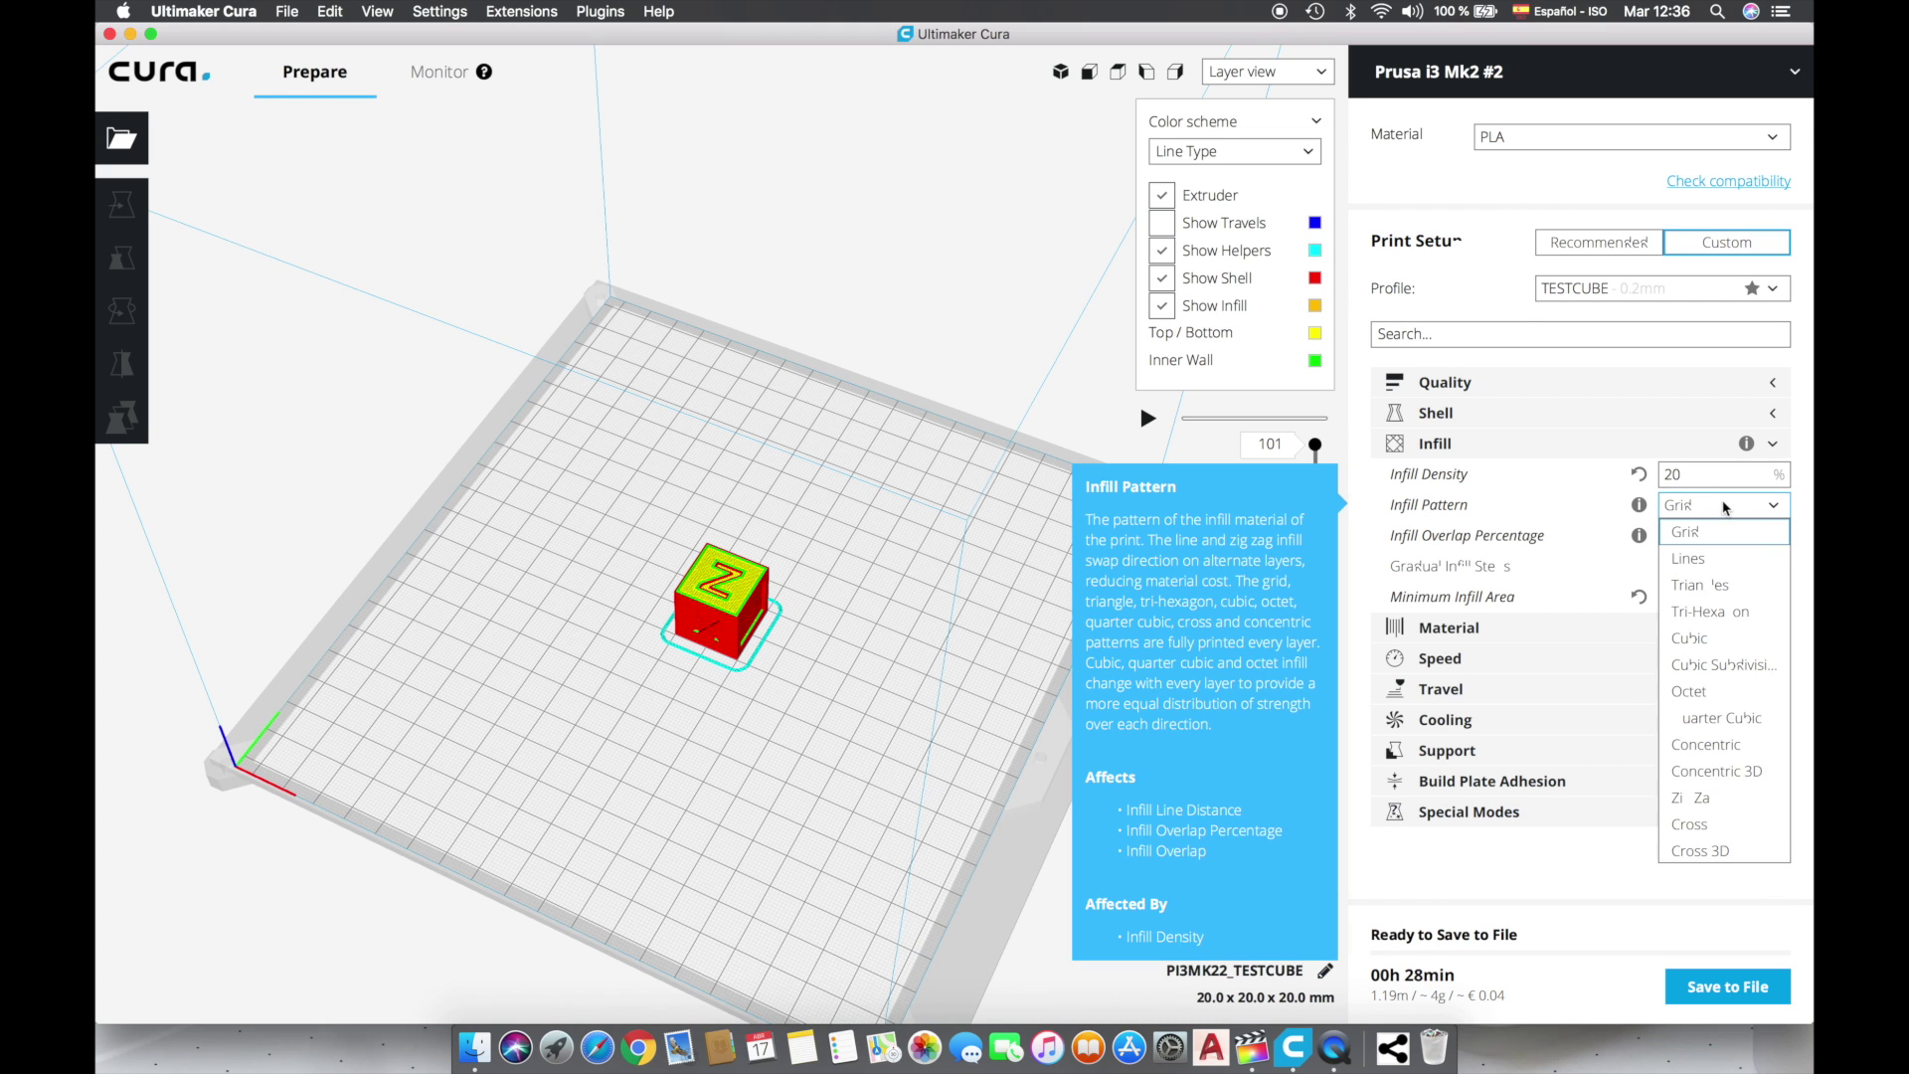
{"action": "left_click", "coordinate": [1724, 644]}
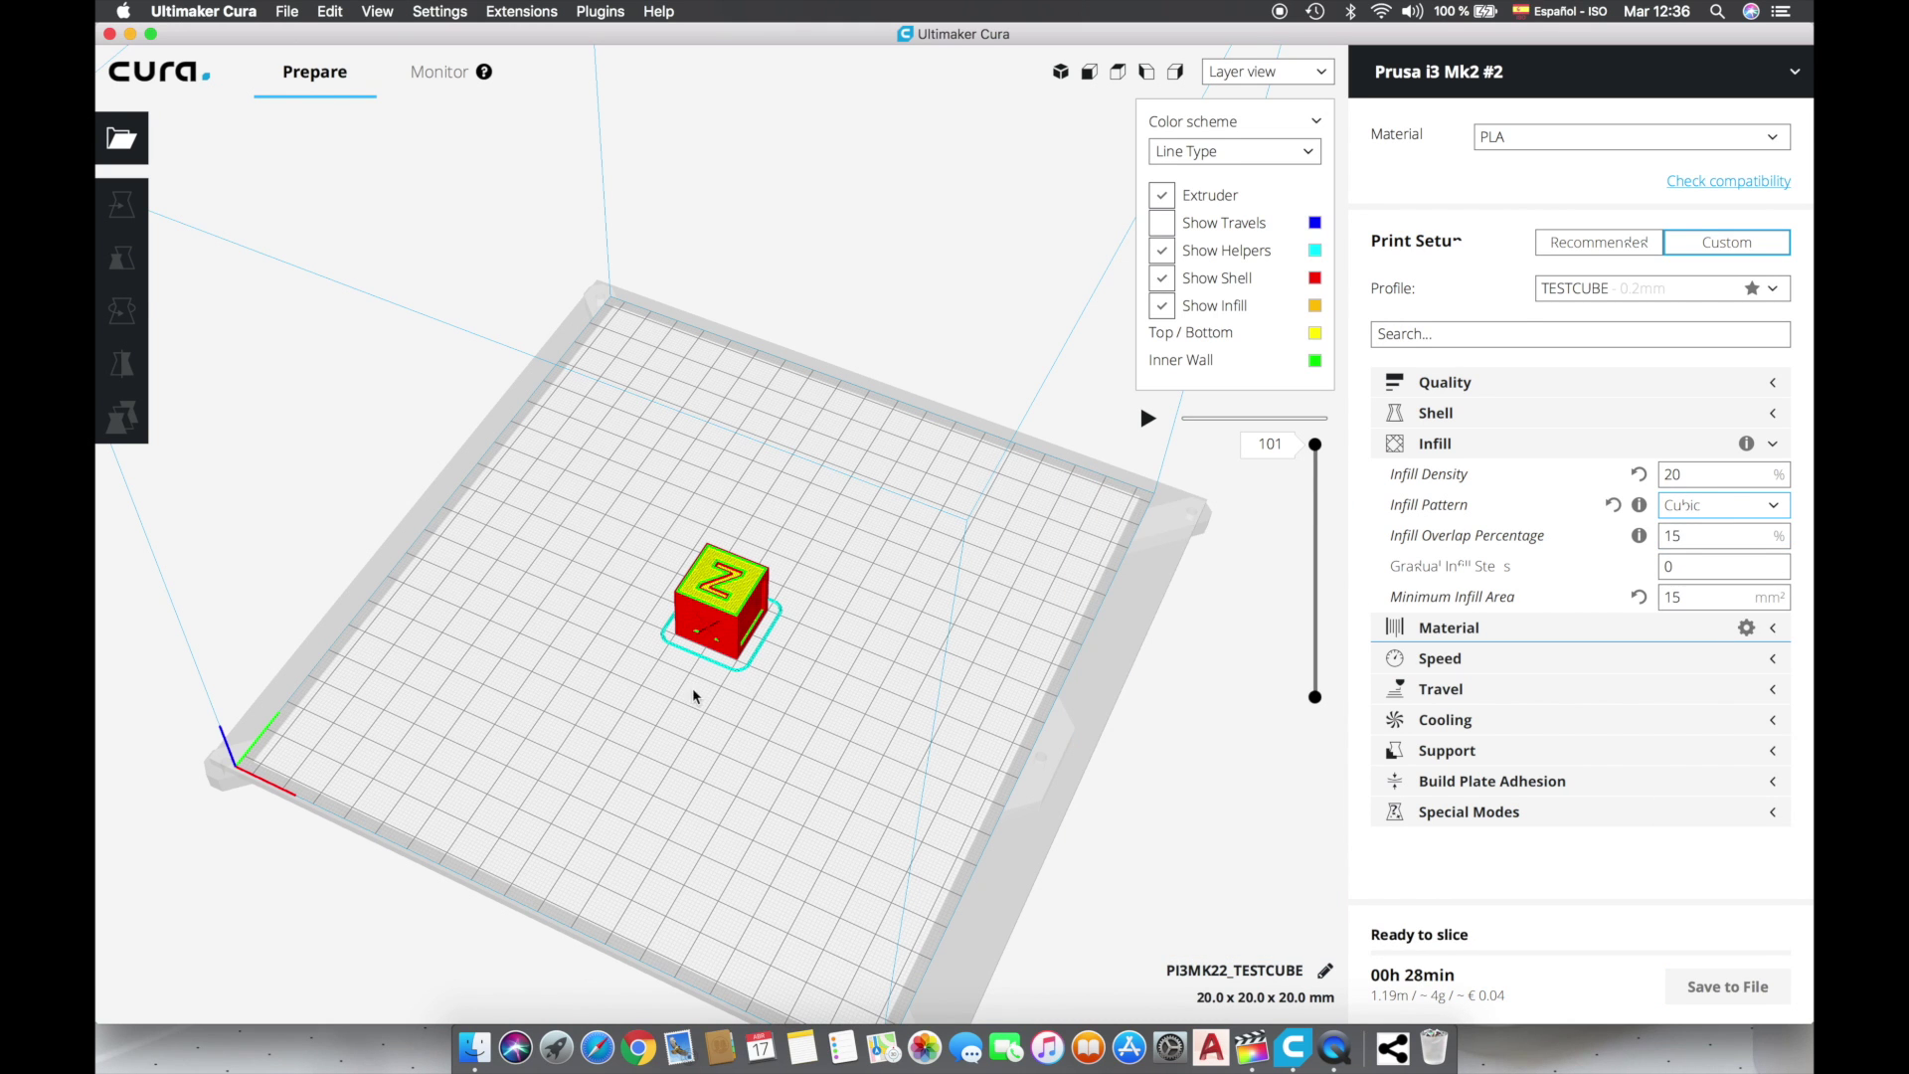
{"action": "scroll", "coordinate": [1303, 448], "scroll_direction": "up", "scroll_amount": 5}
{"action": "left_click_drag", "start_coordinate": [1315, 444], "coordinate": [1320, 559]}
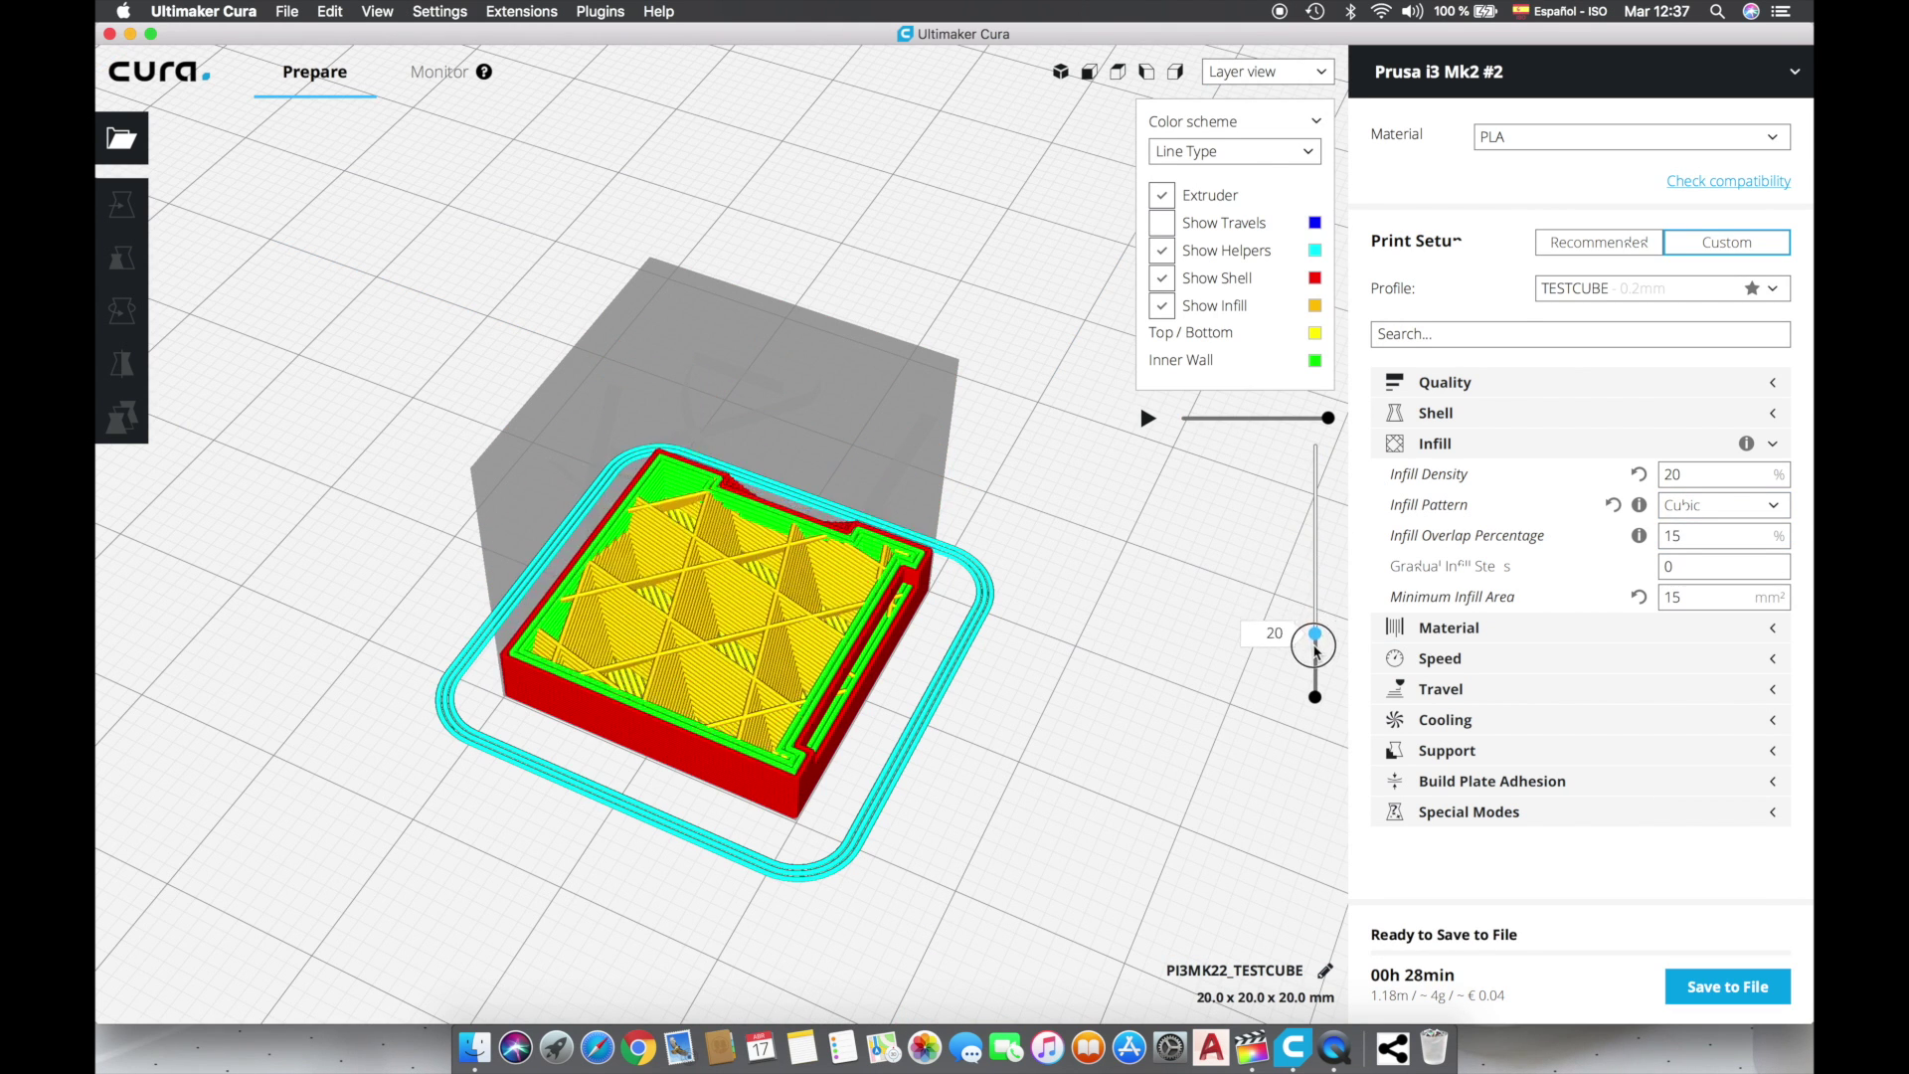